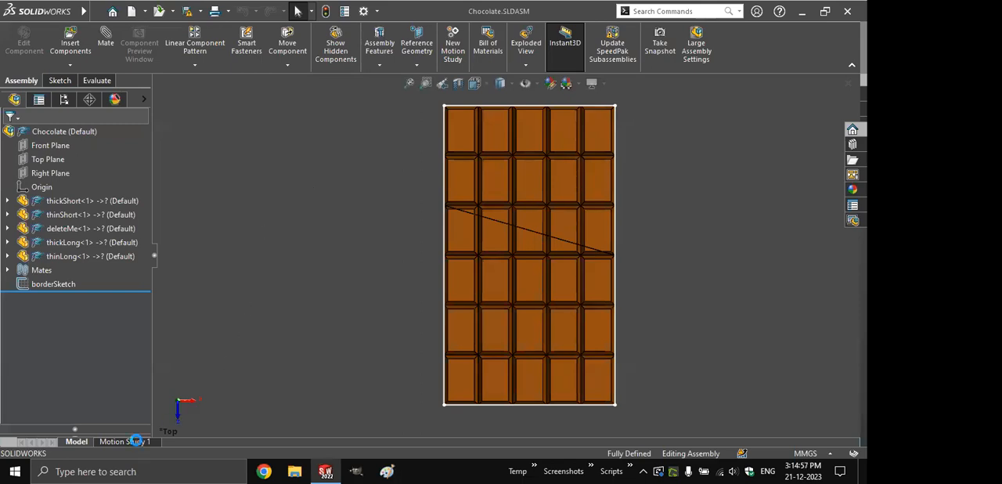
- Play back the existing Motion Study 1 animation of the chocolate assembly and return to the model
{"action": "left_click", "coordinate": [259, 271]}
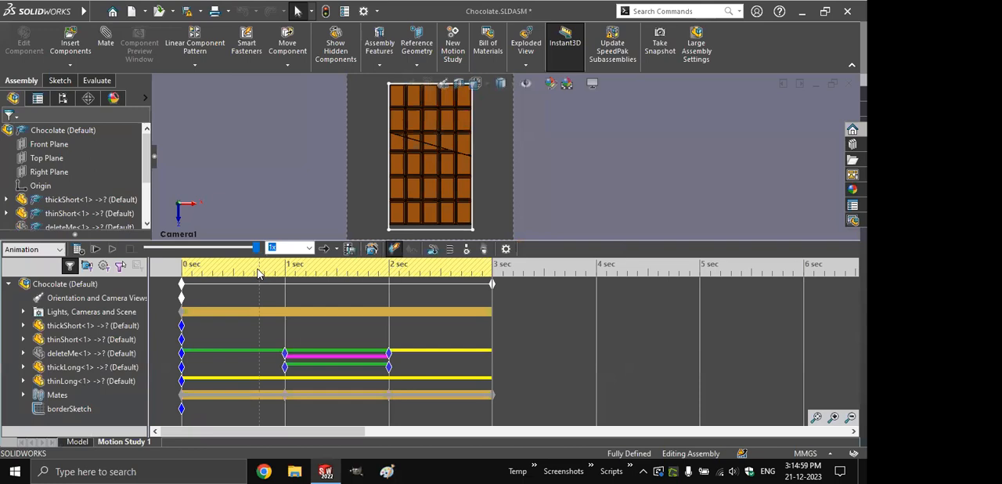
{"action": "left_click", "coordinate": [113, 249]}
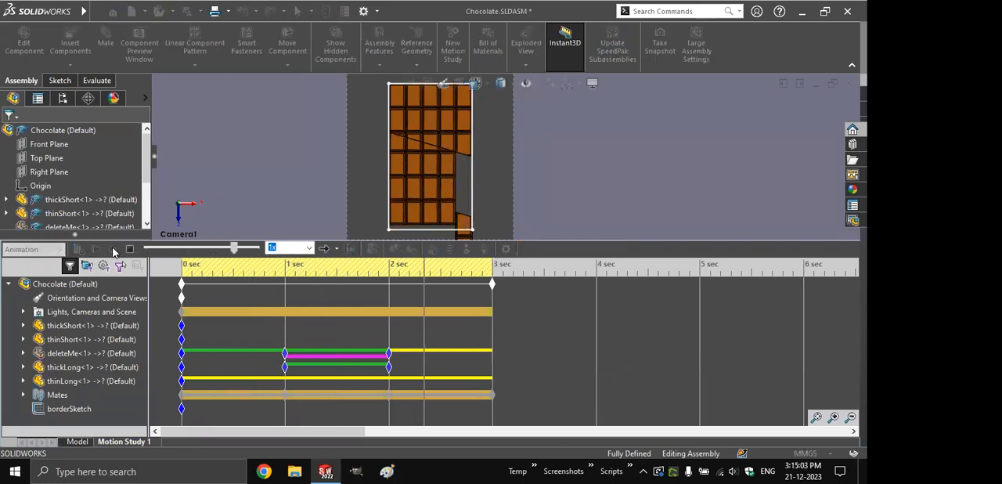
{"action": "left_click", "coordinate": [77, 441]}
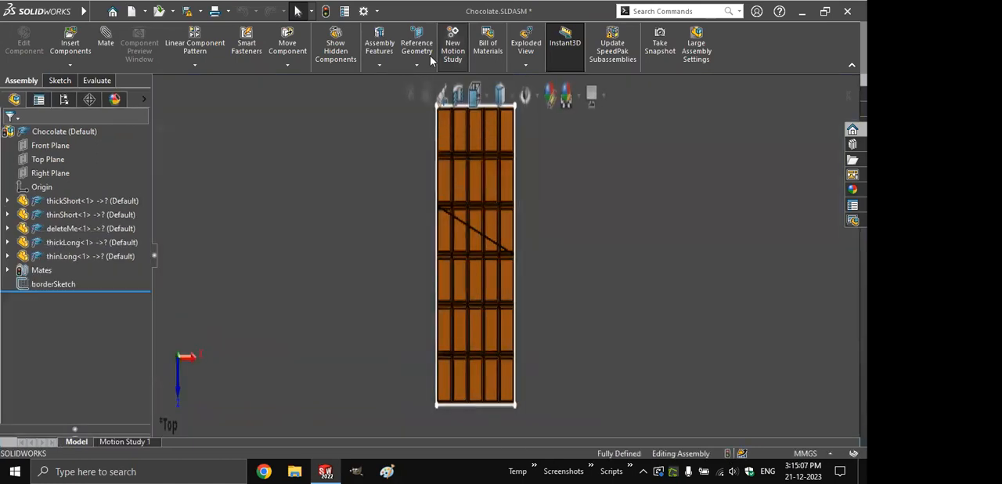
- Create a new motion study and, at 2 seconds, move the thinLong piece straight down until it clears the bar
{"action": "left_click", "coordinate": [430, 56]}
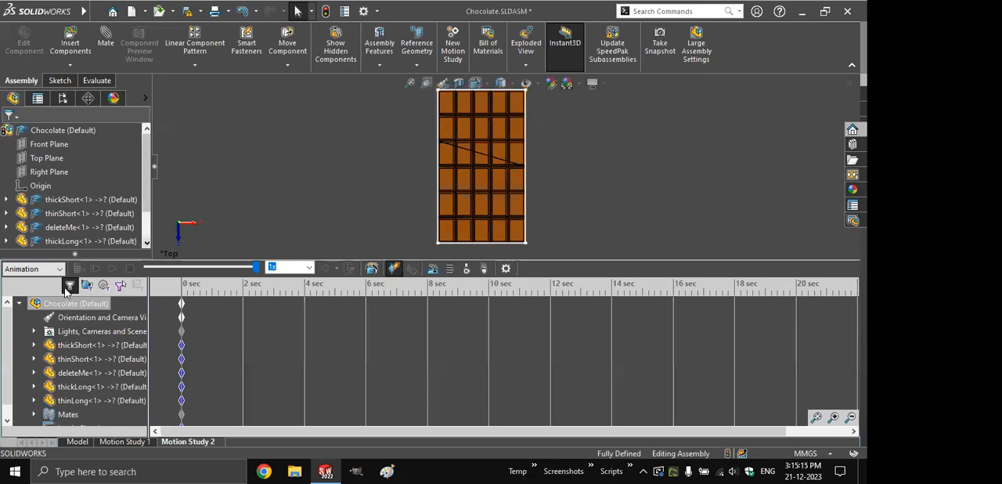
{"action": "left_click", "coordinate": [290, 329]}
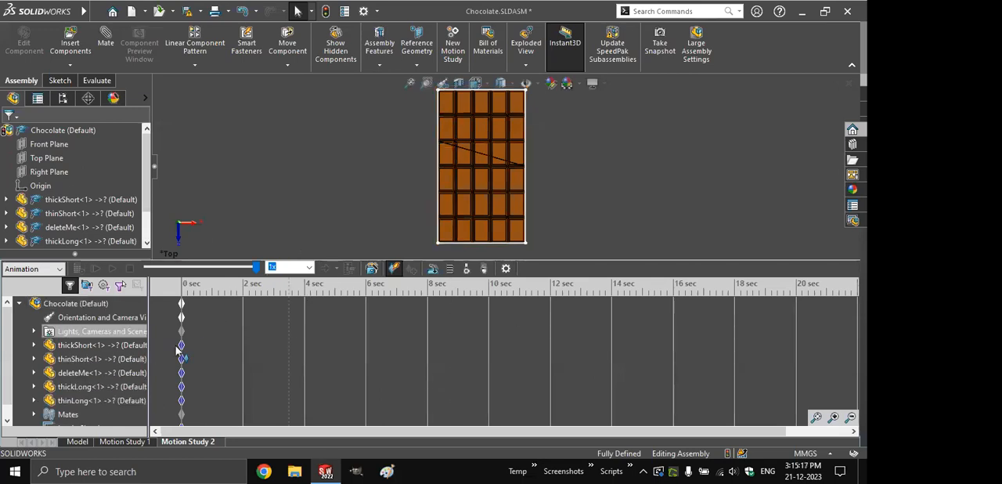
{"action": "left_click", "coordinate": [356, 341]}
{"action": "left_click", "coordinate": [183, 304]}
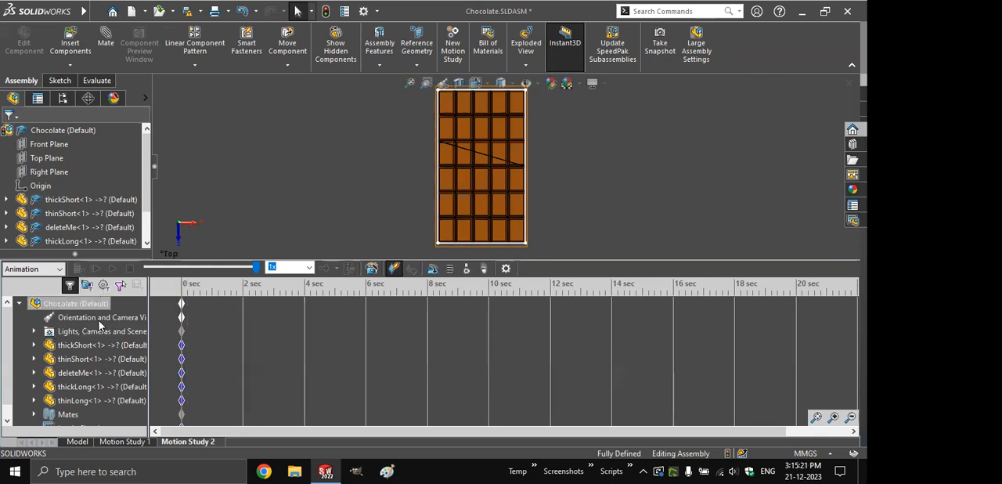
{"action": "left_click", "coordinate": [224, 303]}
{"action": "left_click", "coordinate": [364, 292]}
{"action": "left_click", "coordinate": [243, 292]}
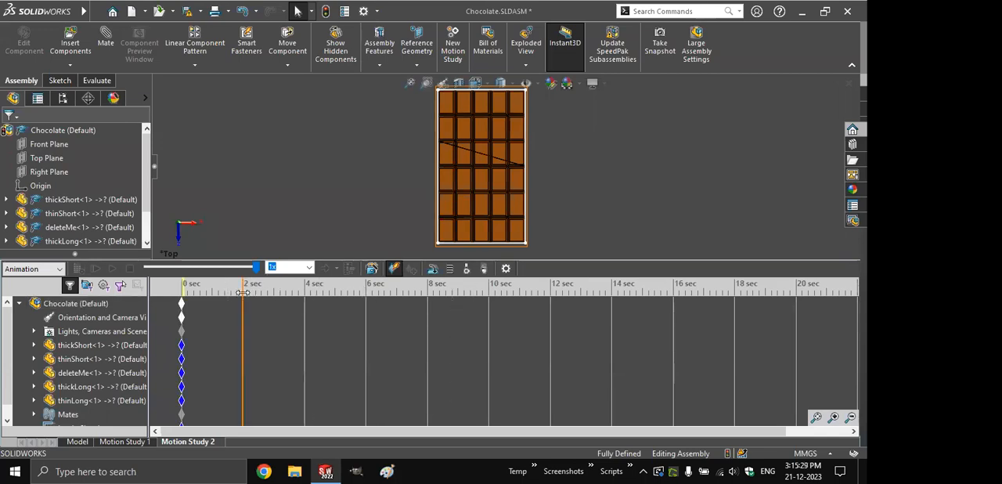
{"action": "left_click_drag", "start_coordinate": [448, 175], "coordinate": [448, 321]}
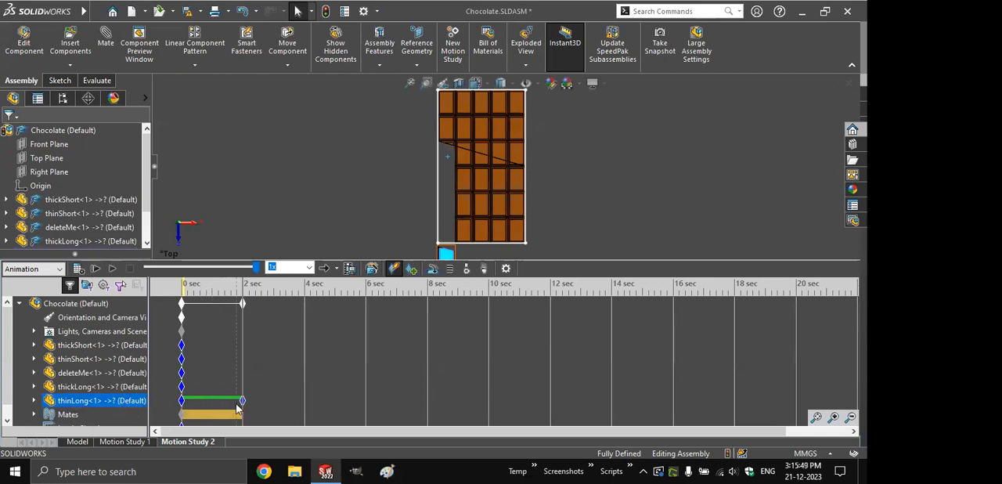
- Play the new animation and review the assembly at 0 and 2 seconds
{"action": "left_click", "coordinate": [95, 269]}
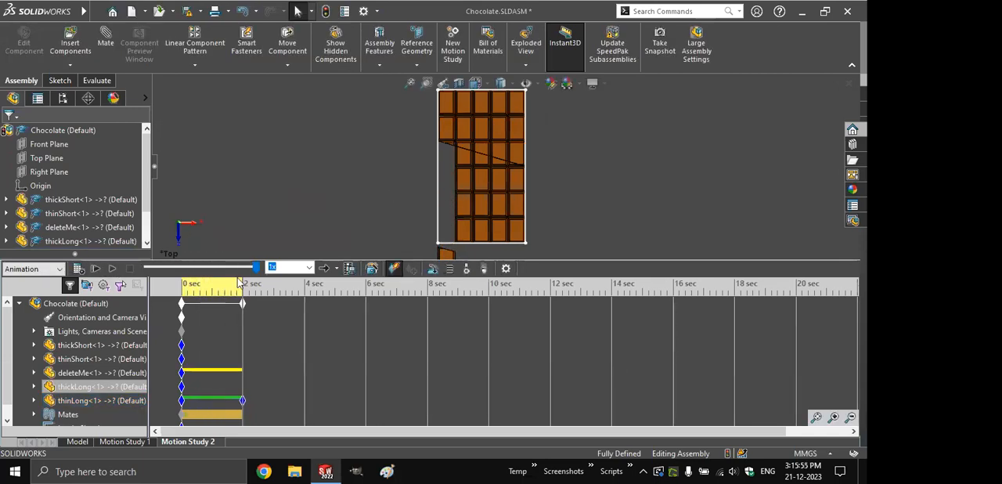
{"action": "left_click", "coordinate": [176, 289]}
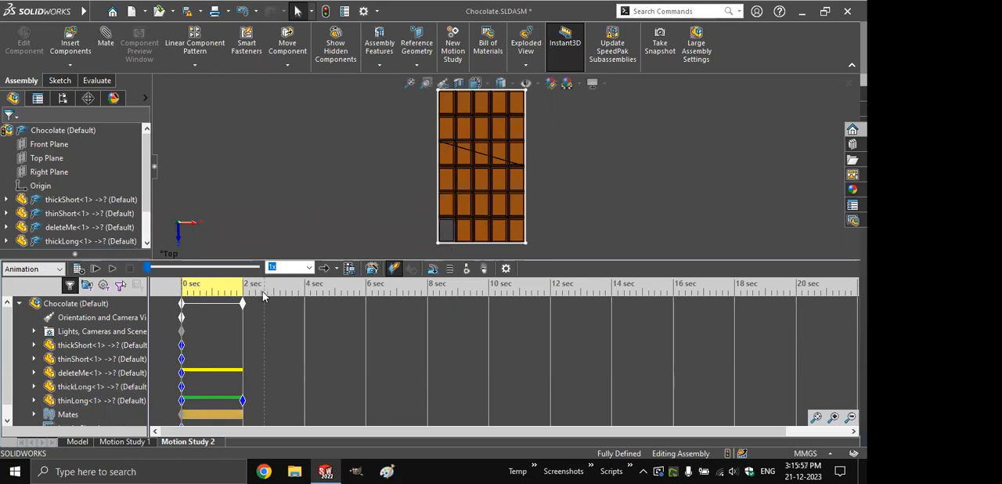
{"action": "left_click", "coordinate": [243, 290]}
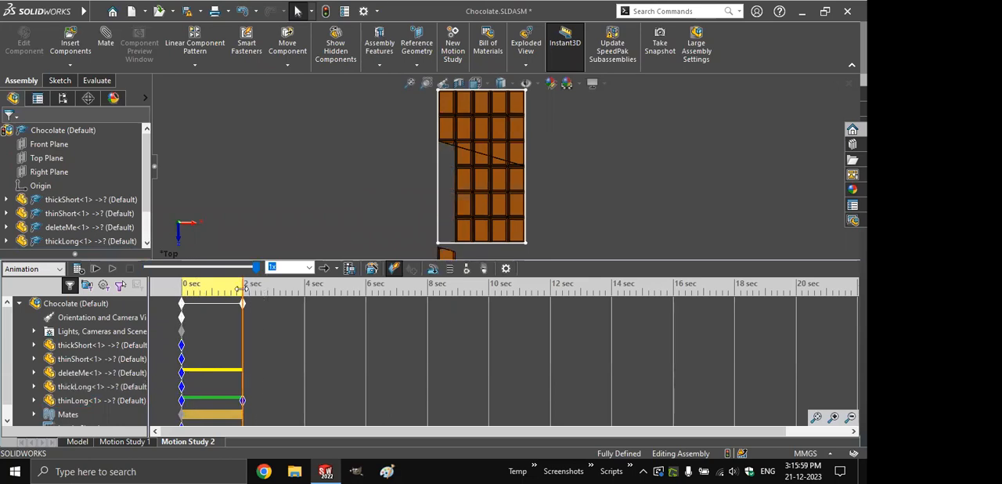
- Move thinLong below the bar's right-hand column at 4 seconds, and slide it up into that column at 6 seconds
{"action": "left_click", "coordinate": [249, 297]}
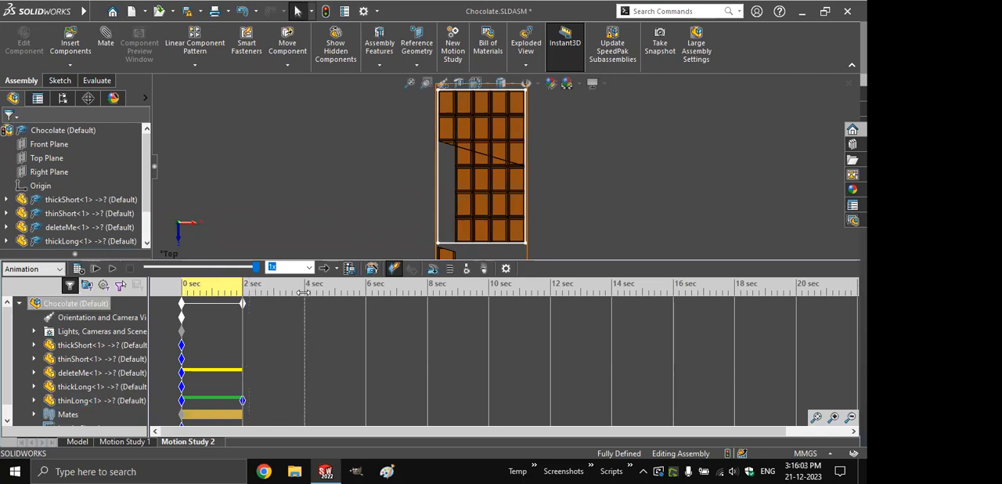
{"action": "left_click", "coordinate": [305, 294]}
{"action": "left_click", "coordinate": [462, 182]}
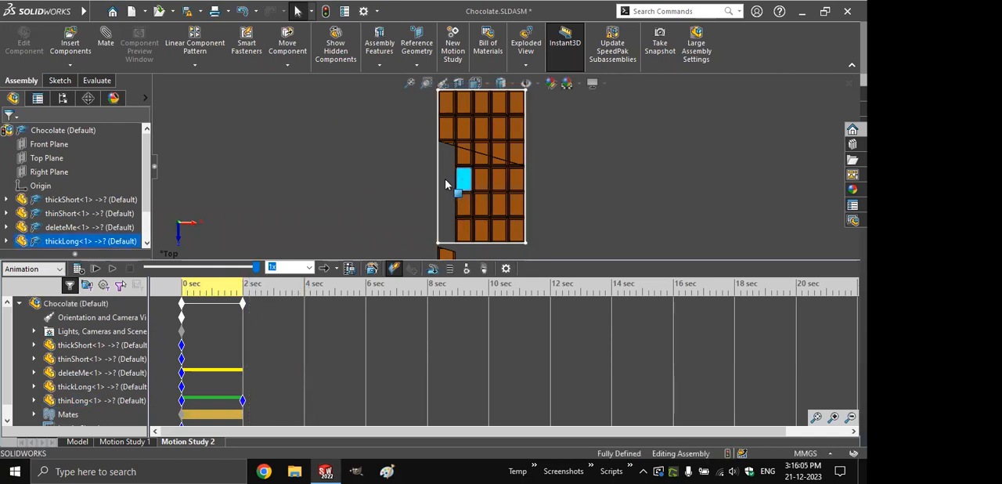
{"action": "left_click_drag", "start_coordinate": [431, 184], "coordinate": [547, 258]}
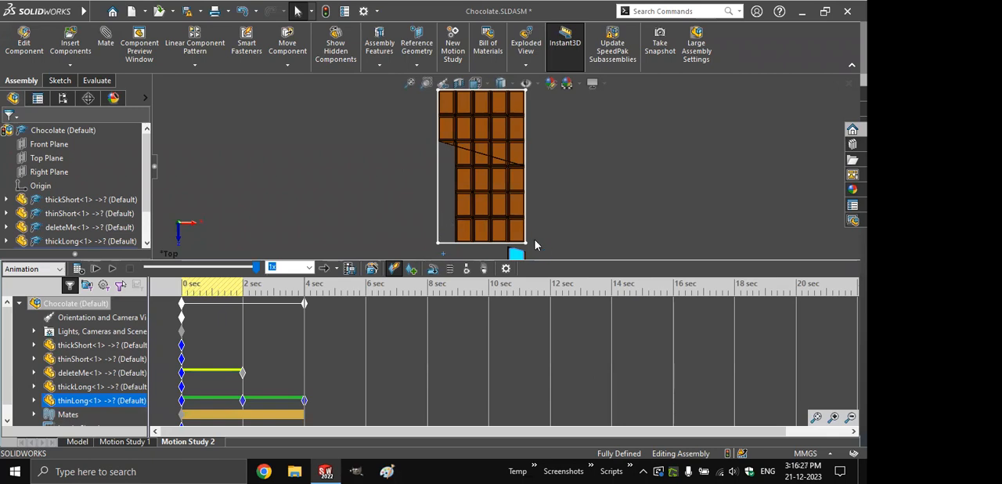
{"action": "left_click", "coordinate": [366, 297]}
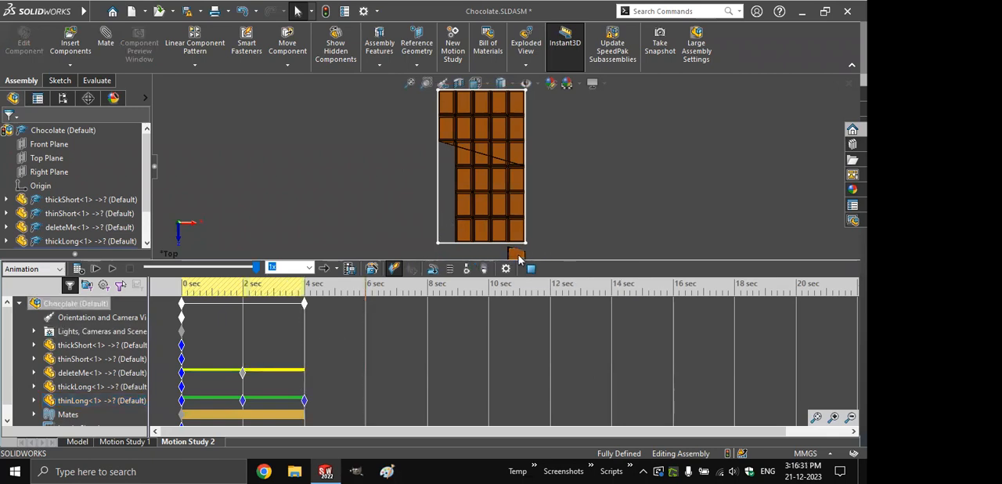
{"action": "left_click_drag", "start_coordinate": [519, 242], "coordinate": [536, 138]}
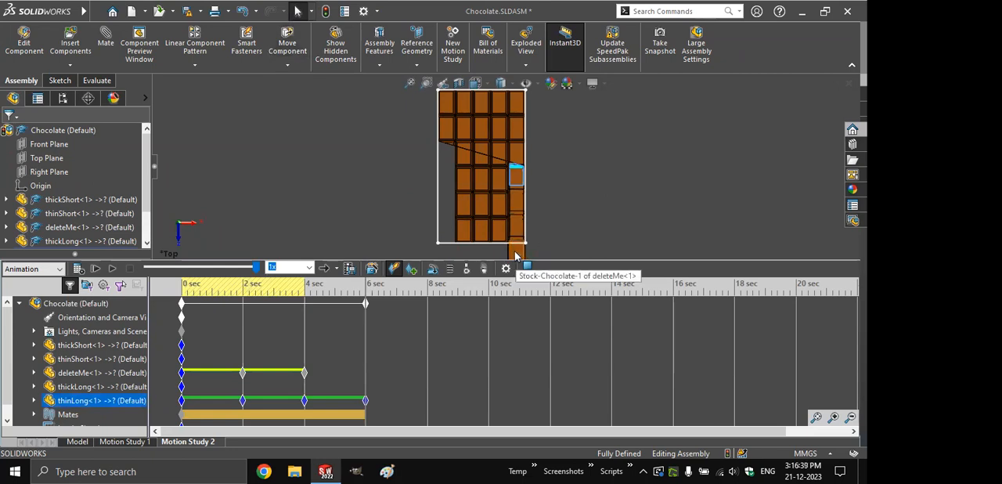
- Hide the deleteMe component at the 6-second mark of the motion study
{"action": "left_click", "coordinate": [102, 374]}
{"action": "right_click", "coordinate": [102, 374]}
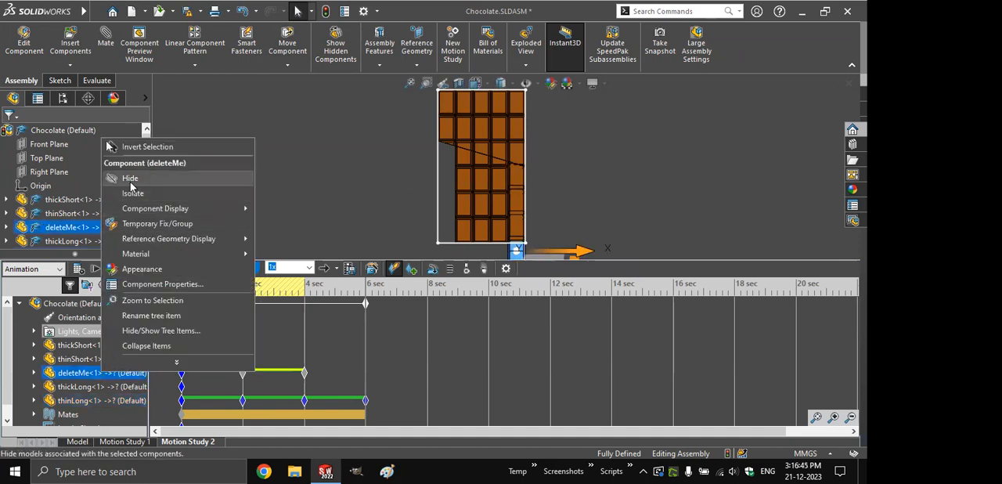
{"action": "left_click", "coordinate": [130, 178]}
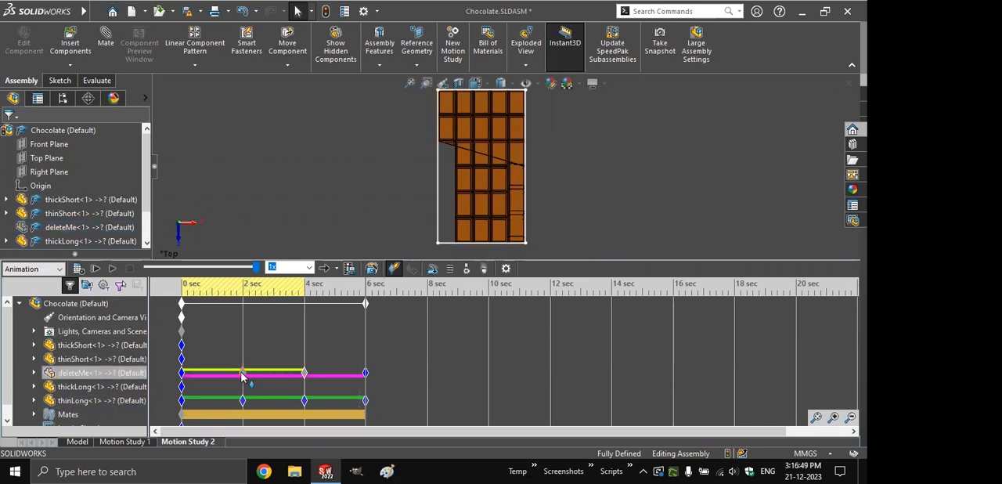
- Suppress the LimitDistance3 and LimitDistance4 mates in the motion study with the time set just before 2 seconds
{"action": "left_click_drag", "start_coordinate": [365, 291], "coordinate": [394, 303]}
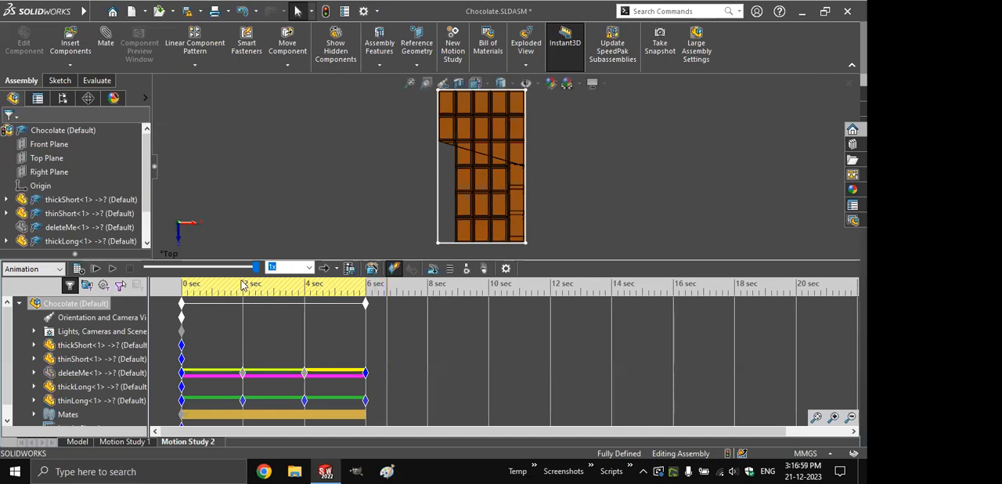
{"action": "left_click", "coordinate": [176, 293]}
{"action": "left_click", "coordinate": [246, 287]}
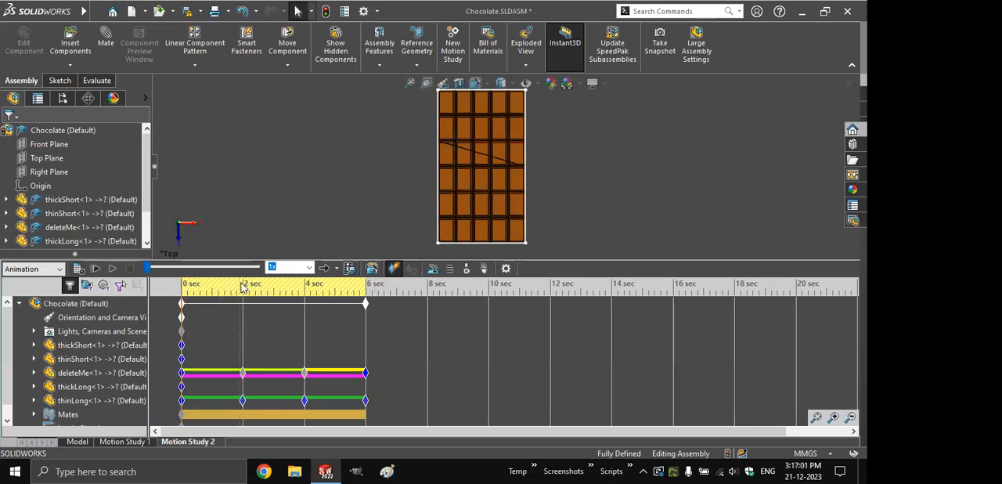
{"action": "scroll", "coordinate": [9, 381], "scroll_direction": "down", "scroll_amount": 4}
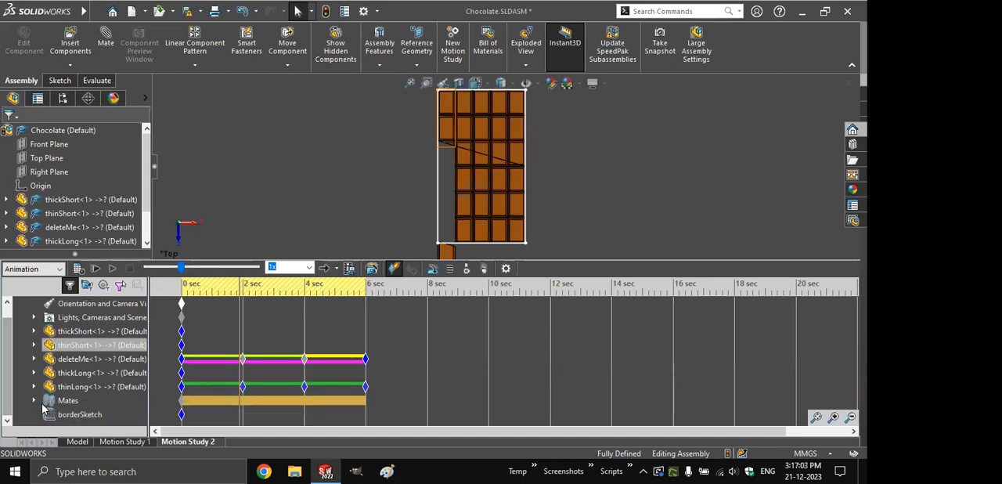
{"action": "scroll", "coordinate": [8, 377], "scroll_direction": "down", "scroll_amount": 1}
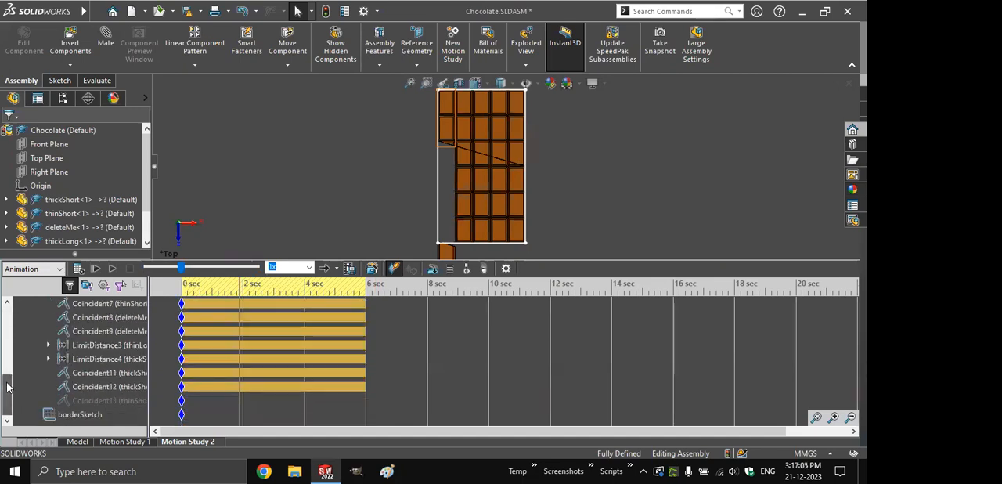
{"action": "left_click", "coordinate": [116, 345]}
{"action": "left_click", "coordinate": [116, 359], "text": "ctrl"}
{"action": "right_click", "coordinate": [117, 359]}
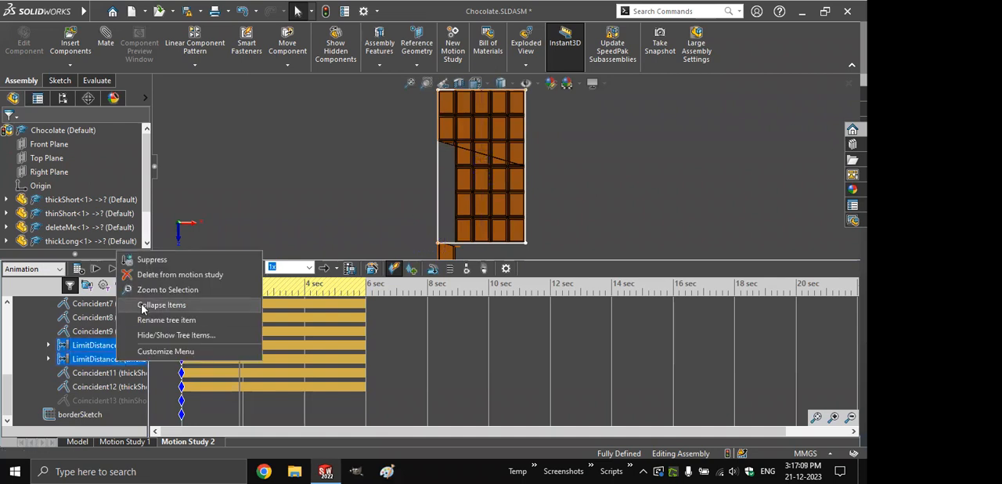
{"action": "left_click", "coordinate": [150, 259]}
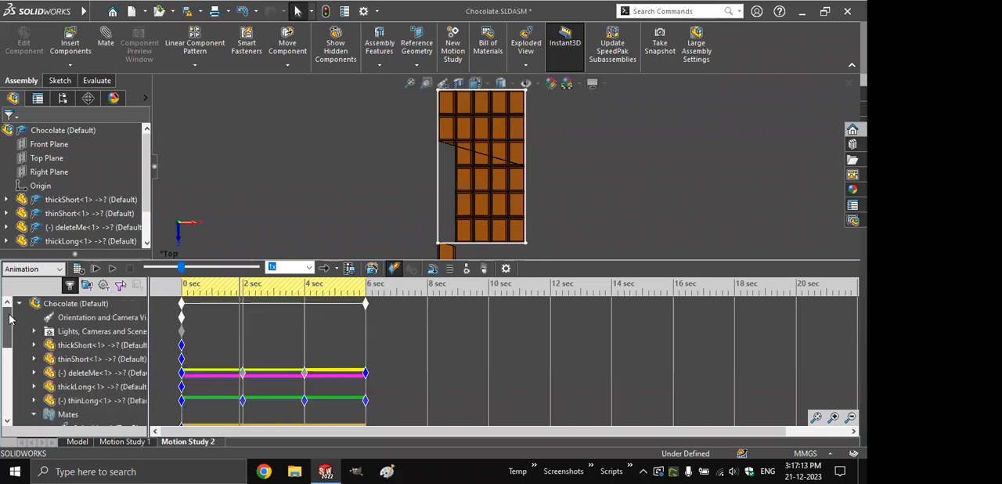
- Suppress thickLong's Coincident12 mate just before 2 seconds so the piece can move sideways
{"action": "left_click_drag", "start_coordinate": [481, 187], "coordinate": [449, 185]}
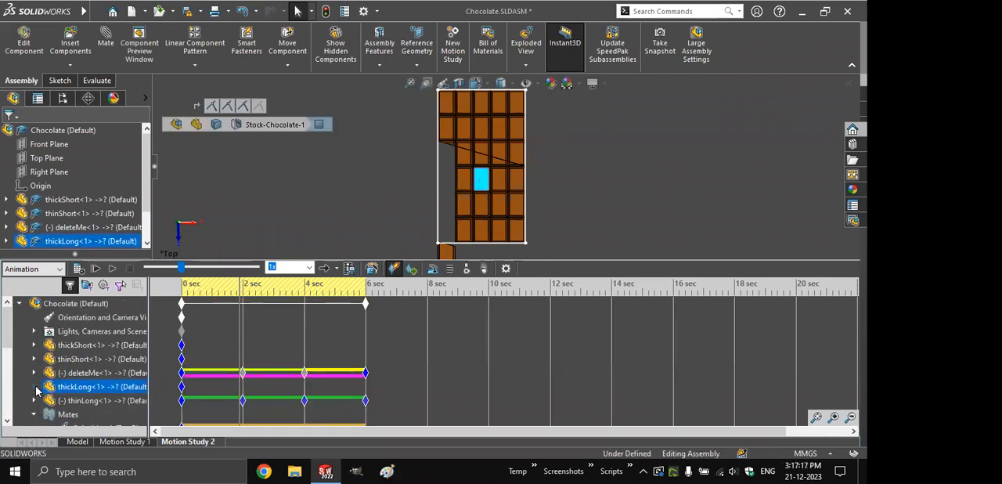
{"action": "left_click", "coordinate": [34, 387]}
{"action": "left_click", "coordinate": [50, 414]}
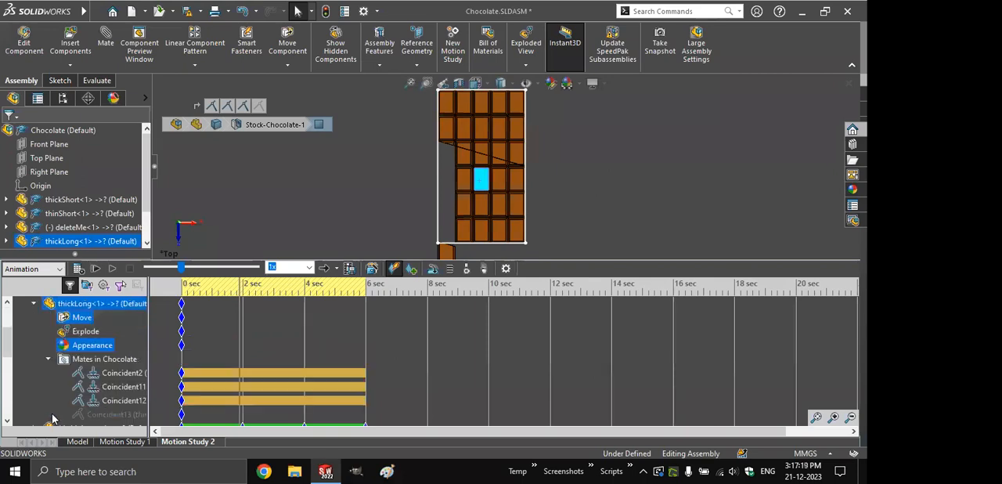
{"action": "left_click", "coordinate": [97, 373]}
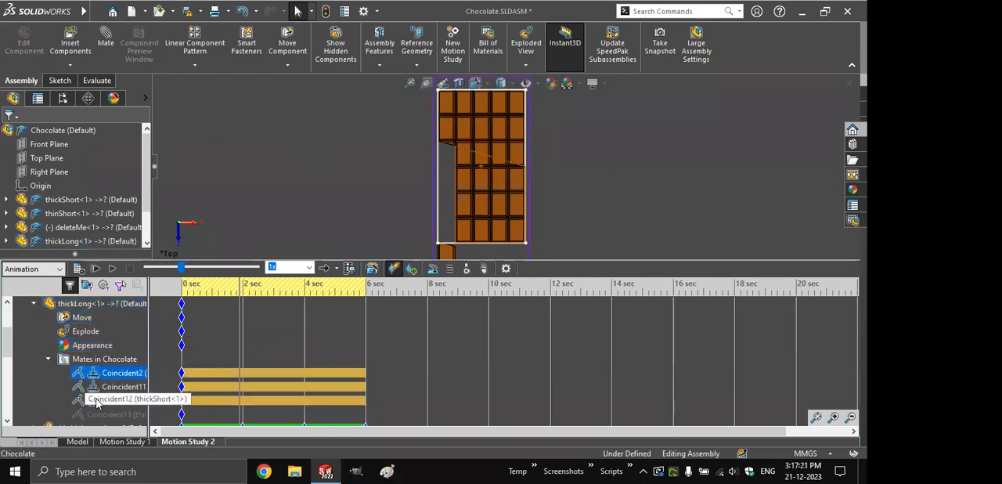
{"action": "left_click", "coordinate": [97, 389]}
{"action": "left_click", "coordinate": [101, 401]}
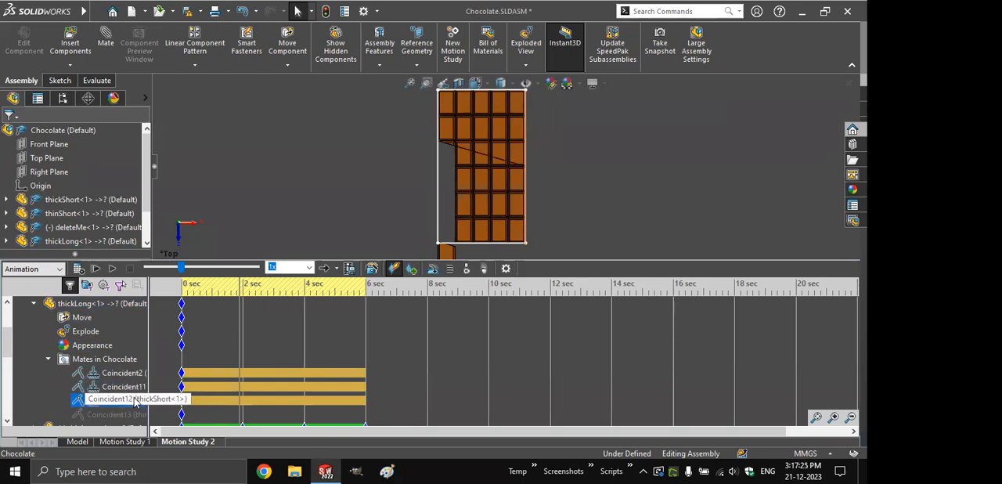
{"action": "right_click", "coordinate": [134, 399]}
{"action": "left_click", "coordinate": [164, 311]}
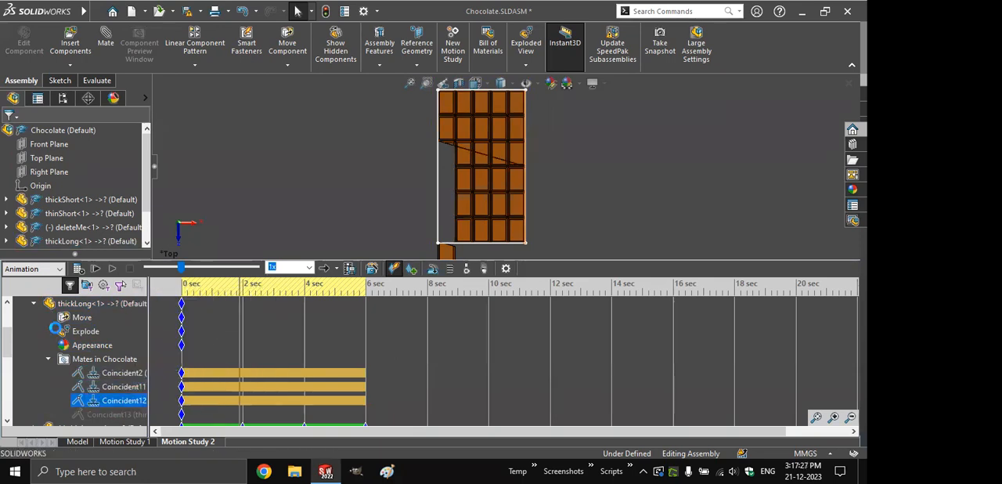
{"action": "left_click", "coordinate": [34, 303]}
{"action": "left_click", "coordinate": [33, 304]}
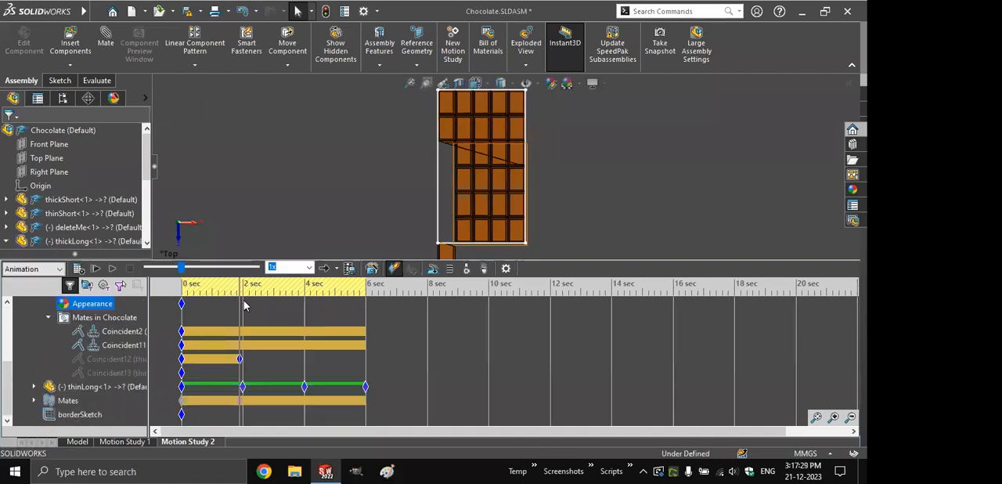
- At 4 seconds, move thickLong sideways into the gap left by thinLong, and play the animation
{"action": "left_click", "coordinate": [305, 291]}
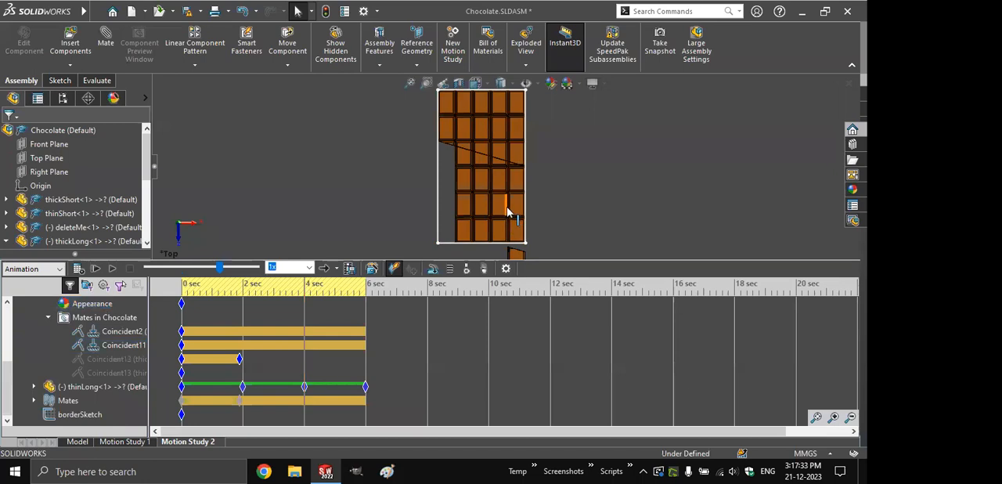
{"action": "left_click_drag", "start_coordinate": [488, 205], "coordinate": [452, 201]}
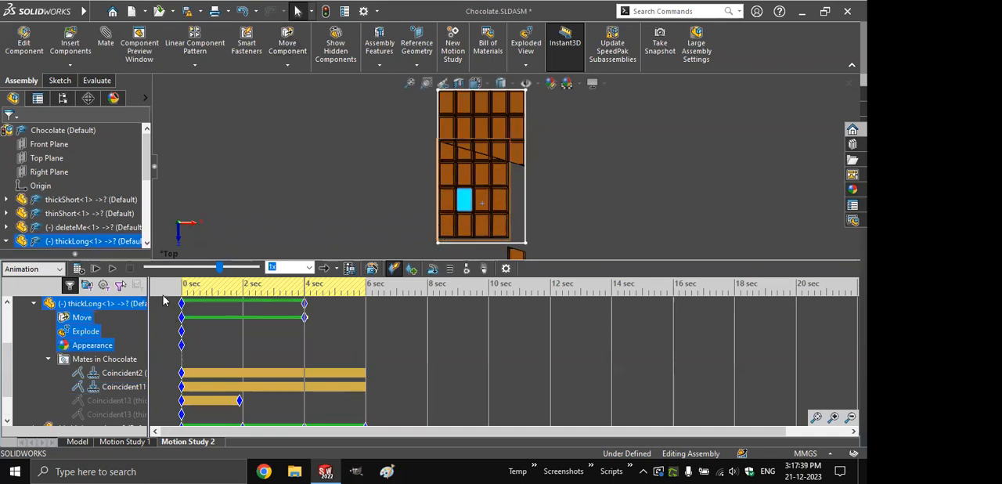
{"action": "left_click", "coordinate": [162, 298]}
{"action": "left_click", "coordinate": [114, 270]}
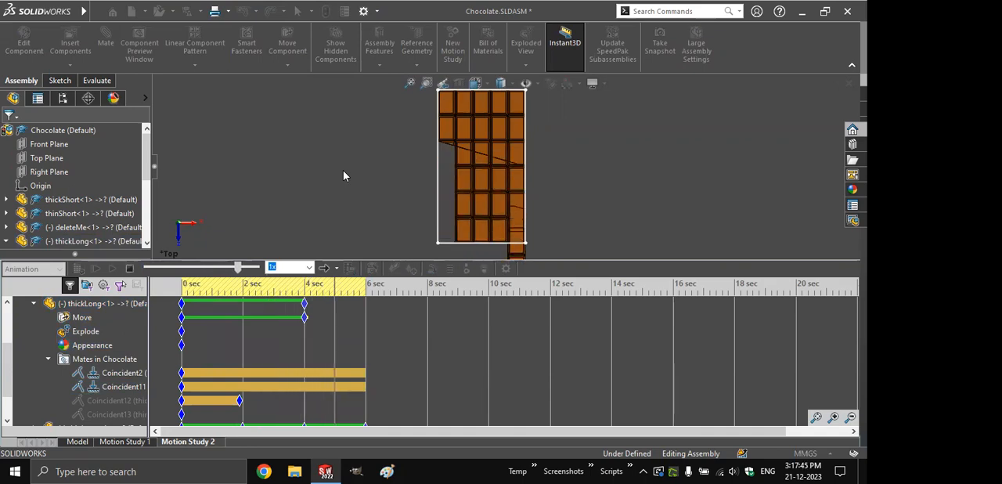
- Place thickLong's movement key at the 2-second mark on the timeline
{"action": "scroll", "coordinate": [7, 374], "scroll_direction": "up", "scroll_amount": 3}
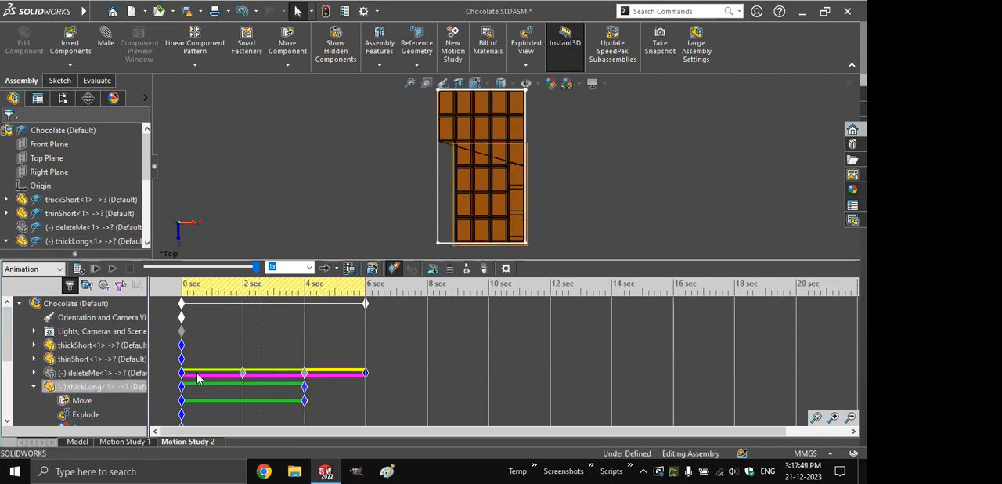
{"action": "left_click_drag", "start_coordinate": [183, 386], "coordinate": [242, 387]}
{"action": "left_click", "coordinate": [243, 400]}
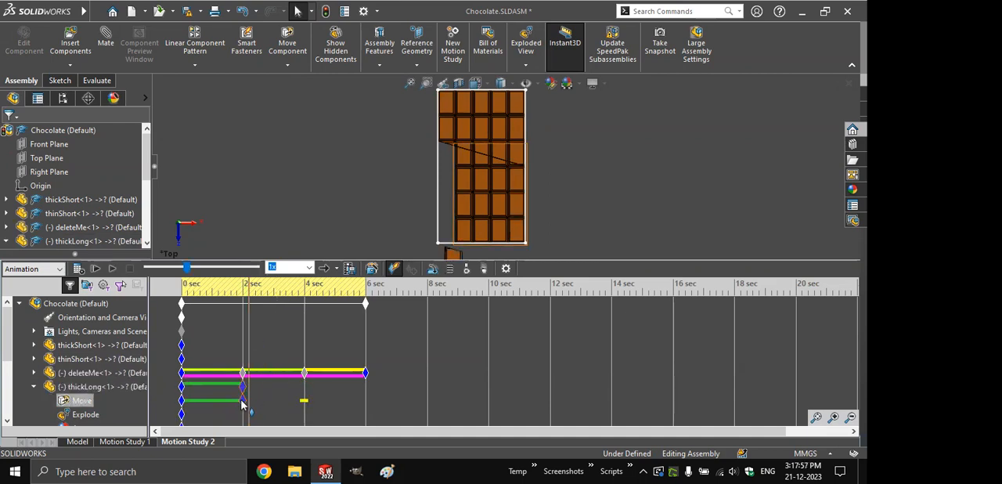
- Shift thickLong's end movement key to about 4 seconds and copy its start key to 2 seconds so it slides only between them
{"action": "left_click", "coordinate": [74, 388]}
{"action": "left_click", "coordinate": [33, 388]}
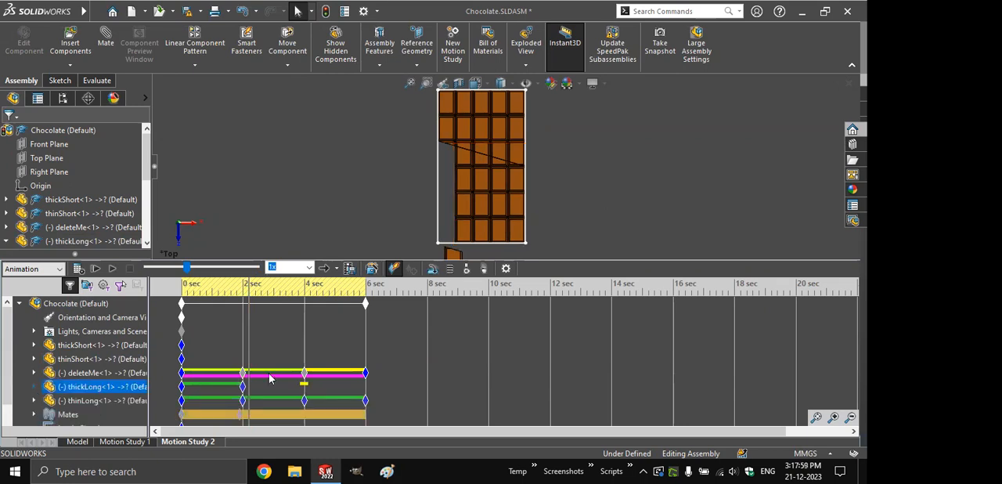
{"action": "left_click_drag", "start_coordinate": [242, 391], "coordinate": [307, 390]}
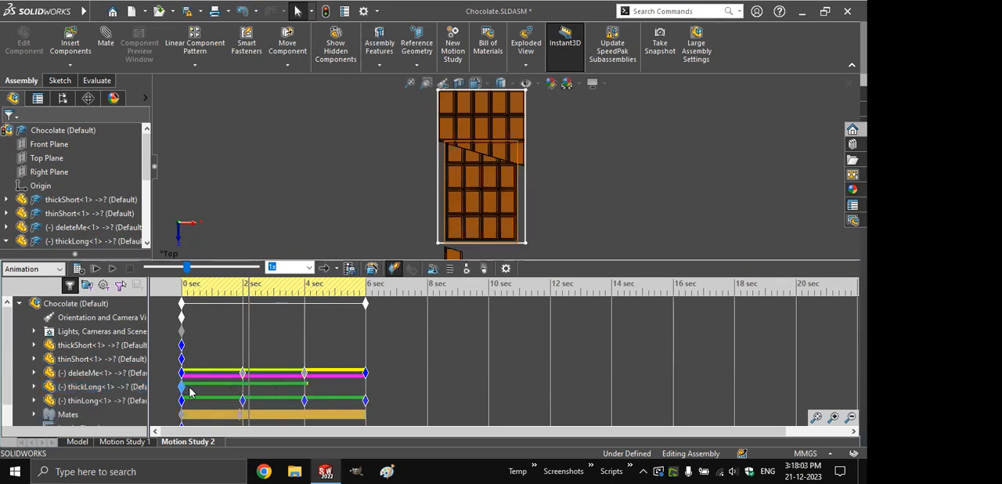
{"action": "left_click_drag", "start_coordinate": [243, 390], "coordinate": [243, 390], "text": "ctrl"}
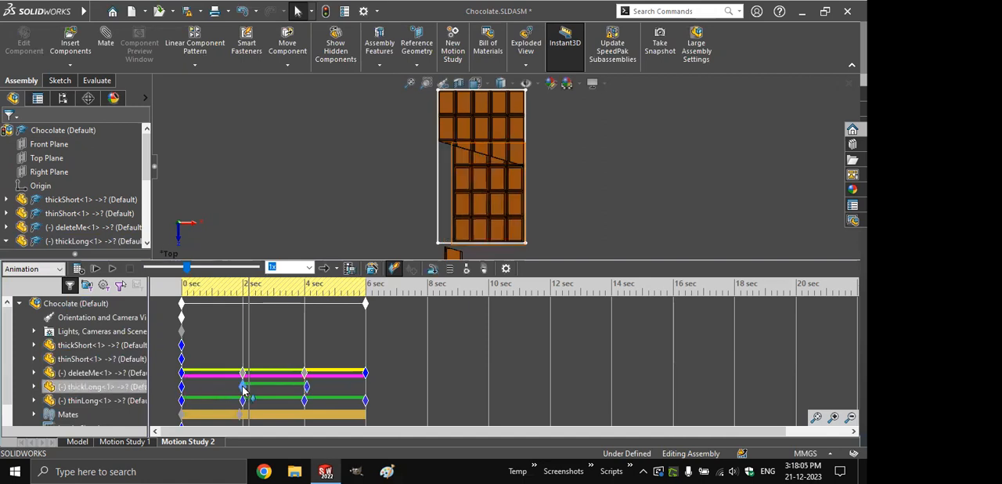
- With the time set just before 4 seconds, nudge thickLong sideways towards the bar's border to refine its end position
{"action": "left_click", "coordinate": [242, 289]}
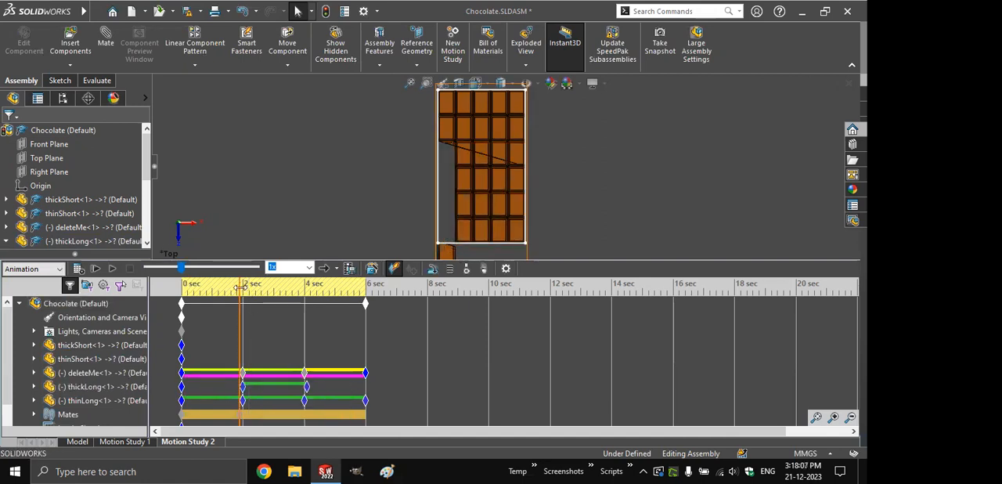
{"action": "left_click_drag", "start_coordinate": [245, 290], "coordinate": [300, 293]}
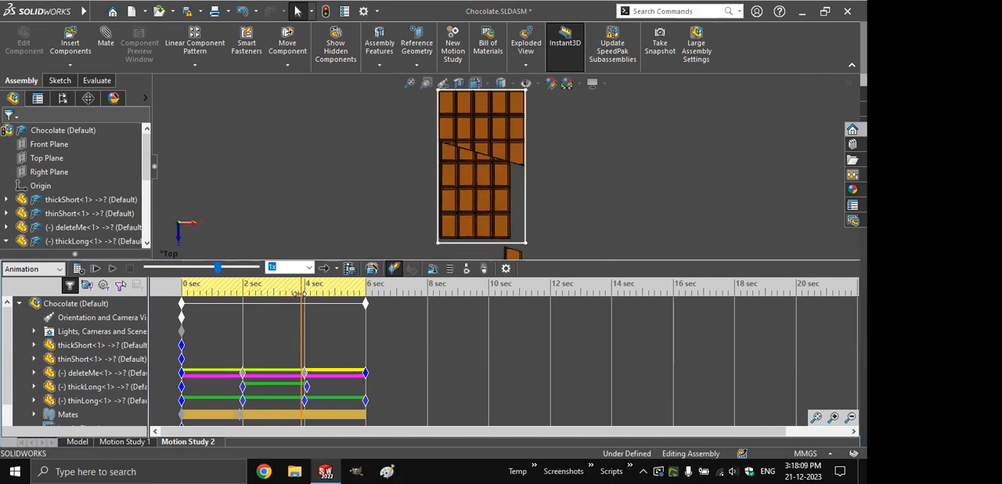
{"action": "left_click", "coordinate": [427, 83]}
{"action": "left_click_drag", "start_coordinate": [426, 128], "coordinate": [462, 157]}
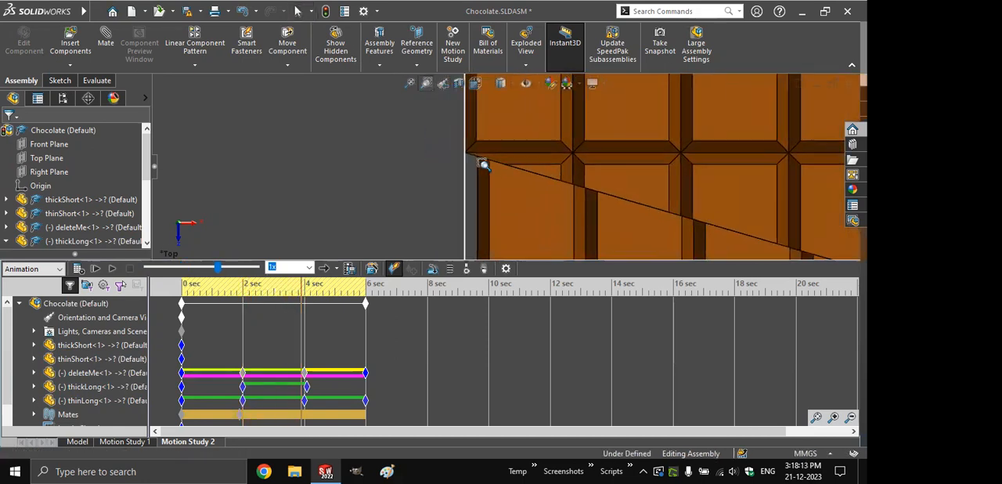
{"action": "key", "text": "Escape"}
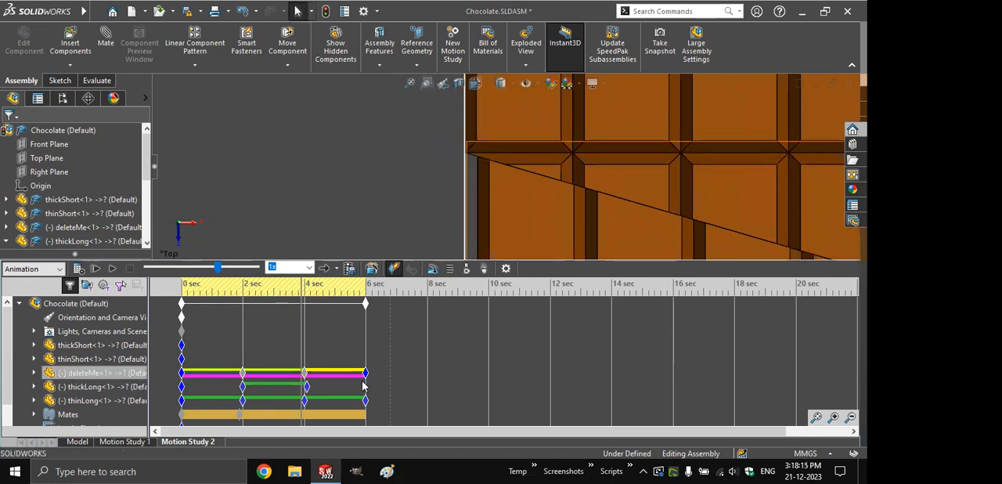
{"action": "left_click", "coordinate": [501, 192]}
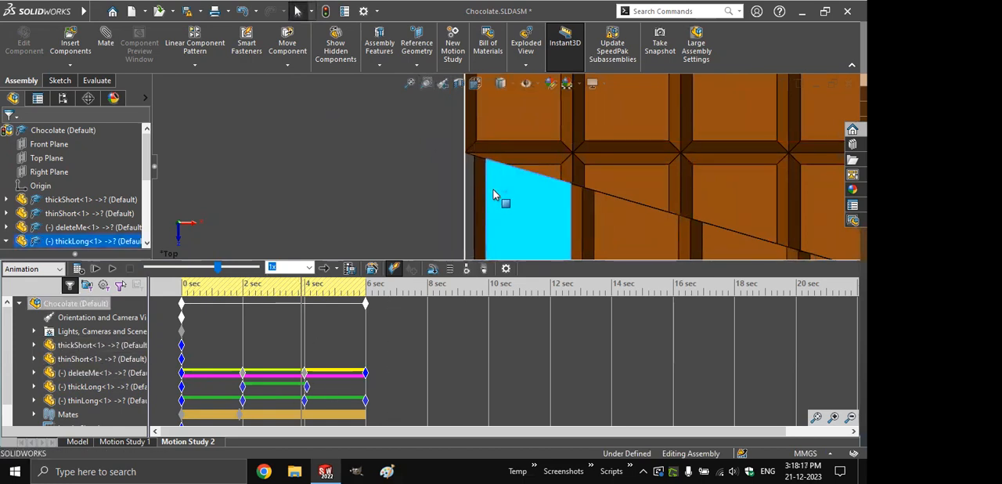
{"action": "left_click", "coordinate": [452, 165]}
{"action": "scroll", "coordinate": [475, 152], "scroll_direction": "down", "scroll_amount": 8}
{"action": "scroll", "coordinate": [476, 152], "scroll_direction": "down", "scroll_amount": 4}
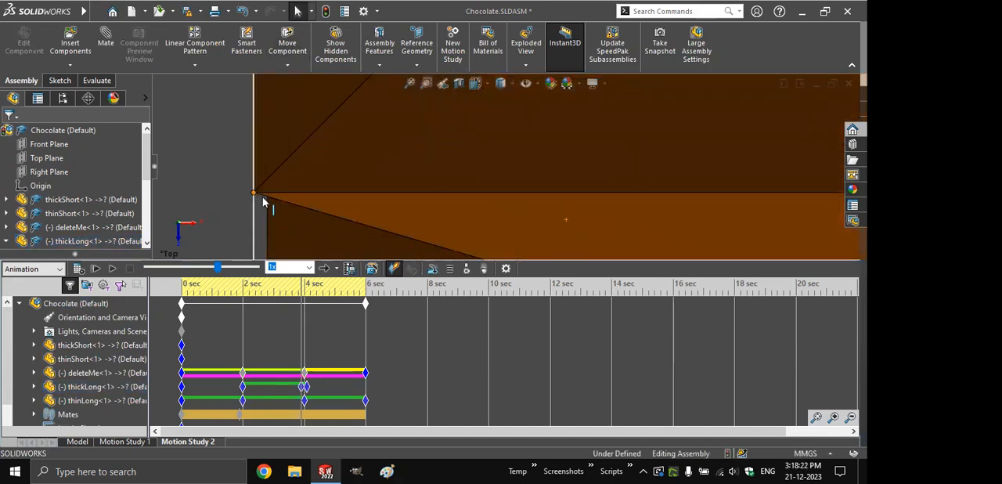
{"action": "key", "text": "ctrl"}
{"action": "key", "text": "ctrl"}
{"action": "key", "text": "f"}
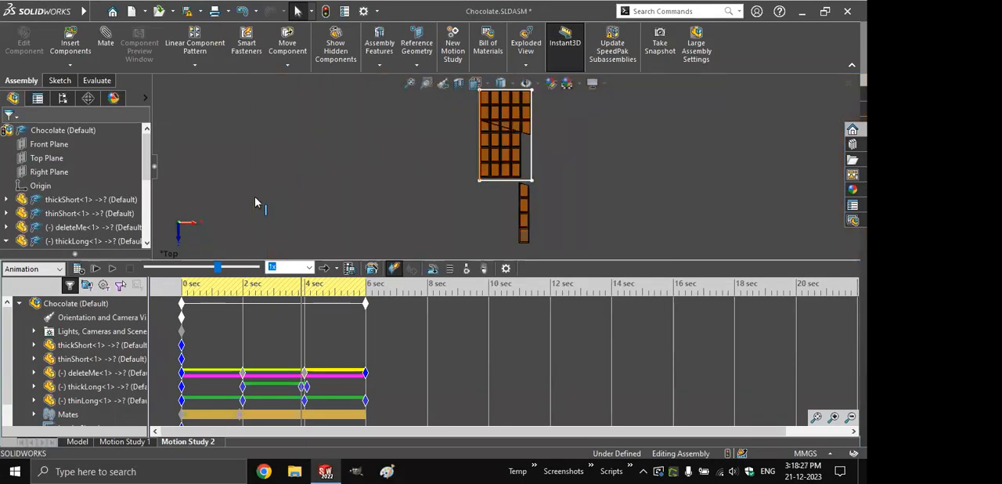
- Follow the Mates link on the Animation Techniques slide, return to the chocolate assembly and create a new motion study
{"action": "key", "text": "alt+Tab"}
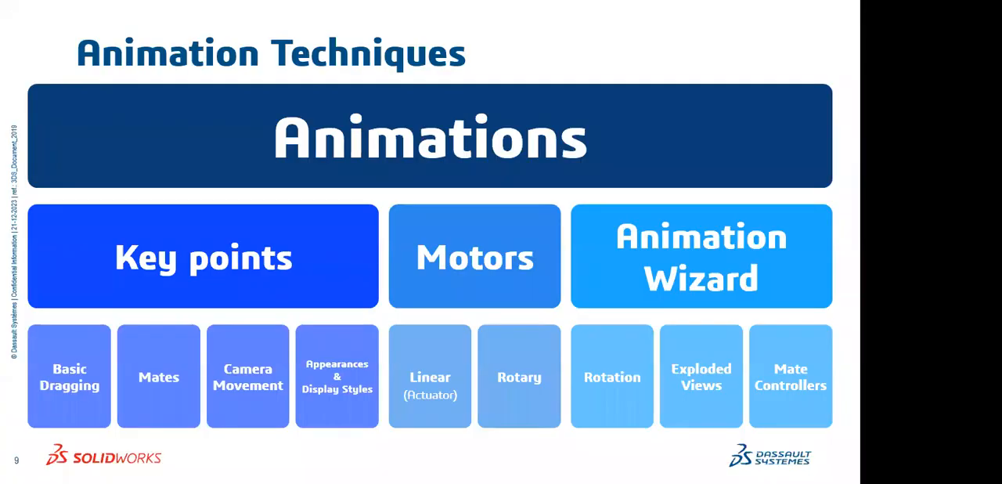
{"action": "left_click", "coordinate": [161, 379]}
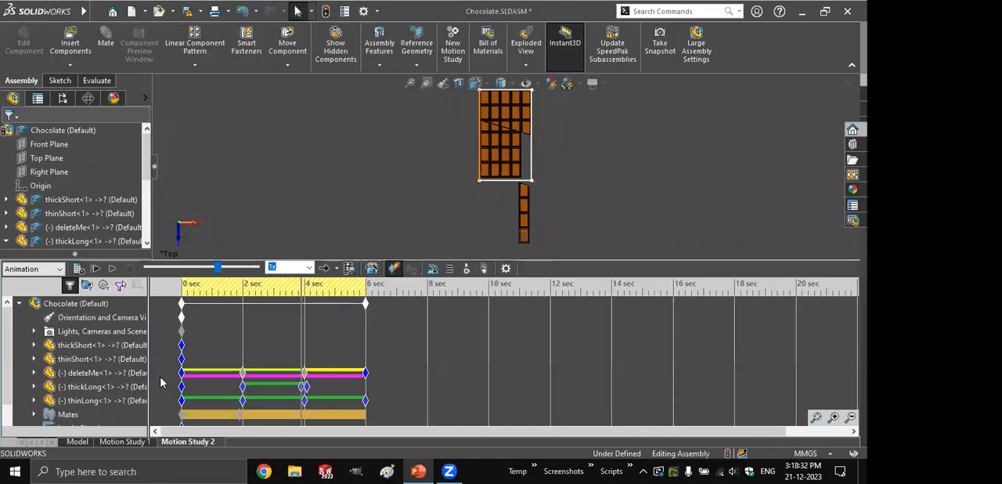
{"action": "left_click", "coordinate": [78, 441]}
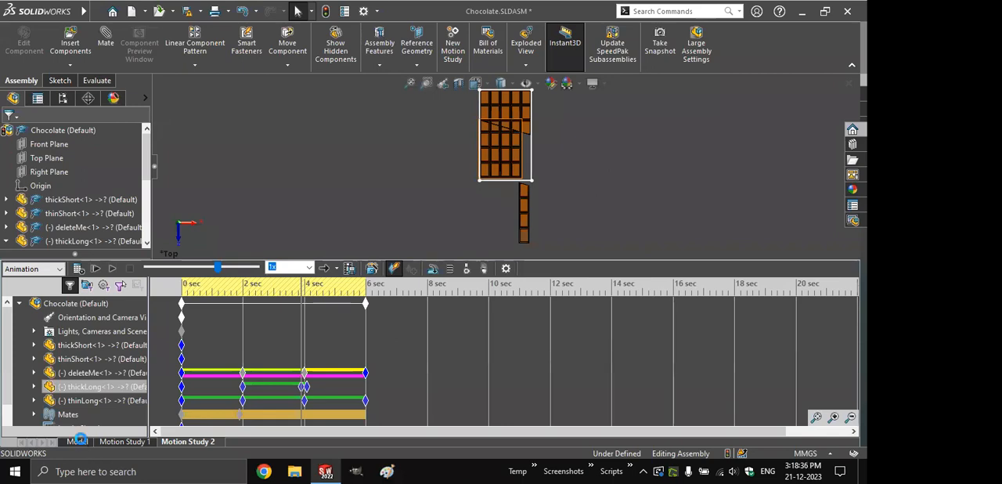
{"action": "left_click", "coordinate": [457, 49]}
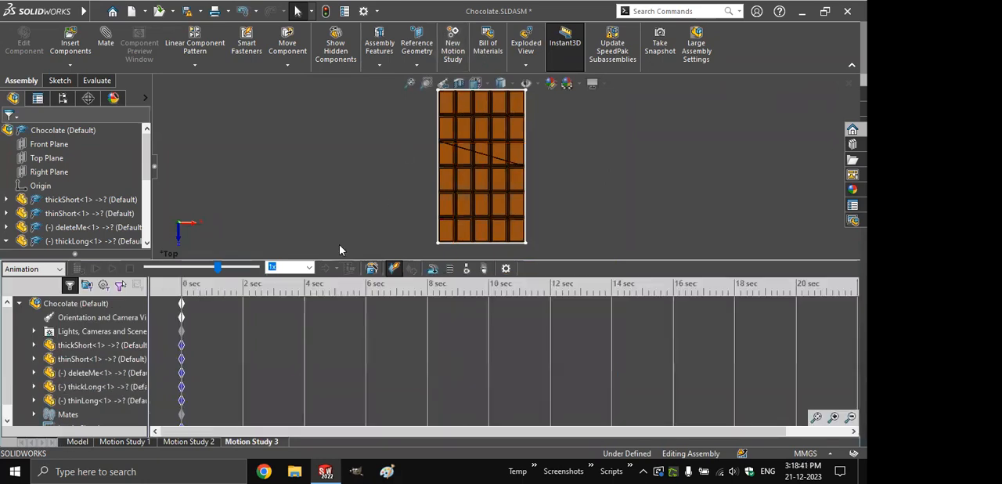
- Examine the assembly's mates in the new motion study, including the distance entry under LimitDistance4
{"action": "left_click_drag", "start_coordinate": [7, 342], "coordinate": [7, 400]}
{"action": "left_click", "coordinate": [35, 401]}
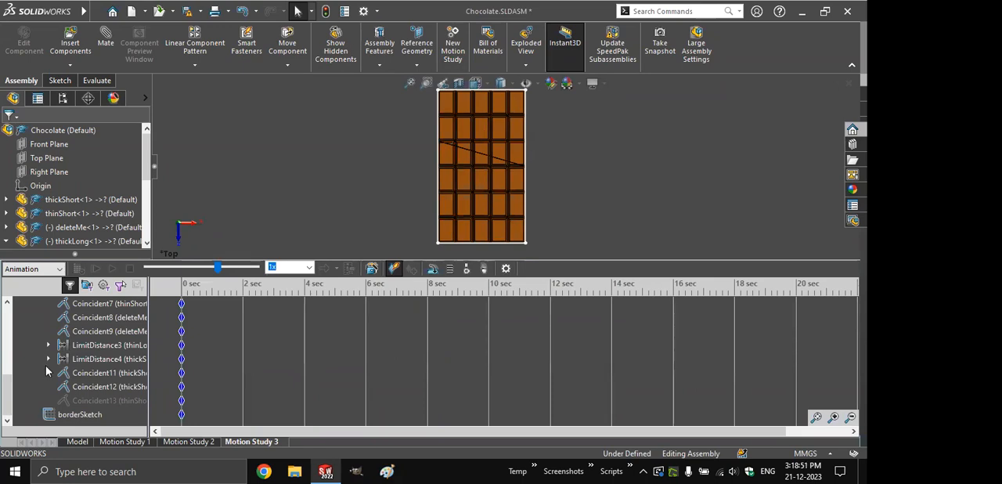
{"action": "left_click", "coordinate": [117, 359]}
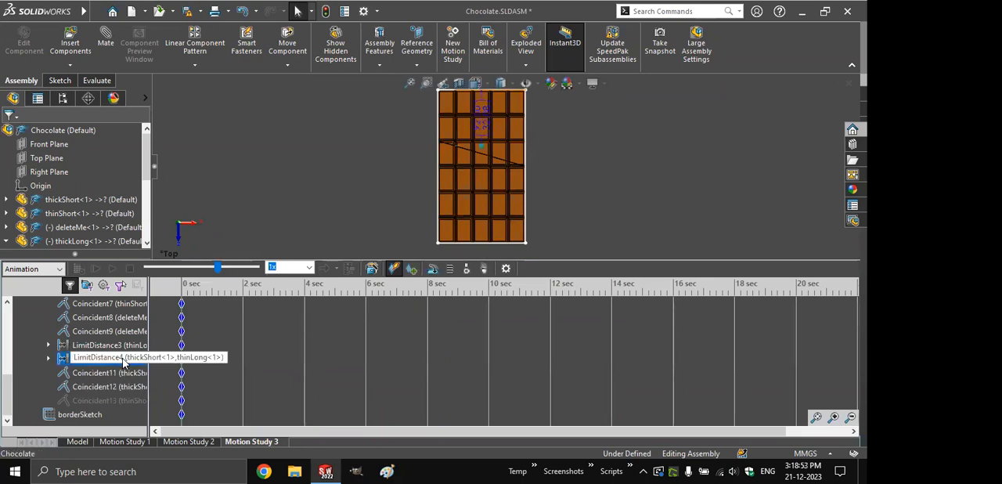
{"action": "left_click", "coordinate": [48, 359]}
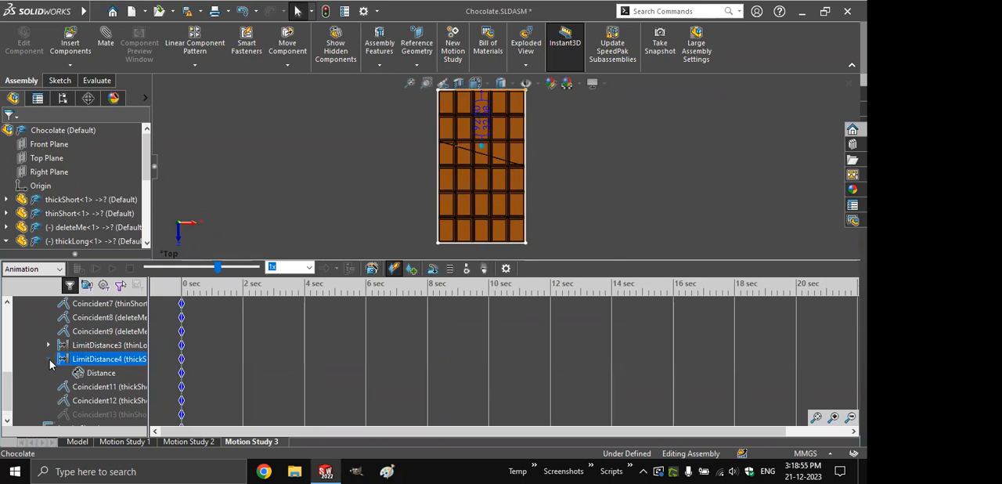
{"action": "left_click", "coordinate": [50, 360]}
{"action": "left_click_drag", "start_coordinate": [10, 389], "coordinate": [9, 327]}
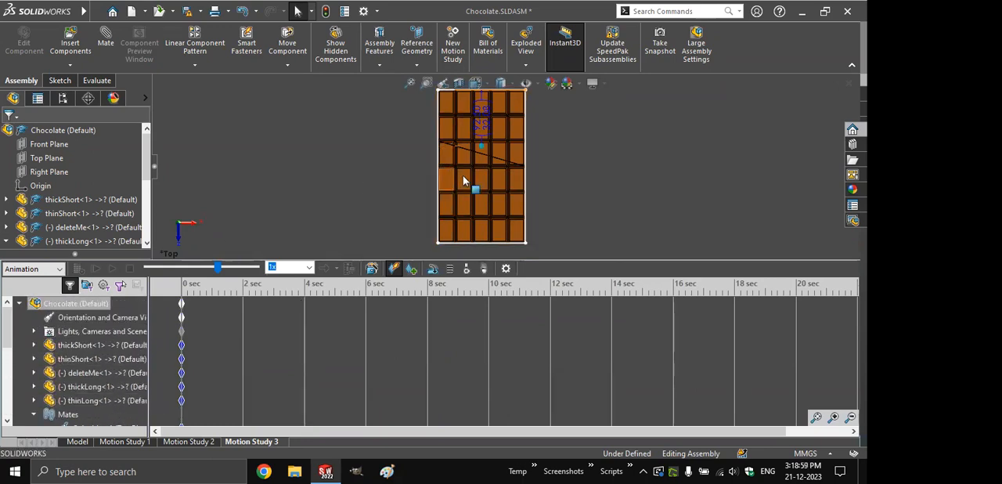
- At 2 seconds, set thinLong's LimitDistance3 mate distance to 40 mm and scrub the timeline to preview its sideways motion
{"action": "left_click", "coordinate": [242, 302]}
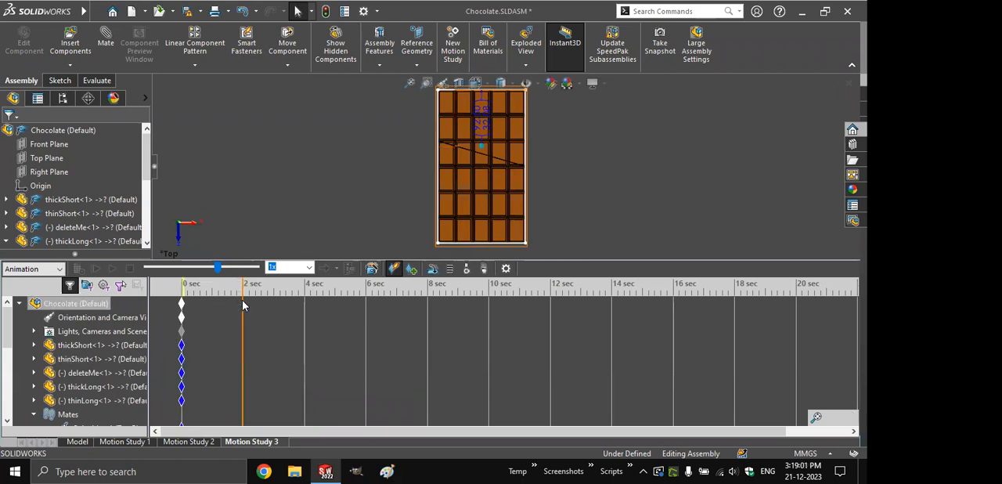
{"action": "left_click", "coordinate": [35, 400]}
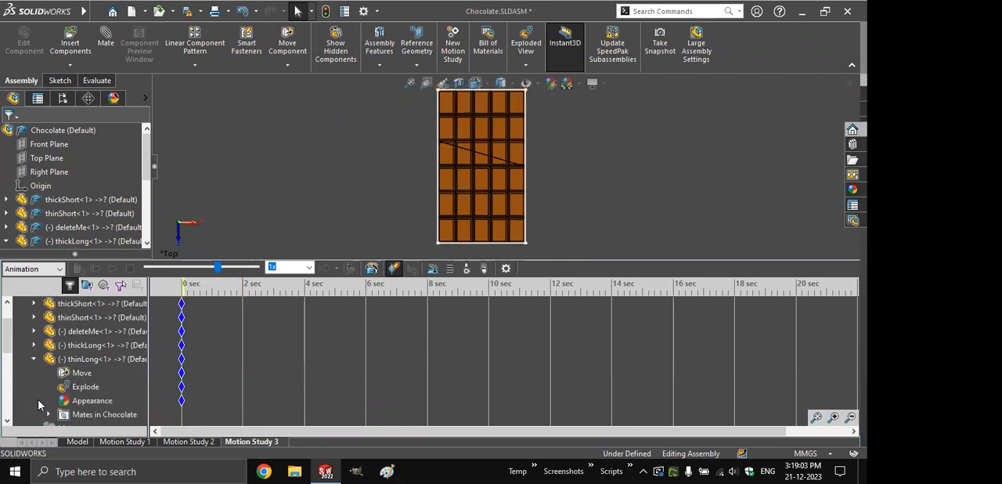
{"action": "left_click", "coordinate": [50, 414]}
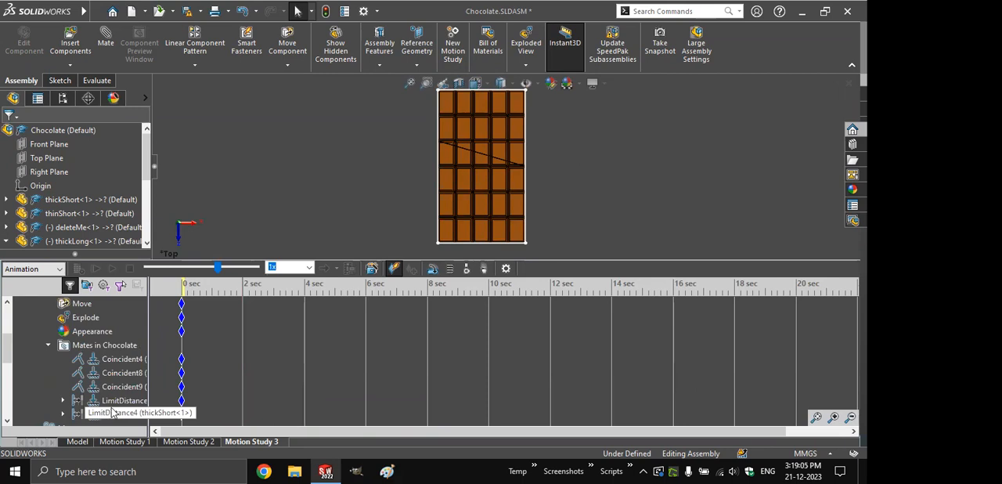
{"action": "left_click", "coordinate": [120, 401]}
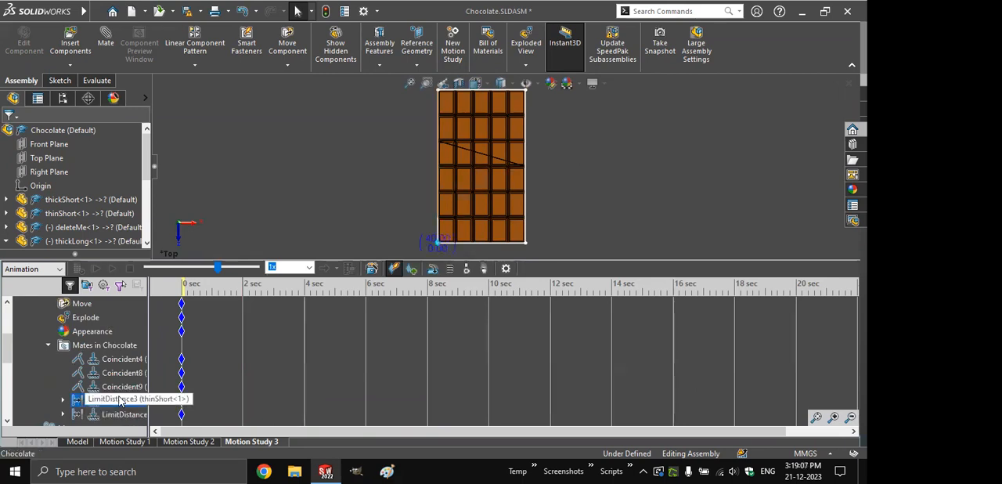
{"action": "double_click", "coordinate": [125, 403]}
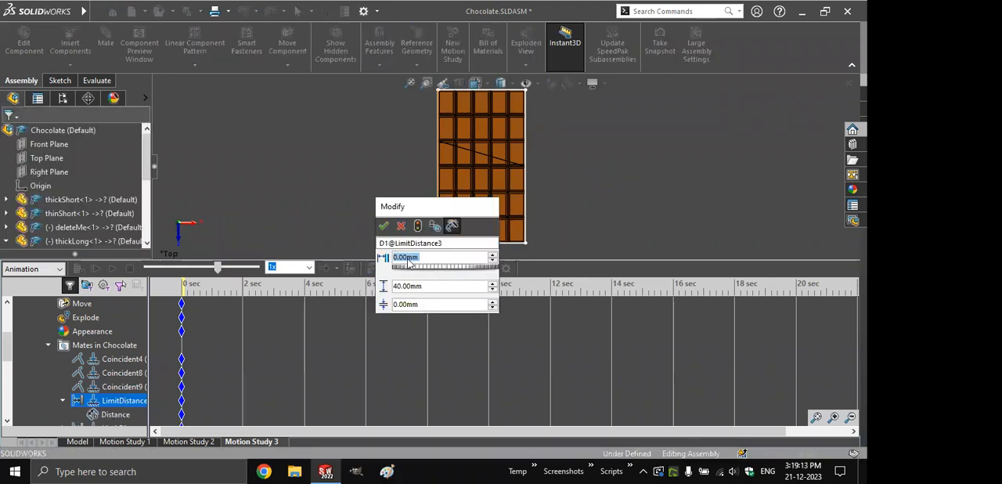
{"action": "type", "text": "40"}
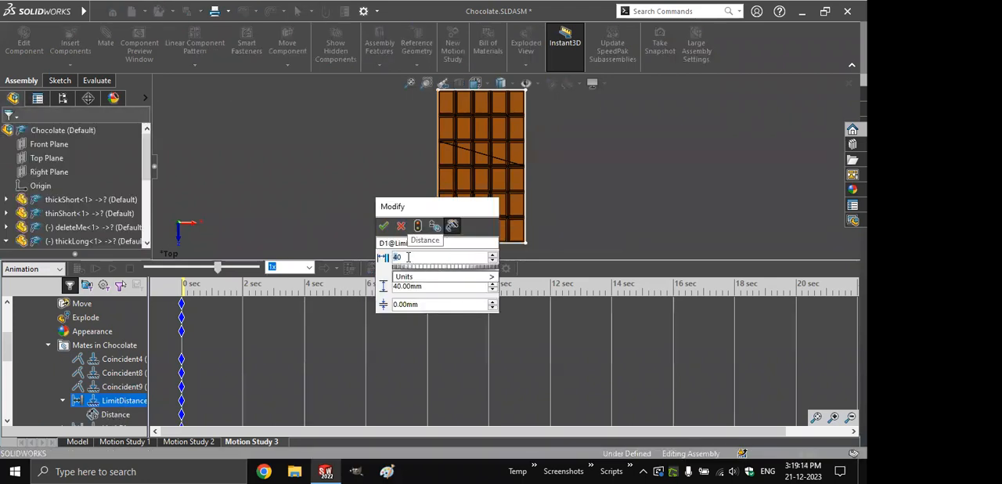
{"action": "left_click", "coordinate": [383, 226]}
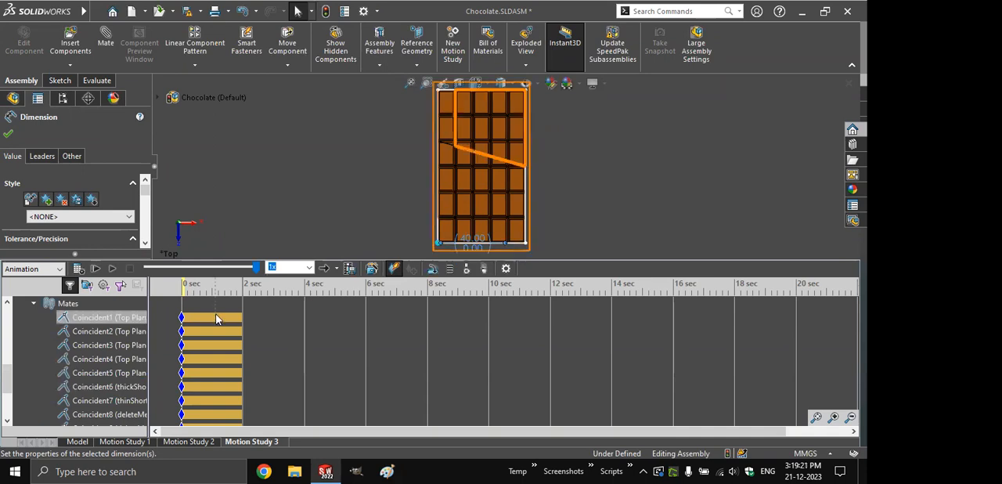
{"action": "left_click", "coordinate": [36, 303]}
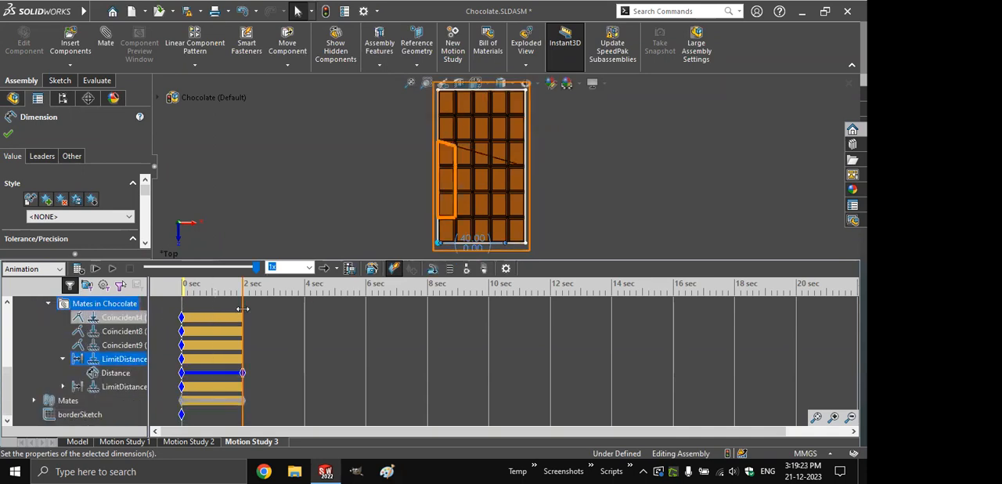
{"action": "left_click", "coordinate": [222, 296]}
{"action": "left_click_drag", "start_coordinate": [222, 296], "coordinate": [242, 296]}
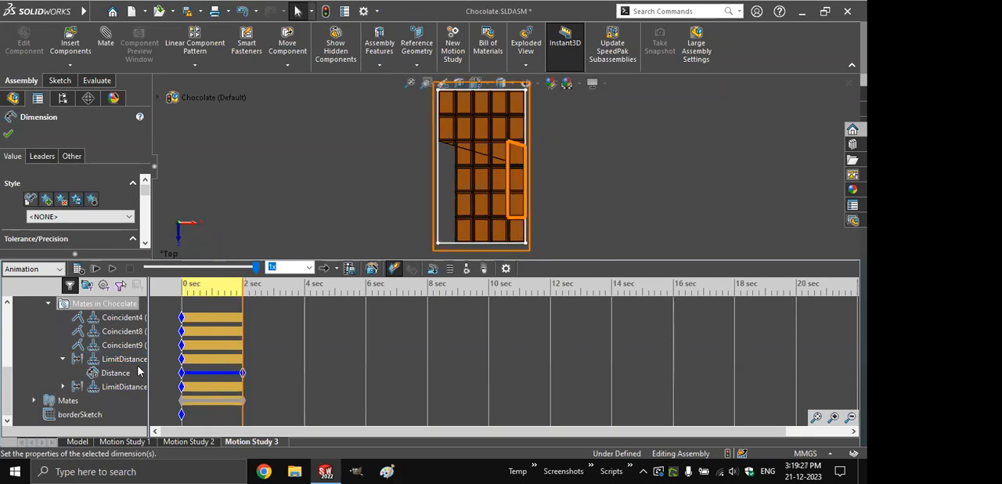
- At 2 seconds, set thinLong's LimitDistance4 mate distance to 92.5 mm and scrub through the first 2 seconds to preview it
{"action": "left_click", "coordinate": [104, 386]}
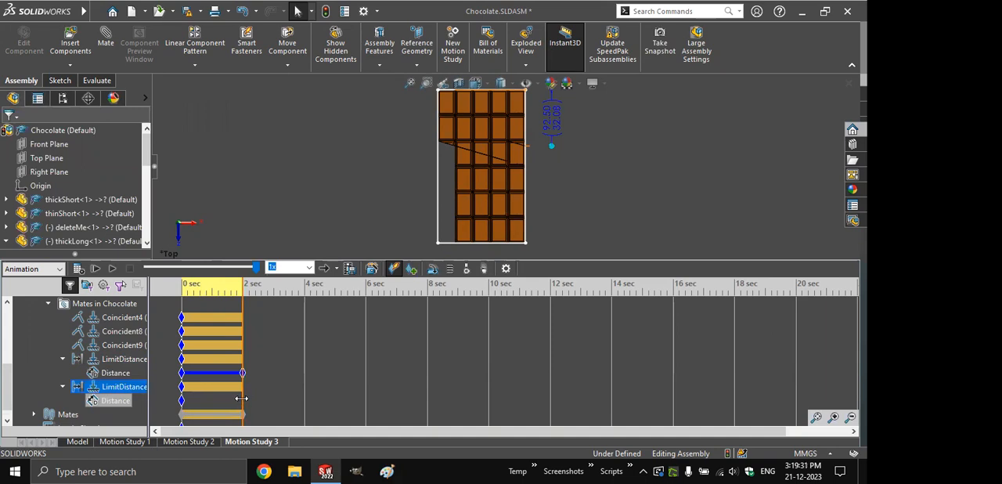
{"action": "right_click", "coordinate": [118, 404]}
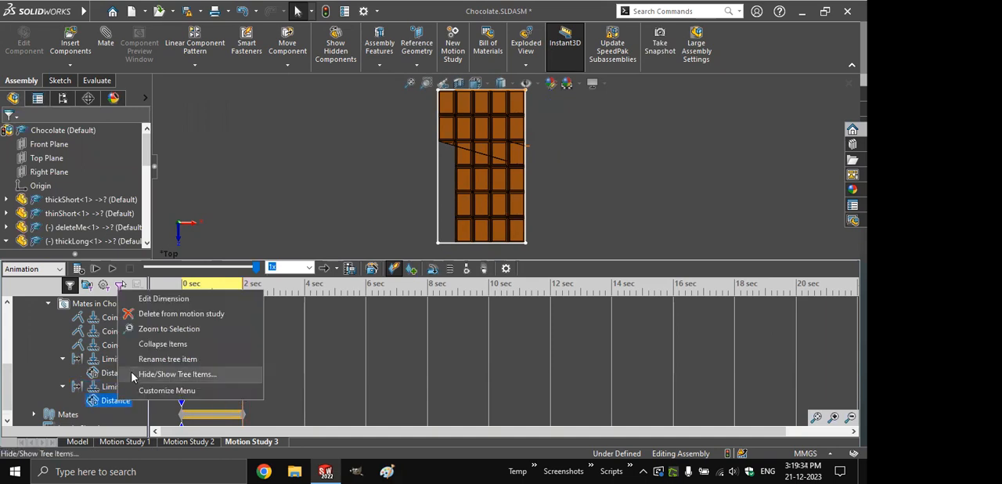
{"action": "left_click", "coordinate": [144, 308]}
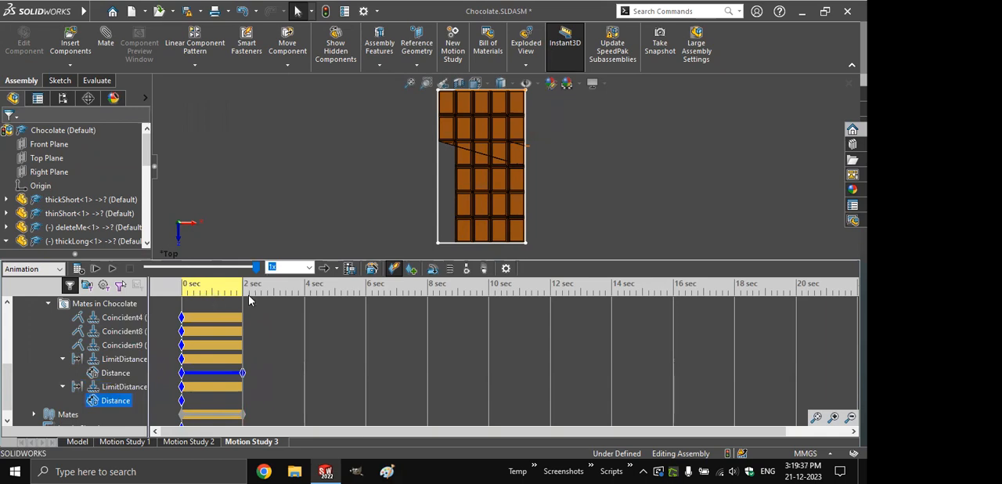
{"action": "type", "text": "92.5"}
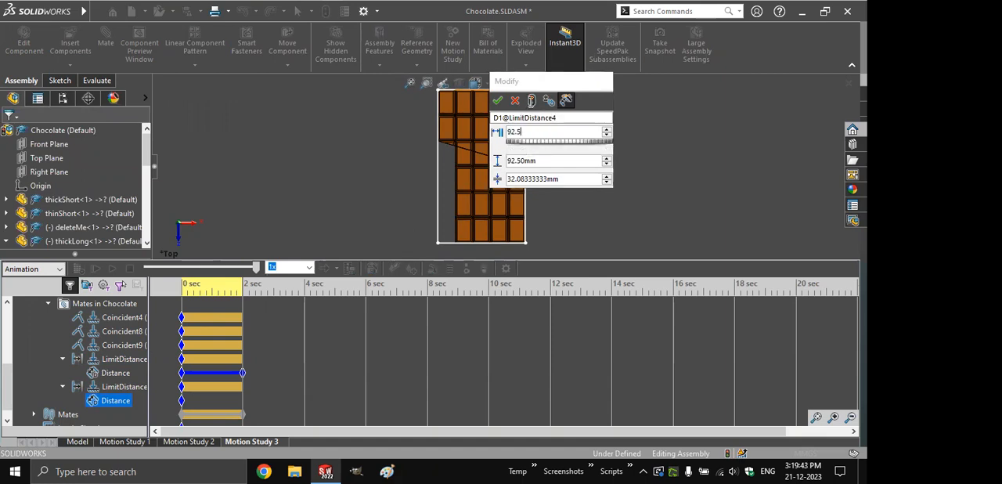
{"action": "left_click", "coordinate": [498, 101]}
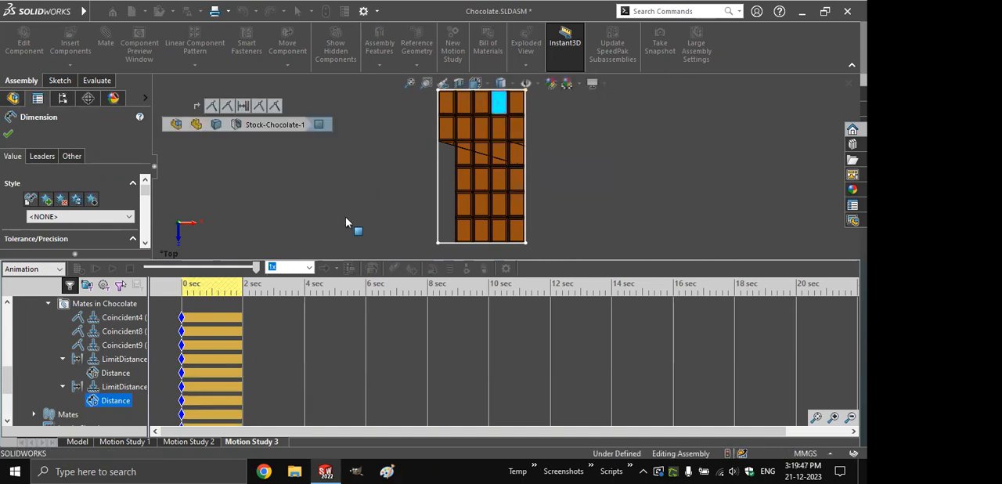
{"action": "left_click", "coordinate": [180, 292]}
{"action": "left_click_drag", "start_coordinate": [181, 292], "coordinate": [245, 301]}
- Collapse thinLong's expanded entries in the motion tree and return the study time to 0 seconds
{"action": "left_click", "coordinate": [34, 303]}
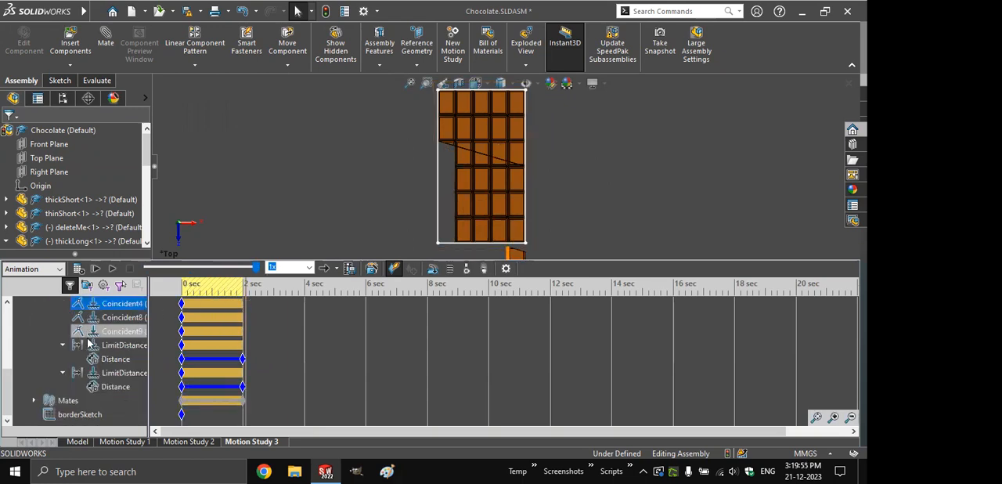
{"action": "scroll", "coordinate": [94, 352], "scroll_direction": "up", "scroll_amount": 3}
{"action": "left_click", "coordinate": [34, 358]}
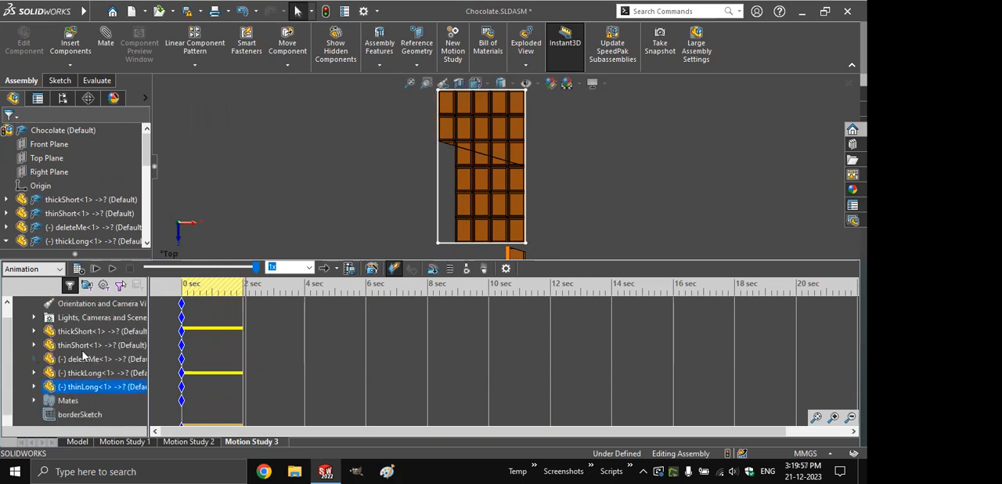
{"action": "left_click_drag", "start_coordinate": [242, 300], "coordinate": [169, 300]}
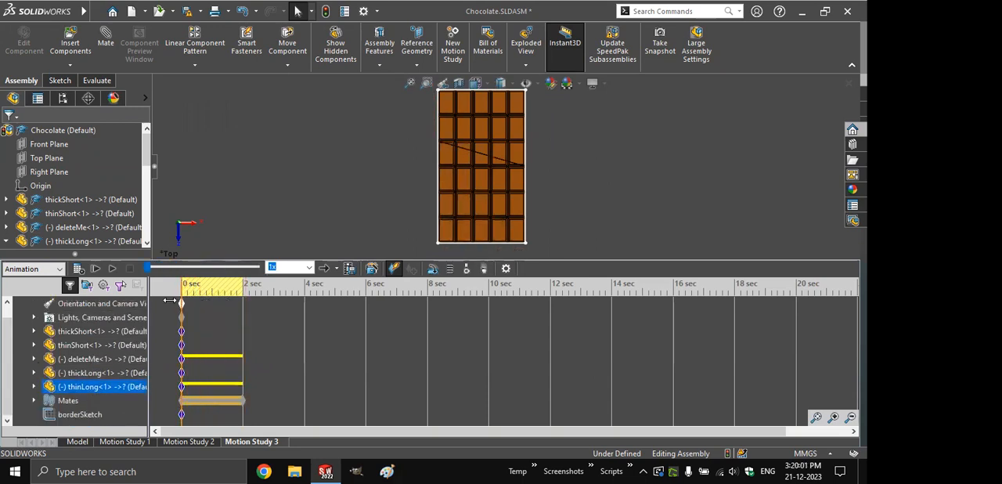
- Retime the LimitDistance3 mate's distance change to run from 2 to 4 seconds, keeping a key at 0 seconds
{"action": "left_click", "coordinate": [34, 400]}
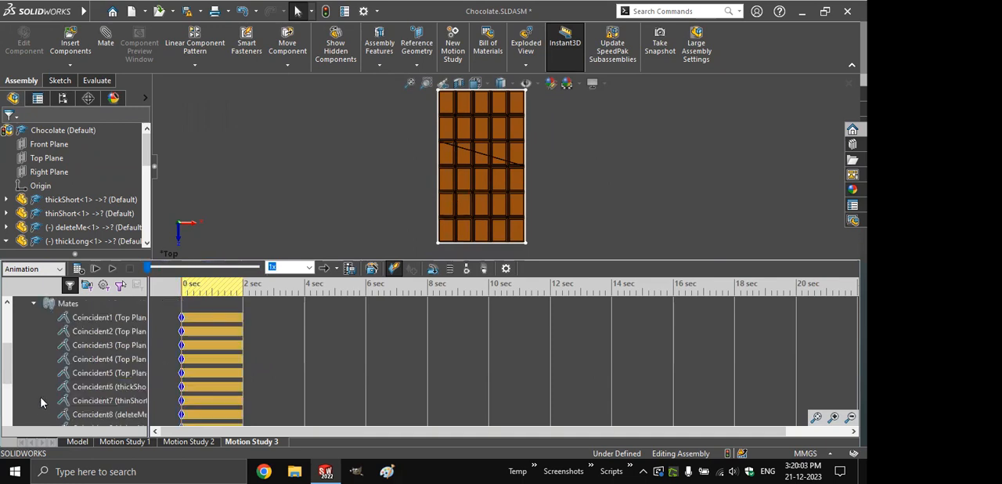
{"action": "scroll", "coordinate": [259, 354], "scroll_direction": "down", "scroll_amount": 3}
{"action": "left_click", "coordinate": [185, 348]}
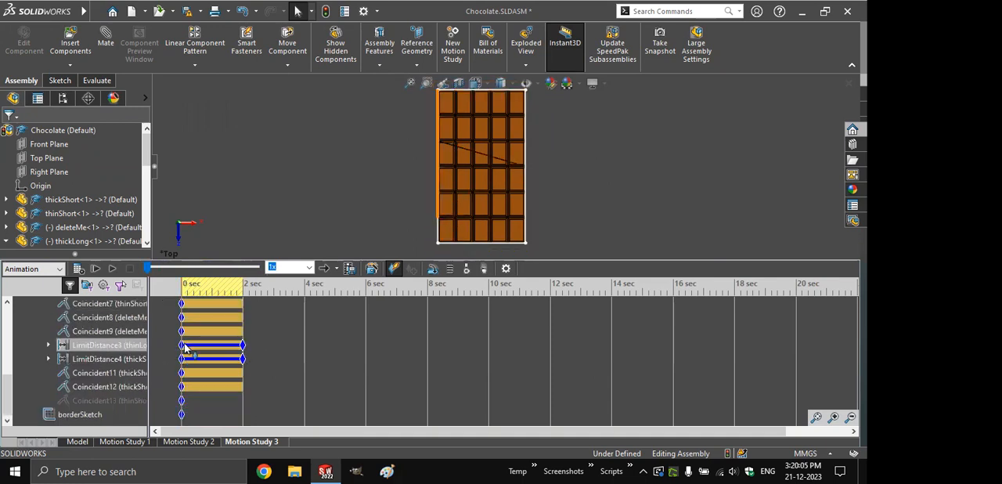
{"action": "left_click", "coordinate": [208, 359]}
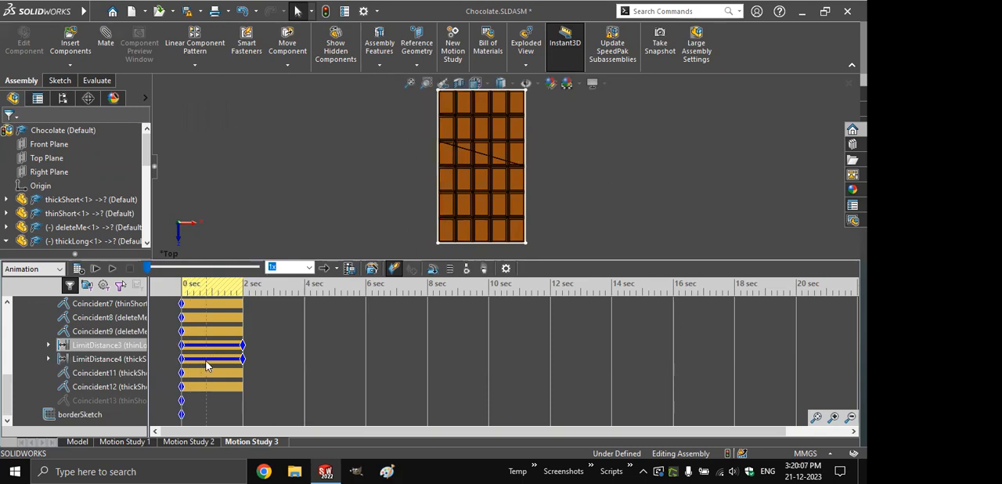
{"action": "left_click_drag", "start_coordinate": [243, 345], "coordinate": [305, 346]}
{"action": "left_click_drag", "start_coordinate": [242, 347], "coordinate": [243, 347], "text": "ctrl"}
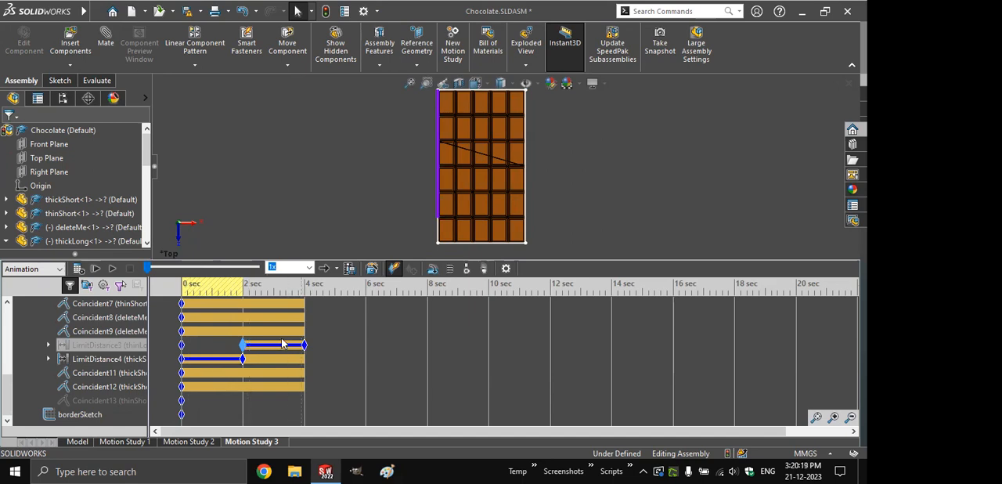
- Unsuppress the LimitDistance3 mate with the study at 0 seconds and recalculate the motion study
{"action": "right_click", "coordinate": [102, 345]}
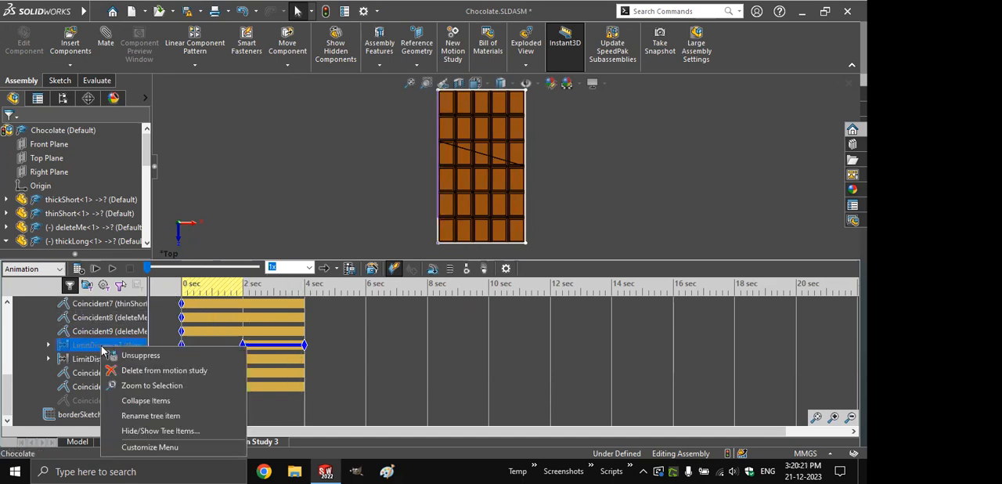
{"action": "left_click", "coordinate": [133, 355]}
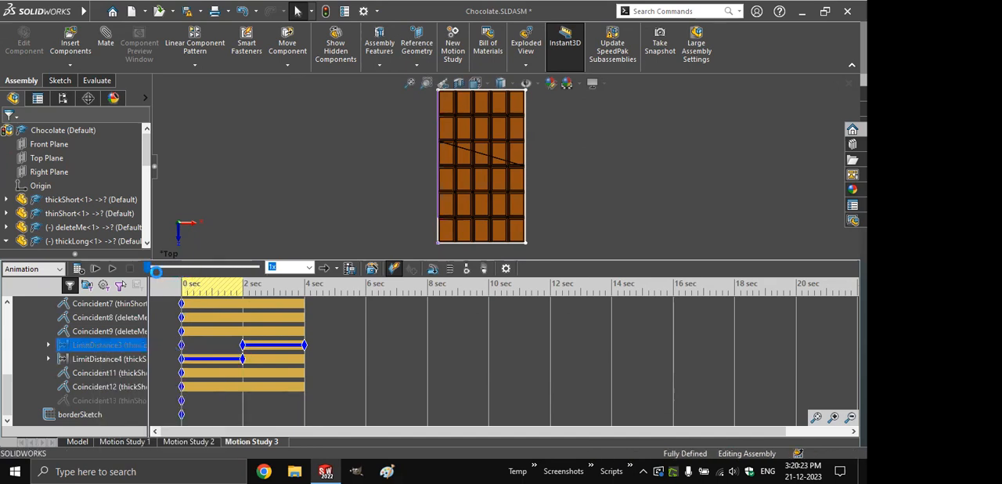
{"action": "left_click_drag", "start_coordinate": [181, 290], "coordinate": [149, 292]}
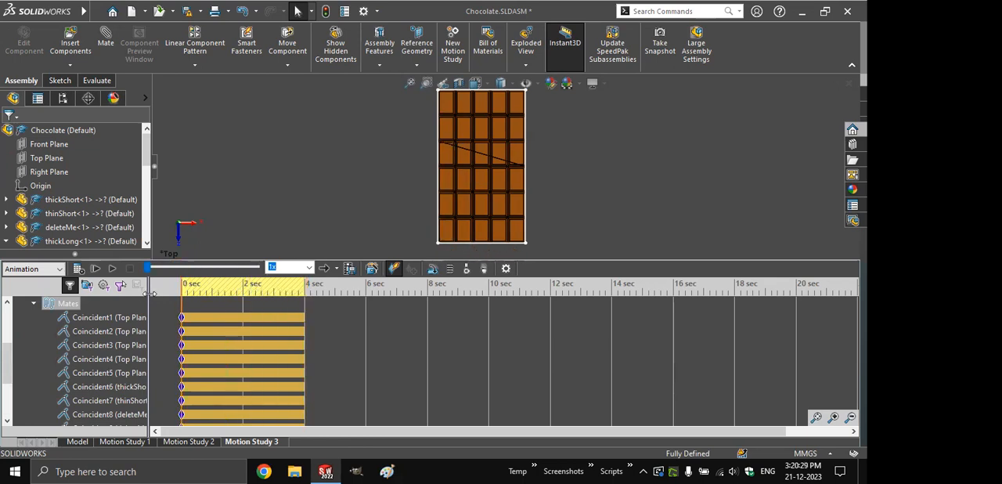
{"action": "left_click", "coordinate": [82, 270]}
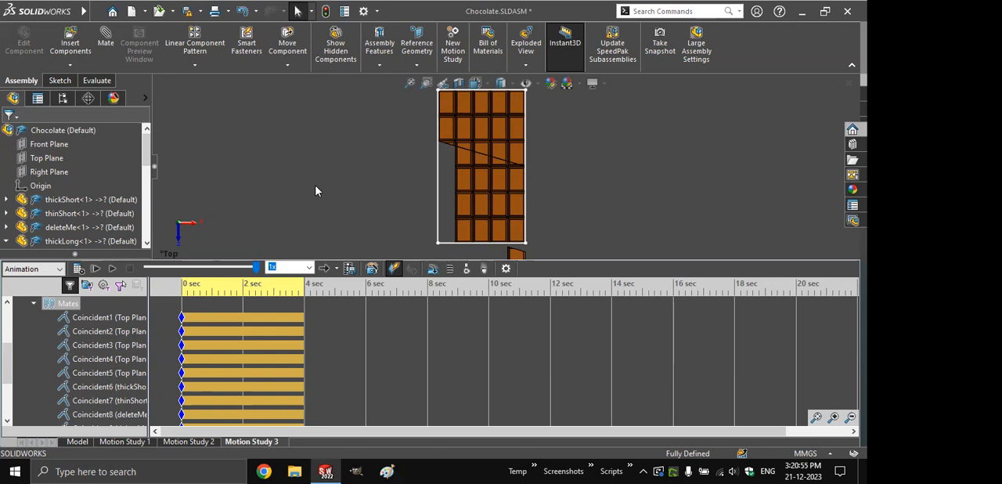
- Close the Chocolate assembly without saving the modified documents
{"action": "key", "text": "alt+F4"}
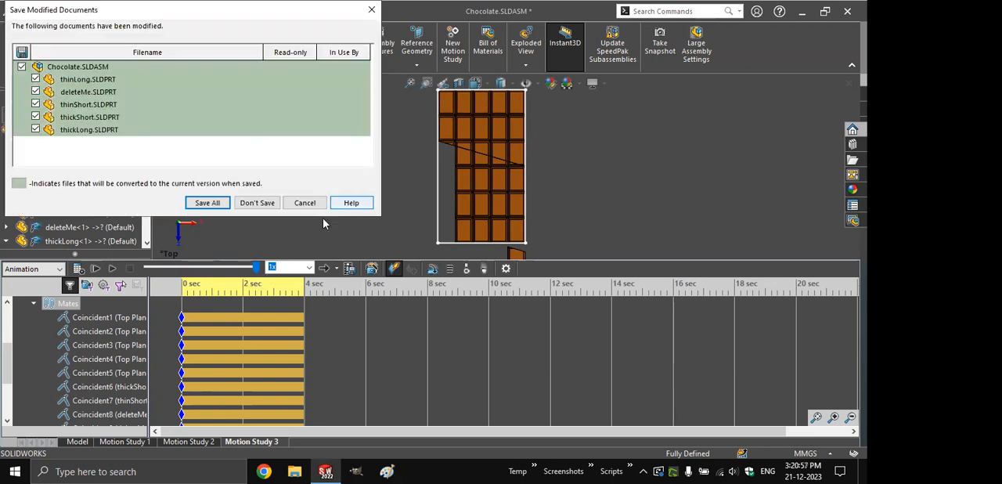
{"action": "left_click", "coordinate": [258, 205]}
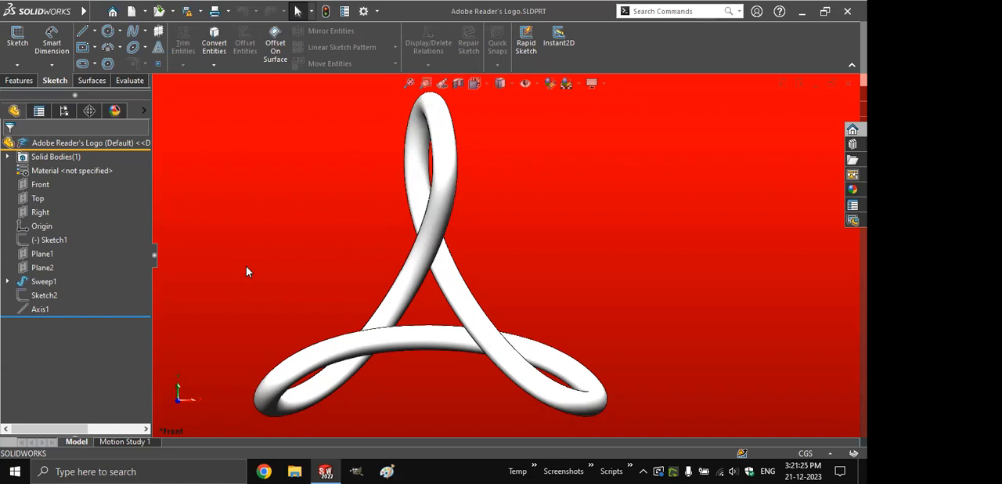
- Examine the Adobe Reader logo model from the side and at an angle, ending in the front view
{"action": "key", "text": "Left"}
{"action": "key", "text": "Left"}
{"action": "key", "text": "Left"}
{"action": "key", "text": "Left"}
{"action": "key", "text": "Left"}
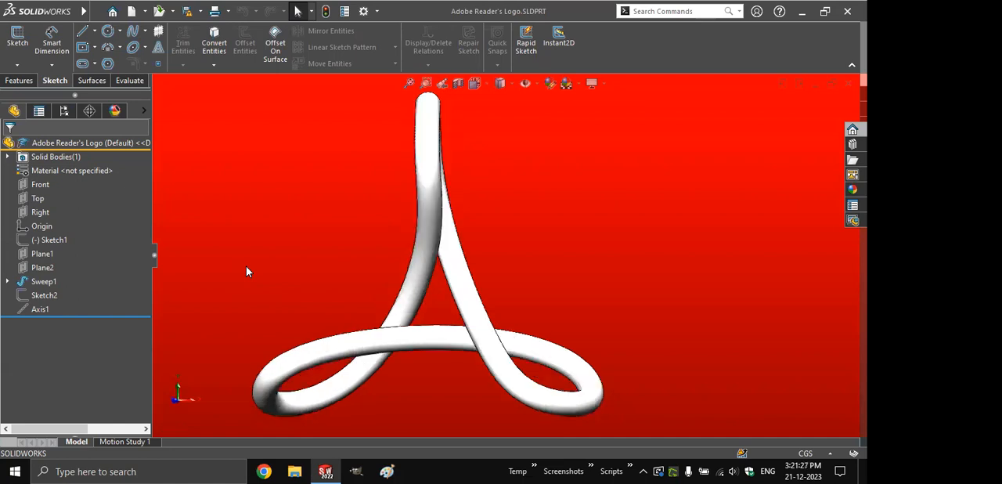
{"action": "key", "text": "Left"}
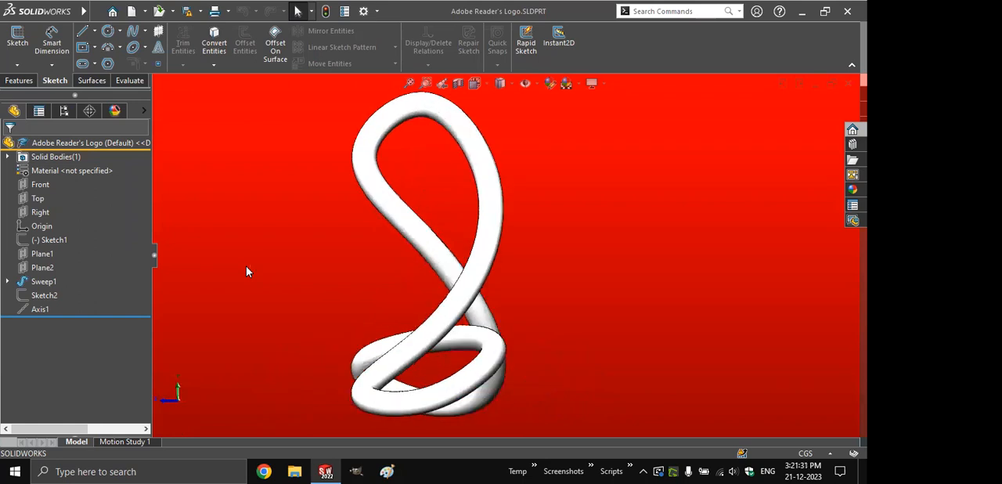
{"action": "key", "text": "Right"}
{"action": "key", "text": "Right"}
{"action": "key", "text": "Right"}
{"action": "key", "text": "Down"}
{"action": "key", "text": "Down"}
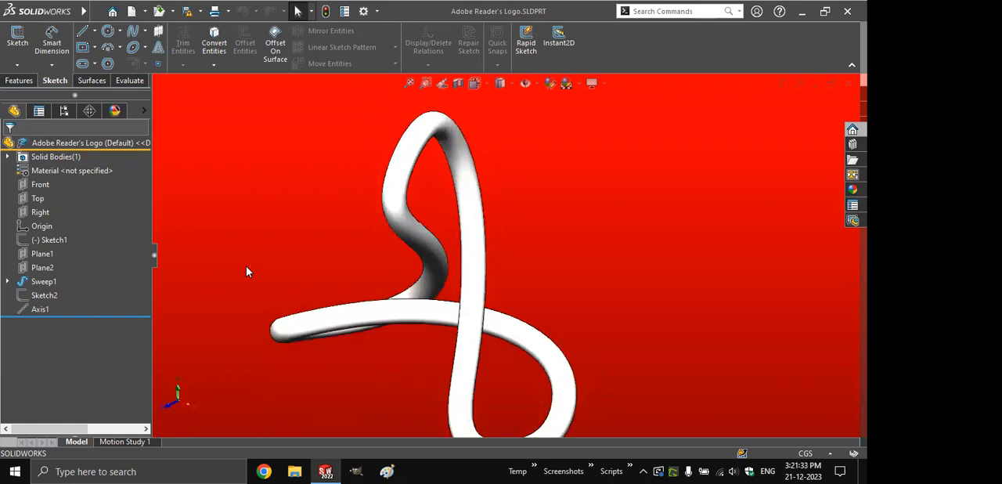
{"action": "key", "text": "ctrl+1"}
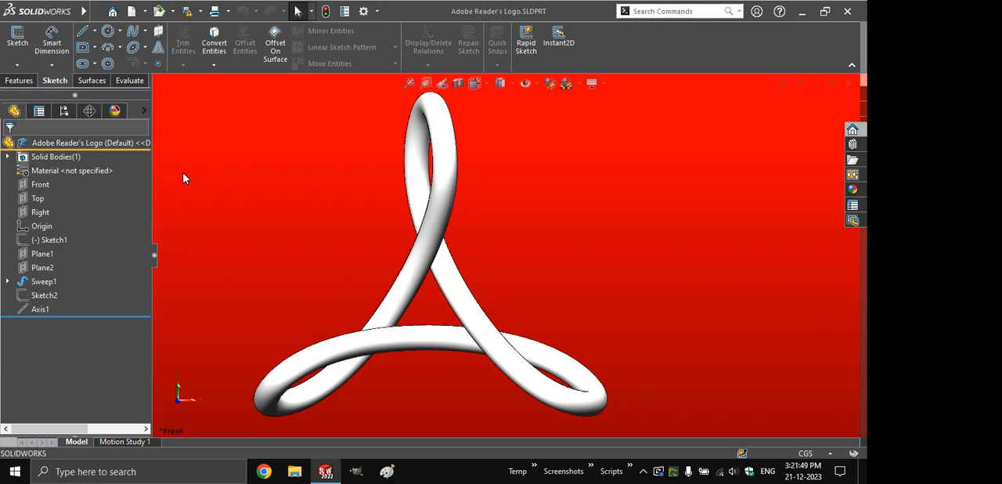
- Add a new camera to the logo's scene and fit the camera and model in the view
{"action": "left_click", "coordinate": [116, 112]}
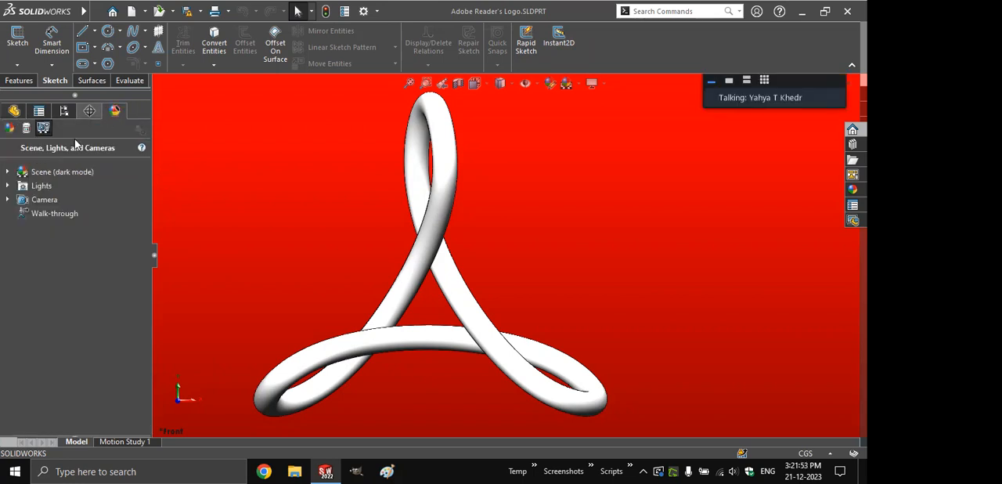
{"action": "right_click", "coordinate": [29, 200]}
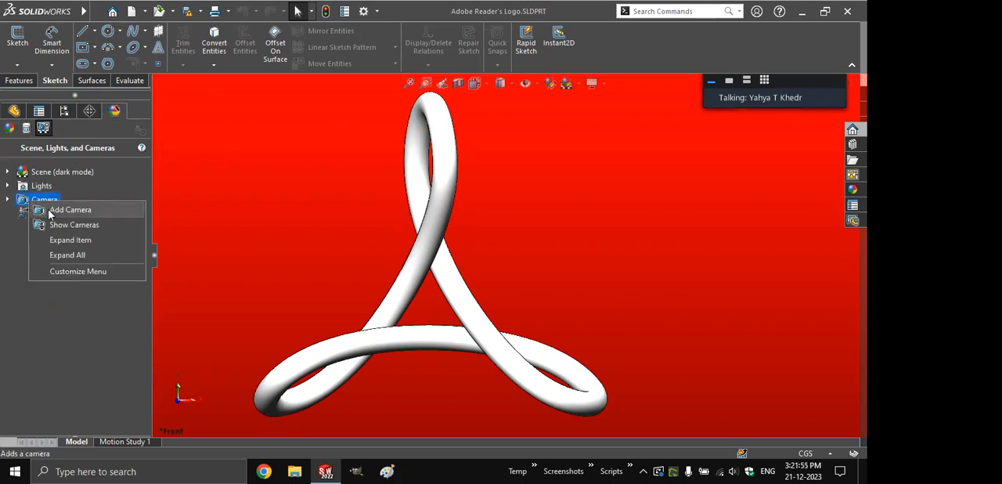
{"action": "left_click", "coordinate": [50, 210]}
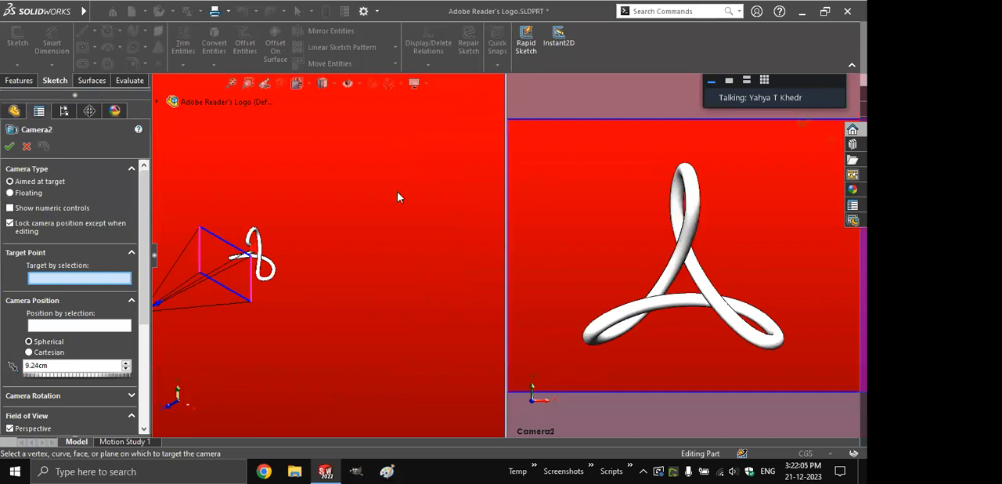
{"action": "key", "text": "f"}
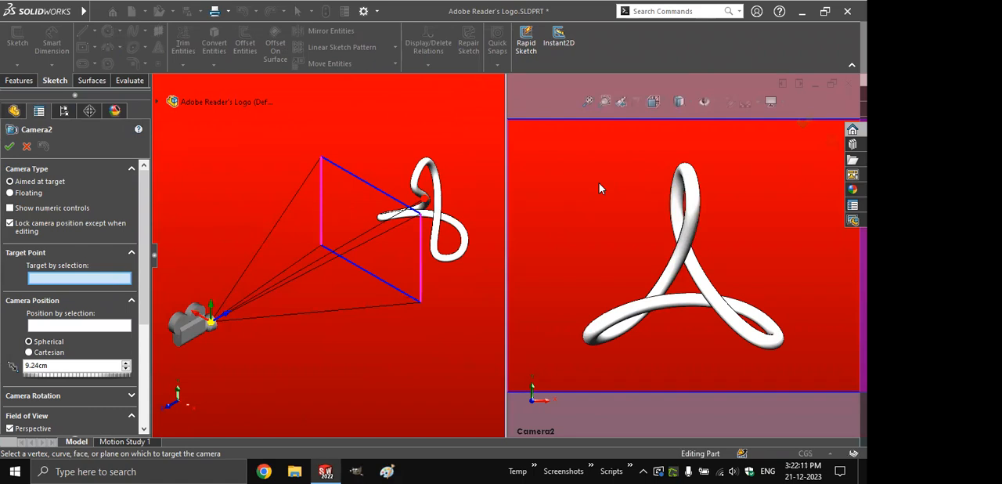
- Reposition the camera and its target point freehand, with the camera about 7.85 cm from the target
{"action": "left_click", "coordinate": [210, 323]}
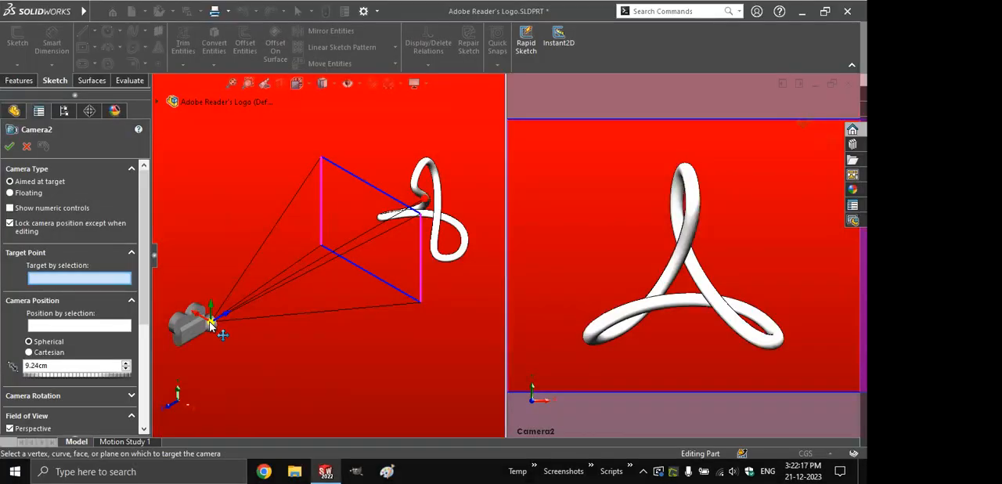
{"action": "left_click_drag", "start_coordinate": [210, 323], "coordinate": [235, 361]}
{"action": "left_click_drag", "start_coordinate": [195, 239], "coordinate": [413, 203]}
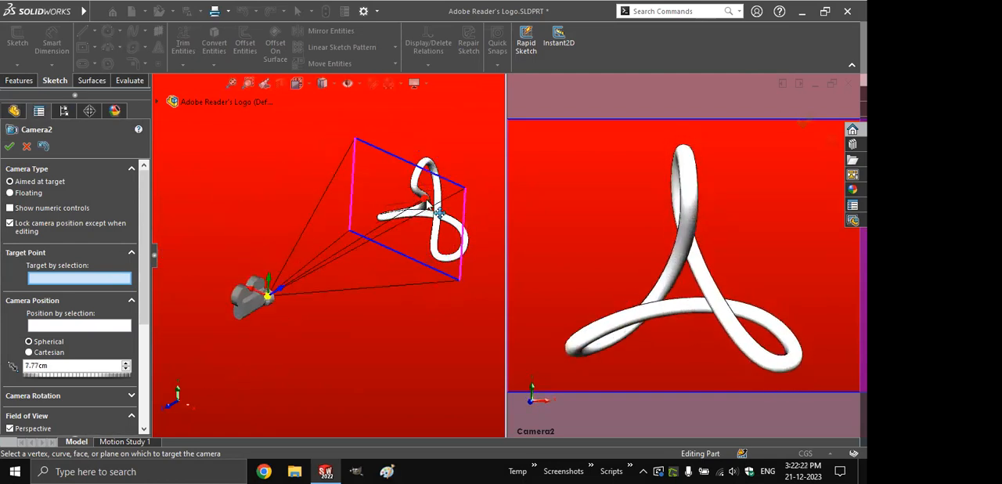
{"action": "key", "text": "ctrl"}
{"action": "key", "text": "ctrl"}
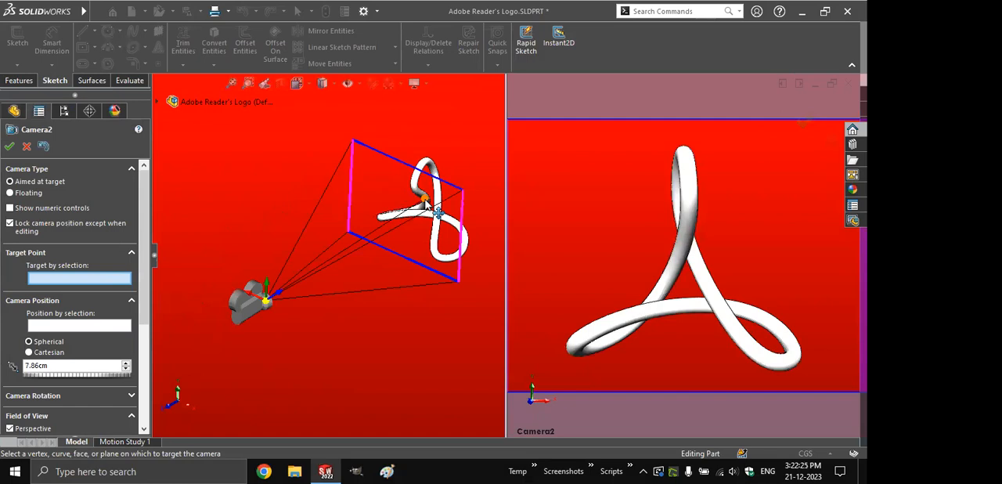
{"action": "mouse_move", "coordinate": [439, 213]}
{"action": "left_mouse_down"}
{"action": "mouse_move", "coordinate": [412, 182]}
{"action": "mouse_move", "coordinate": [400, 195]}
{"action": "mouse_move", "coordinate": [397, 233]}
{"action": "mouse_move", "coordinate": [426, 202]}
{"action": "left_mouse_up"}
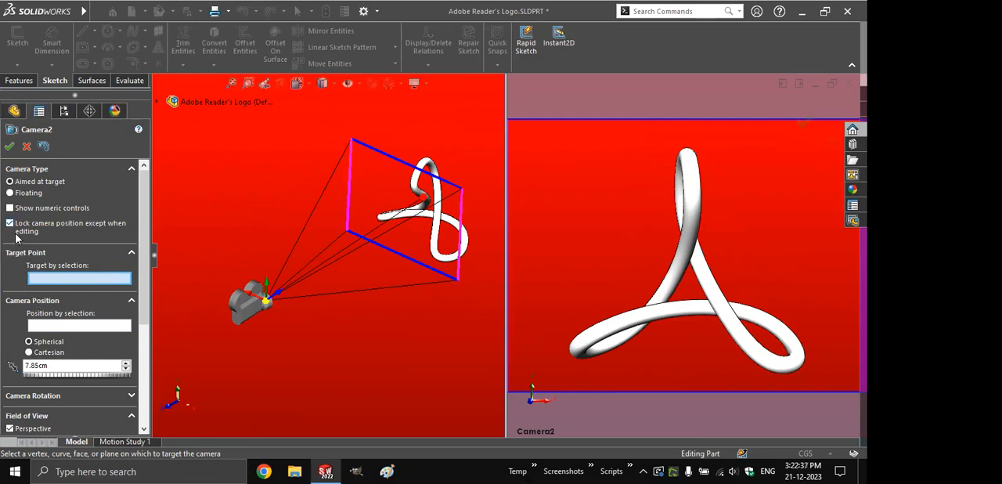
- Show the camera's numeric controls and aim its target point at the part origin
{"action": "left_click", "coordinate": [10, 210]}
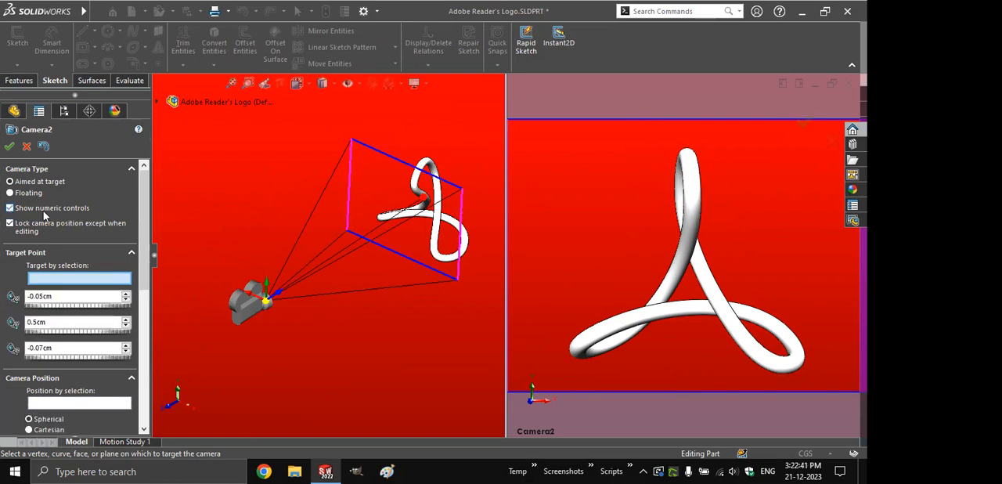
{"action": "left_click", "coordinate": [159, 103]}
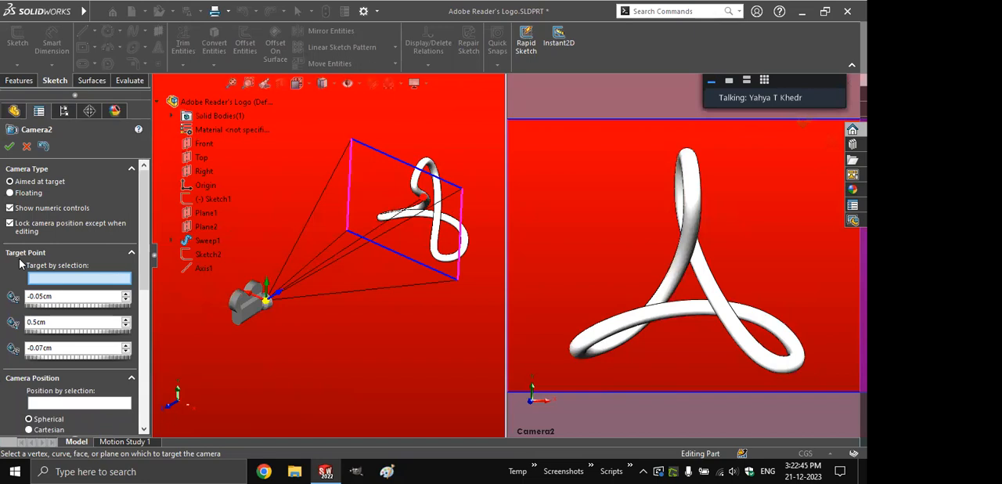
{"action": "mouse_move", "coordinate": [406, 219]}
{"action": "left_mouse_down"}
{"action": "mouse_move", "coordinate": [381, 206]}
{"action": "mouse_move", "coordinate": [393, 207]}
{"action": "left_mouse_up"}
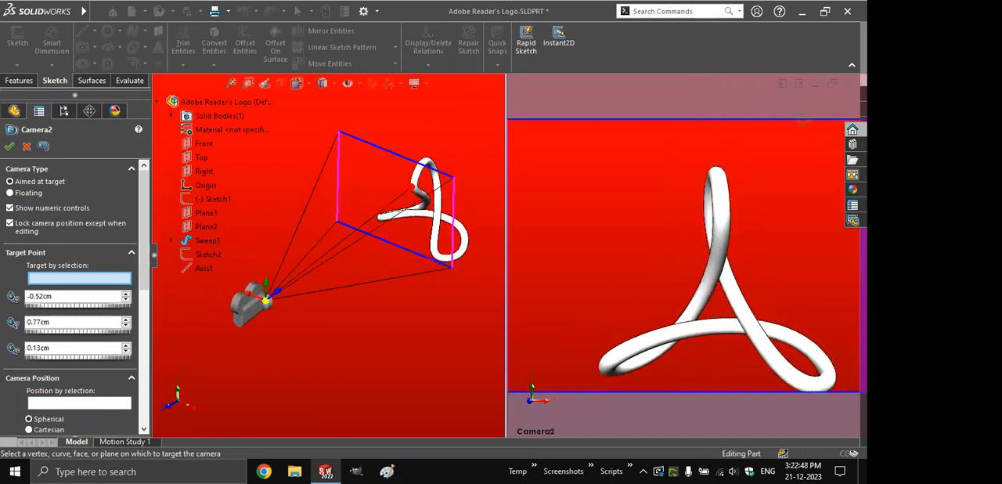
{"action": "left_click", "coordinate": [191, 186]}
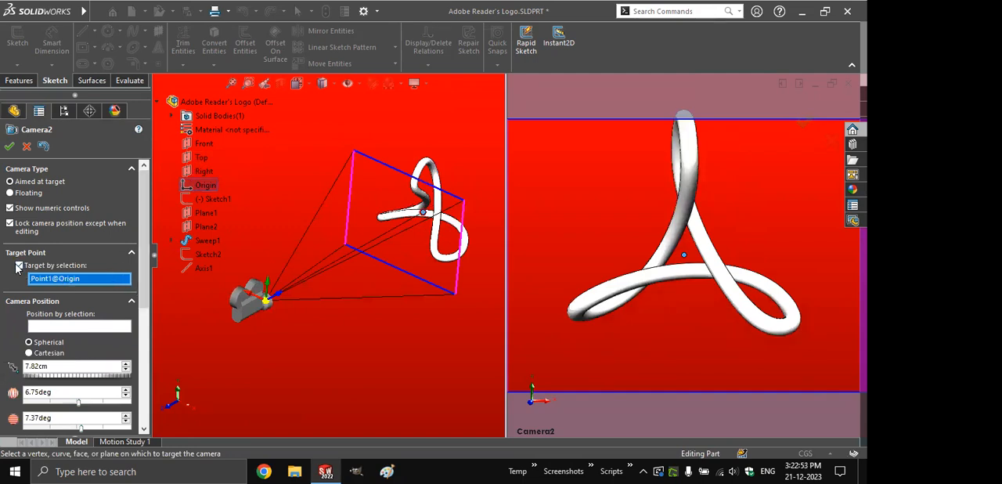
- Turn off targeting by selection and set the target point's Y coordinate to 0.5 cm
{"action": "left_click", "coordinate": [19, 266]}
{"action": "left_click", "coordinate": [126, 320]}
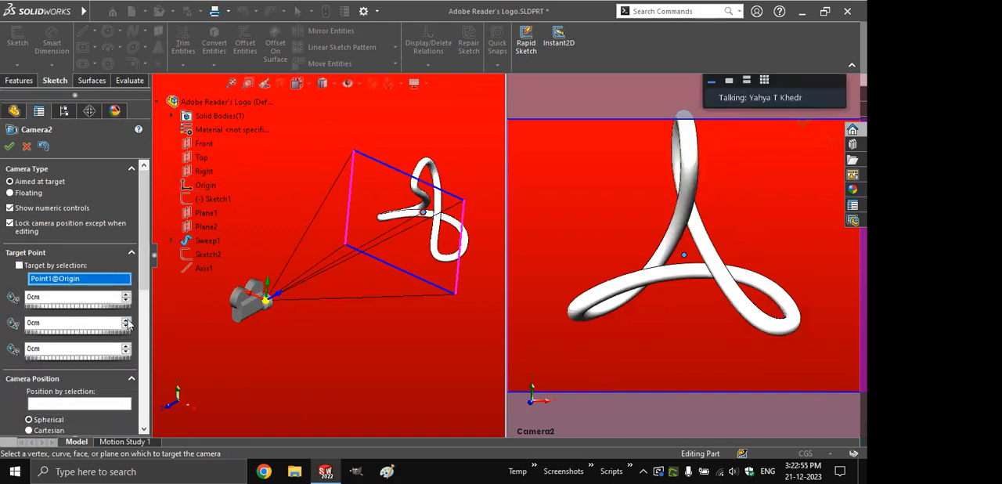
{"action": "type", "text": "0.5"}
{"action": "key", "text": "Return"}
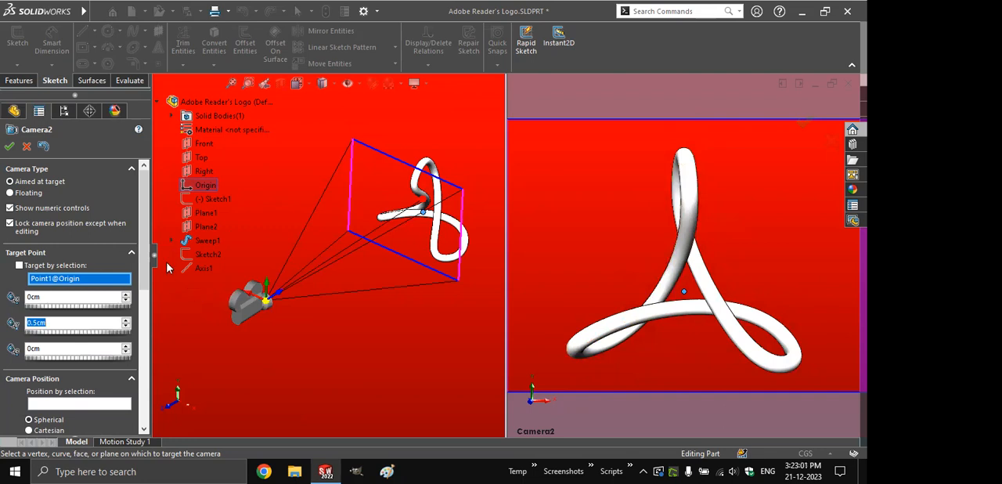
- Try camera distances of 10 cm and 7.5 cm, and swing the camera around the logo to about -57.6 degrees
{"action": "left_click_drag", "start_coordinate": [144, 260], "coordinate": [147, 320]}
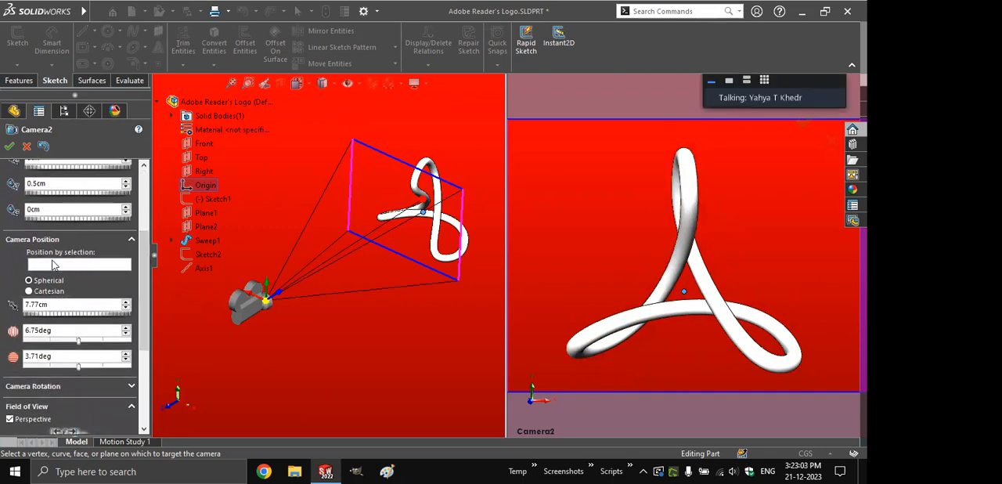
{"action": "left_click_drag", "start_coordinate": [74, 305], "coordinate": [9, 304]}
{"action": "type", "text": "10"}
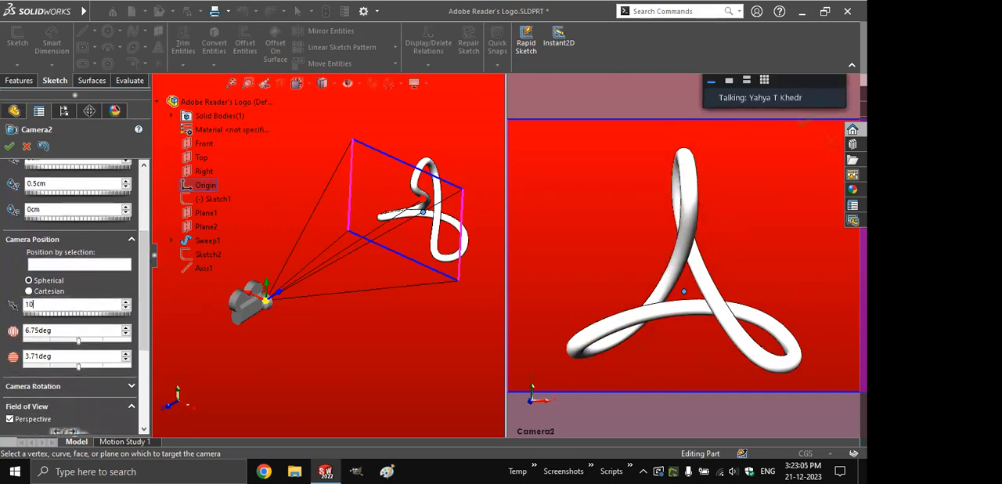
{"action": "key", "text": "Return"}
{"action": "type", "text": "7"}
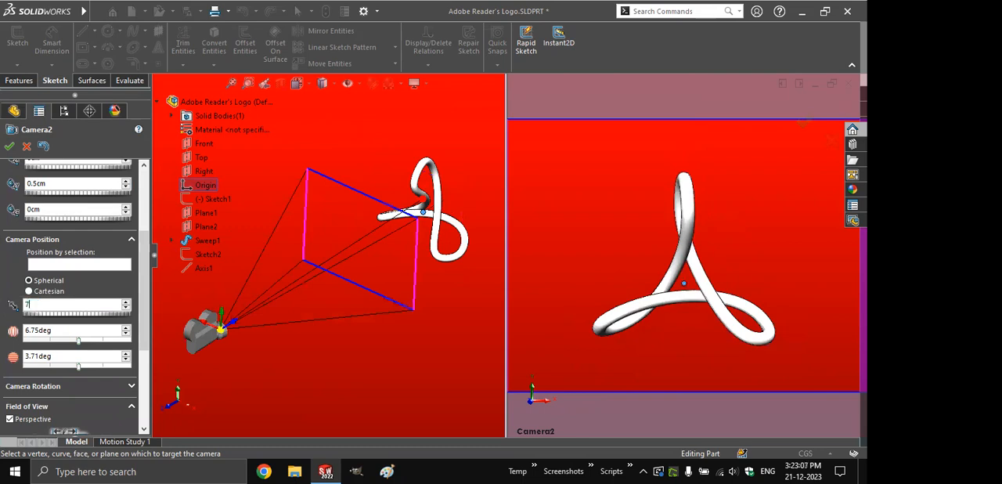
{"action": "type", "text": ".5"}
{"action": "key", "text": "Return"}
{"action": "key", "text": "Tab"}
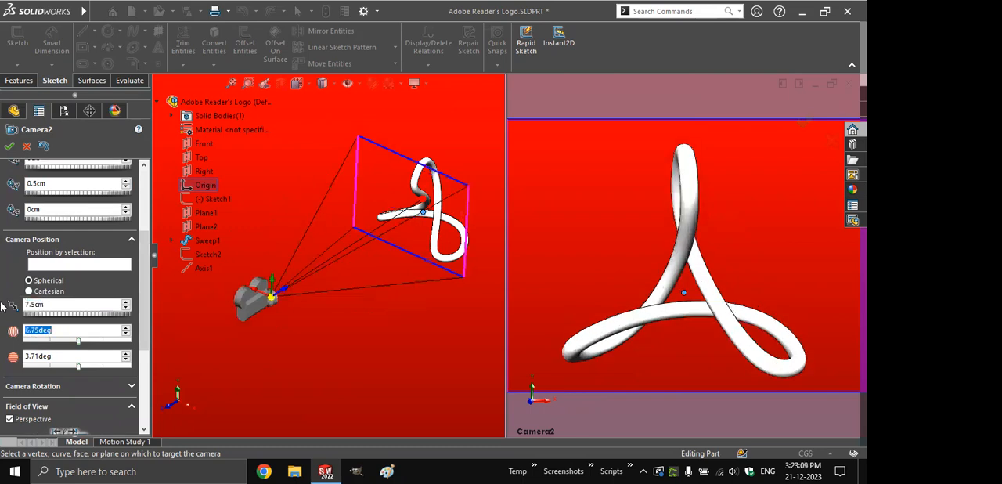
{"action": "left_click_drag", "start_coordinate": [77, 340], "coordinate": [61, 350]}
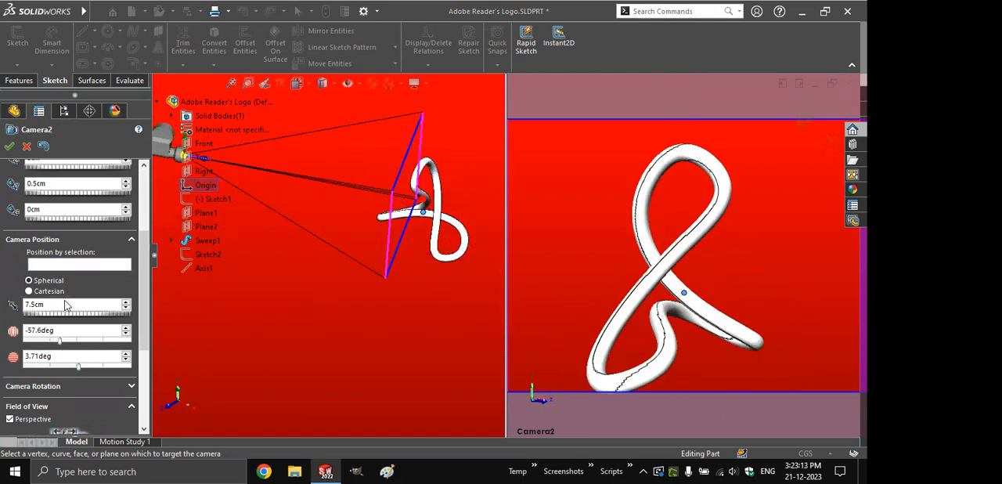
- Set the camera's distance to the target to 10 cm and both of its spherical angles to 0 degrees
{"action": "double_click", "coordinate": [66, 301]}
{"action": "type", "text": "10"}
{"action": "key", "text": "Tab"}
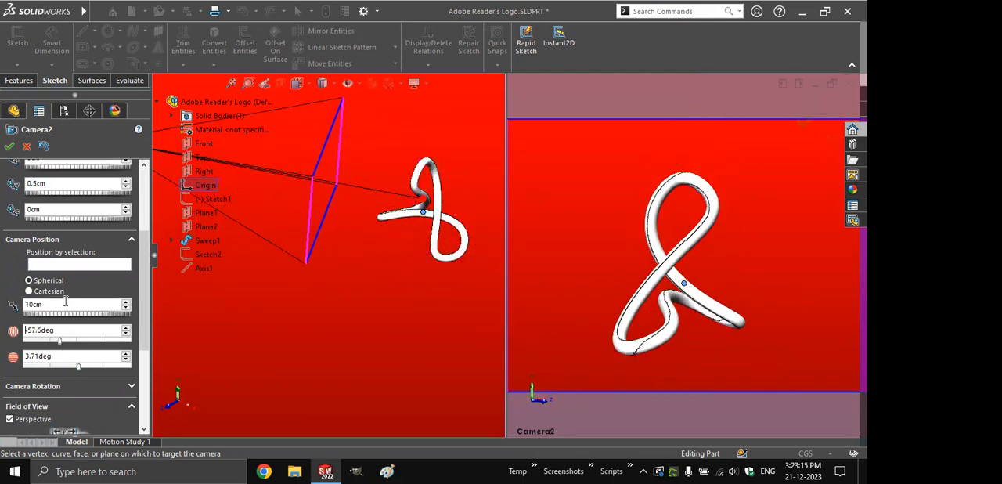
{"action": "type", "text": "0"}
{"action": "key", "text": "Return"}
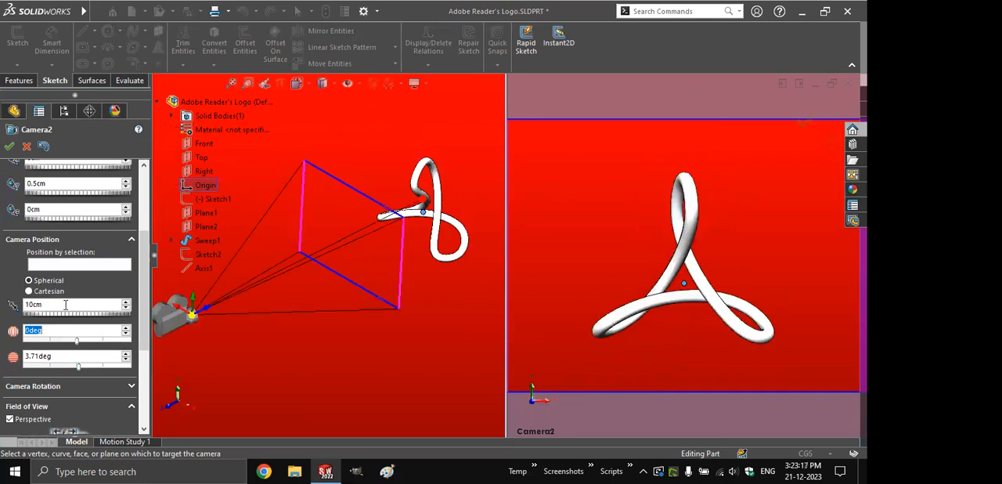
{"action": "left_click_drag", "start_coordinate": [75, 340], "coordinate": [76, 372]}
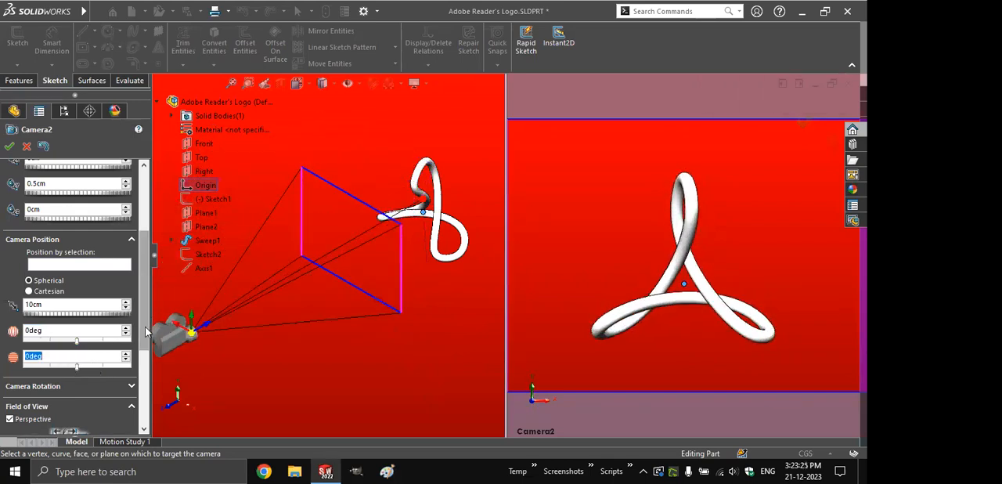
- Look at the roll settings under the camera's rotation options
{"action": "scroll", "coordinate": [122, 284], "scroll_direction": "down", "scroll_amount": 5}
{"action": "left_click", "coordinate": [131, 254]}
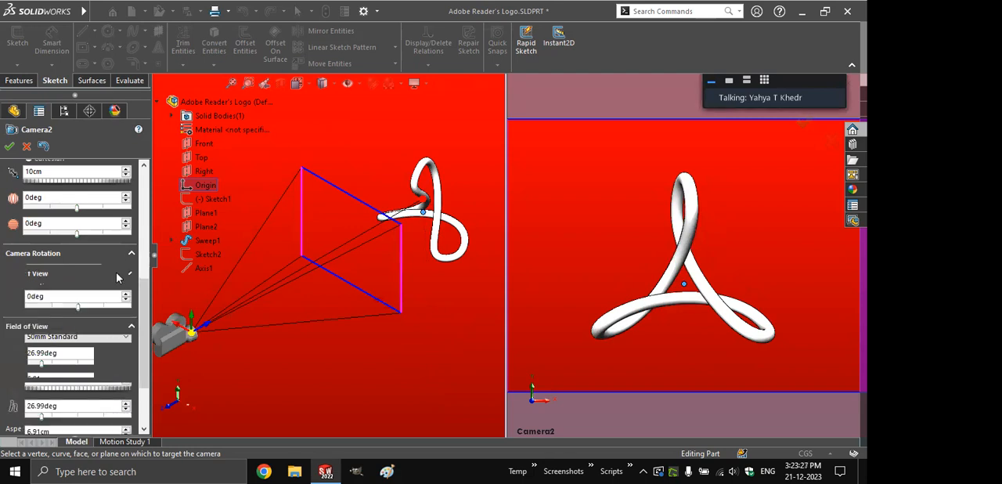
{"action": "mouse_move", "coordinate": [79, 308]}
{"action": "left_mouse_down"}
{"action": "mouse_move", "coordinate": [88, 308]}
{"action": "mouse_move", "coordinate": [79, 314]}
{"action": "left_mouse_up"}
{"action": "left_click", "coordinate": [142, 300]}
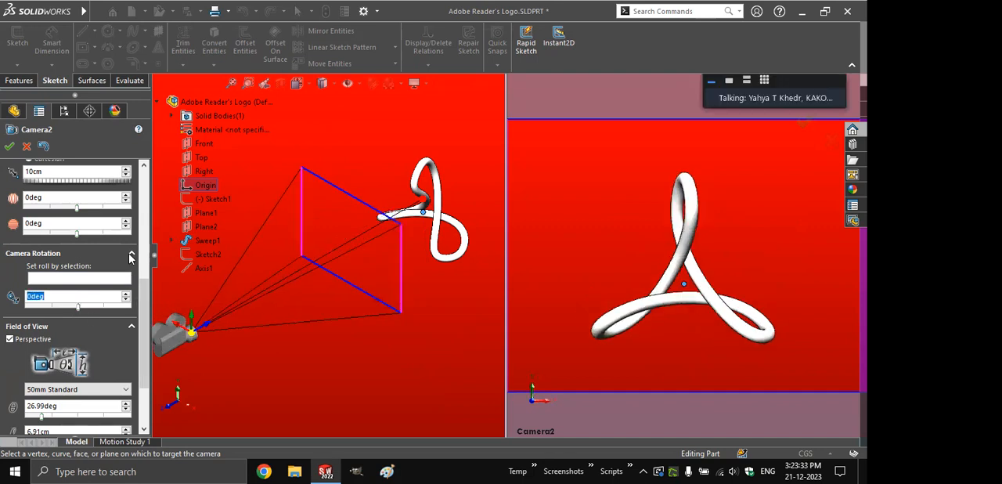
{"action": "left_click", "coordinate": [131, 256]}
- Turn off the camera's perspective and turn it back on
{"action": "left_click", "coordinate": [10, 287]}
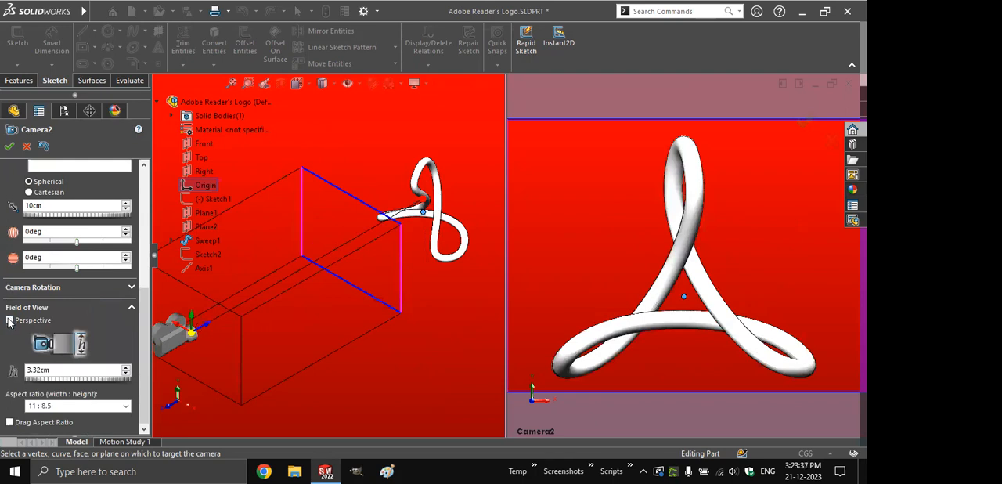
{"action": "left_click", "coordinate": [9, 320]}
{"action": "left_click_drag", "start_coordinate": [141, 303], "coordinate": [145, 341]}
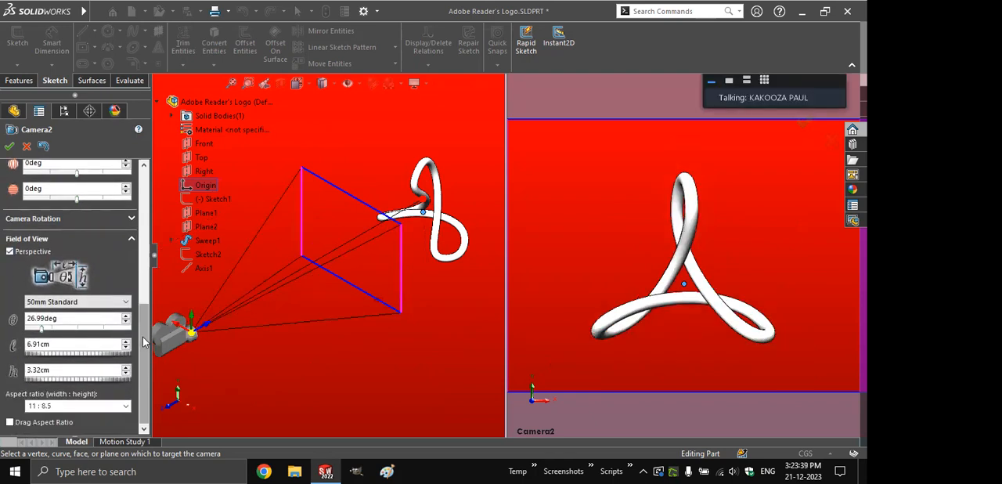
- Try the 24mm Wide Angle and 85mm Telephoto lenses for the camera, and restore the 50mm Standard lens
{"action": "left_click", "coordinate": [70, 303]}
{"action": "left_click", "coordinate": [72, 314]}
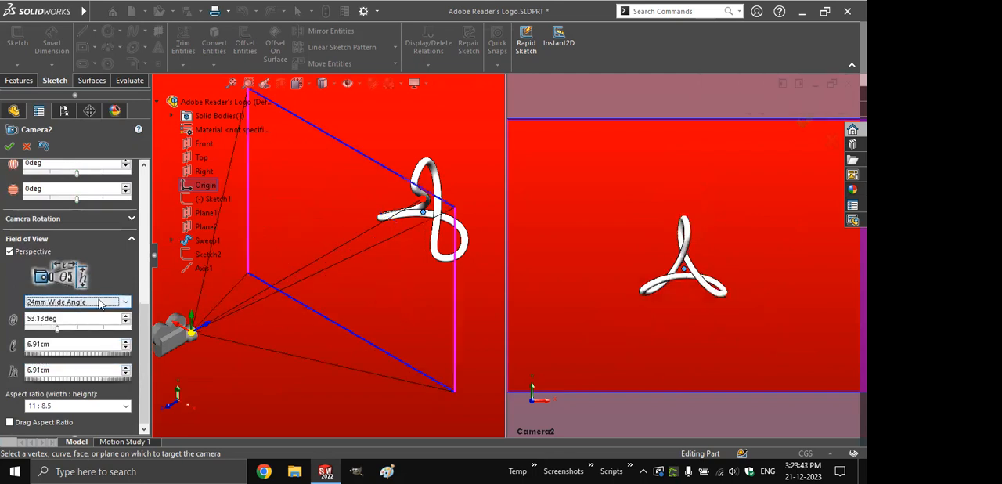
{"action": "left_click", "coordinate": [100, 304]}
{"action": "left_click", "coordinate": [77, 342]}
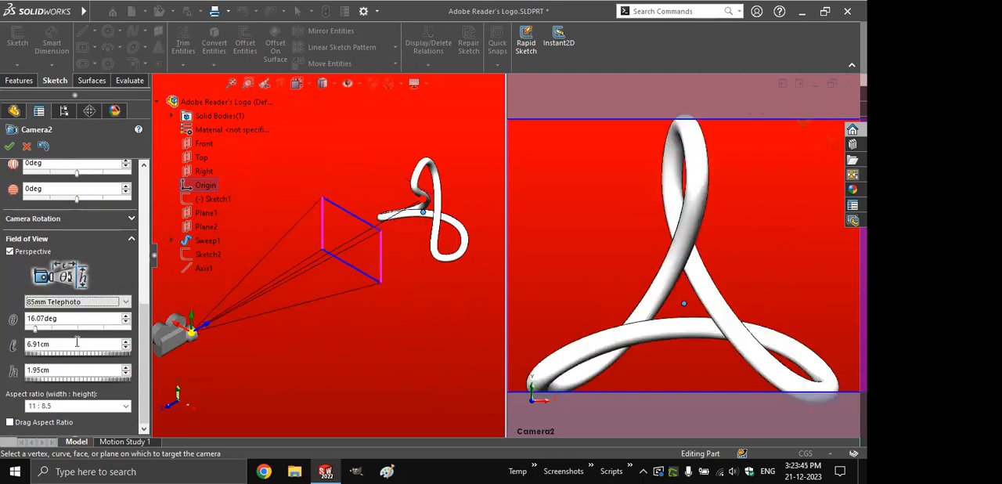
{"action": "left_click", "coordinate": [86, 304]}
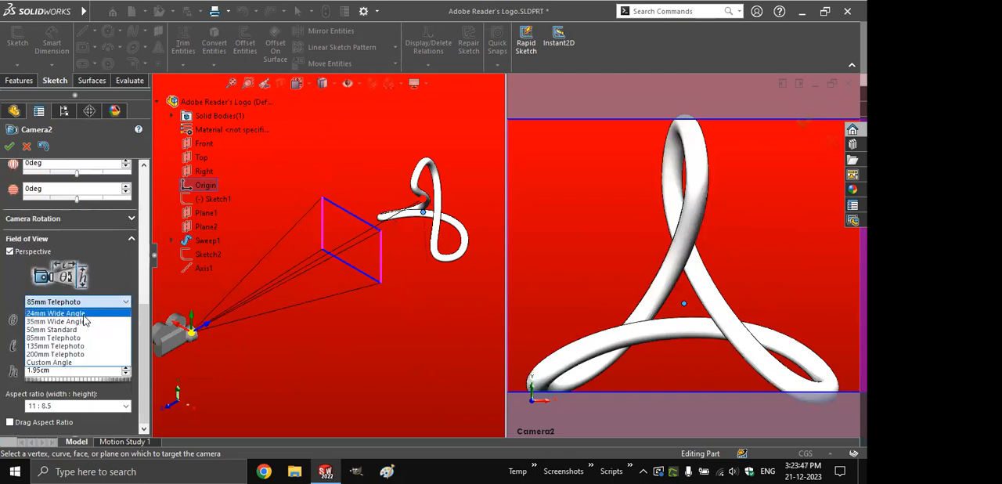
{"action": "left_click", "coordinate": [82, 337]}
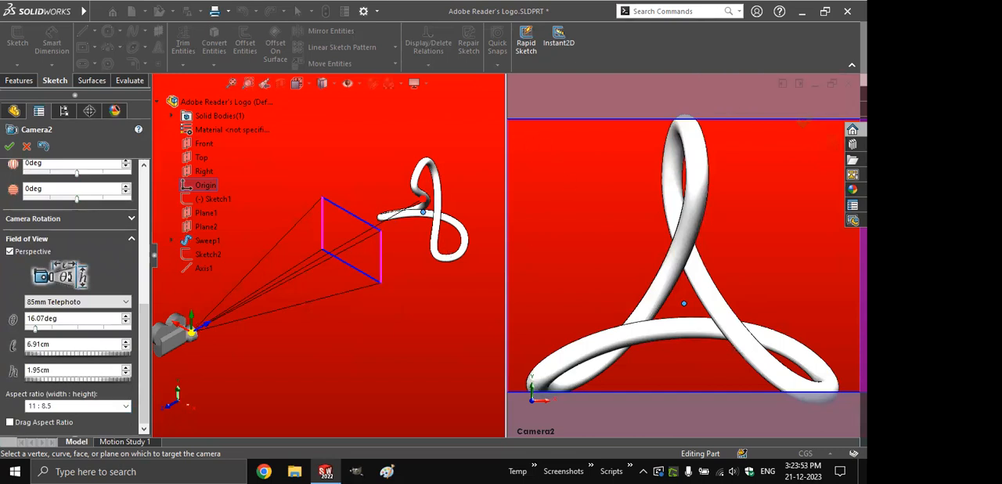
{"action": "left_click", "coordinate": [109, 301]}
{"action": "left_click", "coordinate": [101, 331]}
- Try the aspect ratios 1.67 : 1 and 16 : 9 for the camera's field of view
{"action": "left_click", "coordinate": [125, 406]}
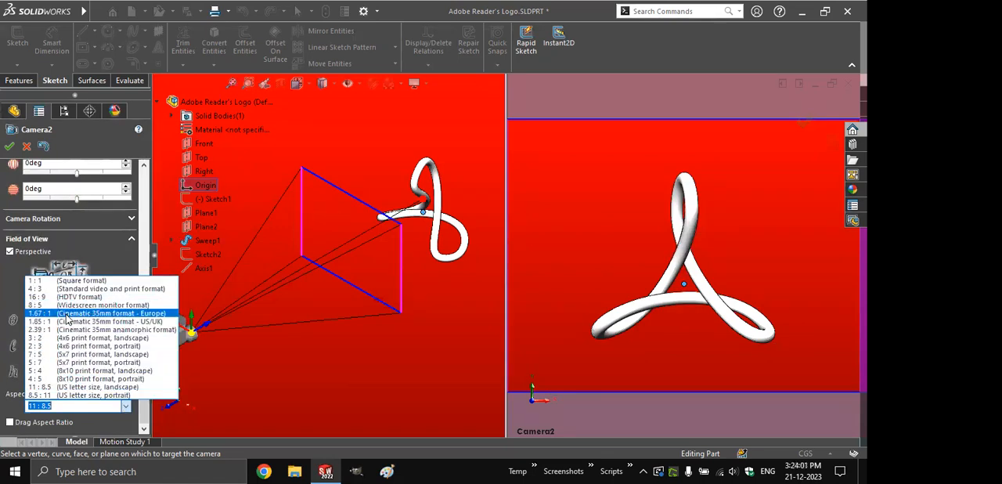
{"action": "left_click", "coordinate": [68, 314]}
{"action": "left_click", "coordinate": [76, 406]}
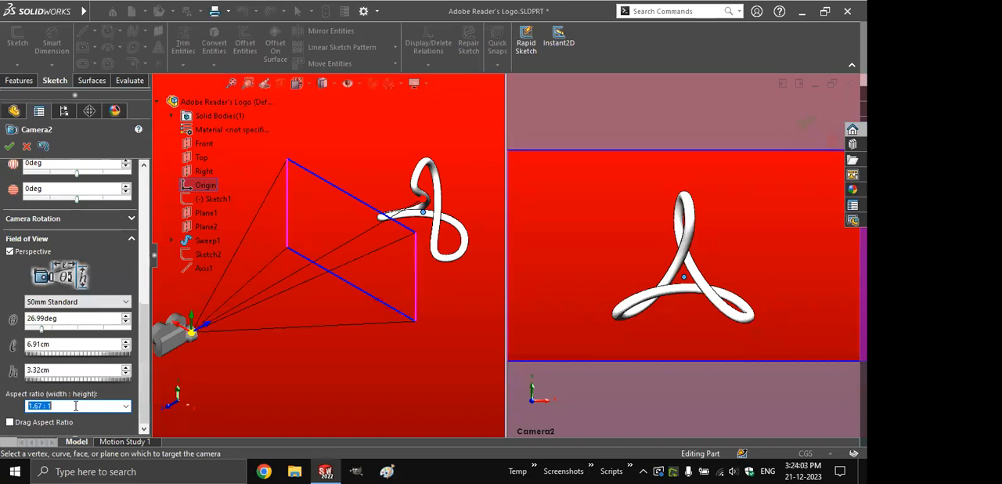
{"action": "type", "text": "16"}
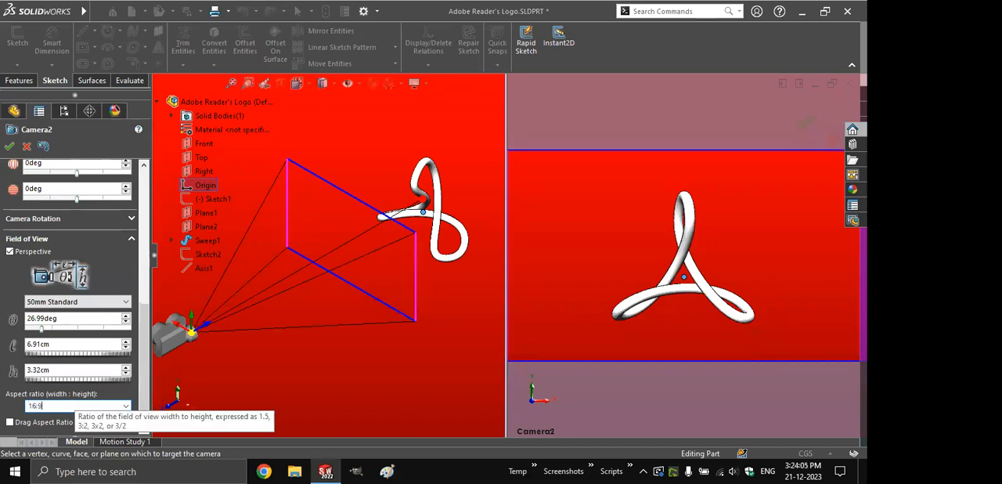
{"action": "type", "text": ":9"}
{"action": "key", "text": "Return"}
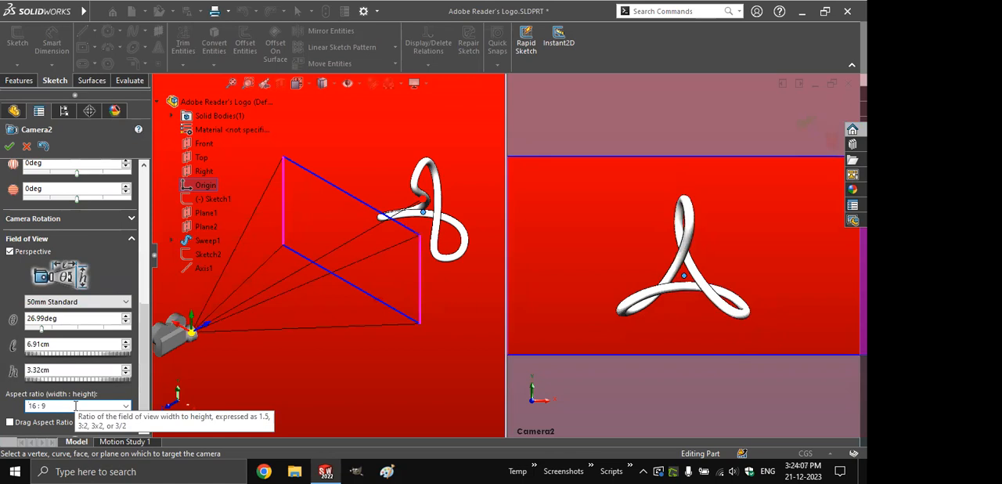
- Set the camera's aspect ratio to 1 : 1 and accept the camera settings
{"action": "left_click", "coordinate": [76, 406]}
{"action": "type", "text": "1:1"}
{"action": "key", "text": "Return"}
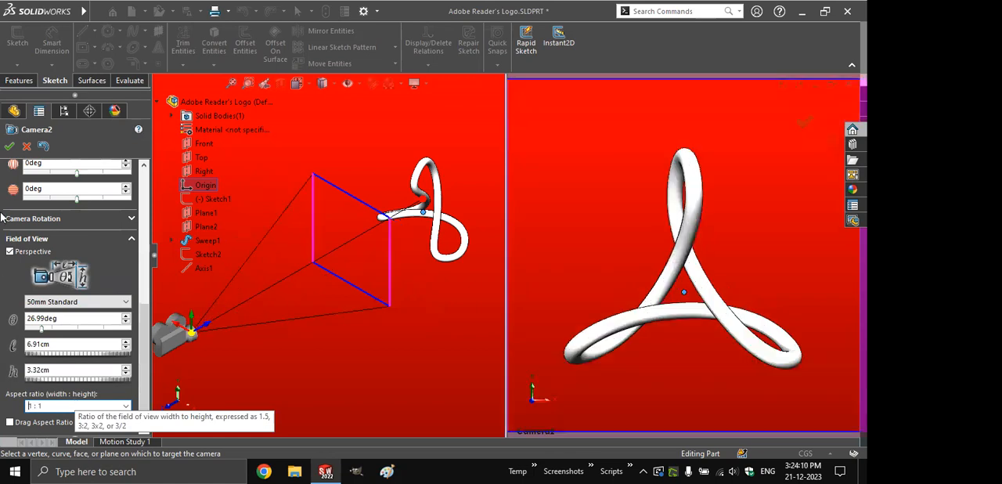
{"action": "left_click", "coordinate": [10, 146]}
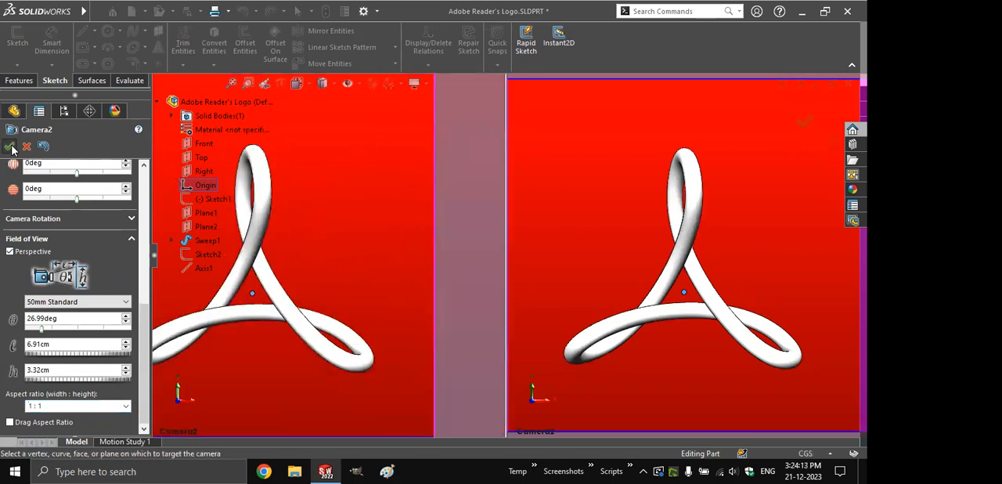
{"action": "left_click", "coordinate": [10, 146]}
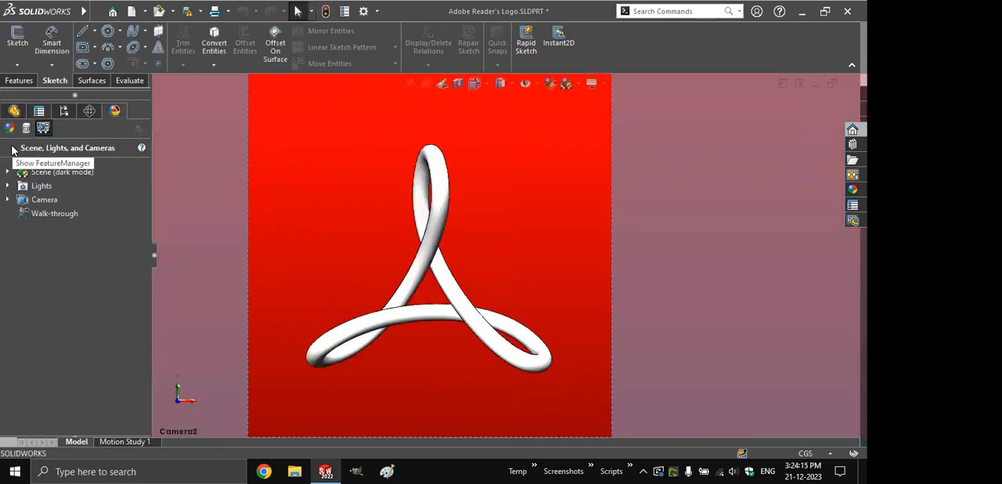
- Open Motion Study 1 and play the existing camera animation
{"action": "left_click", "coordinate": [11, 83]}
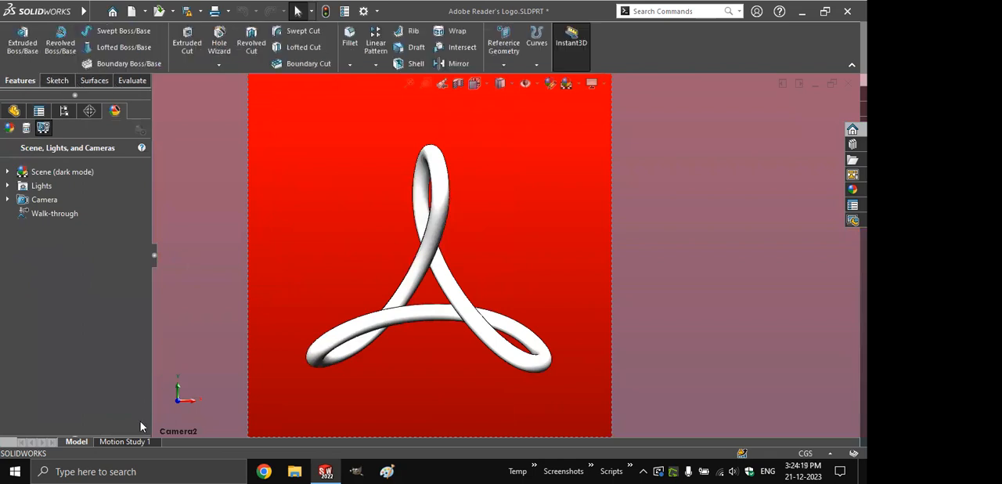
{"action": "left_click", "coordinate": [130, 442]}
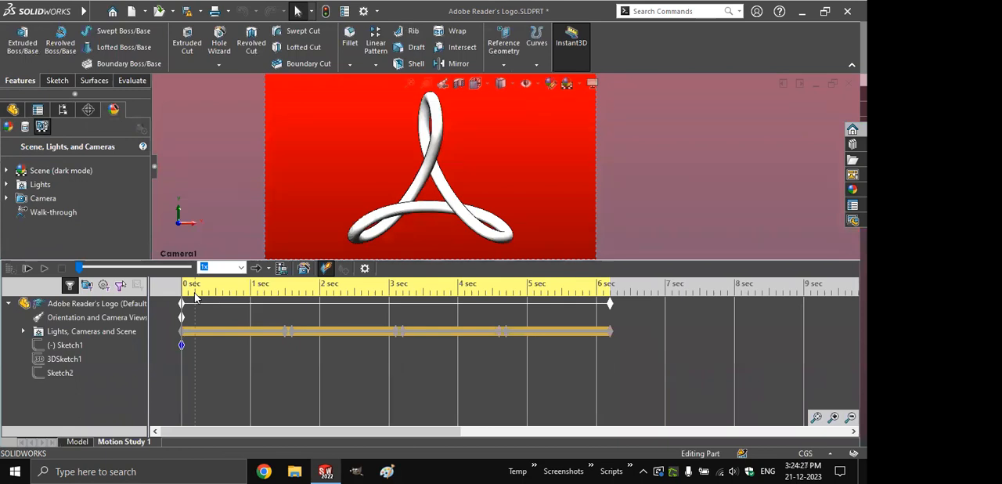
{"action": "left_click", "coordinate": [195, 299]}
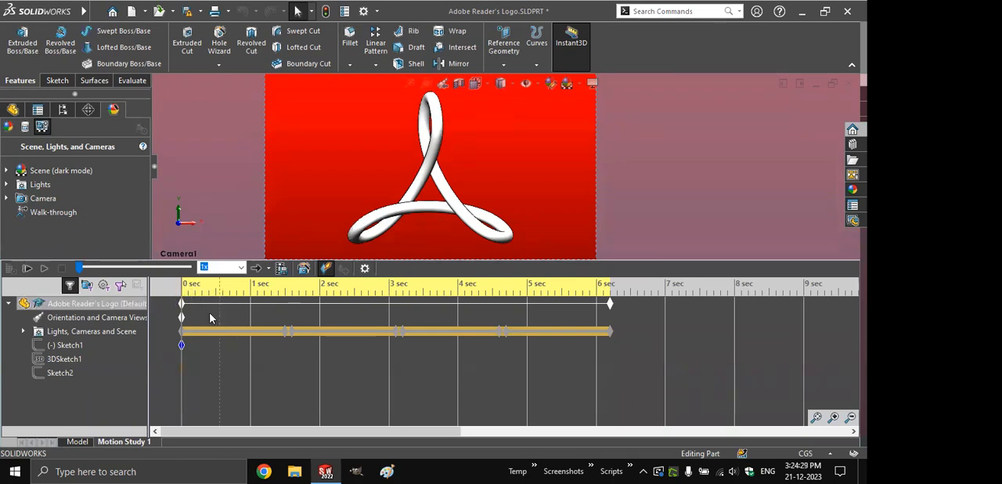
{"action": "left_click", "coordinate": [44, 269]}
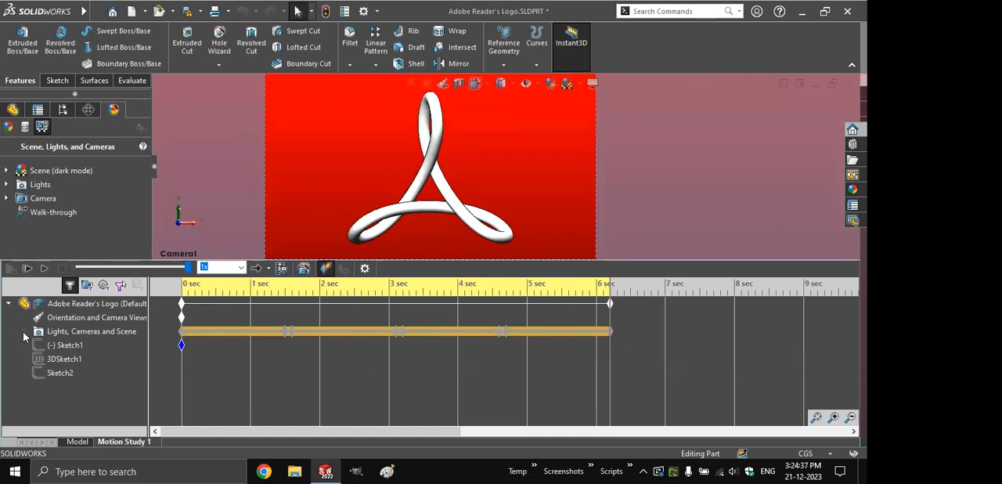
- Replace the orientation and camera views key at 0 seconds with the Camera2 view, and play the animation
{"action": "left_click", "coordinate": [24, 334]}
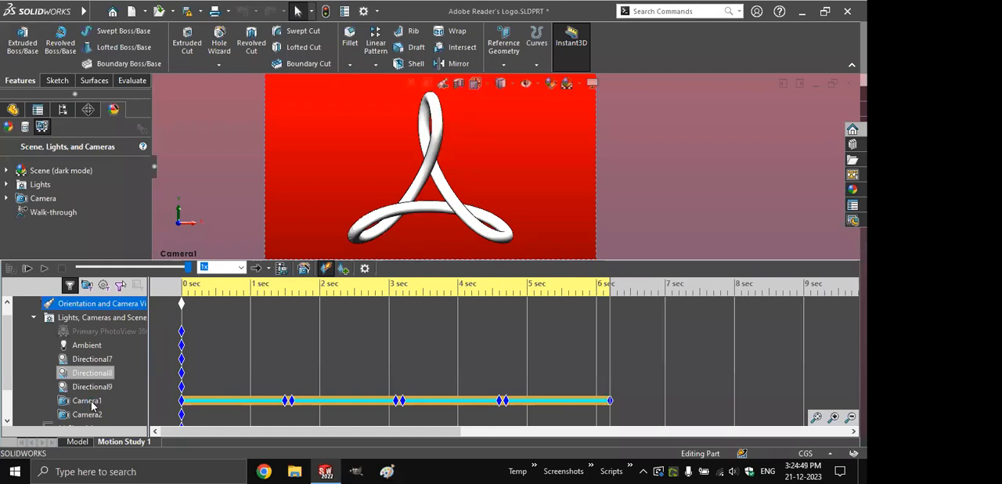
{"action": "left_click", "coordinate": [180, 303]}
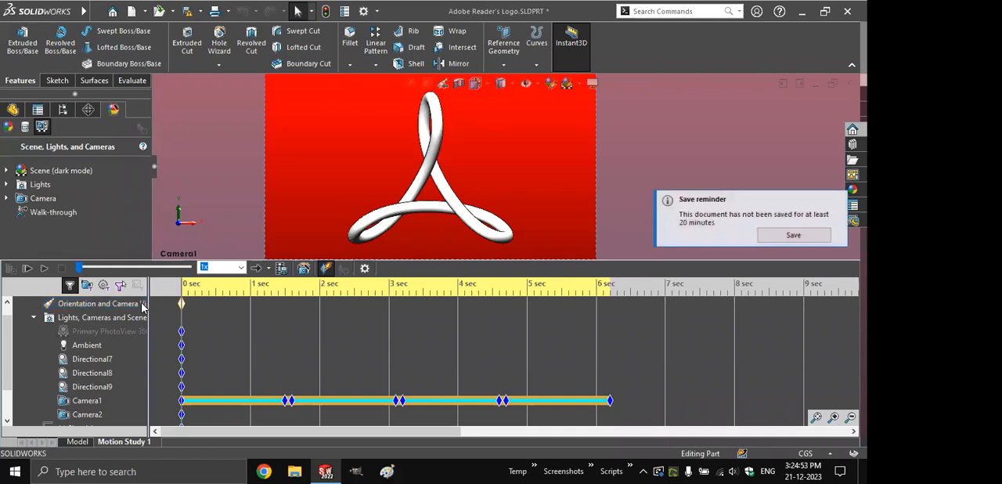
{"action": "right_click", "coordinate": [181, 303]}
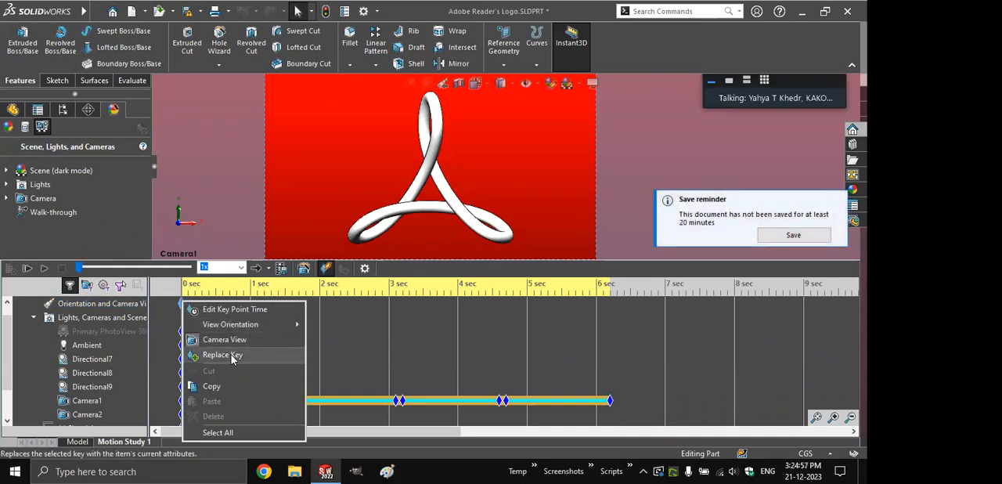
{"action": "left_click", "coordinate": [228, 355]}
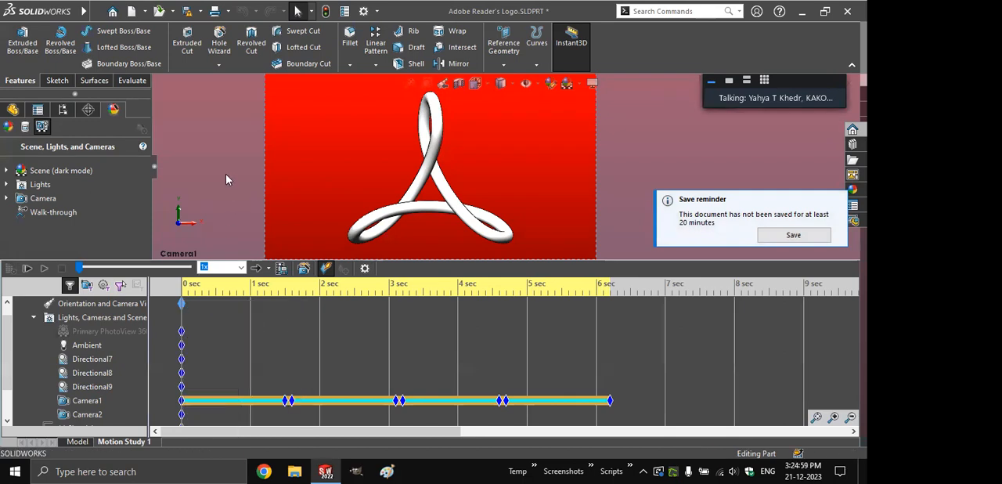
{"action": "left_click", "coordinate": [475, 83]}
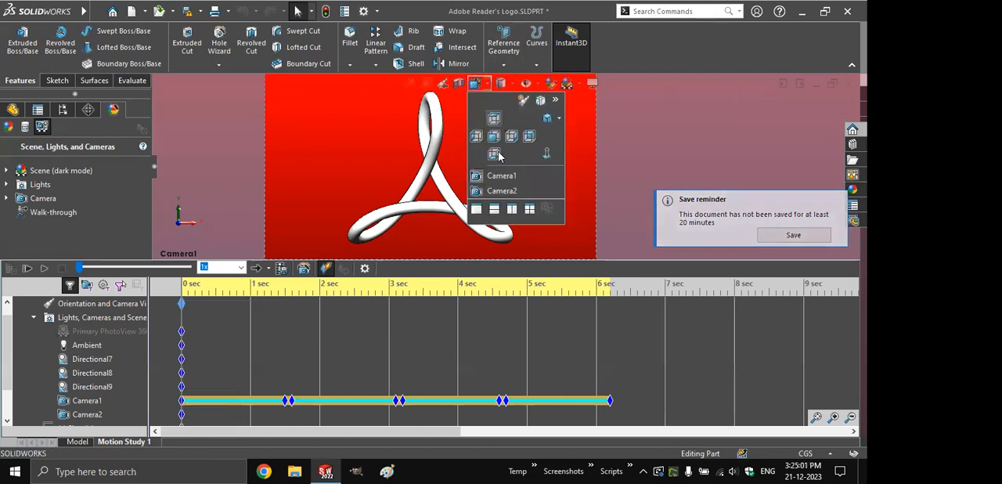
{"action": "left_click", "coordinate": [502, 191]}
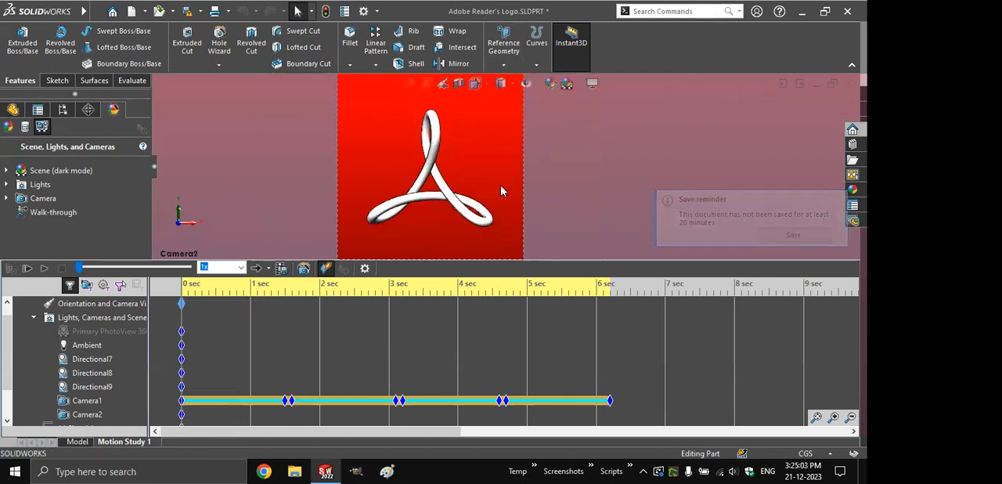
{"action": "right_click", "coordinate": [181, 306]}
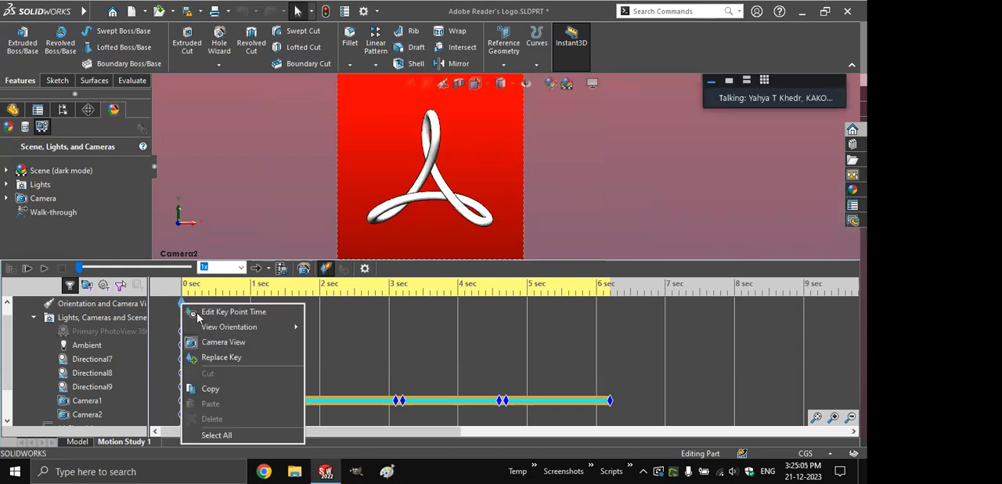
{"action": "left_click", "coordinate": [221, 356]}
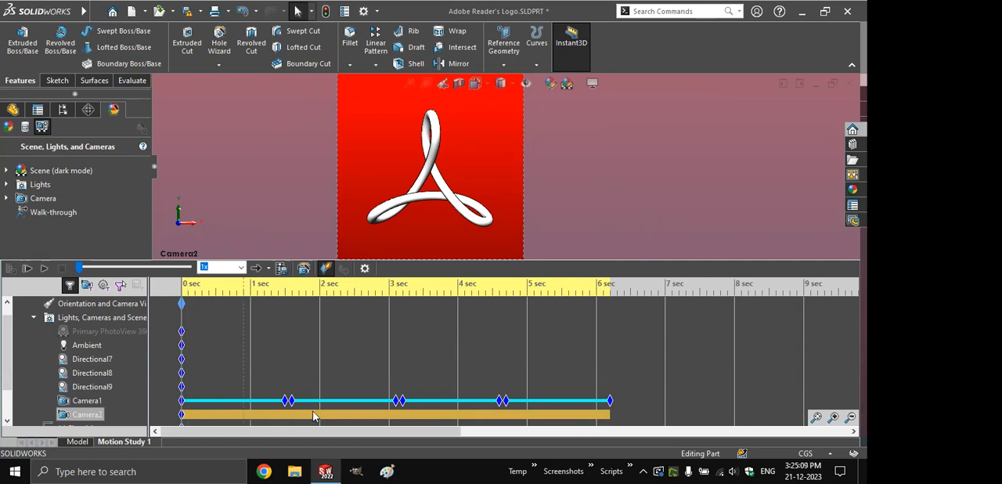
{"action": "left_click", "coordinate": [43, 268]}
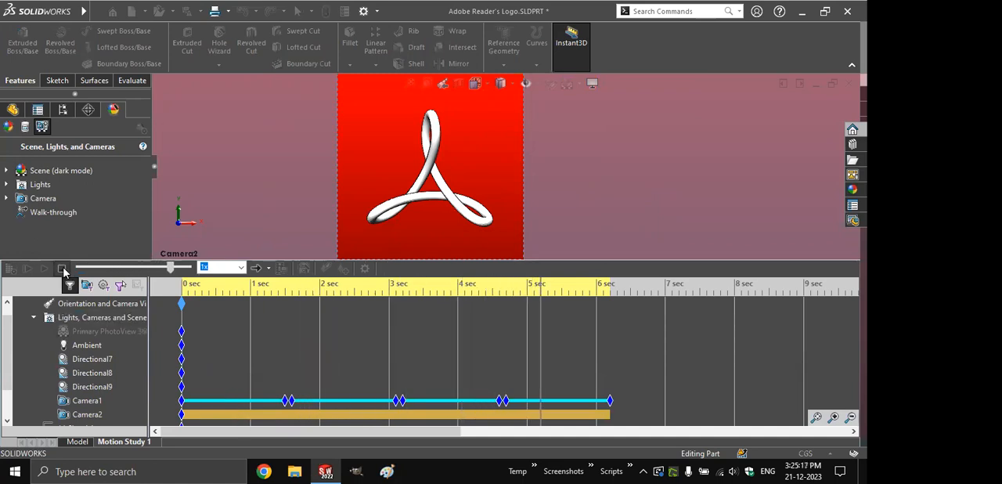
{"action": "left_click", "coordinate": [62, 267]}
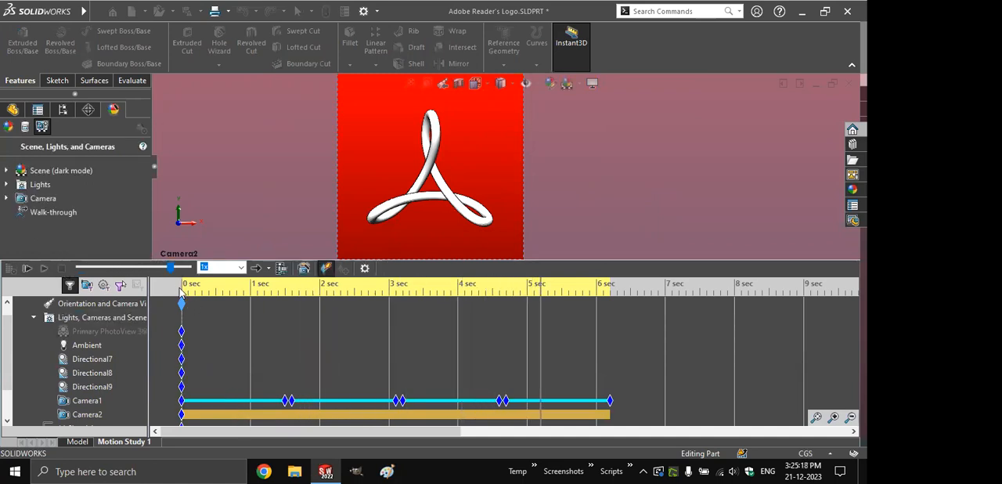
- Move the timeline to 4 seconds and edit Camera2 so that it swings sideways around the logo
{"action": "left_click", "coordinate": [392, 350]}
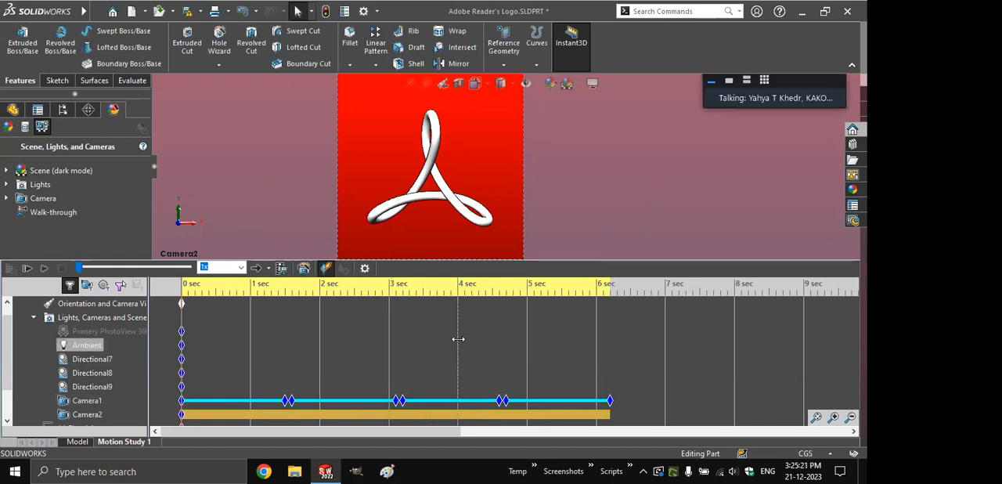
{"action": "left_click", "coordinate": [459, 414]}
{"action": "left_click", "coordinate": [87, 401]}
{"action": "right_click", "coordinate": [87, 414]}
{"action": "left_click", "coordinate": [135, 303]}
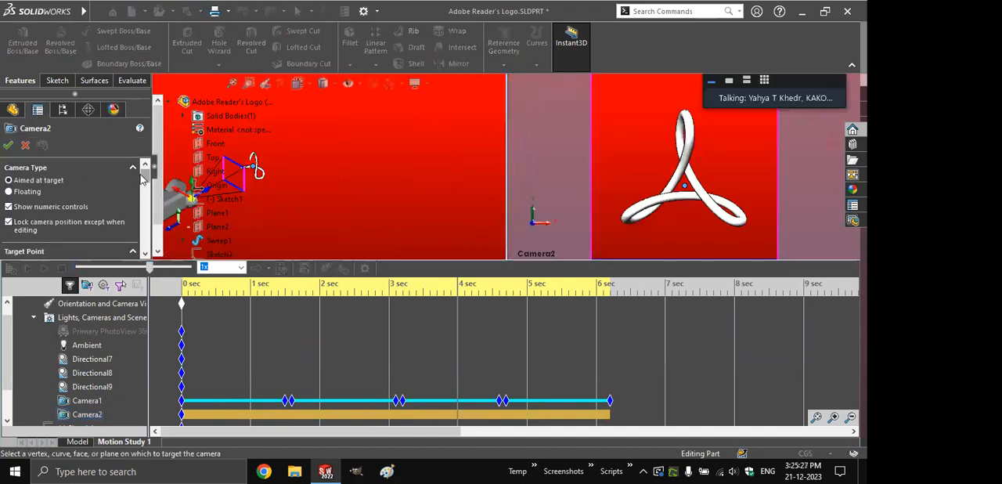
{"action": "left_click", "coordinate": [129, 198]}
{"action": "scroll", "coordinate": [145, 200], "scroll_direction": "up", "scroll_amount": 1}
{"action": "left_click_drag", "start_coordinate": [145, 201], "coordinate": [144, 219]}
{"action": "left_click_drag", "start_coordinate": [75, 233], "coordinate": [95, 232]}
- Try the 24mm Wide Angle lens for Camera2 and change it to 135mm Telephoto
{"action": "scroll", "coordinate": [125, 225], "scroll_direction": "down", "scroll_amount": 3}
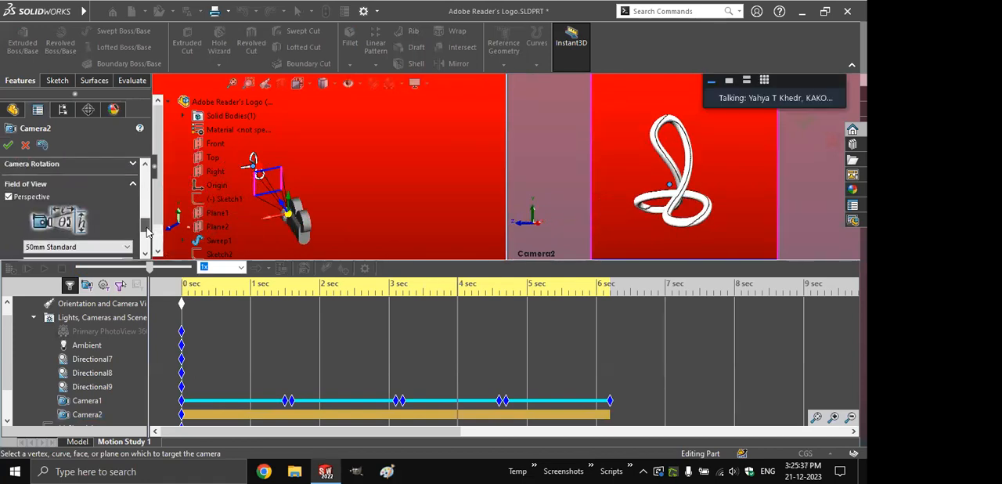
{"action": "left_click", "coordinate": [119, 222]}
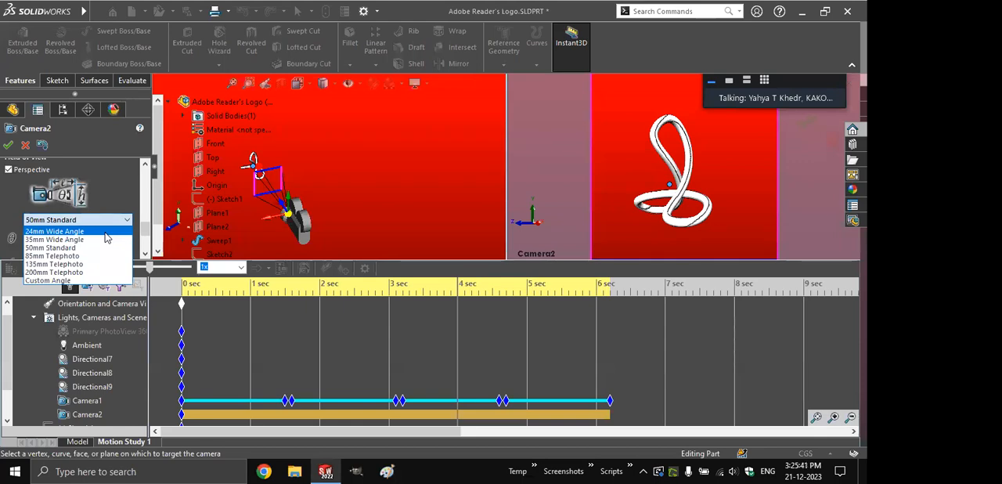
{"action": "left_click", "coordinate": [107, 234]}
{"action": "left_click", "coordinate": [125, 220]}
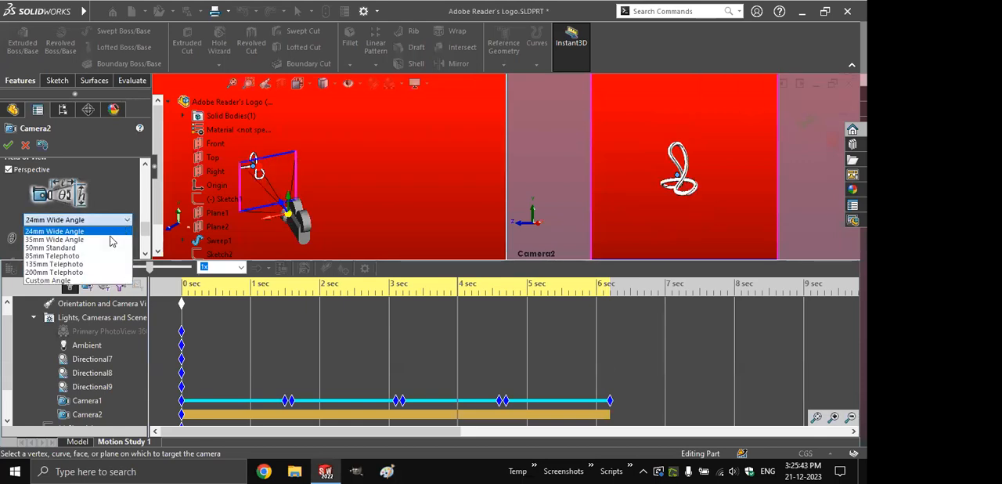
{"action": "left_click", "coordinate": [55, 264]}
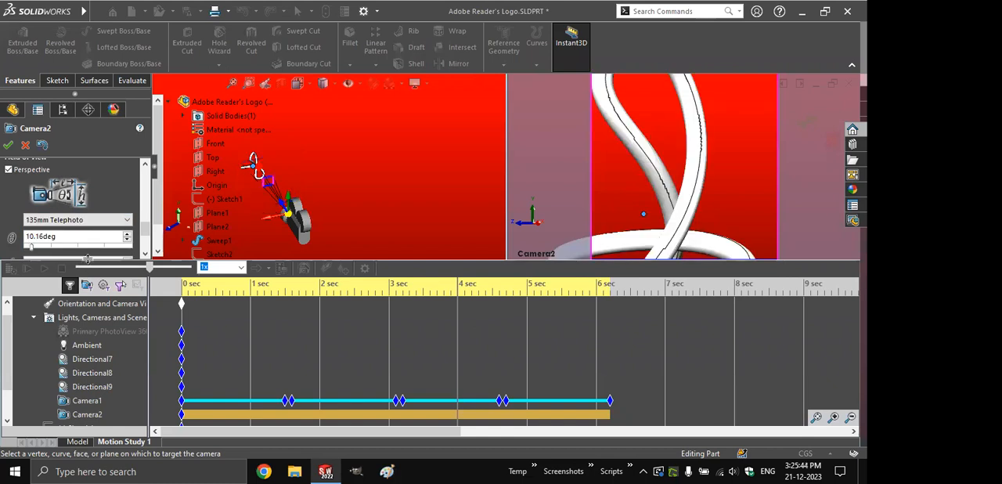
- Set Camera2 to the 35mm Wide Angle lens with a 16:9 aspect ratio and accept the camera changes
{"action": "left_click", "coordinate": [78, 221]}
{"action": "left_click", "coordinate": [55, 239]}
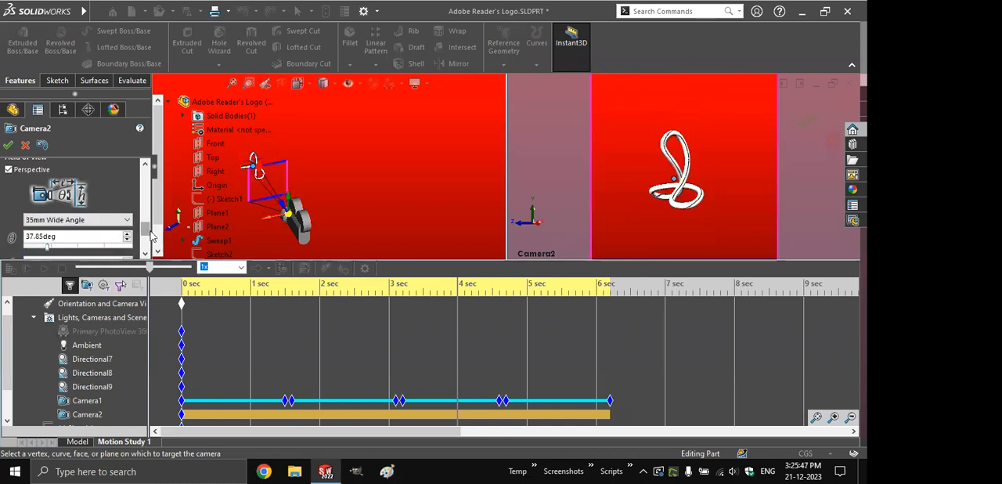
{"action": "left_click_drag", "start_coordinate": [147, 228], "coordinate": [148, 240]}
{"action": "double_click", "coordinate": [45, 230]}
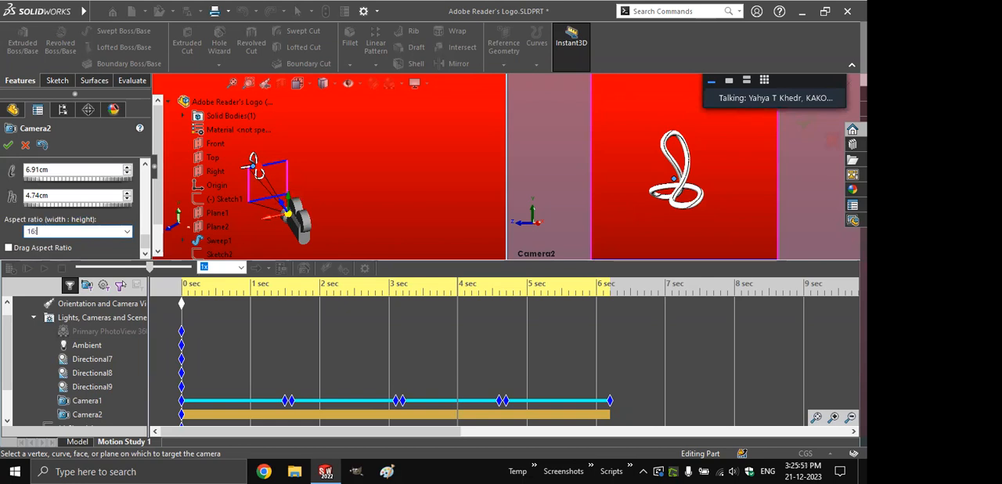
{"action": "type", "text": "16:9"}
{"action": "key", "text": "Return"}
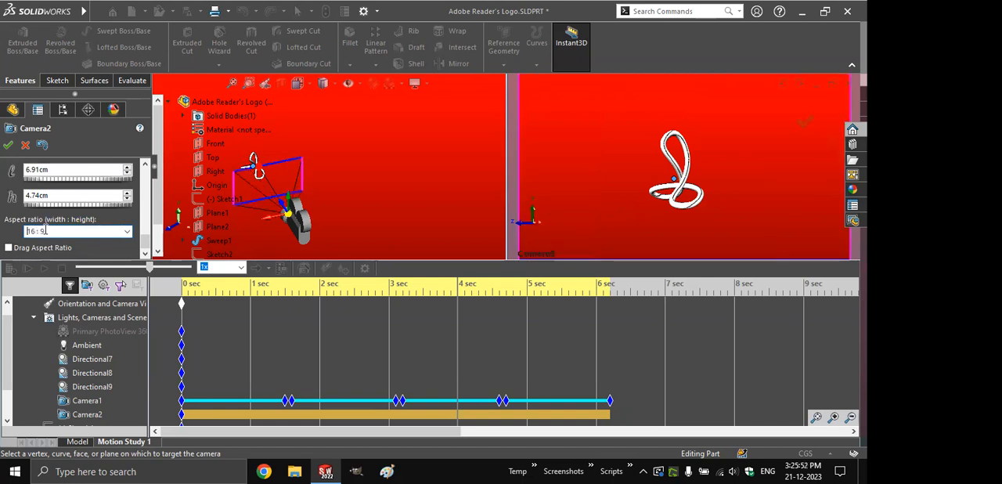
{"action": "left_click", "coordinate": [8, 146]}
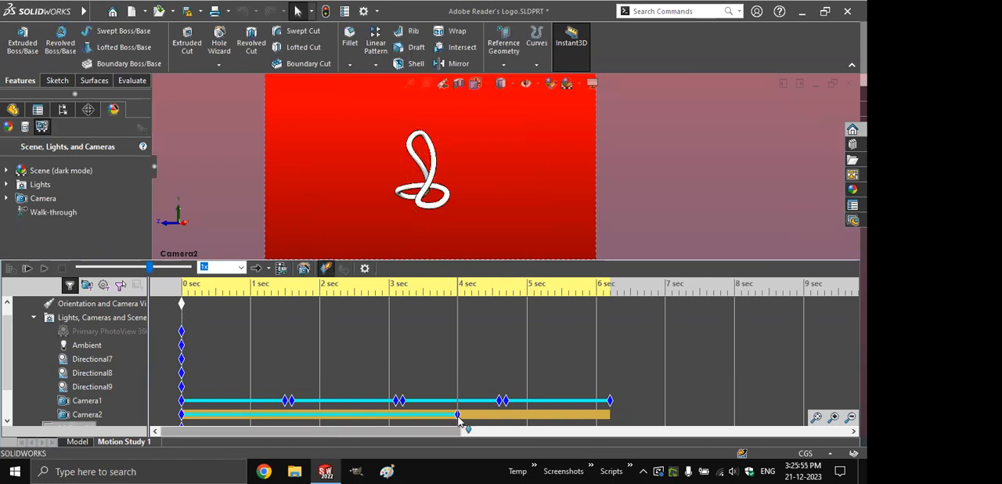
- Move Camera2's 4-second key to the end of the animation, just past 6 seconds, and play the study
{"action": "left_click", "coordinate": [461, 420]}
{"action": "left_click_drag", "start_coordinate": [458, 419], "coordinate": [536, 419]}
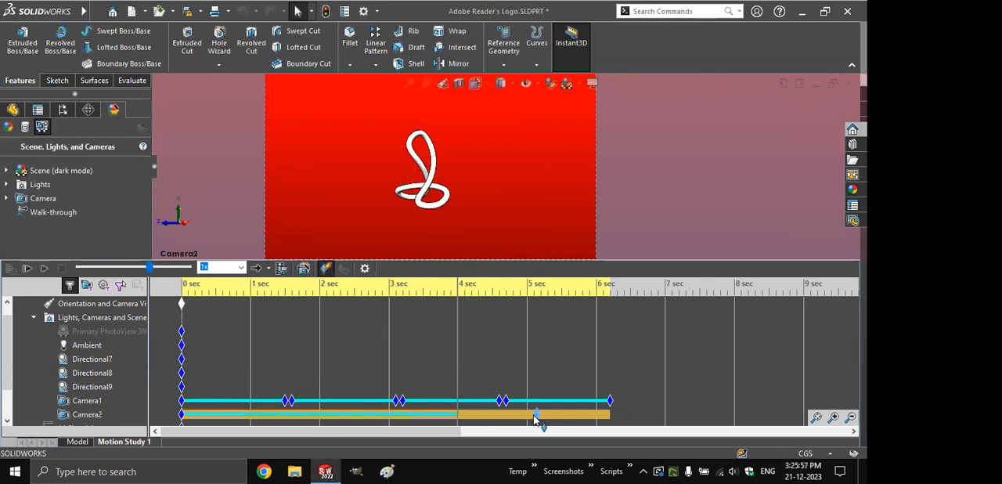
{"action": "left_click_drag", "start_coordinate": [389, 420], "coordinate": [610, 417]}
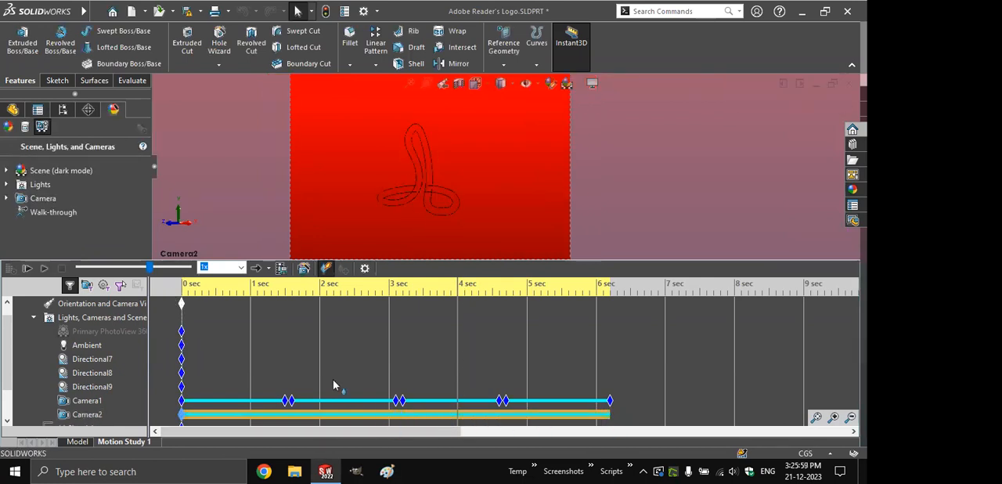
{"action": "left_click", "coordinate": [43, 268]}
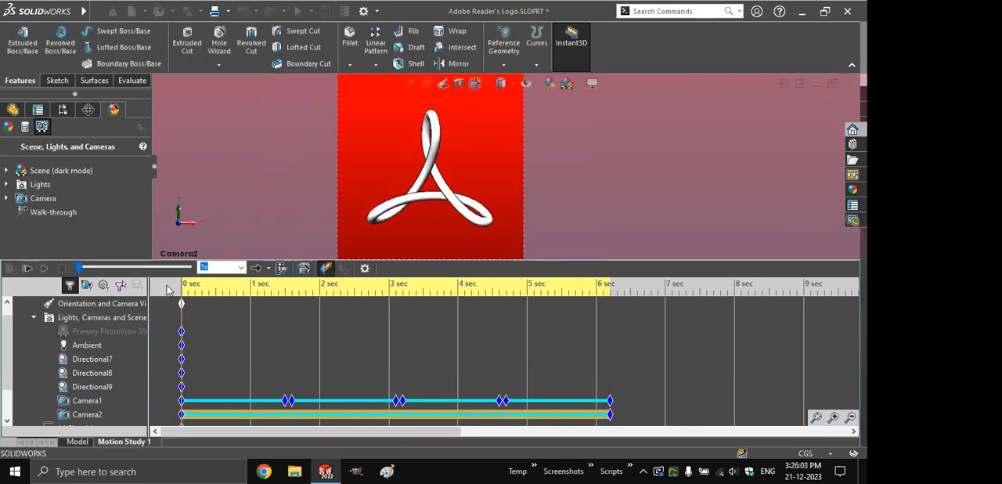
{"action": "left_click", "coordinate": [44, 269]}
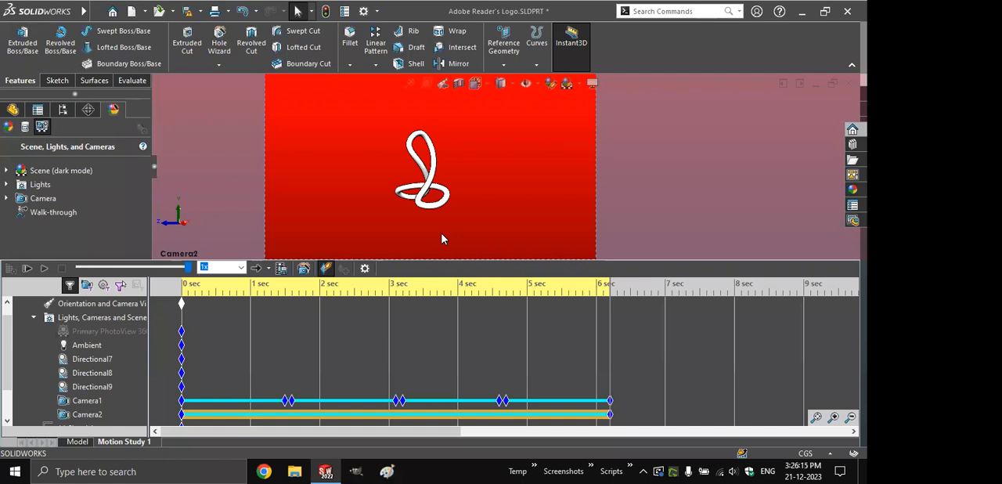
- Switch to the Spool Holder assembly and create a new motion study
{"action": "left_click", "coordinate": [414, 250]}
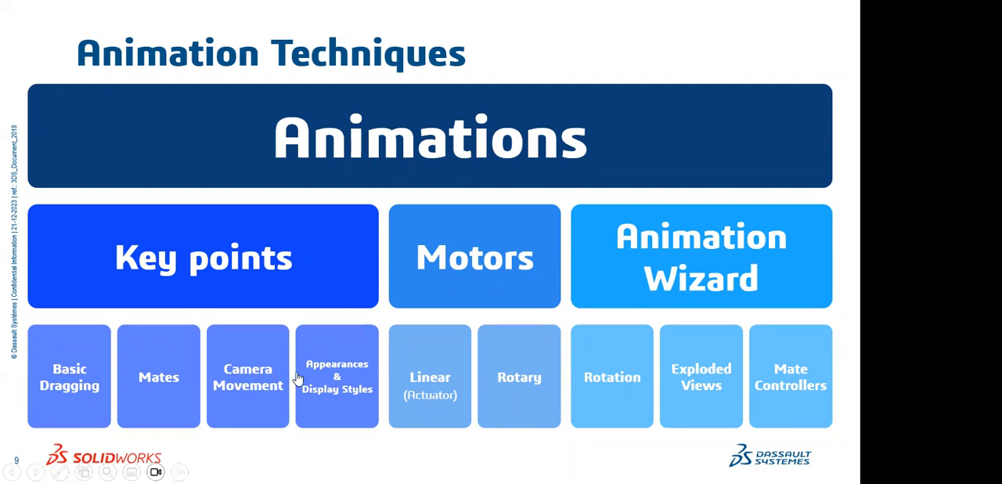
{"action": "left_click", "coordinate": [332, 352]}
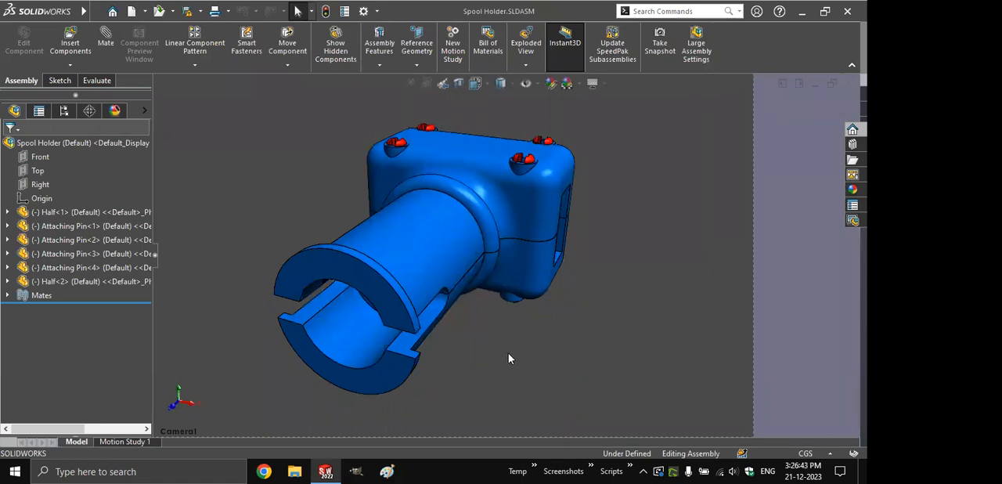
{"action": "left_click", "coordinate": [452, 47]}
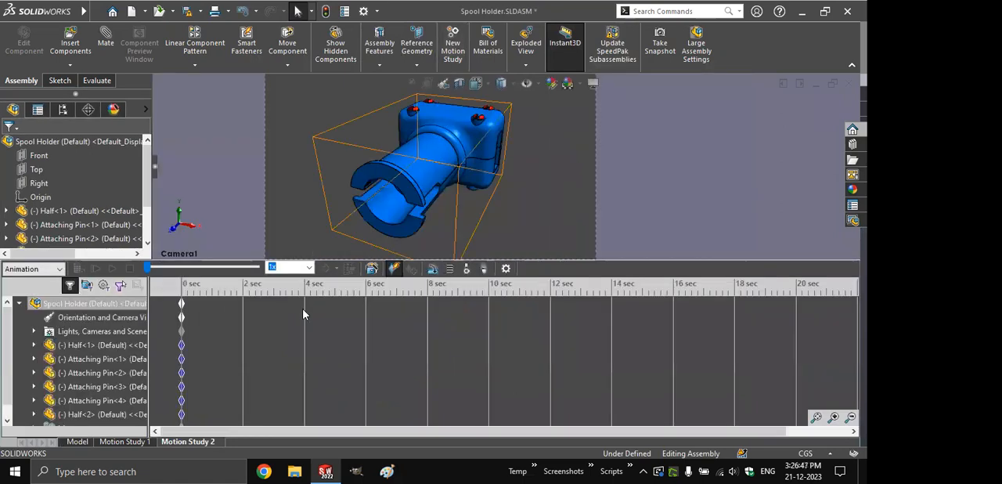
- At 2 seconds, set the component display of Half<2> to Wireframe and play the animation
{"action": "left_click", "coordinate": [242, 292]}
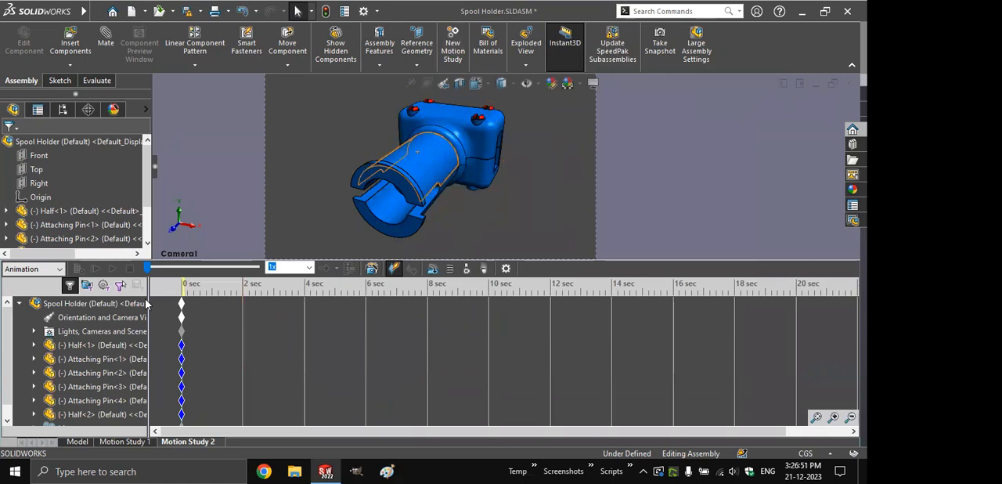
{"action": "left_click", "coordinate": [96, 414]}
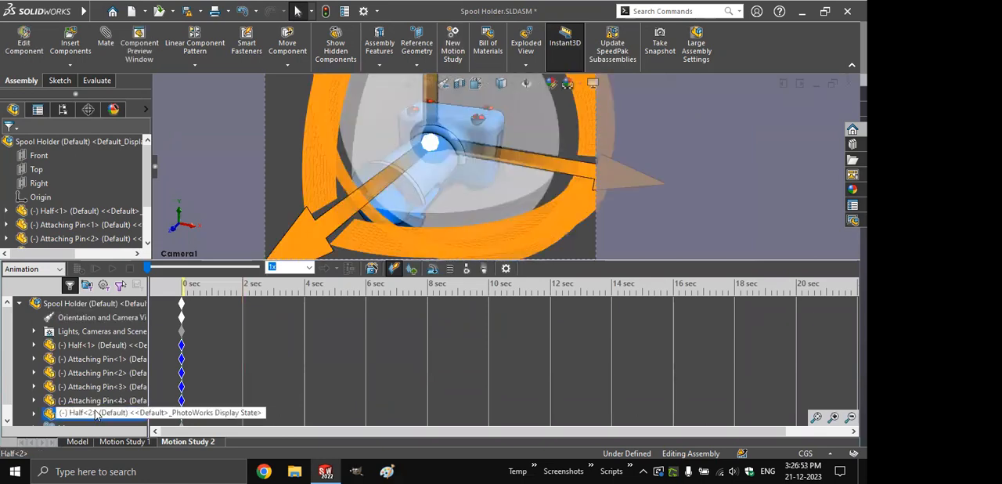
{"action": "right_click", "coordinate": [95, 414]}
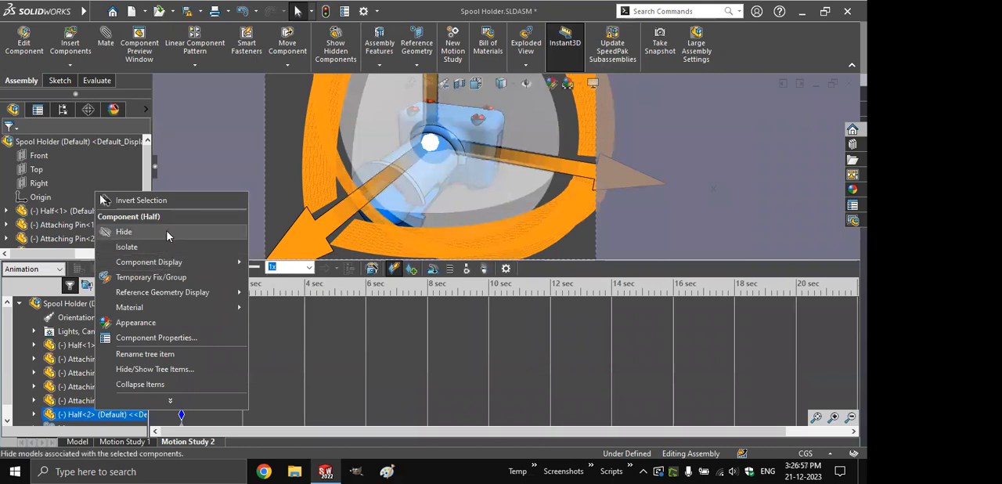
{"action": "mouse_move", "coordinate": [235, 261]}
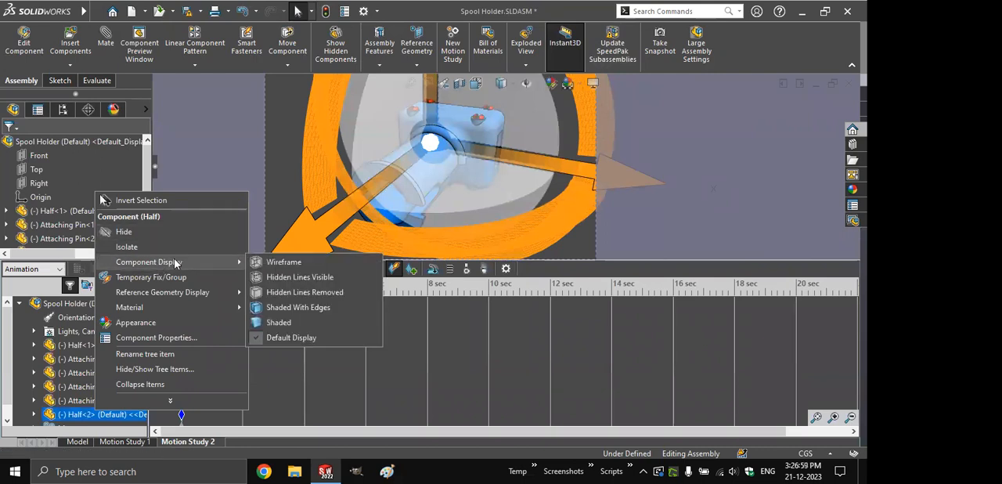
{"action": "left_click", "coordinate": [297, 268]}
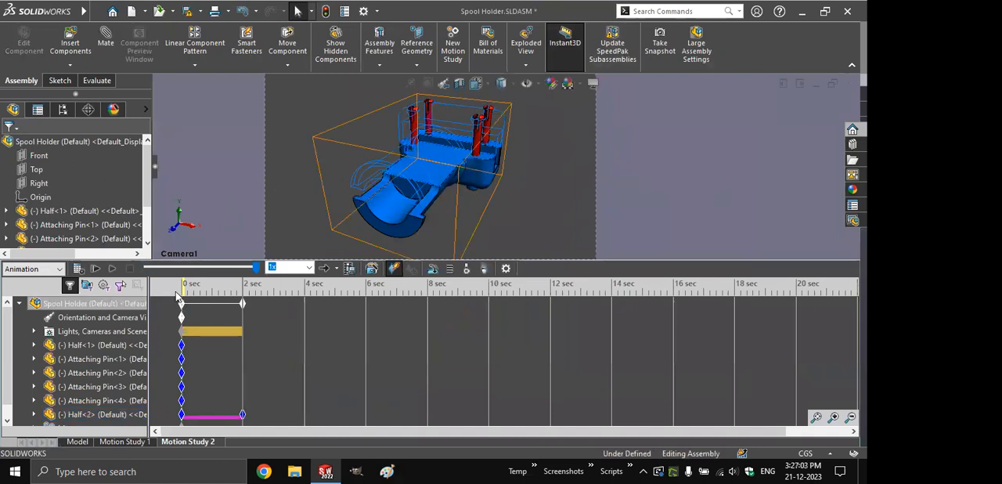
{"action": "left_click", "coordinate": [96, 269]}
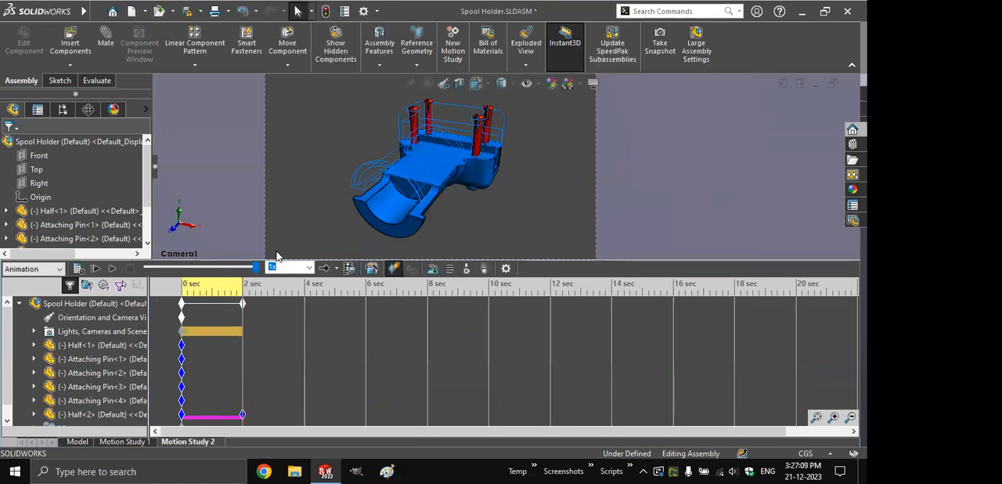
- Move the timeline to 4 seconds and hide Attaching Pin<1>
{"action": "left_click", "coordinate": [306, 302]}
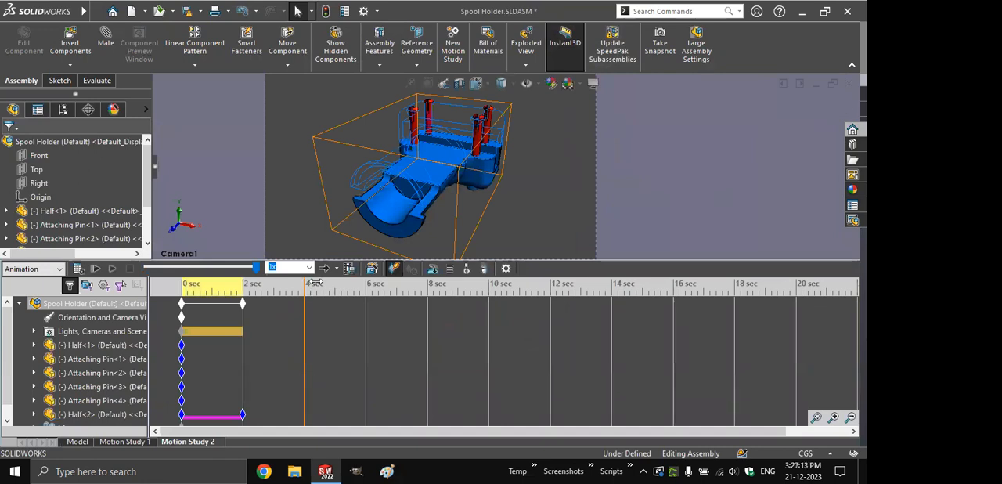
{"action": "right_click", "coordinate": [120, 361]}
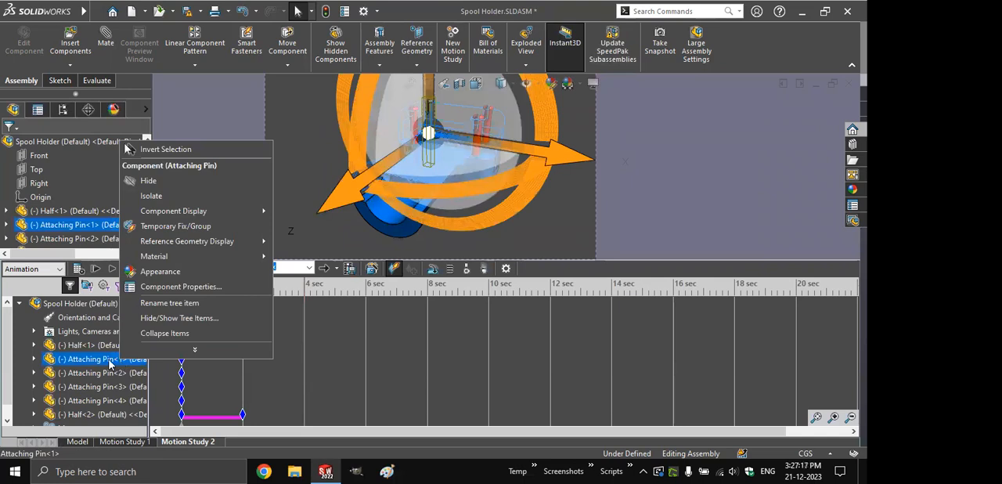
{"action": "left_click", "coordinate": [191, 181]}
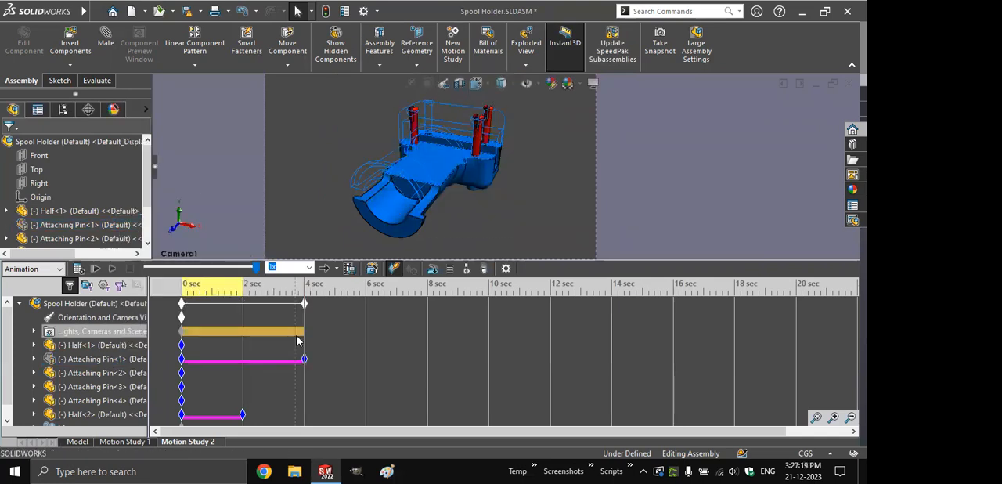
- Hide Attaching Pin<2>, <3> and <4> together at 4 seconds and scrub the timeline from the start to 4 seconds
{"action": "left_click", "coordinate": [140, 375]}
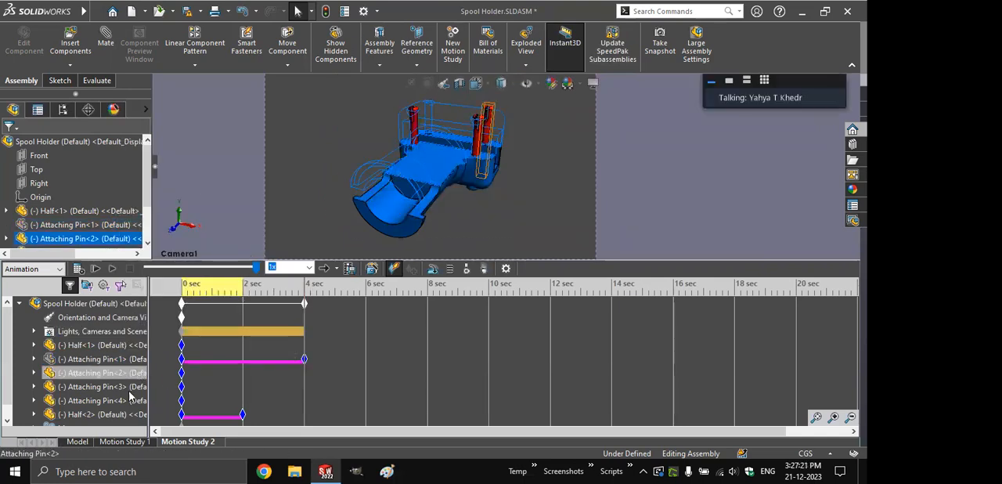
{"action": "left_click", "coordinate": [130, 386], "text": "ctrl"}
{"action": "left_click", "coordinate": [127, 400], "text": "ctrl"}
{"action": "right_click", "coordinate": [128, 401]}
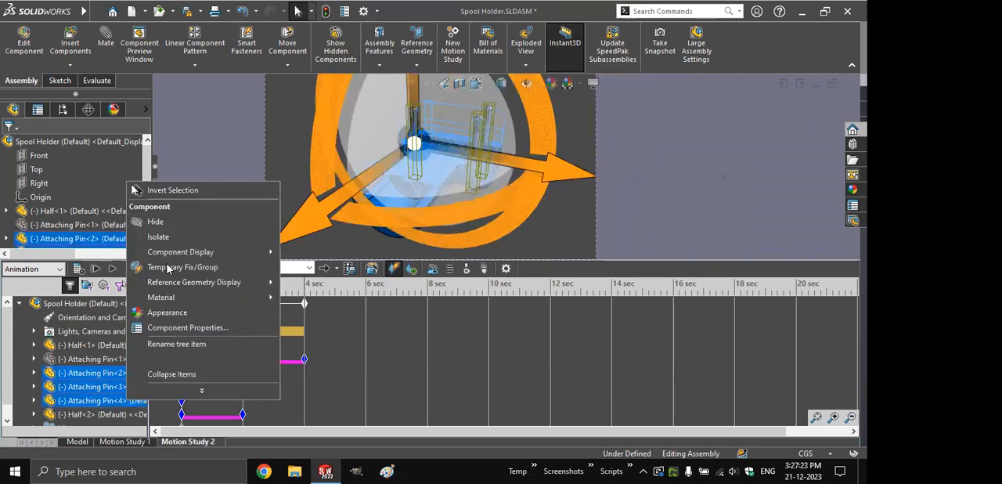
{"action": "left_click", "coordinate": [180, 225]}
{"action": "left_click", "coordinate": [187, 287]}
{"action": "left_click_drag", "start_coordinate": [189, 287], "coordinate": [310, 295]}
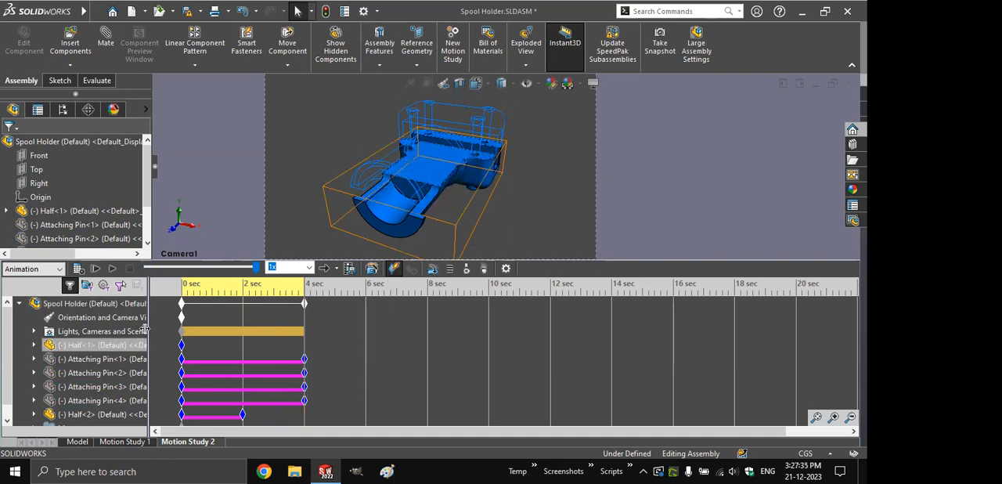
- Apply the green high gloss plastic appearance to Half<1> at 4 seconds and calculate the motion study
{"action": "right_click", "coordinate": [90, 349]}
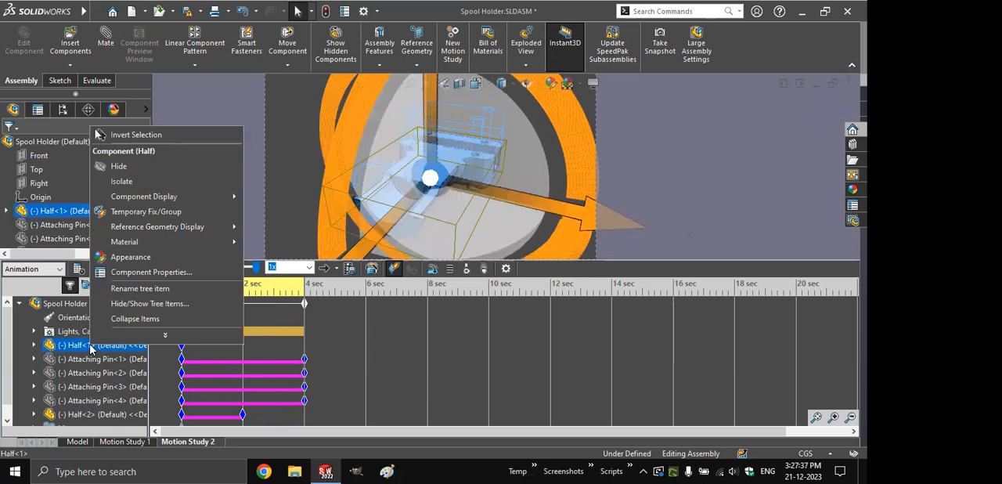
{"action": "left_click", "coordinate": [126, 257]}
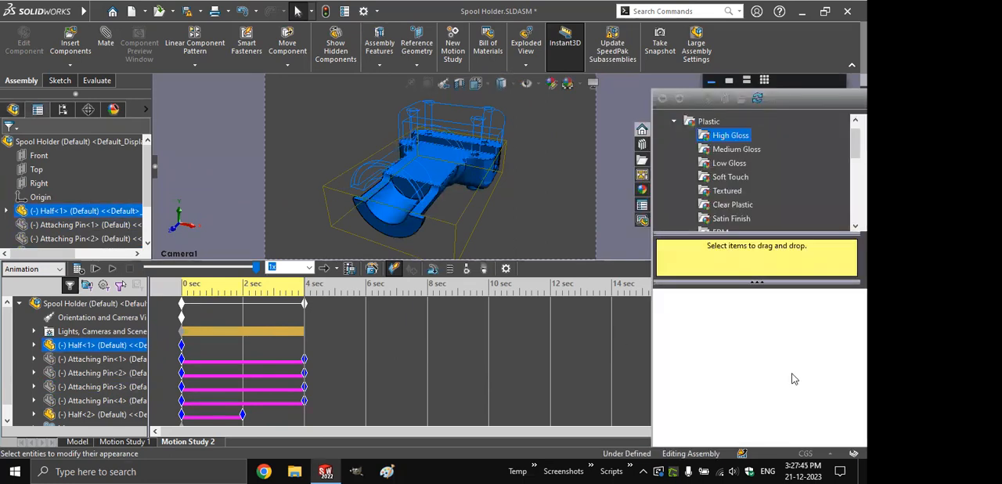
{"action": "left_click", "coordinate": [701, 304]}
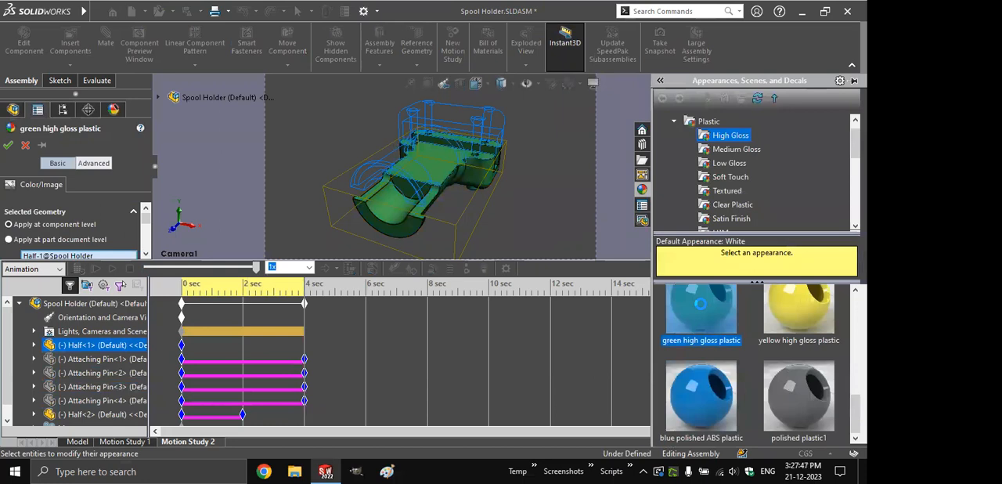
{"action": "left_click", "coordinate": [7, 145]}
{"action": "left_click", "coordinate": [91, 303]}
{"action": "left_click", "coordinate": [83, 270]}
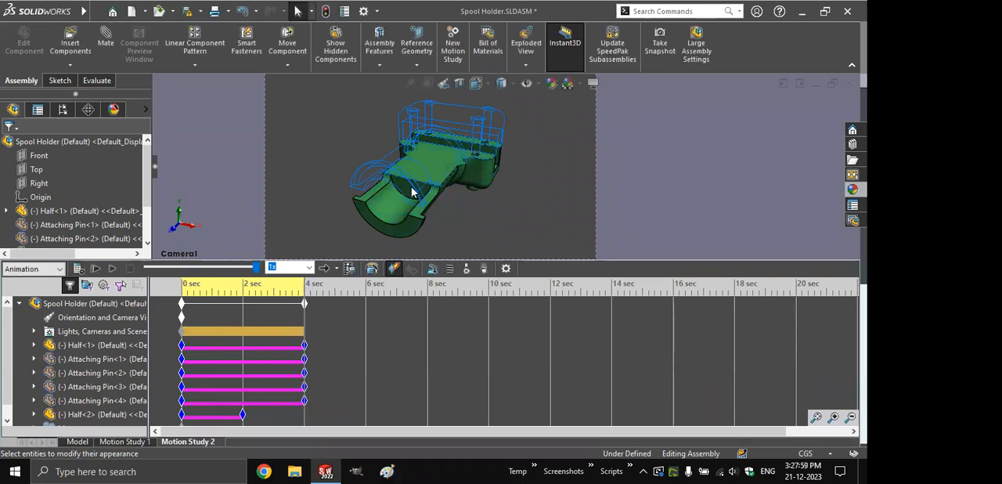
- Copy Half<1>'s start key to 2 seconds and move the four attaching pins' end keys to 2 seconds
{"action": "left_click", "coordinate": [285, 331]}
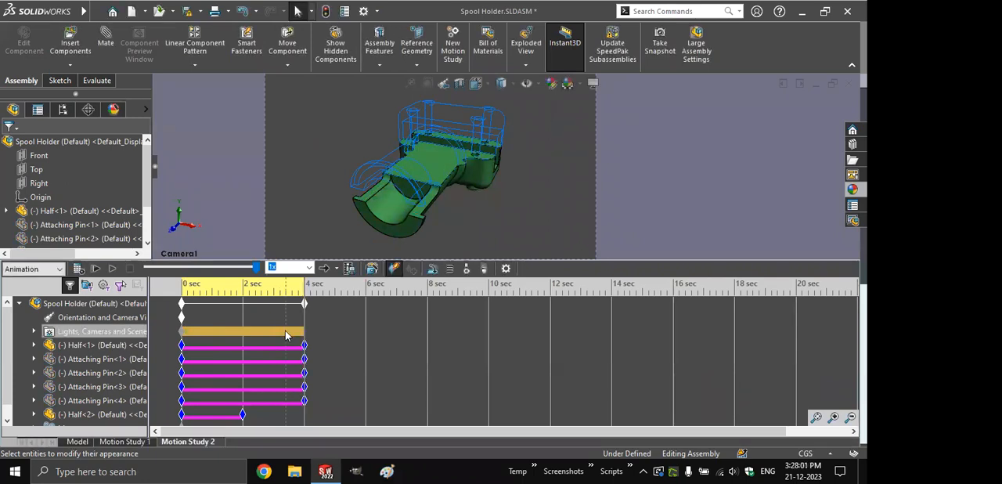
{"action": "left_click", "coordinate": [181, 345]}
{"action": "left_click_drag", "start_coordinate": [182, 345], "coordinate": [244, 350], "text": "ctrl"}
{"action": "left_click", "coordinate": [182, 287]}
{"action": "left_click_drag", "start_coordinate": [182, 286], "coordinate": [302, 291]}
{"action": "left_click_drag", "start_coordinate": [325, 413], "coordinate": [237, 345]}
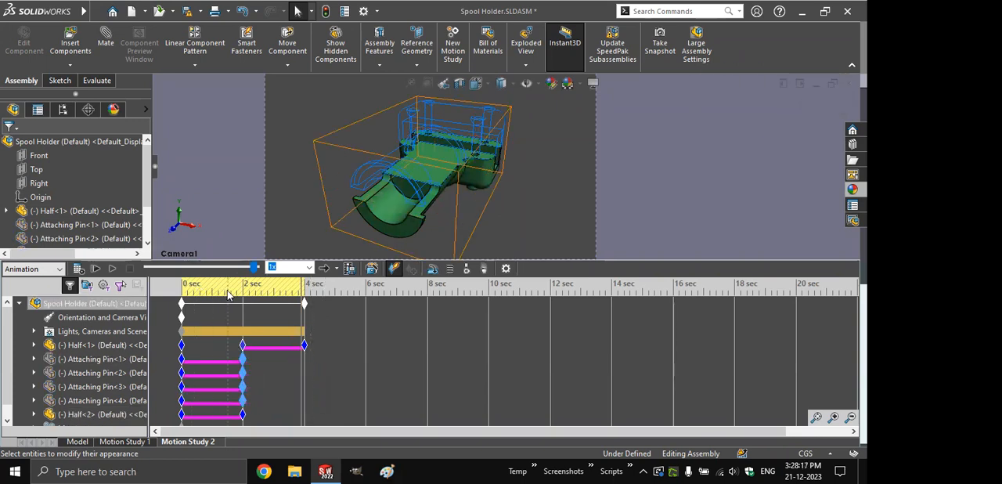
- Scrub the timeline from 0 to 4 seconds to review the display and appearance changes
{"action": "left_click", "coordinate": [288, 352]}
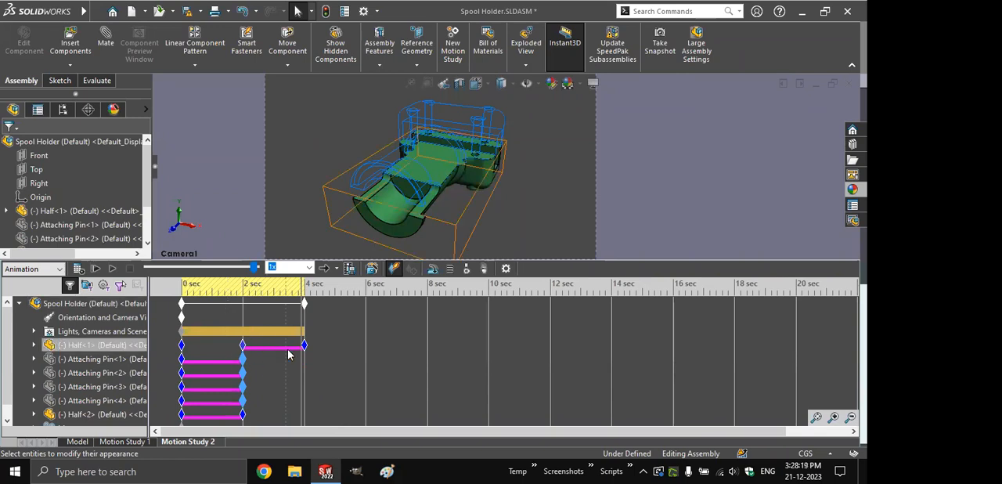
{"action": "left_click", "coordinate": [183, 291]}
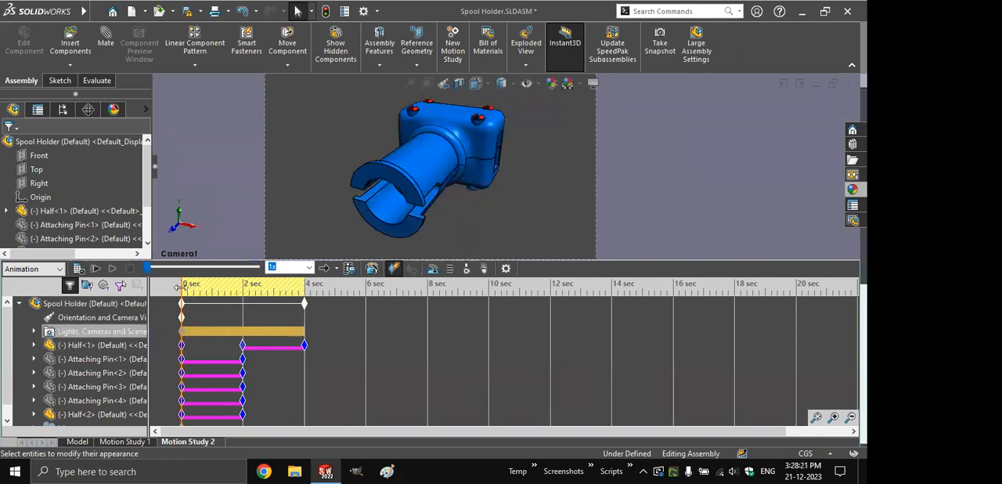
{"action": "left_click_drag", "start_coordinate": [205, 291], "coordinate": [305, 293]}
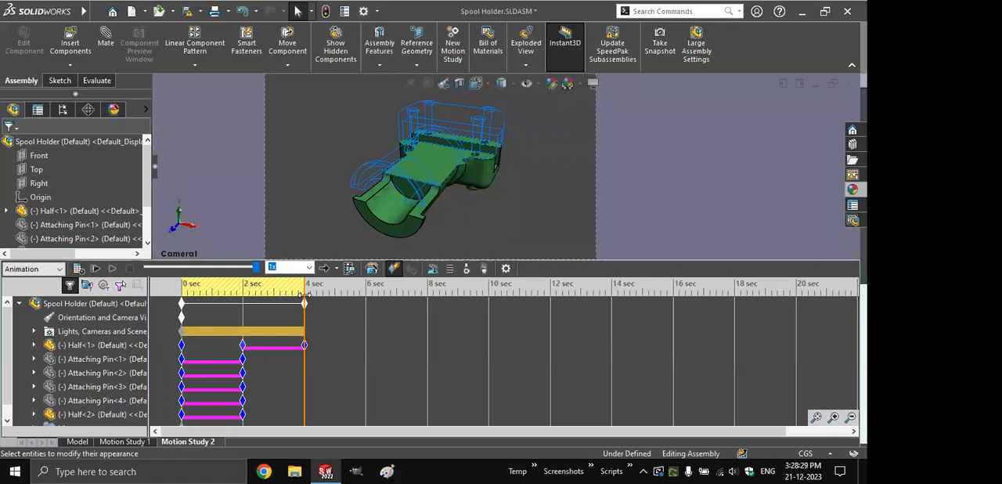
- Edit Half<1>'s appearance at 4 seconds, setting its illumination transparent amount to 0.50
{"action": "left_click", "coordinate": [141, 345]}
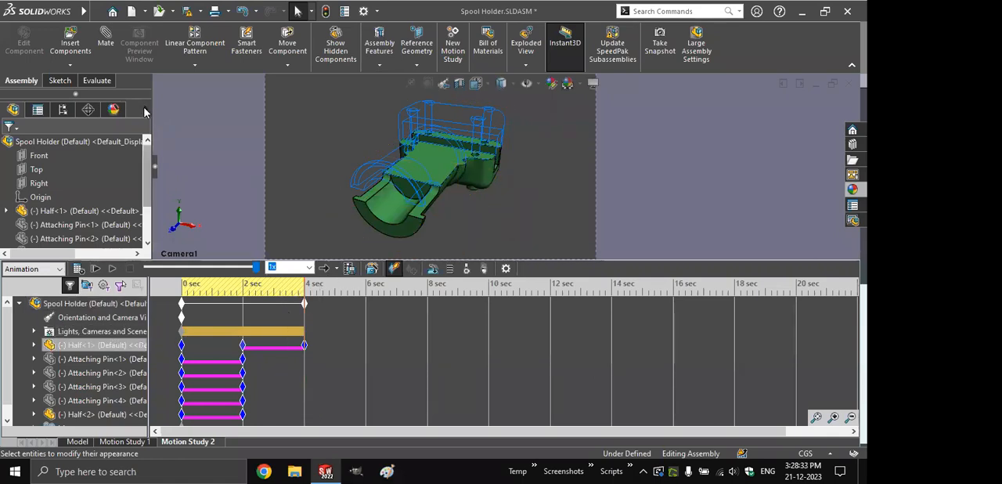
{"action": "right_click", "coordinate": [93, 347]}
{"action": "left_click", "coordinate": [121, 256]}
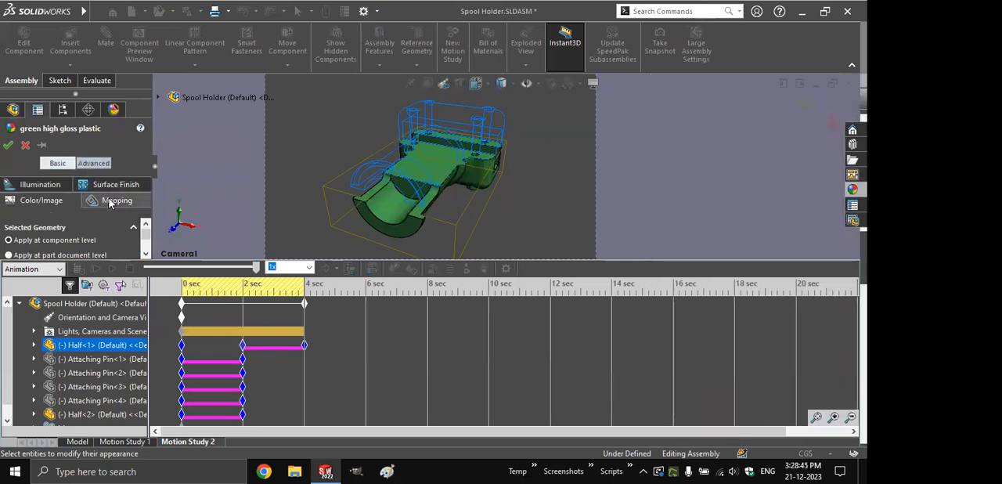
{"action": "left_click", "coordinate": [39, 185]}
{"action": "left_click_drag", "start_coordinate": [148, 228], "coordinate": [148, 245]}
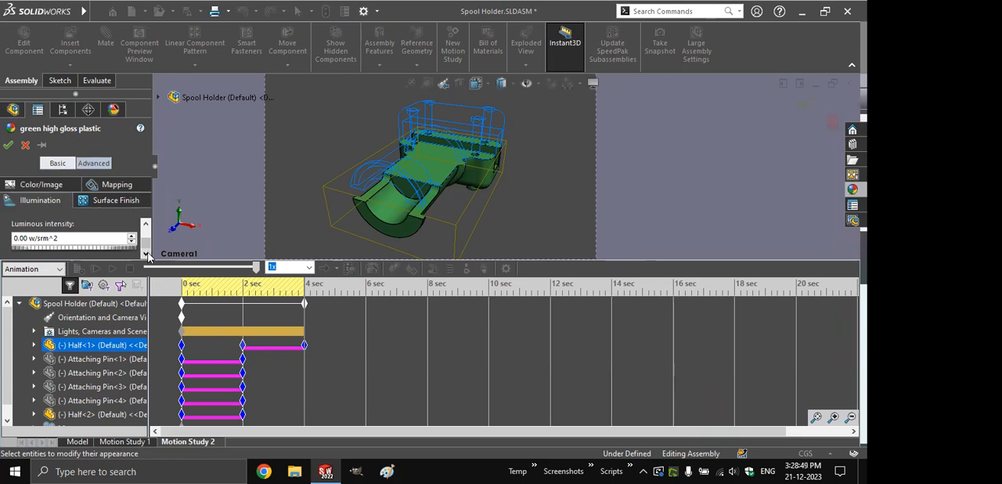
{"action": "left_click", "coordinate": [145, 225]}
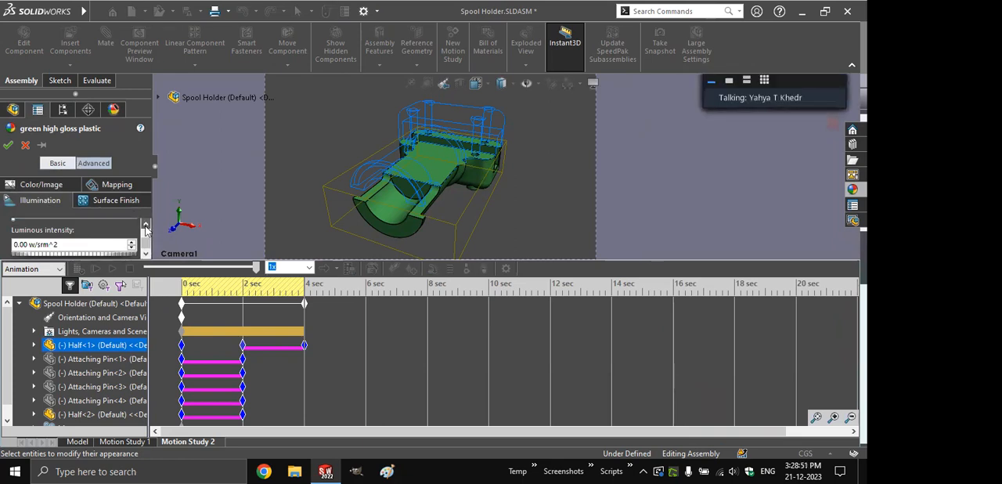
{"action": "left_click", "coordinate": [145, 226]}
{"action": "left_click", "coordinate": [145, 226]}
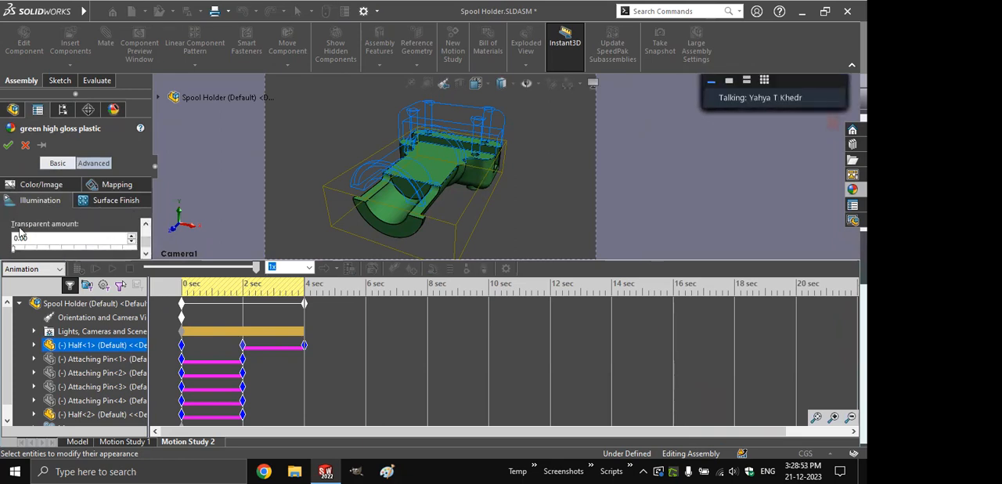
{"action": "left_click_drag", "start_coordinate": [14, 249], "coordinate": [64, 249]}
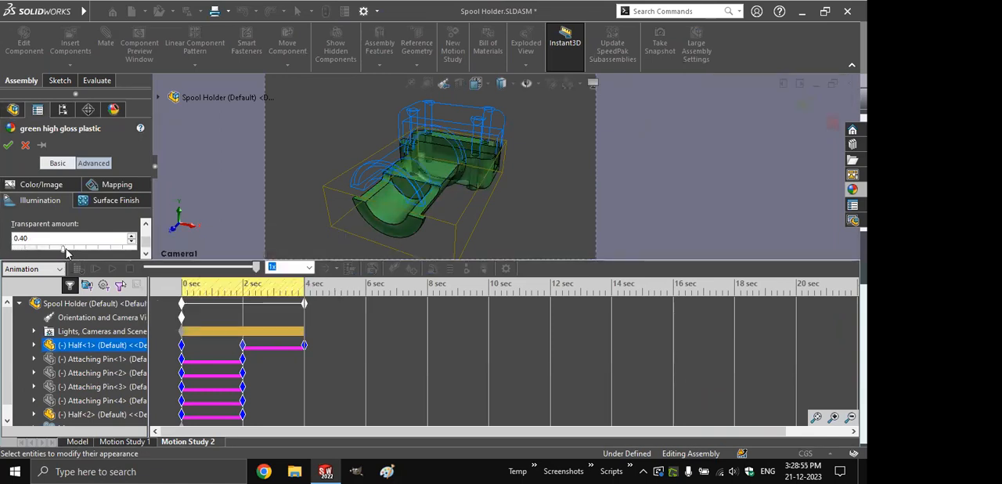
{"action": "double_click", "coordinate": [50, 239]}
{"action": "type", "text": "0.5"}
{"action": "key", "text": "Return"}
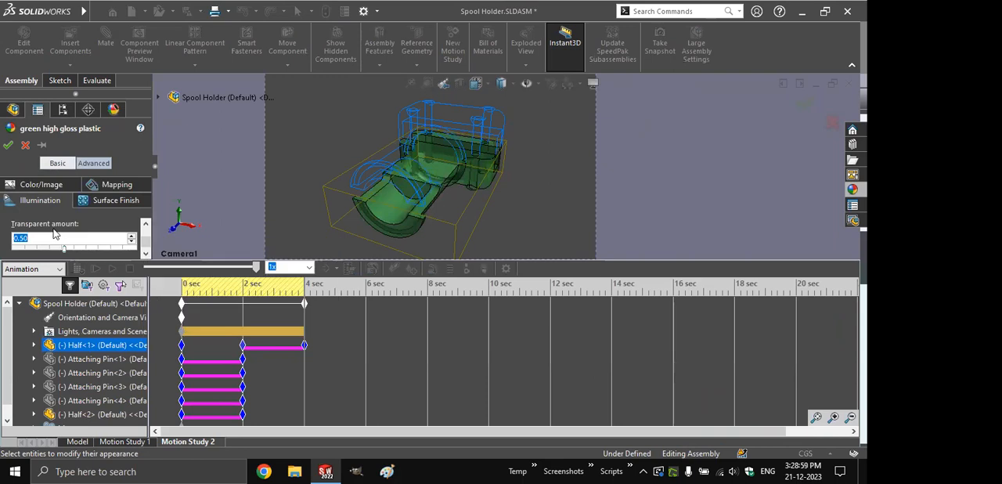
{"action": "left_click", "coordinate": [308, 307]}
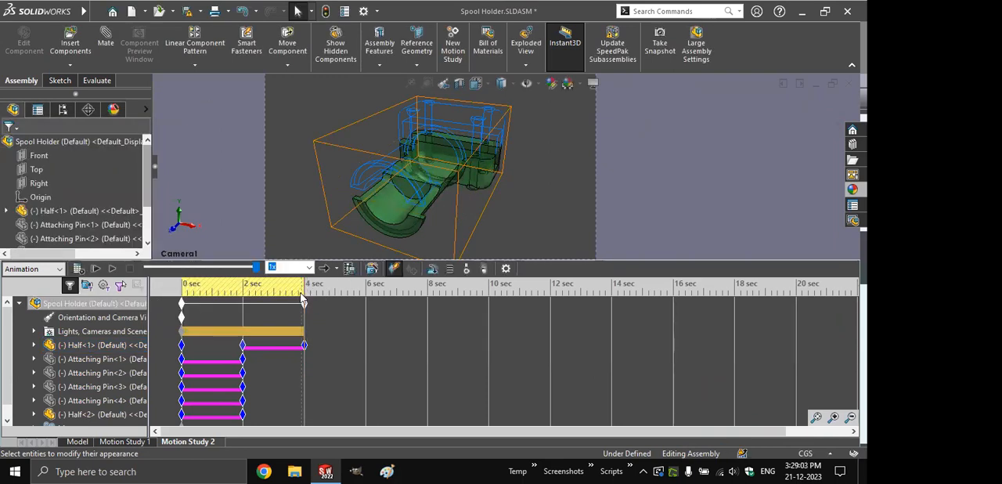
- Compare the appearance and transparency properties stored in Half<1>'s keys at 2 and 4 seconds
{"action": "left_click", "coordinate": [305, 347]}
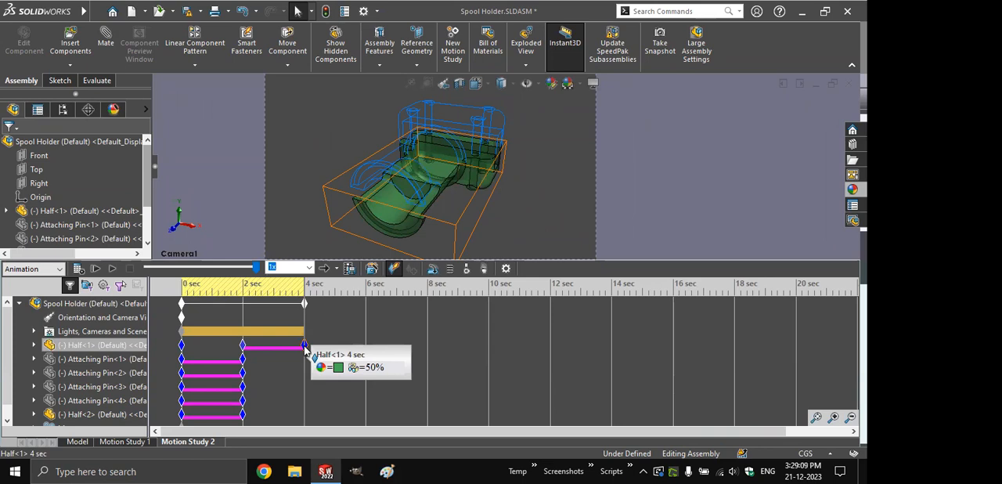
{"action": "left_click", "coordinate": [243, 345]}
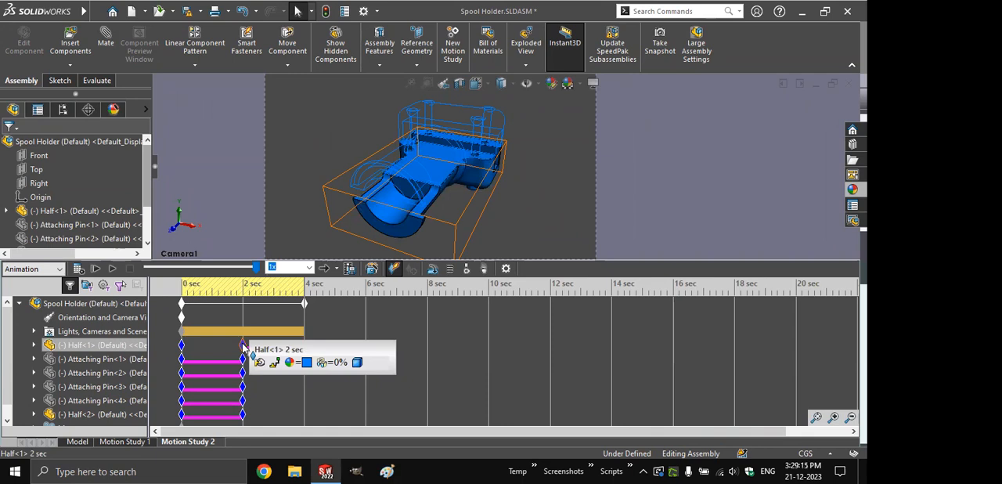
{"action": "left_click", "coordinate": [303, 345]}
{"action": "left_click", "coordinate": [239, 350]}
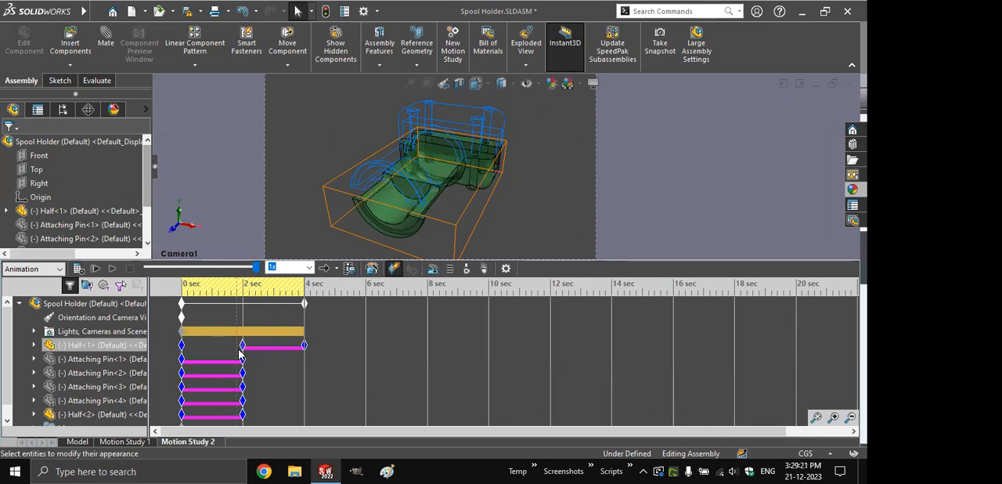
{"action": "left_click", "coordinate": [242, 346]}
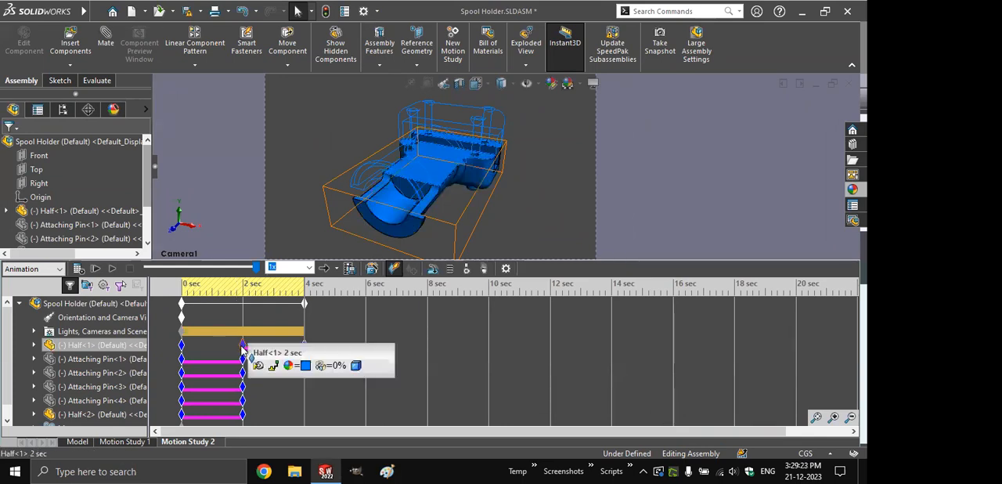
{"action": "left_click", "coordinate": [228, 327]}
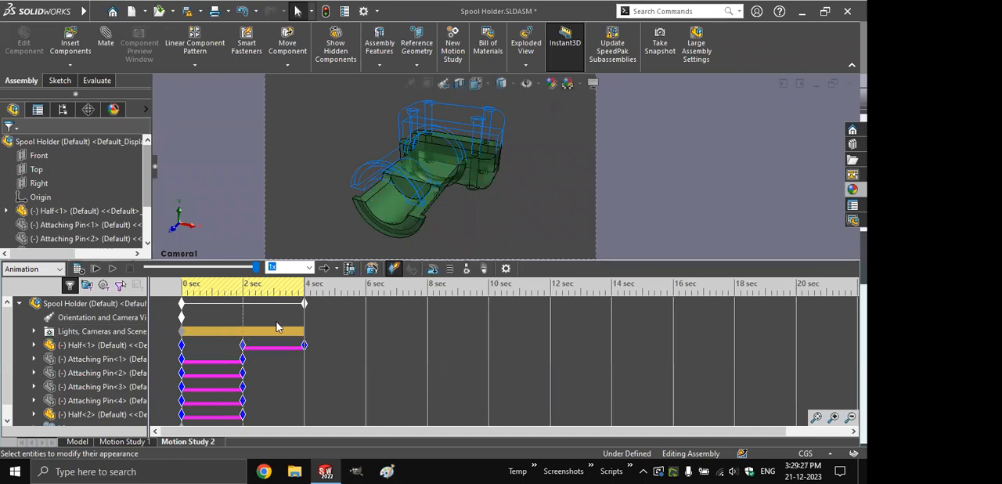
- Delete the 2-second keys of both halves and all four attaching pins, and scrub the timeline from 0 to 4 seconds
{"action": "scroll", "coordinate": [271, 326], "scroll_direction": "down", "scroll_amount": 1}
{"action": "left_click_drag", "start_coordinate": [253, 418], "coordinate": [171, 332]}
{"action": "key", "text": "Delete"}
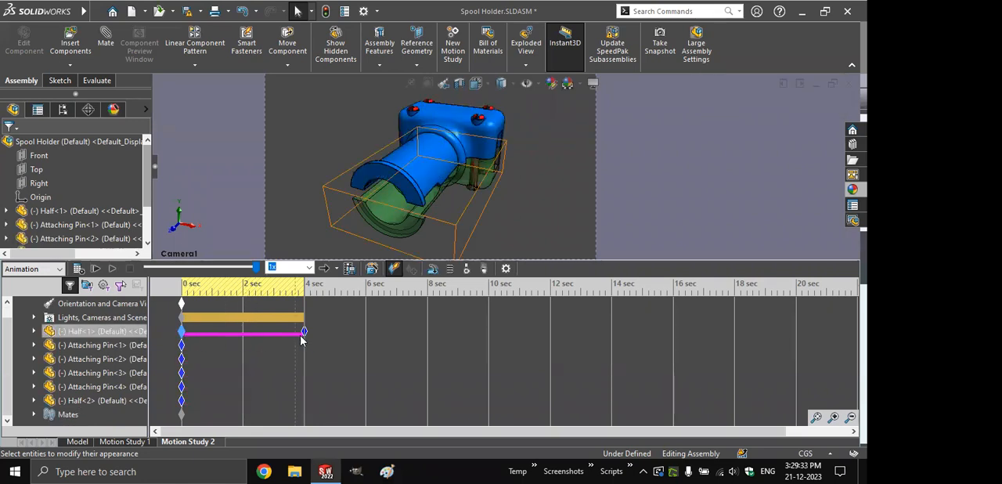
{"action": "left_click", "coordinate": [183, 284]}
{"action": "left_click_drag", "start_coordinate": [184, 283], "coordinate": [306, 289]}
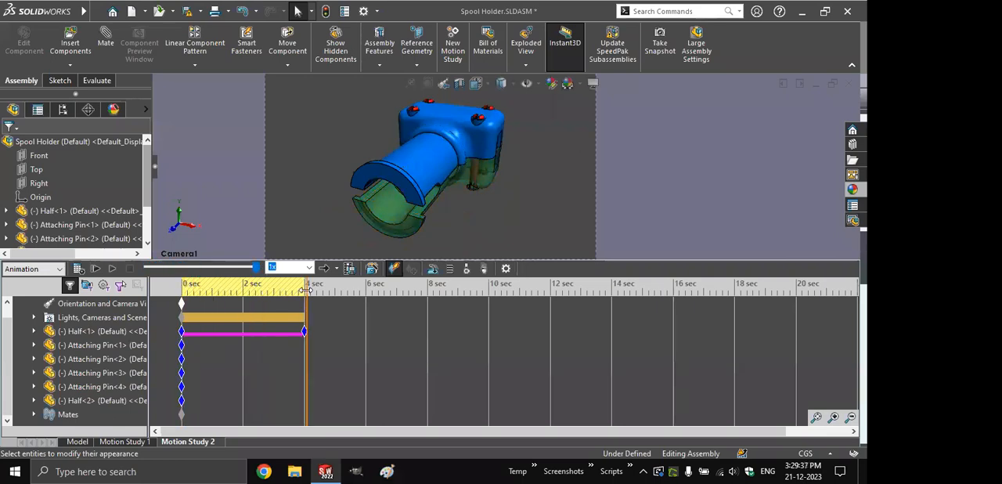
- Set the interpolation mode of Half<1>'s 4-second key to Snap and play the animation
{"action": "left_click", "coordinate": [304, 344]}
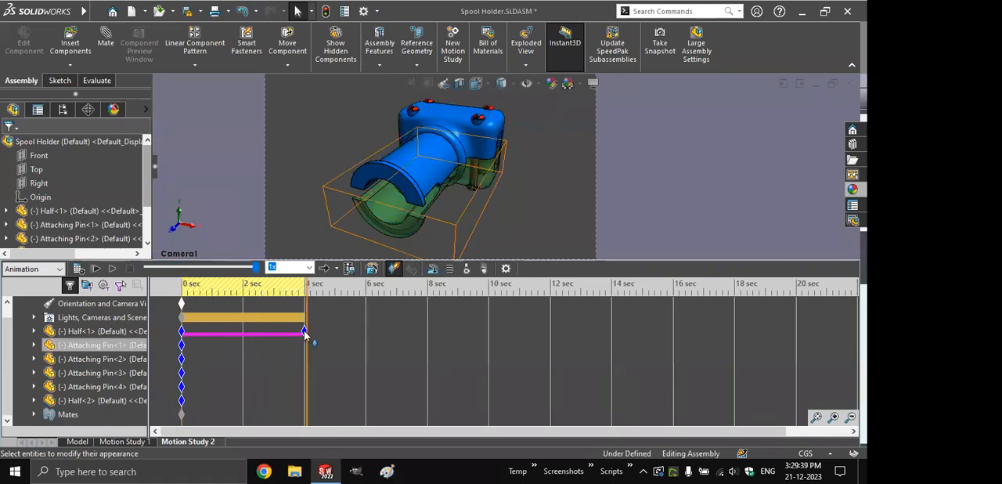
{"action": "left_click", "coordinate": [304, 332]}
{"action": "right_click", "coordinate": [305, 332]}
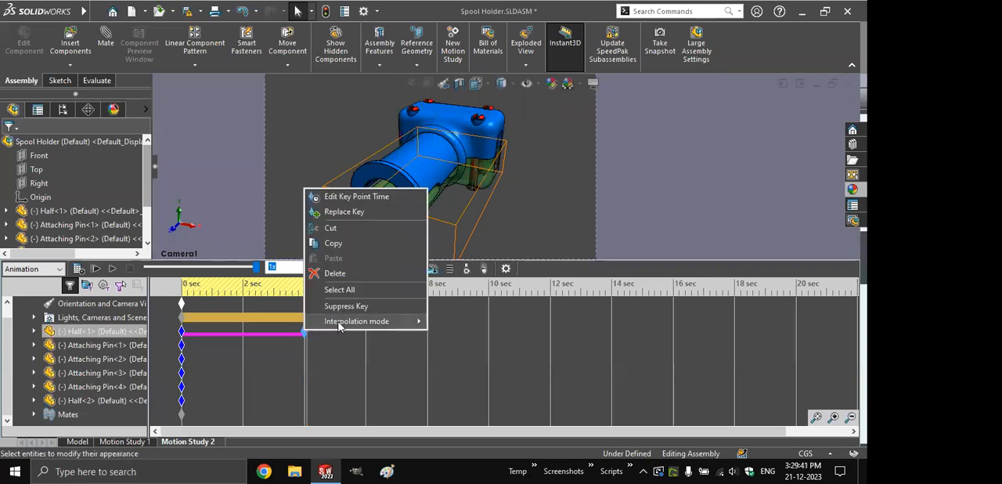
{"action": "mouse_move", "coordinate": [339, 327]}
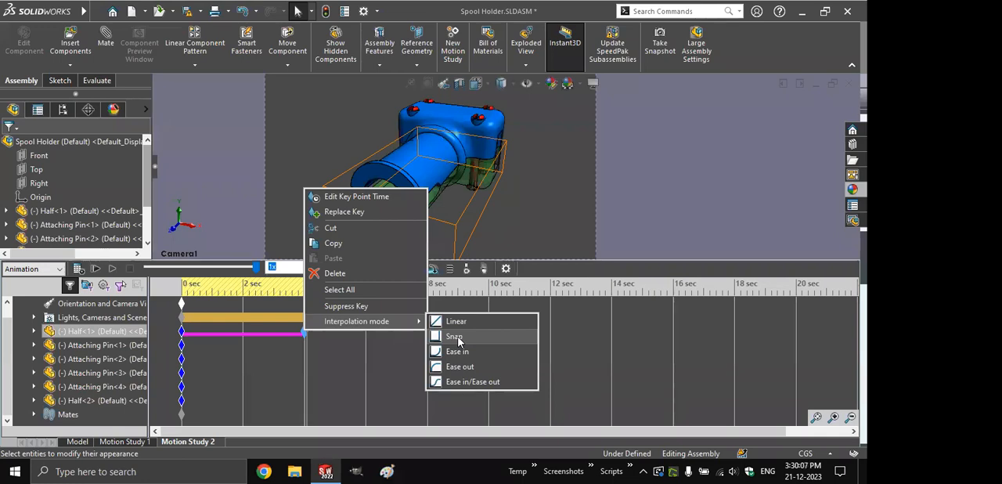
{"action": "left_click", "coordinate": [457, 337]}
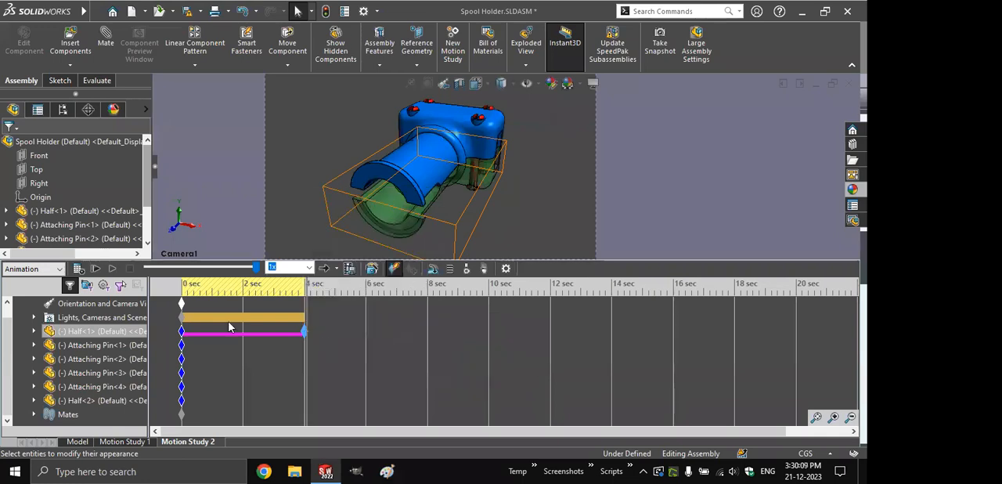
{"action": "left_click", "coordinate": [112, 269]}
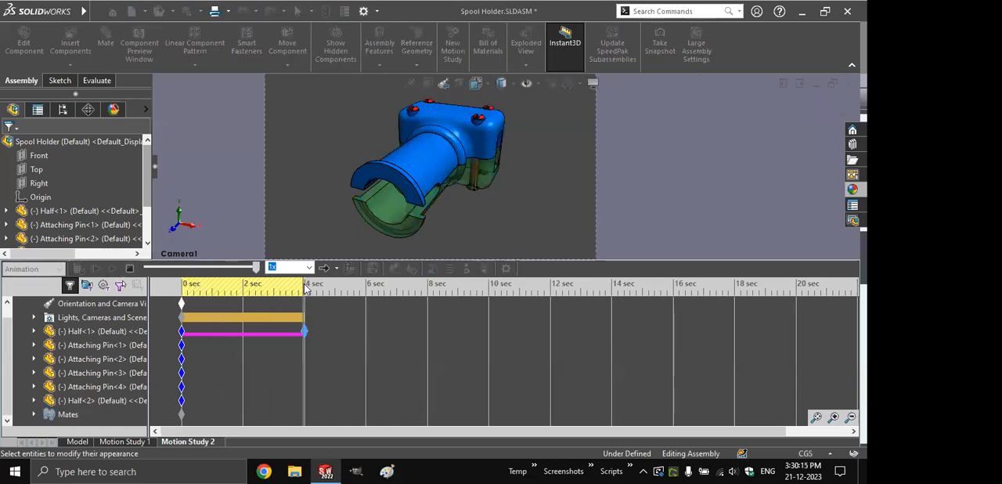
- Set the interpolation mode of Half<1>'s 4-second key to Ease in/Ease out, calculate the motion study, and save the assembly
{"action": "right_click", "coordinate": [306, 332]}
{"action": "mouse_move", "coordinate": [391, 321]}
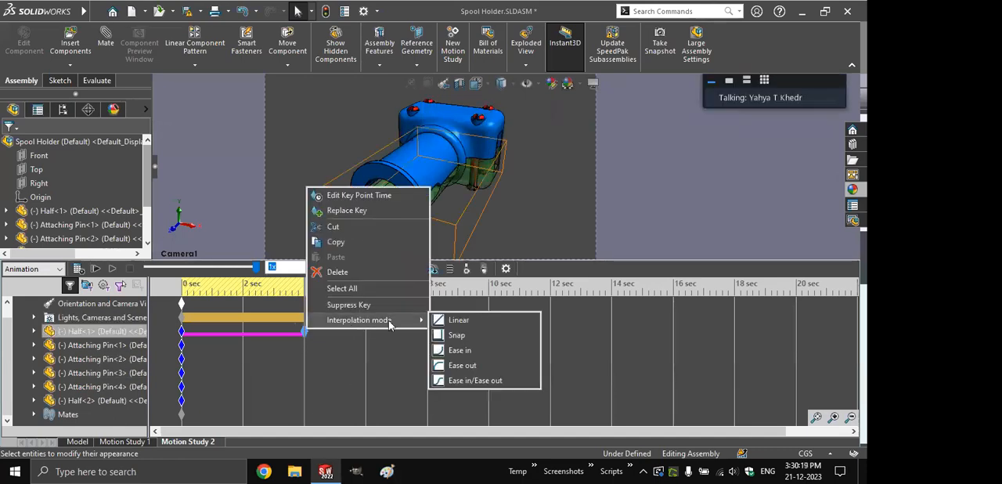
{"action": "left_click", "coordinate": [478, 380]}
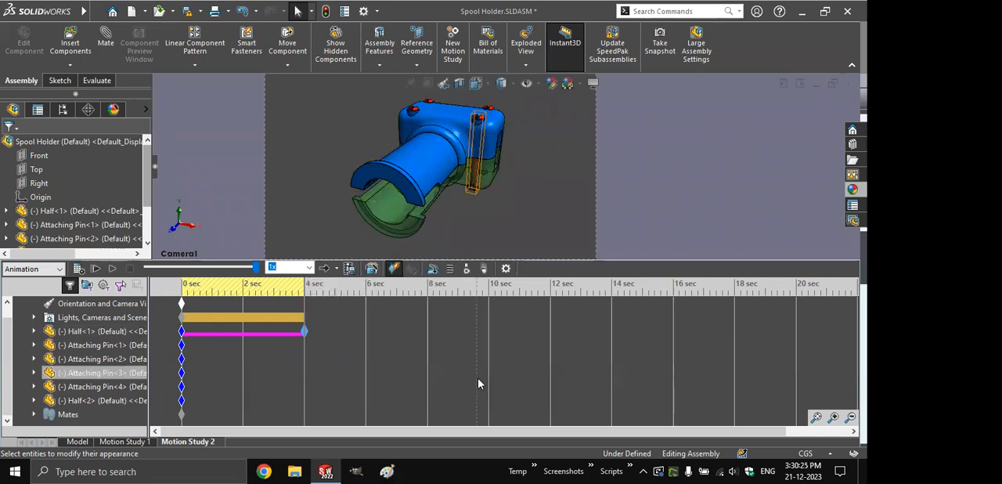
{"action": "left_click", "coordinate": [80, 269]}
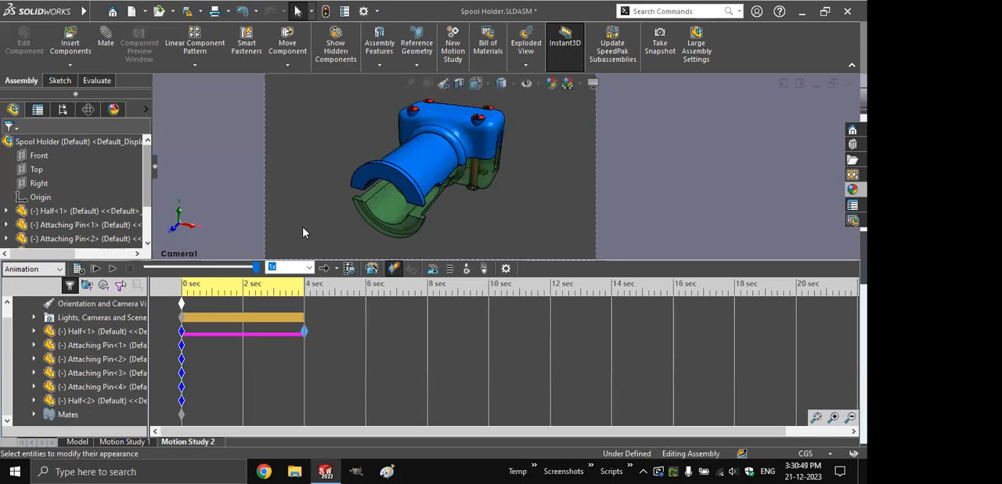
{"action": "key", "text": "ctrl+s"}
- Switch via the slide's Linear (Actuator) topic to the Passive Pressure Gauge assembly in SolidWorks, and move the piston down and back up
{"action": "left_click", "coordinate": [260, 201]}
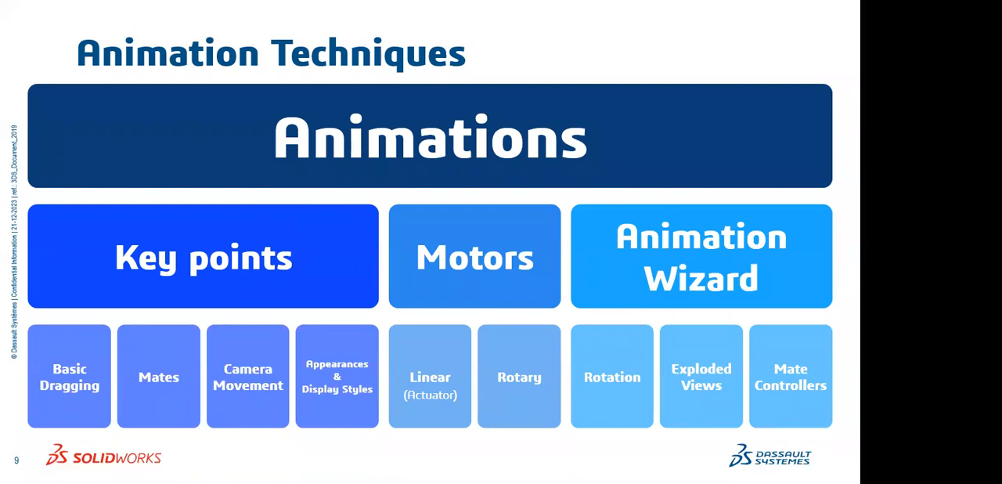
{"action": "left_click", "coordinate": [437, 355]}
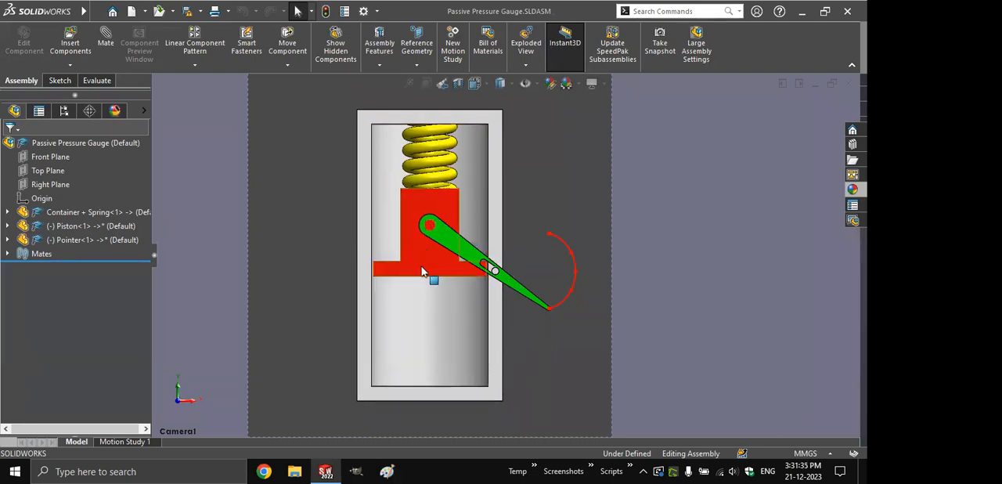
{"action": "left_click_drag", "start_coordinate": [426, 267], "coordinate": [443, 391]}
{"action": "left_click", "coordinate": [565, 337]}
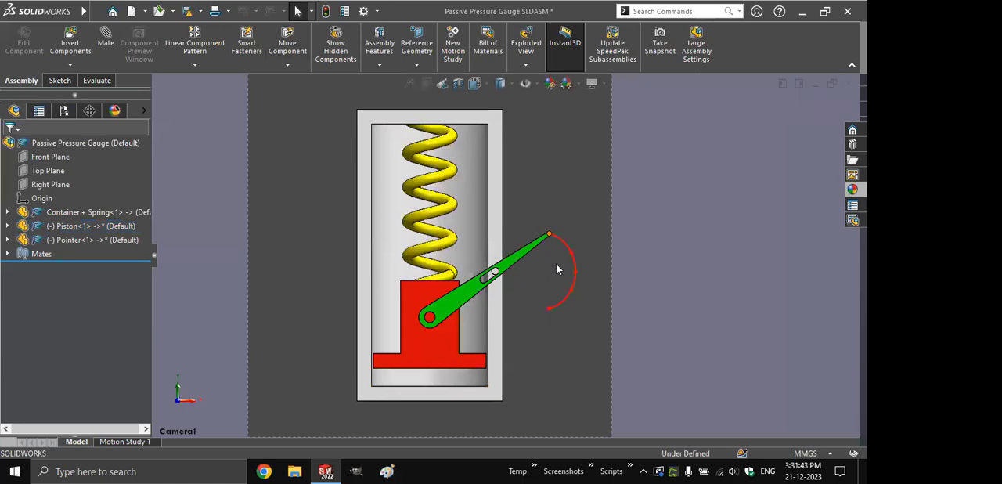
{"action": "left_click_drag", "start_coordinate": [454, 353], "coordinate": [430, 123]}
{"action": "left_click", "coordinate": [529, 154]}
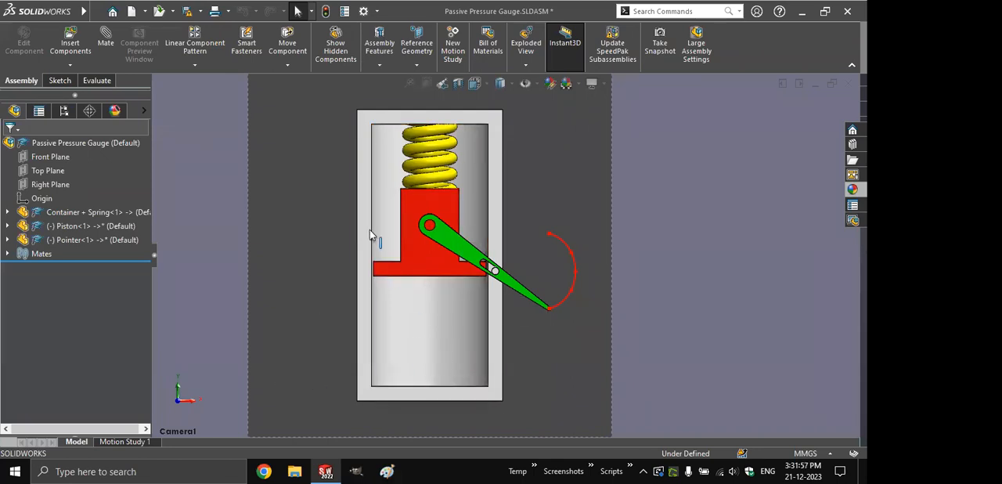
- Create a new motion study and start a linear motor acting on the upper face of the piston's flange
{"action": "left_click", "coordinate": [459, 54]}
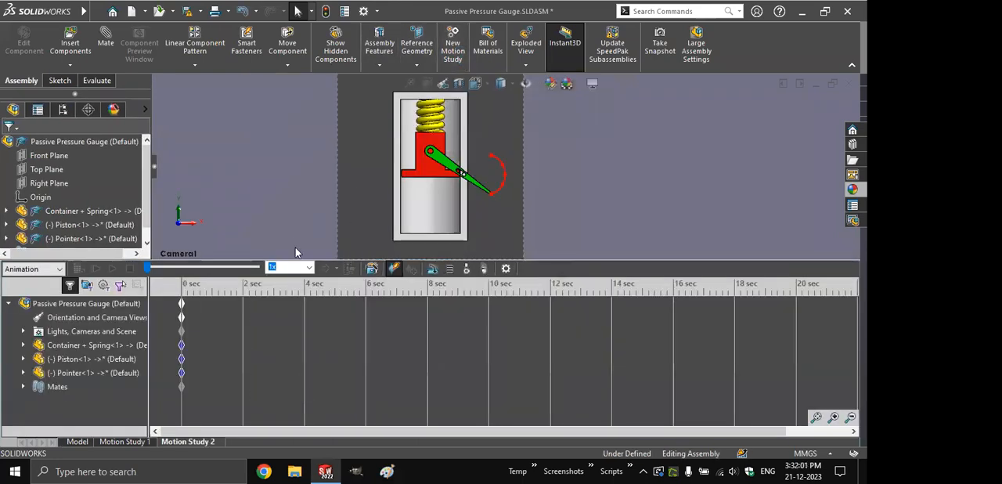
{"action": "left_click", "coordinate": [372, 269]}
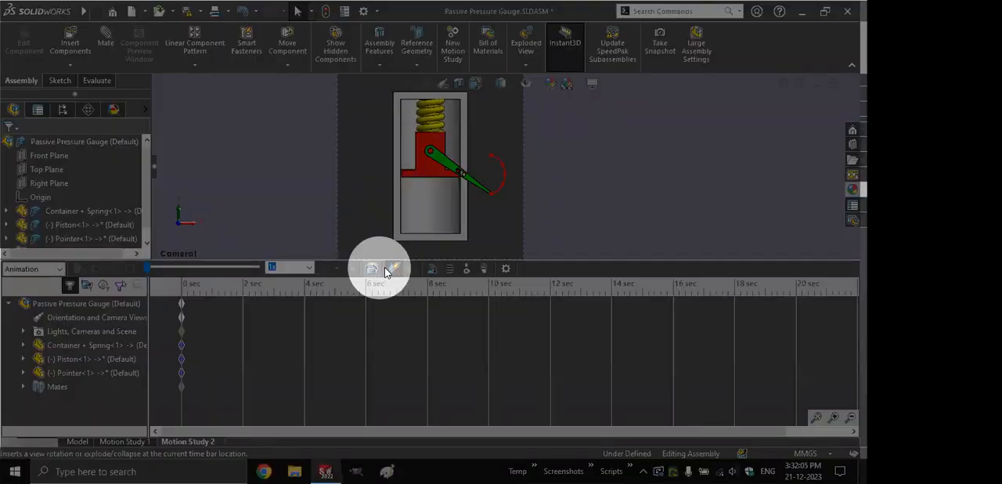
{"action": "left_click", "coordinate": [433, 271]}
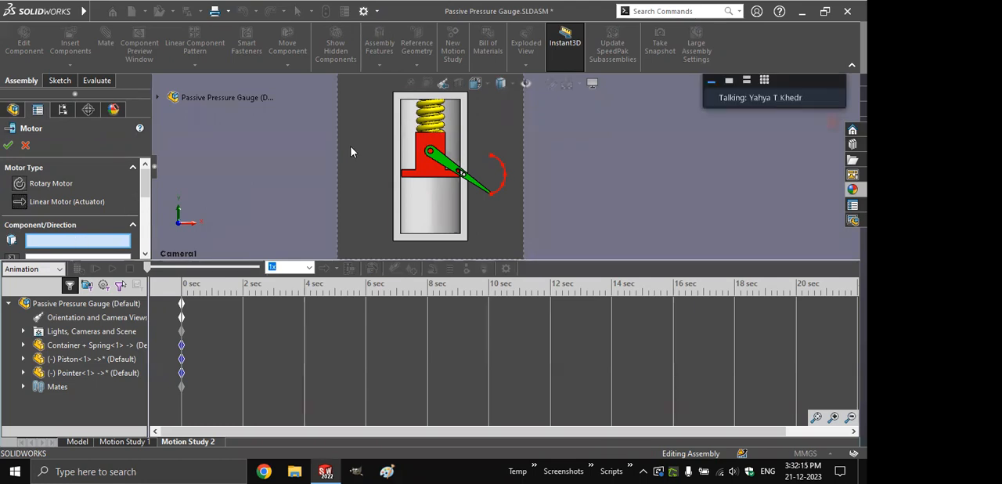
{"action": "key", "text": "ctrl+7"}
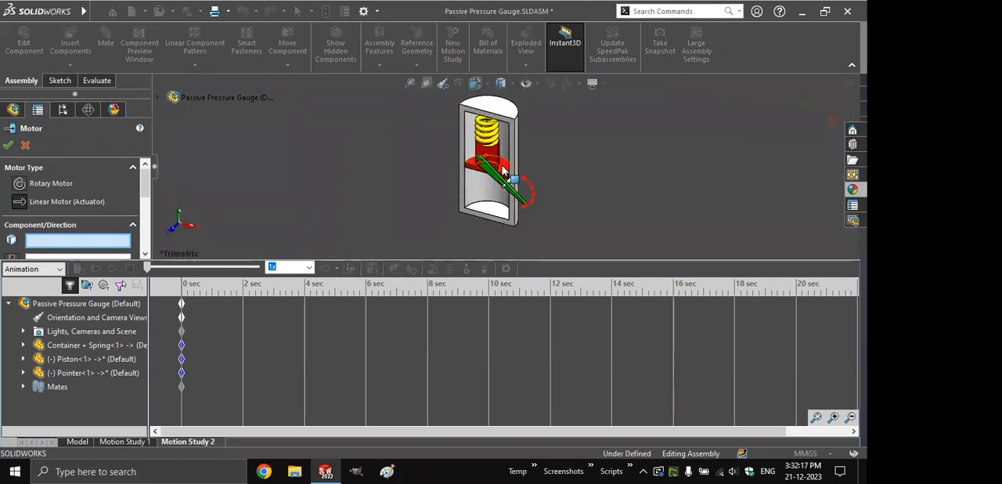
{"action": "scroll", "coordinate": [500, 161], "scroll_direction": "down", "scroll_amount": 3}
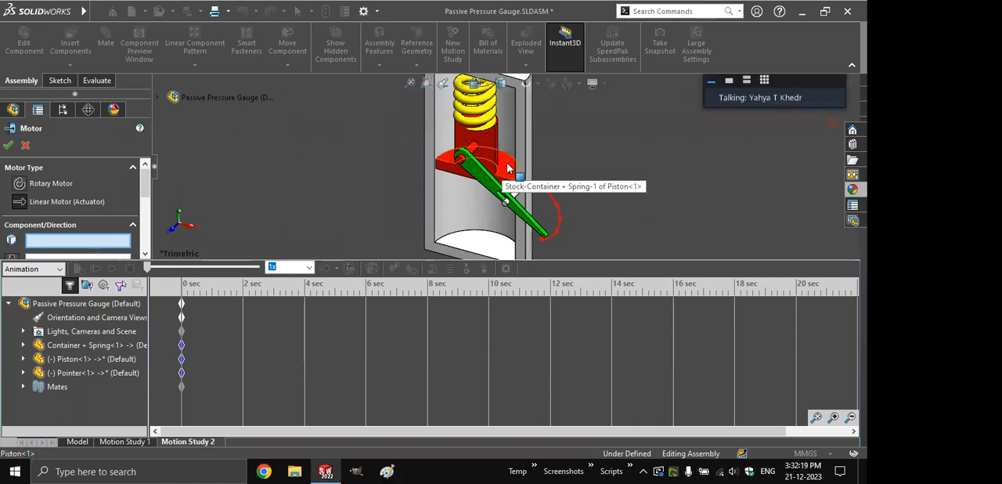
{"action": "left_click", "coordinate": [502, 162]}
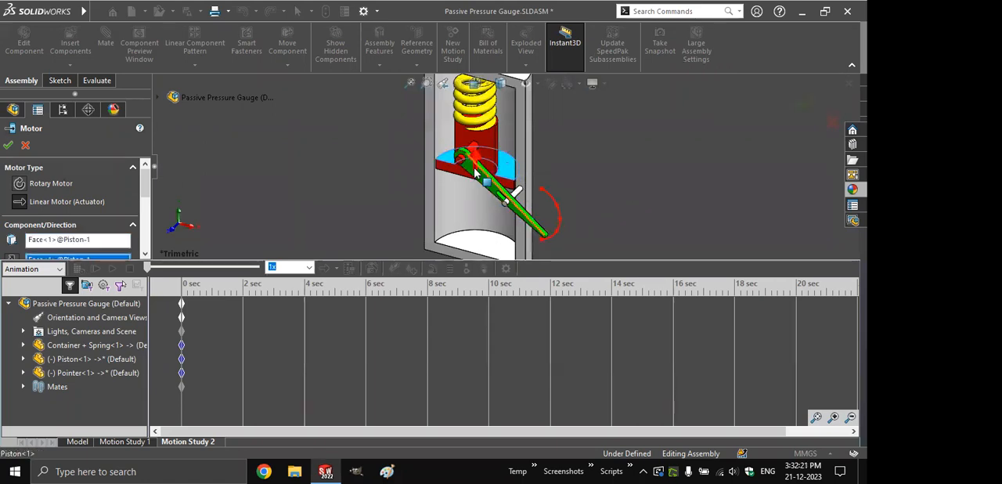
- Set the linear motor to move the piston relative to the Container + Spring component
{"action": "left_click_drag", "start_coordinate": [147, 188], "coordinate": [147, 202]}
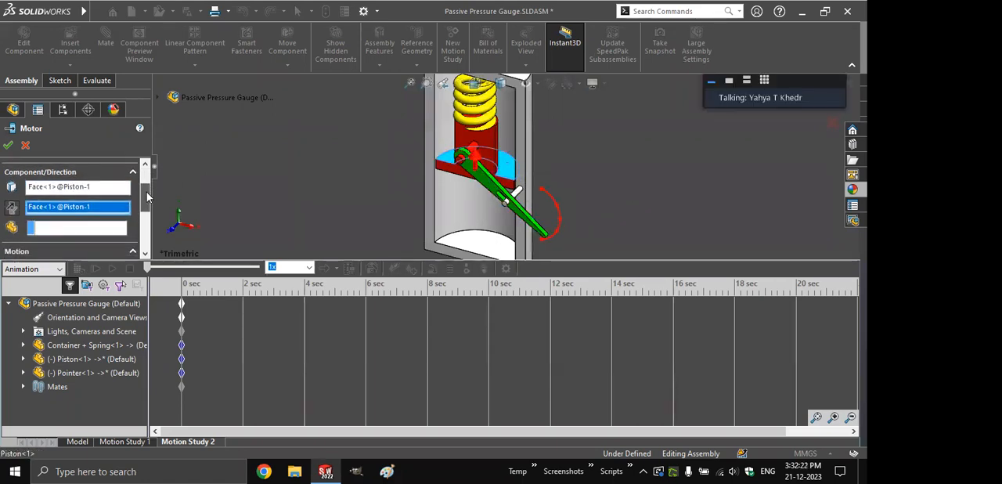
{"action": "left_click", "coordinate": [45, 223]}
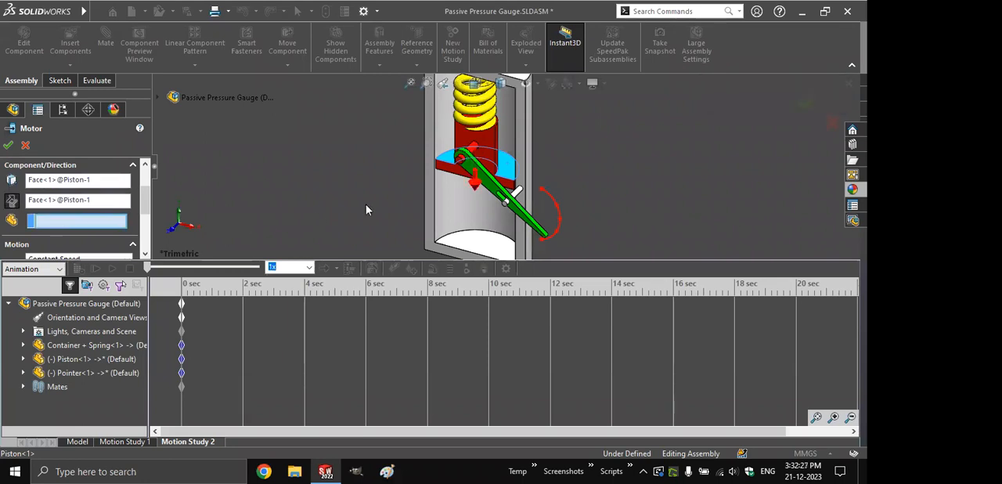
{"action": "left_click", "coordinate": [439, 199]}
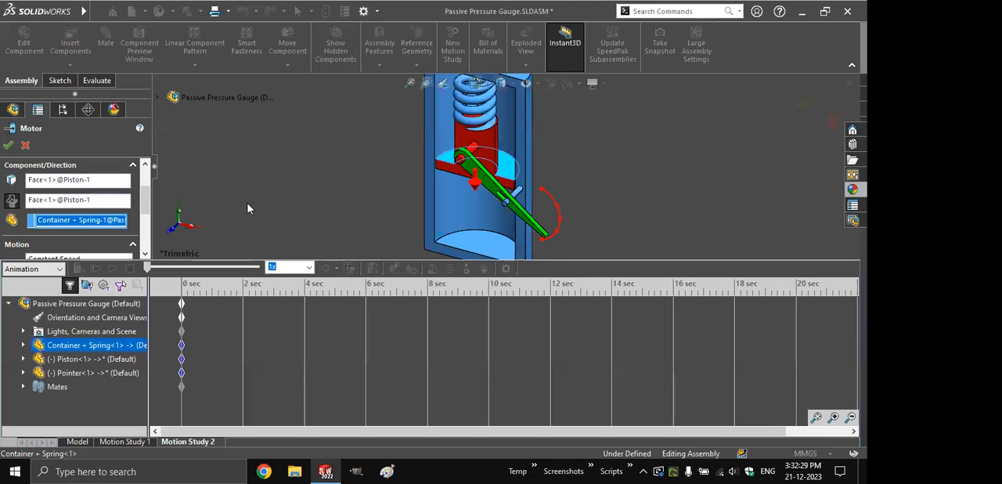
- Define the linear motor's motion as a Distance of 30 mm from 0 seconds with a duration of 2 seconds
{"action": "left_click_drag", "start_coordinate": [145, 201], "coordinate": [145, 220]}
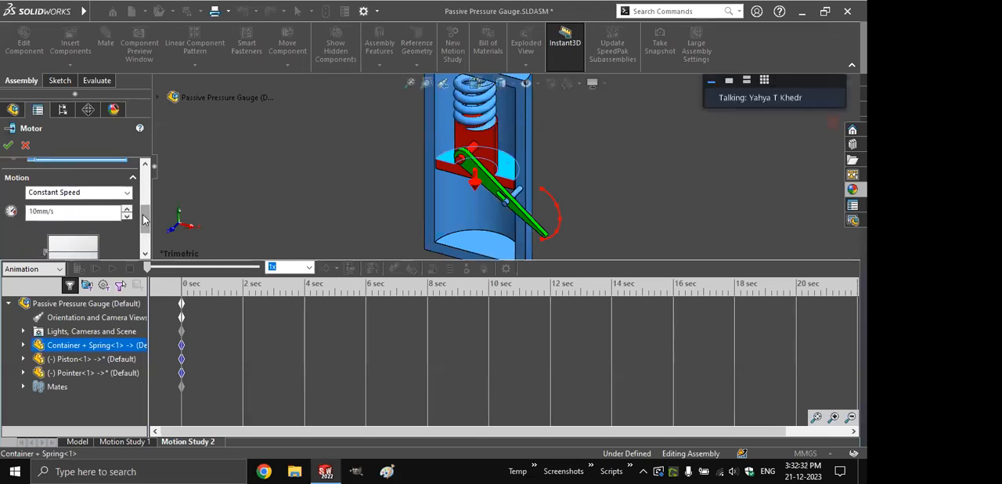
{"action": "left_click", "coordinate": [44, 193]}
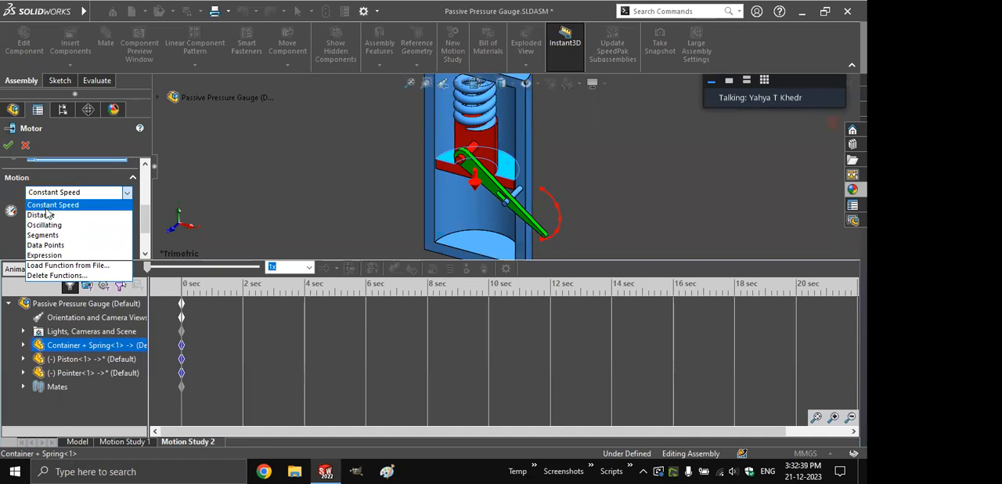
{"action": "left_click", "coordinate": [45, 214]}
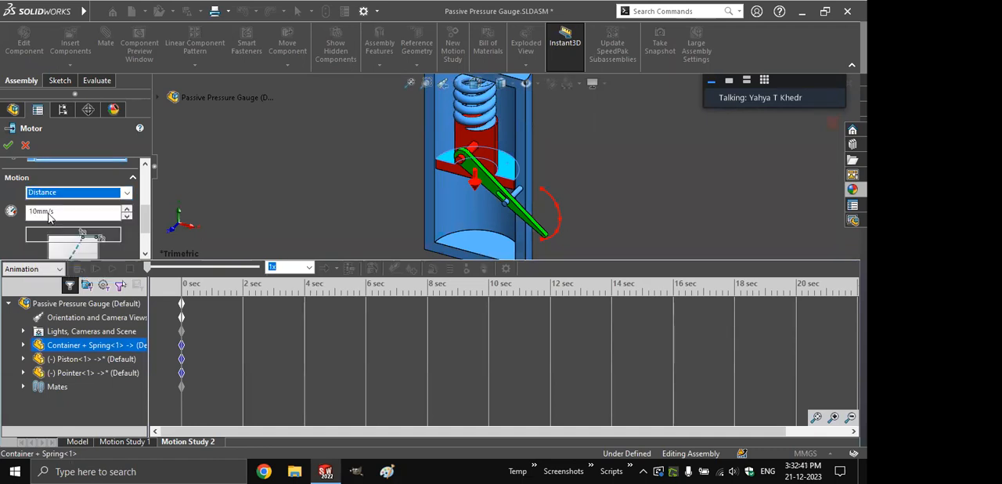
{"action": "scroll", "coordinate": [59, 223], "scroll_direction": "down", "scroll_amount": 1}
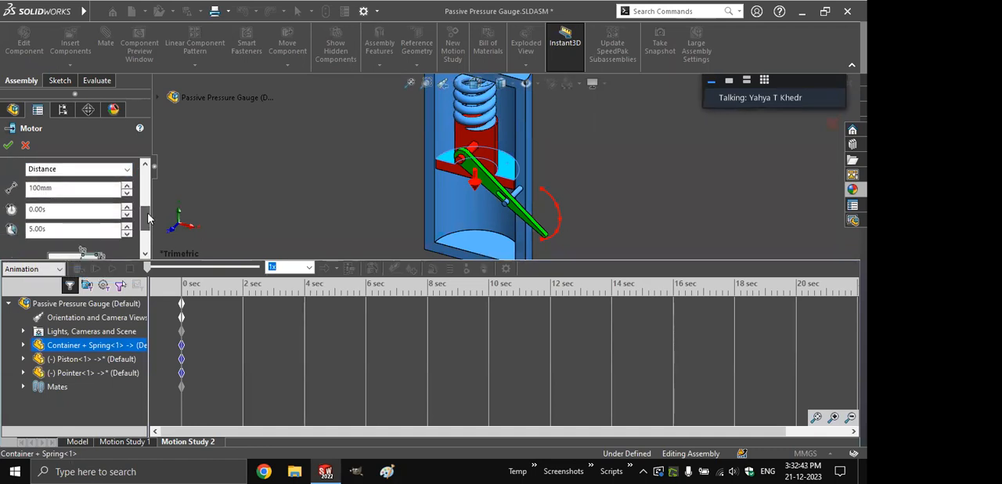
{"action": "double_click", "coordinate": [62, 225]}
{"action": "type", "text": "2"}
{"action": "double_click", "coordinate": [30, 188]}
{"action": "type", "text": "30"}
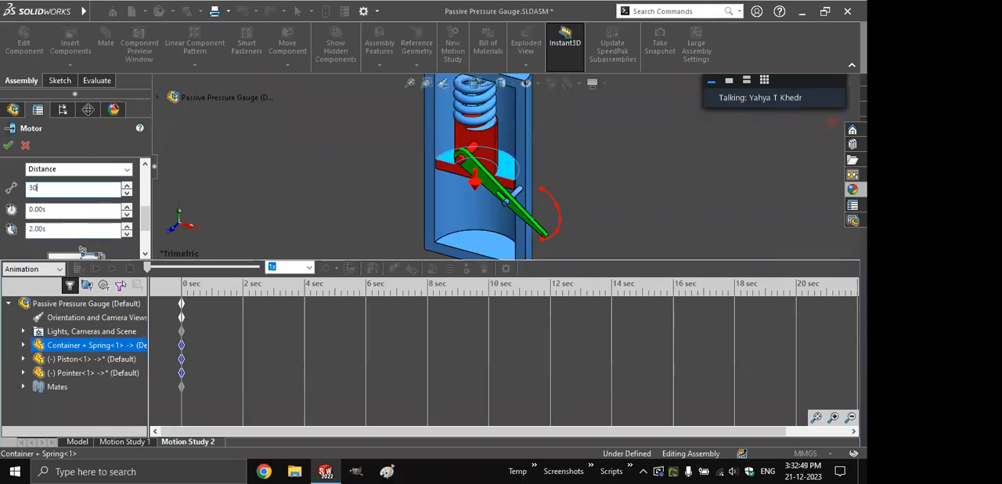
{"action": "left_click", "coordinate": [7, 145]}
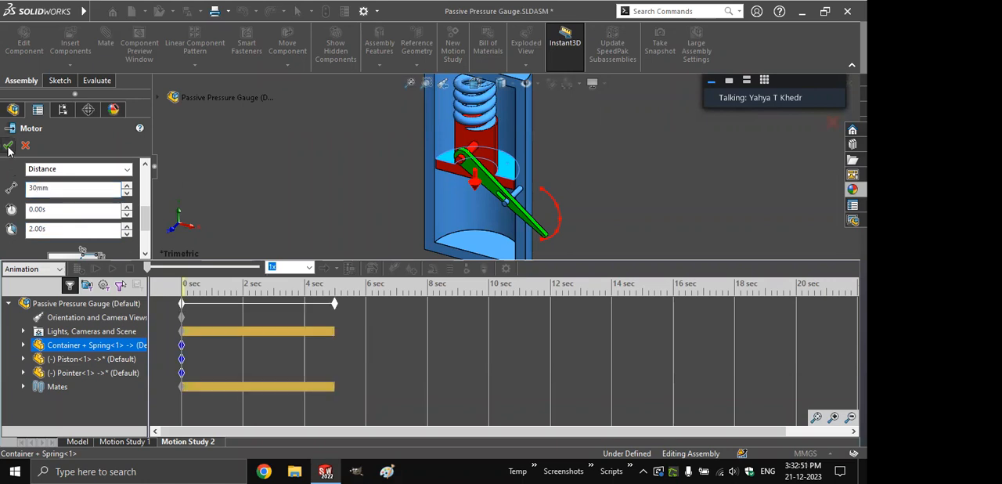
- Shorten the motion study to 2 seconds and calculate it
{"action": "left_click_drag", "start_coordinate": [321, 306], "coordinate": [243, 310]}
{"action": "key", "text": "ctrl"}
{"action": "key", "text": "ctrl"}
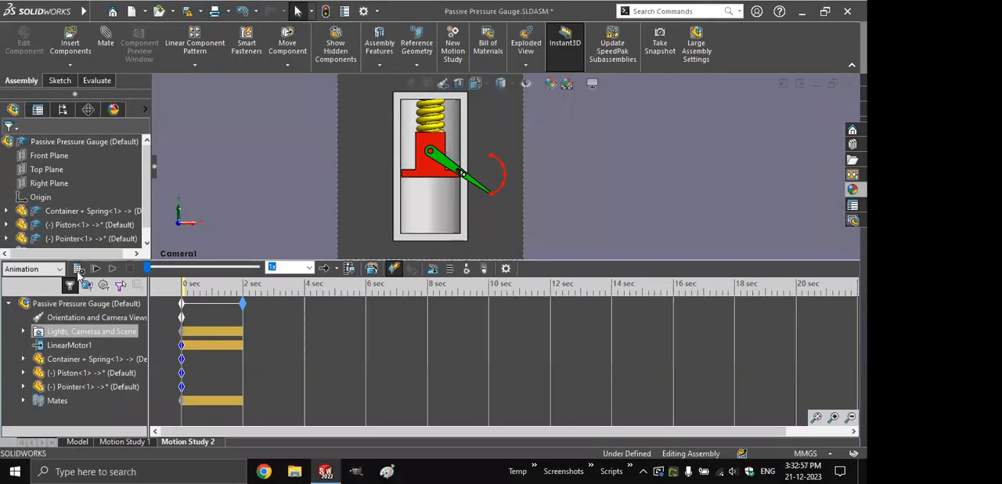
{"action": "left_click", "coordinate": [79, 268]}
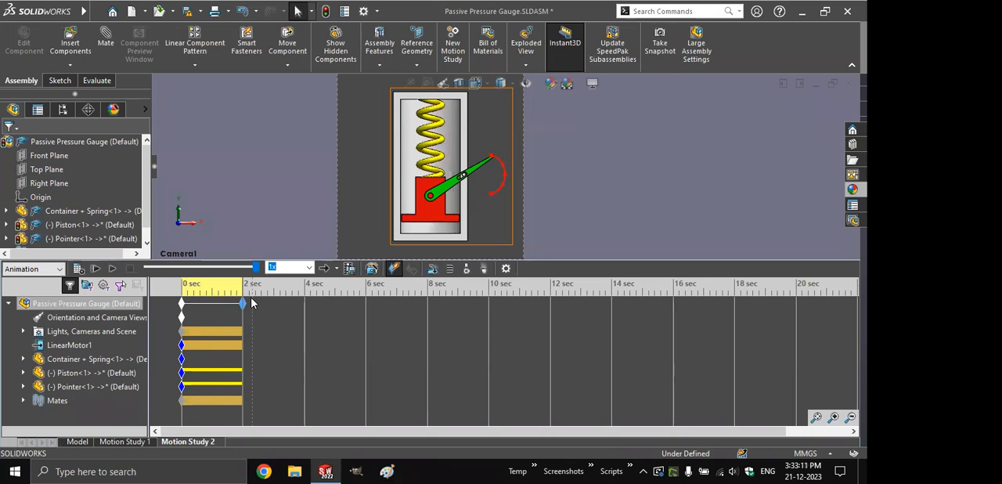
- Extend the motion study to 4 seconds and reverse the direction of the linear motor
{"action": "left_click_drag", "start_coordinate": [243, 303], "coordinate": [304, 303]}
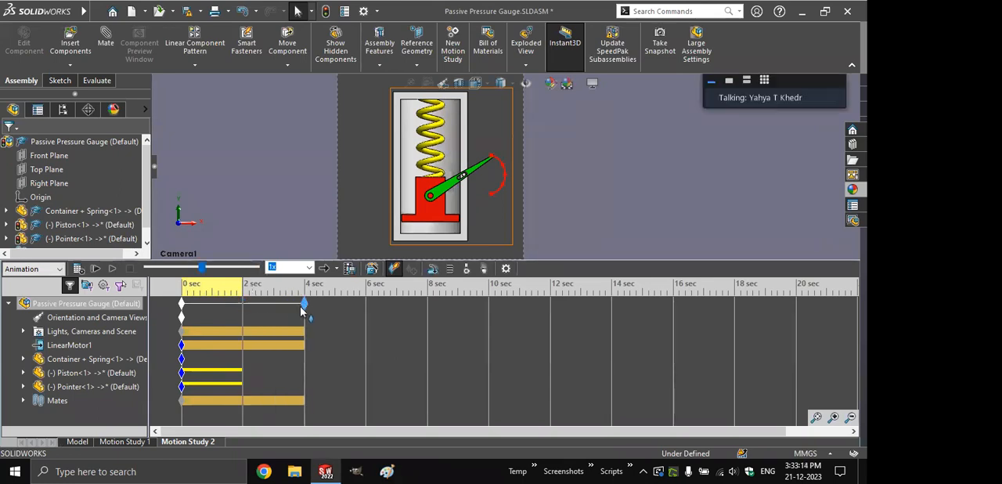
{"action": "right_click", "coordinate": [242, 343]}
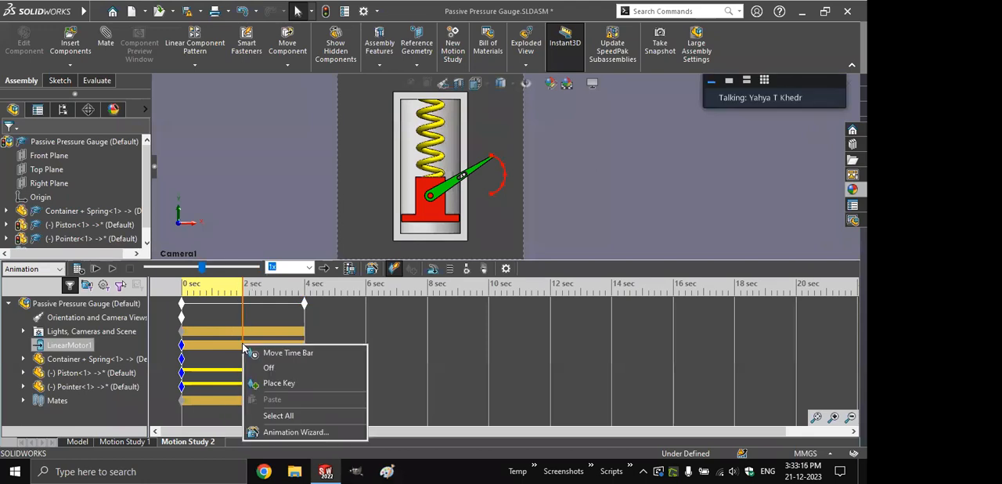
{"action": "right_click", "coordinate": [83, 346]}
{"action": "left_click", "coordinate": [111, 199]}
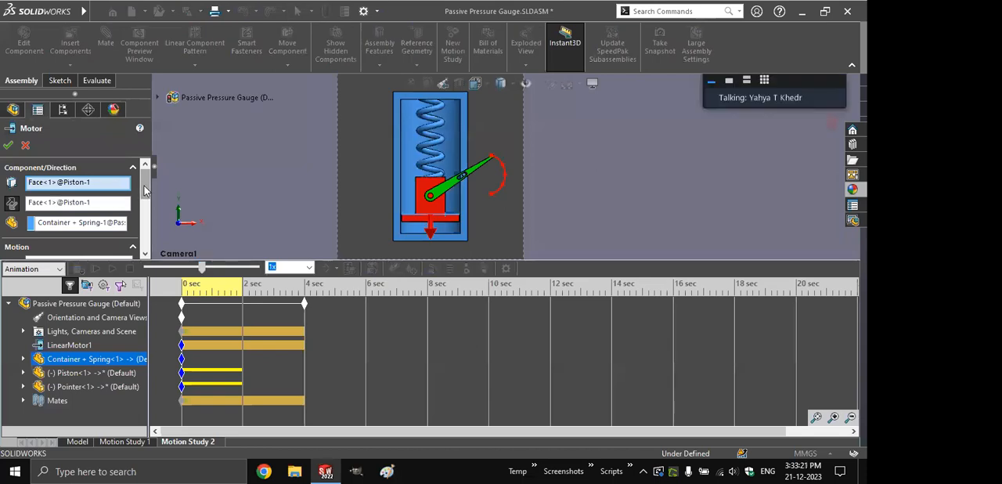
{"action": "scroll", "coordinate": [145, 191], "scroll_direction": "down", "scroll_amount": 3}
{"action": "scroll", "coordinate": [146, 208], "scroll_direction": "up", "scroll_amount": 2}
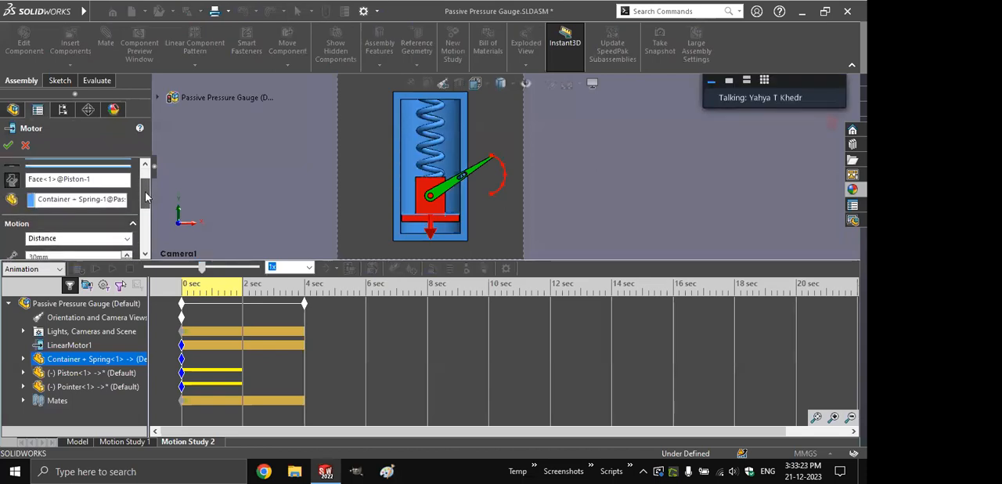
{"action": "left_click", "coordinate": [11, 188]}
{"action": "left_click", "coordinate": [8, 146]}
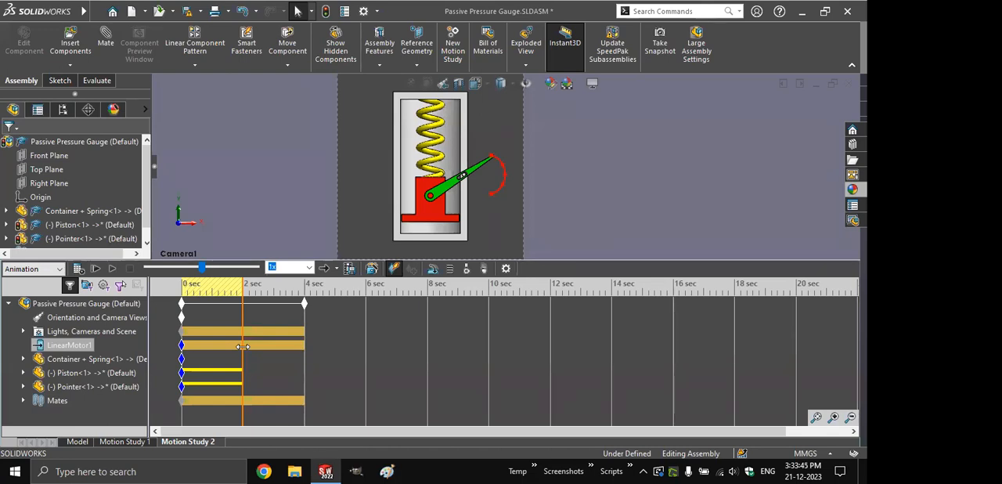
- Return the time bar to 0 seconds and flip the linear motor's direction back to downward
{"action": "left_click_drag", "start_coordinate": [237, 343], "coordinate": [181, 345]}
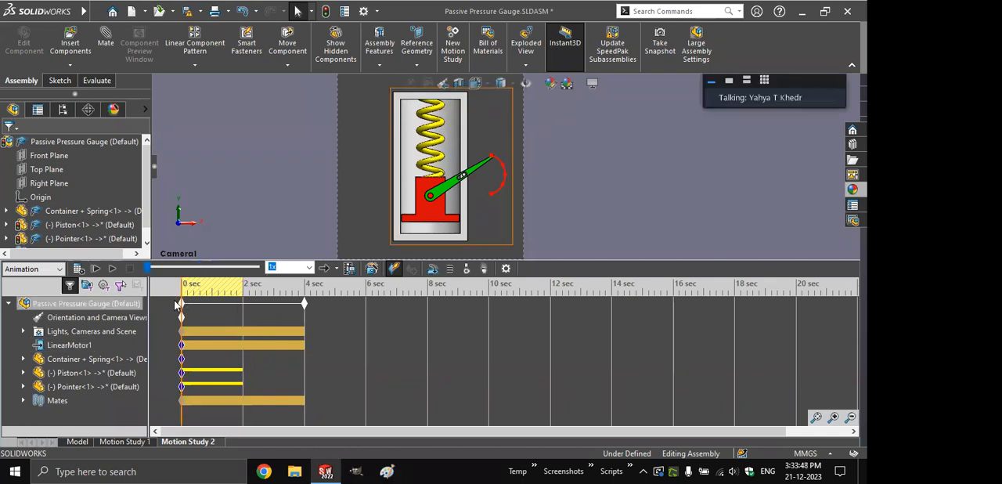
{"action": "right_click", "coordinate": [78, 345]}
{"action": "left_click", "coordinate": [117, 194]}
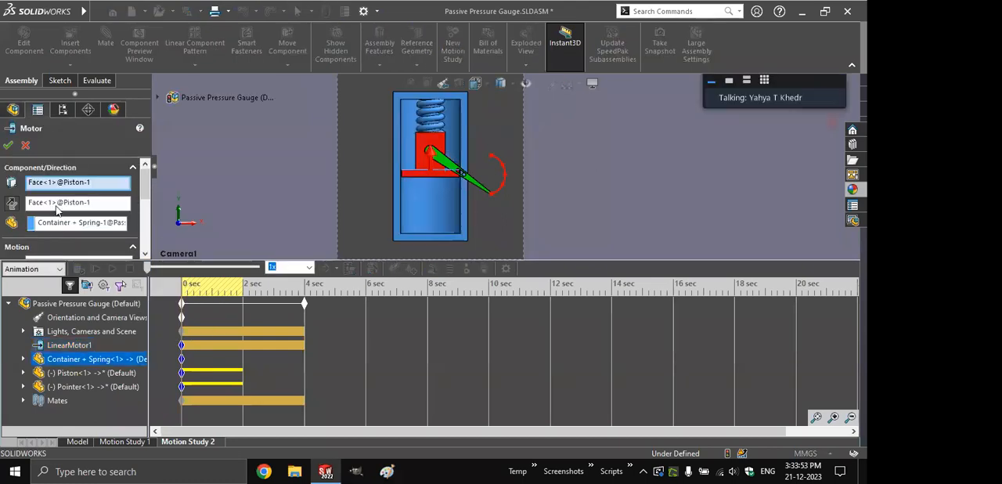
{"action": "left_click", "coordinate": [10, 203]}
- Change the linear motor's motion to Oscillating with a displacement of 30 mm
{"action": "scroll", "coordinate": [78, 203], "scroll_direction": "down", "scroll_amount": 3}
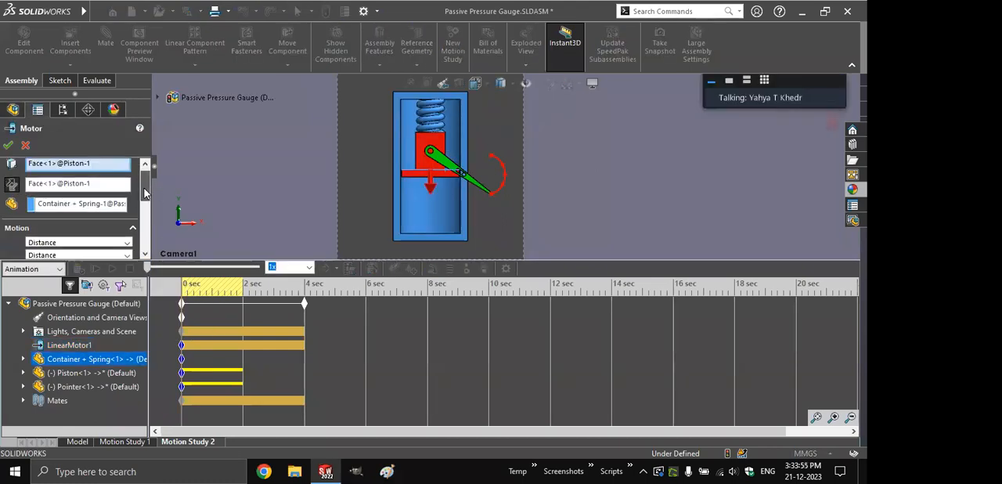
{"action": "left_click", "coordinate": [31, 208]}
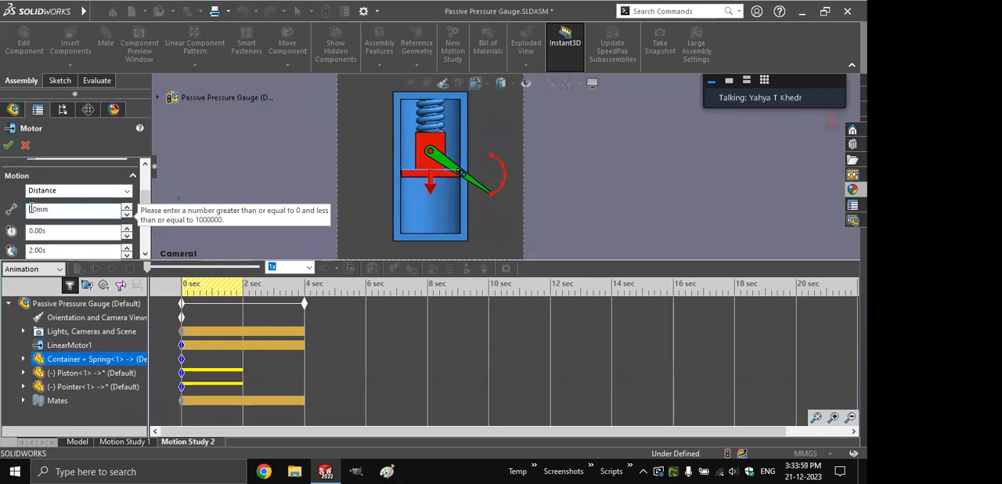
{"action": "left_click", "coordinate": [47, 190]}
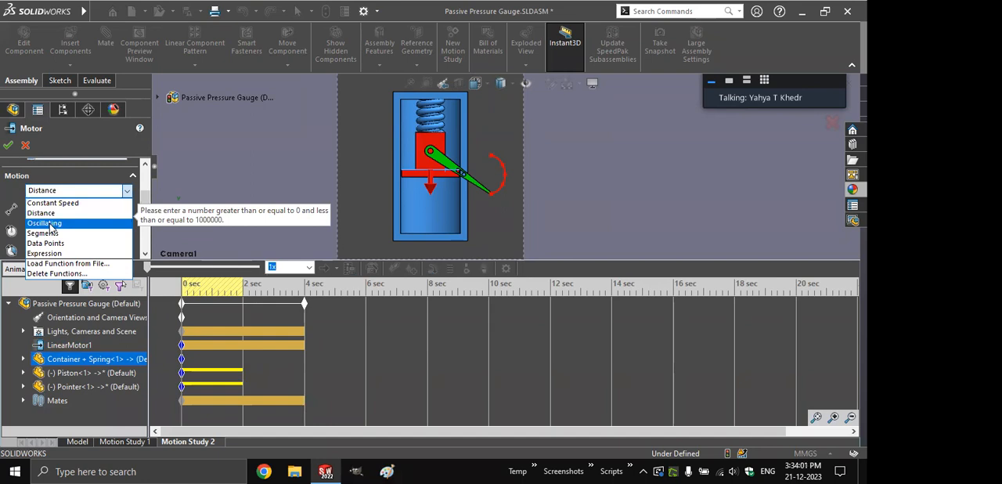
{"action": "left_click", "coordinate": [50, 224]}
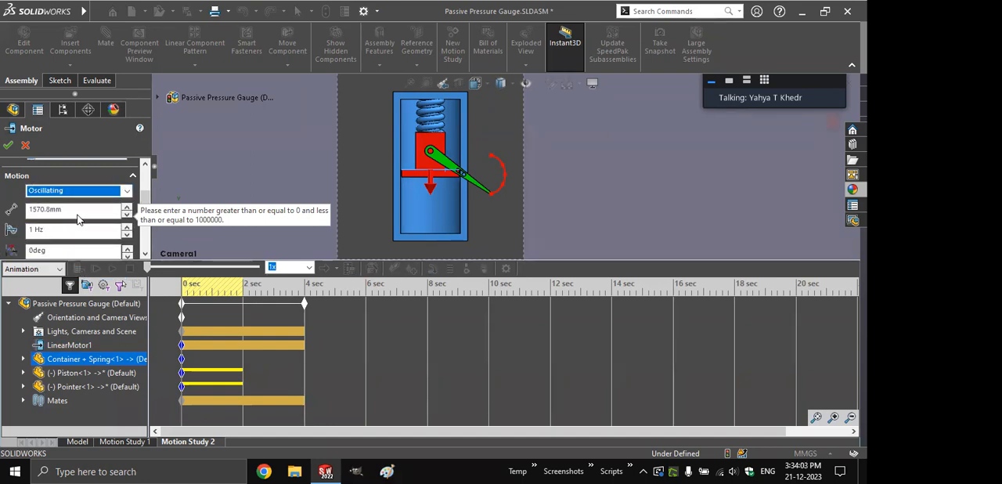
{"action": "left_click", "coordinate": [102, 209]}
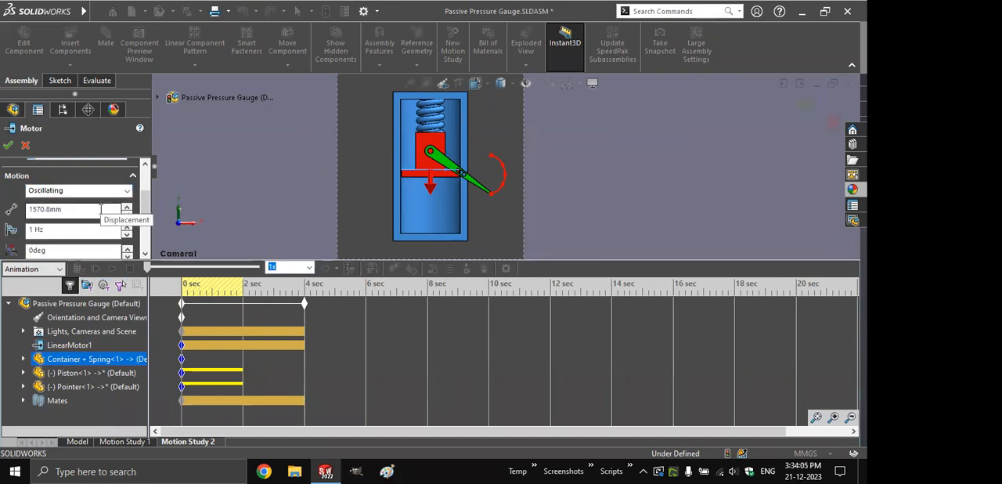
{"action": "left_click_drag", "start_coordinate": [105, 210], "coordinate": [8, 212]}
{"action": "type", "text": "30"}
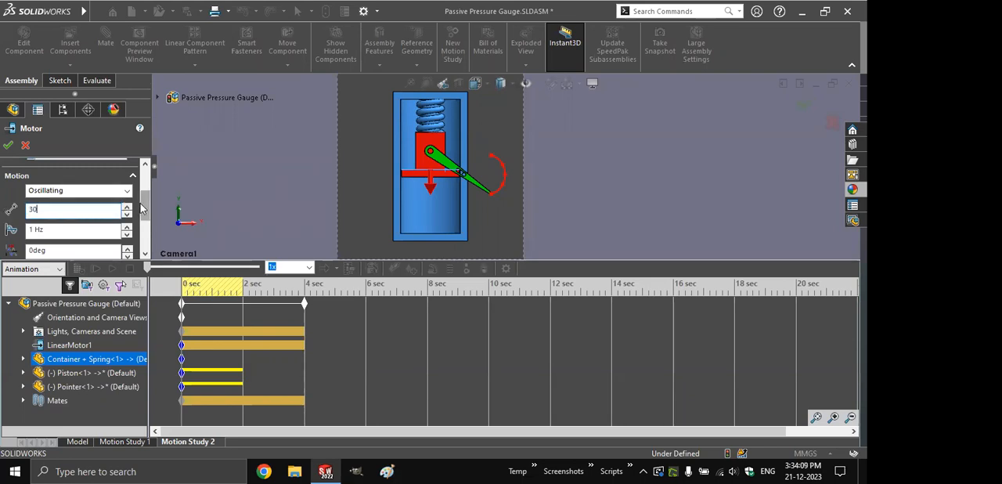
- Set the oscillating motor's frequency to 0.25 Hz, then calculate and play the motion study
{"action": "left_click_drag", "start_coordinate": [145, 208], "coordinate": [145, 215]}
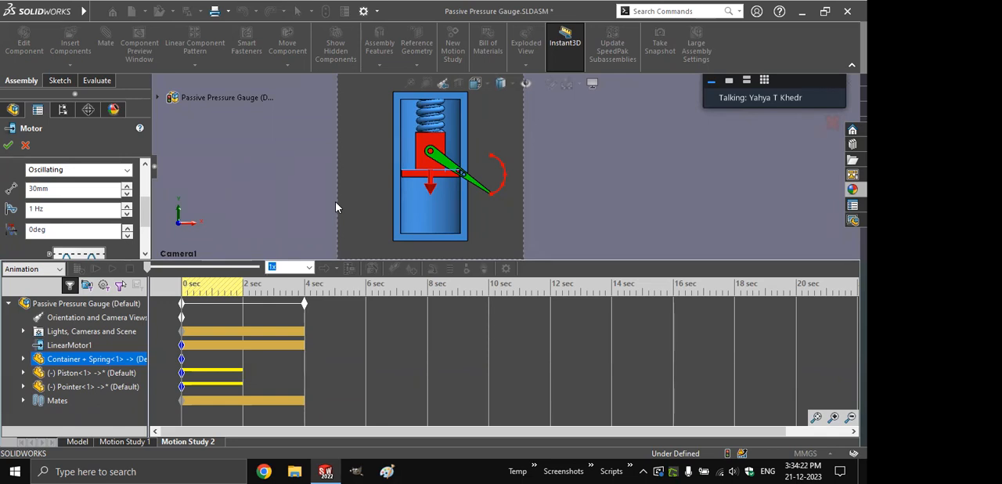
{"action": "left_click", "coordinate": [79, 209]}
{"action": "type", "text": "0.5"}
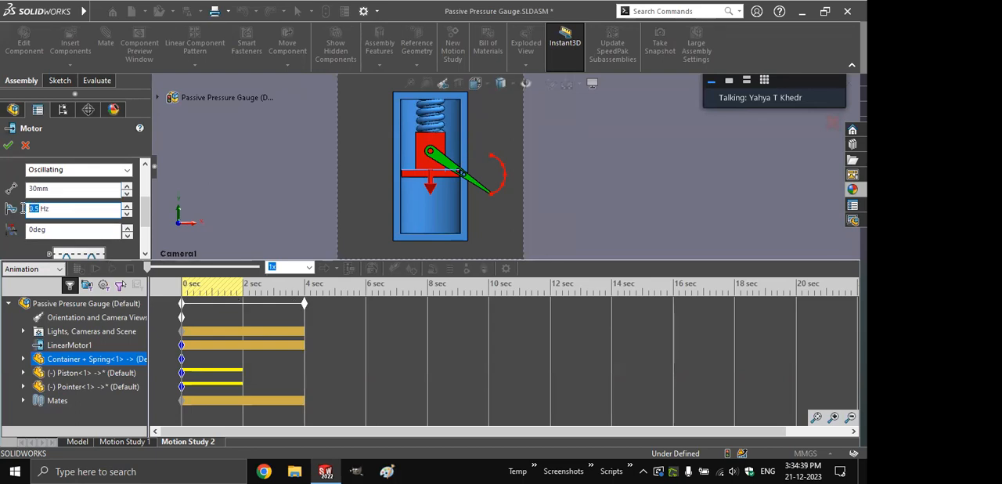
{"action": "left_click", "coordinate": [8, 145]}
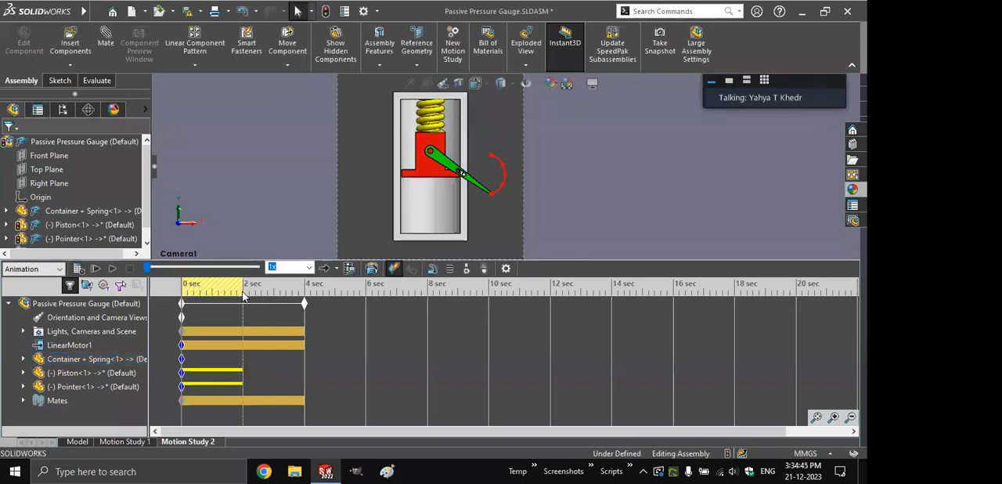
{"action": "left_click", "coordinate": [78, 268]}
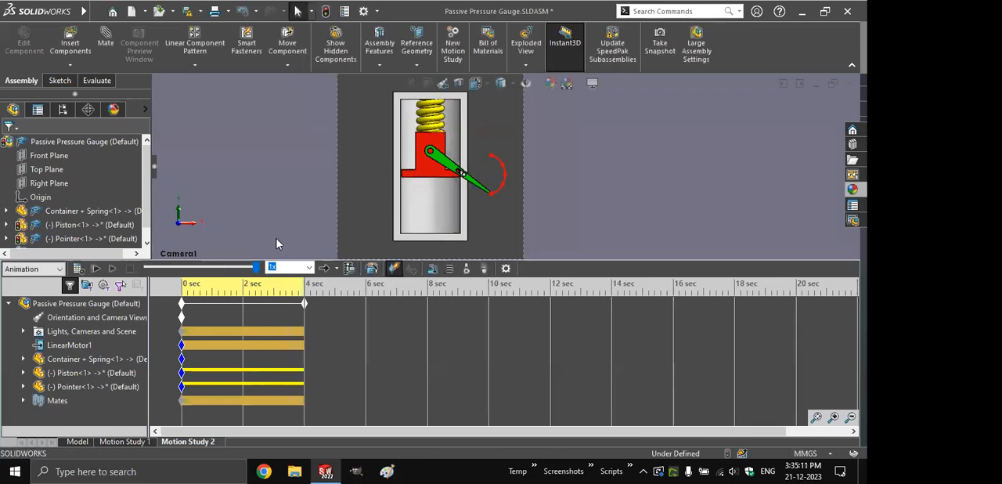
{"action": "left_click", "coordinate": [112, 269]}
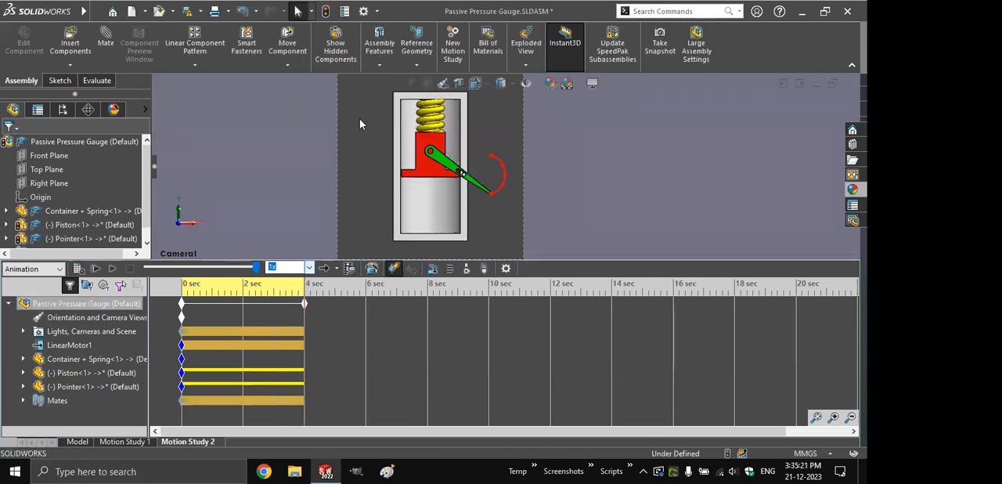
- Place the time bar at 2 seconds and change the linear motor's motion from there to Constant Speed
{"action": "left_click", "coordinate": [245, 296]}
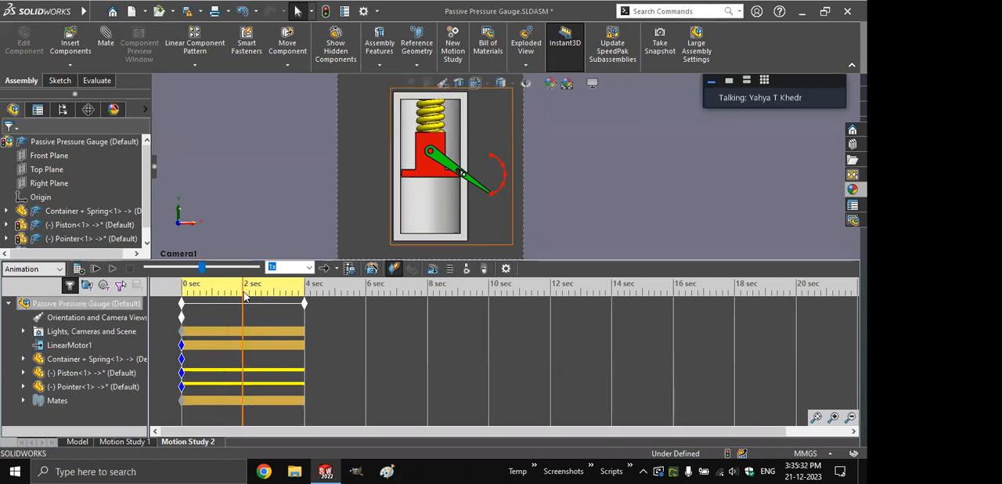
{"action": "right_click", "coordinate": [74, 345]}
{"action": "left_click", "coordinate": [103, 199]}
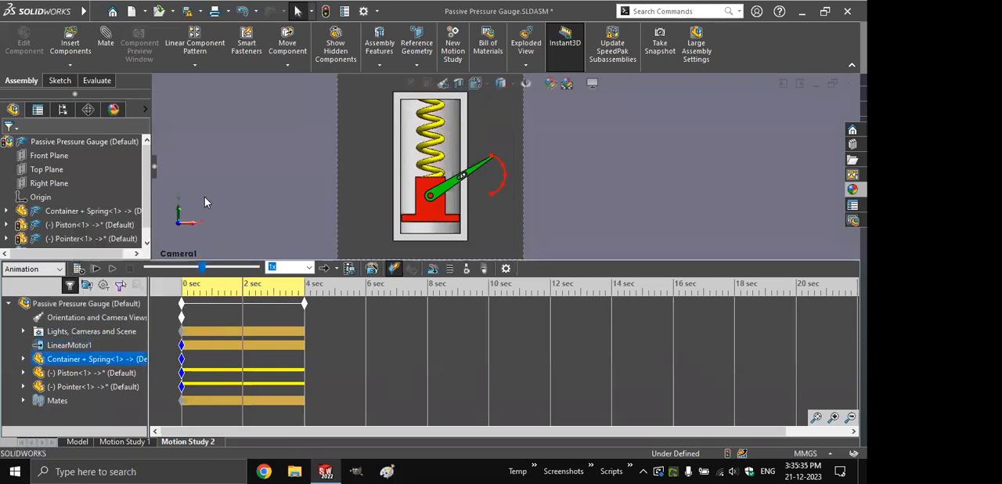
{"action": "scroll", "coordinate": [147, 196], "scroll_direction": "down", "scroll_amount": 3}
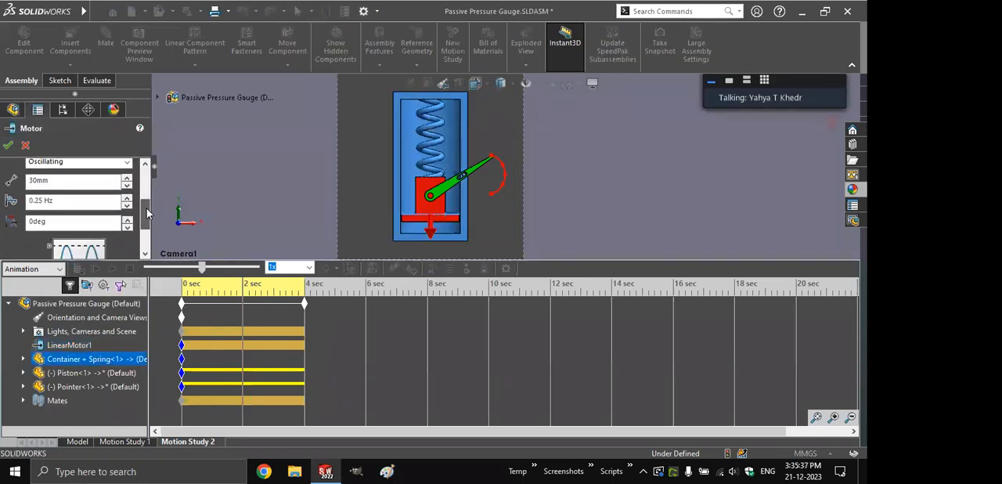
{"action": "left_click", "coordinate": [118, 179]}
{"action": "left_click", "coordinate": [116, 191]}
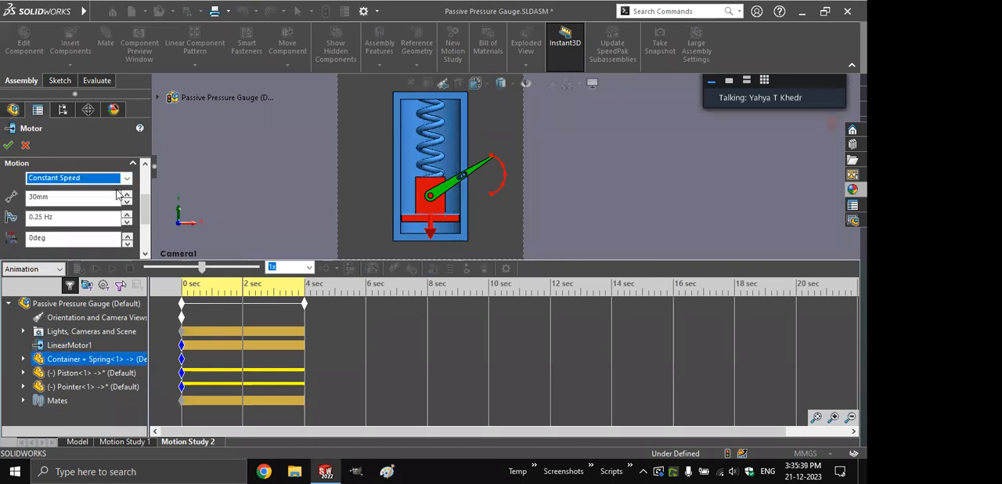
- Set the linear motor's constant speed to 15 mm/s and accept the motor settings
{"action": "double_click", "coordinate": [70, 198]}
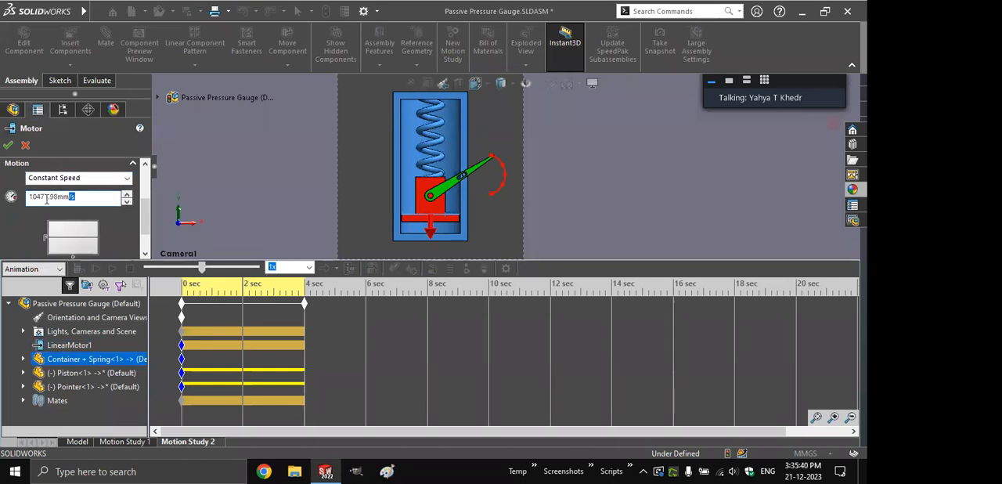
{"action": "type", "text": "30"}
{"action": "key", "text": "Return"}
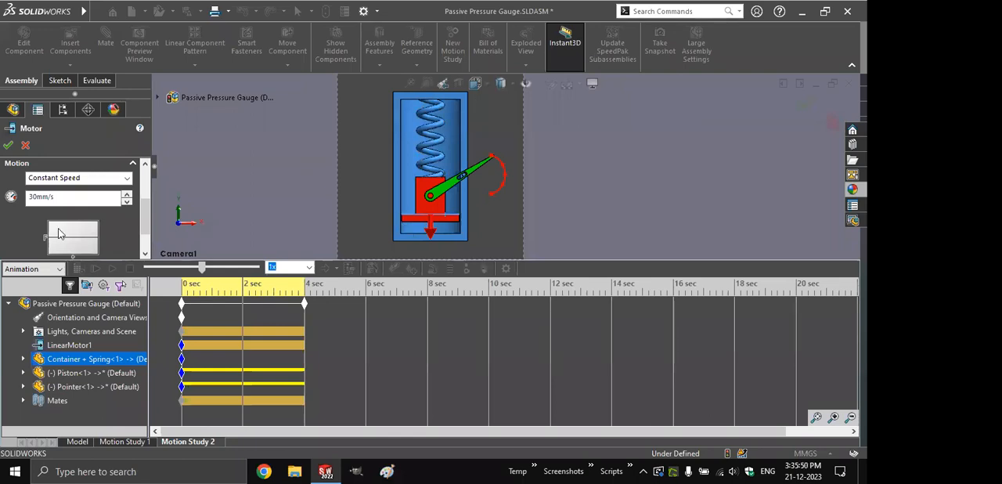
{"action": "left_click", "coordinate": [34, 197]}
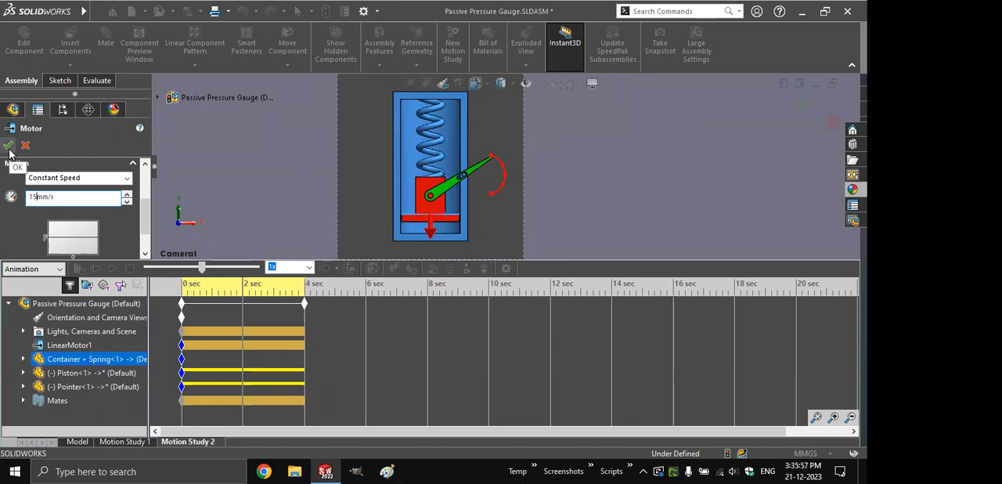
{"action": "left_click", "coordinate": [126, 178]}
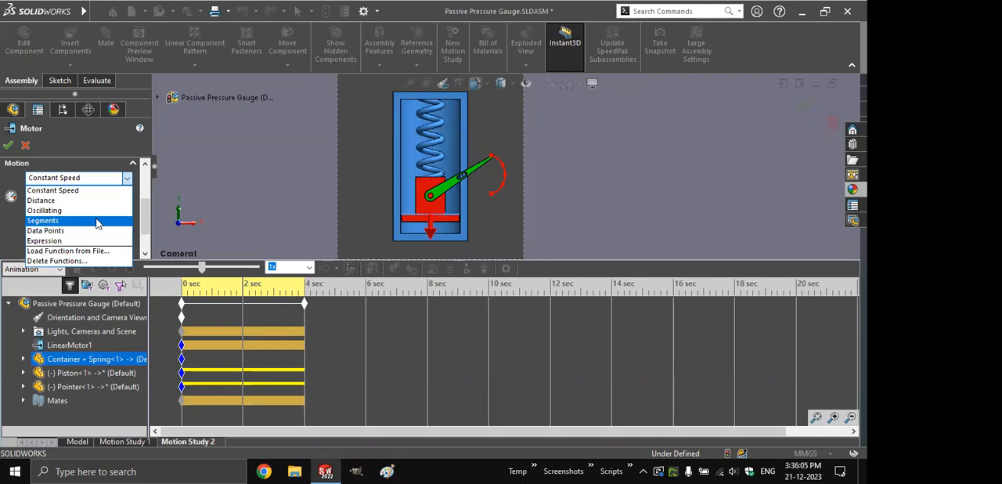
{"action": "left_click", "coordinate": [52, 190]}
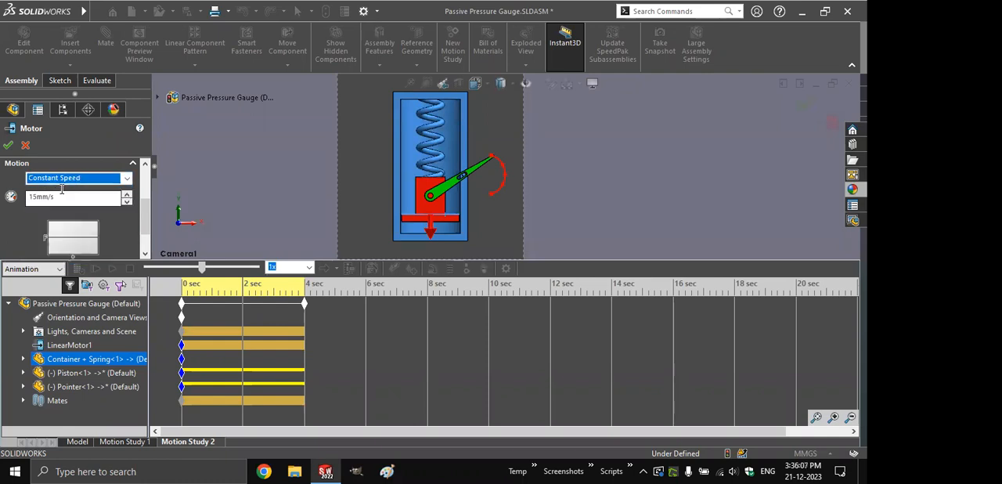
{"action": "left_click", "coordinate": [8, 145]}
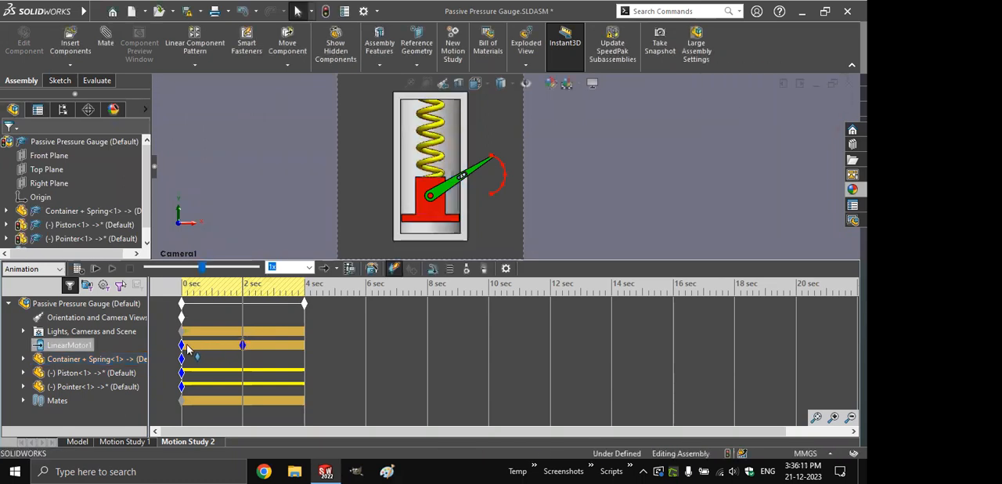
- Shorten the pressure gauge motion study to 2 seconds and calculate it
{"action": "left_click_drag", "start_coordinate": [304, 304], "coordinate": [246, 305]}
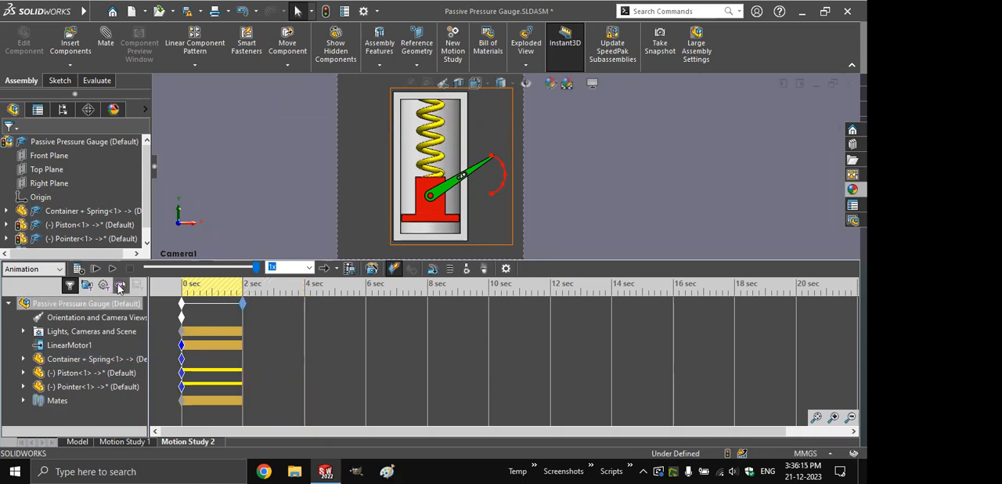
{"action": "left_click", "coordinate": [78, 269]}
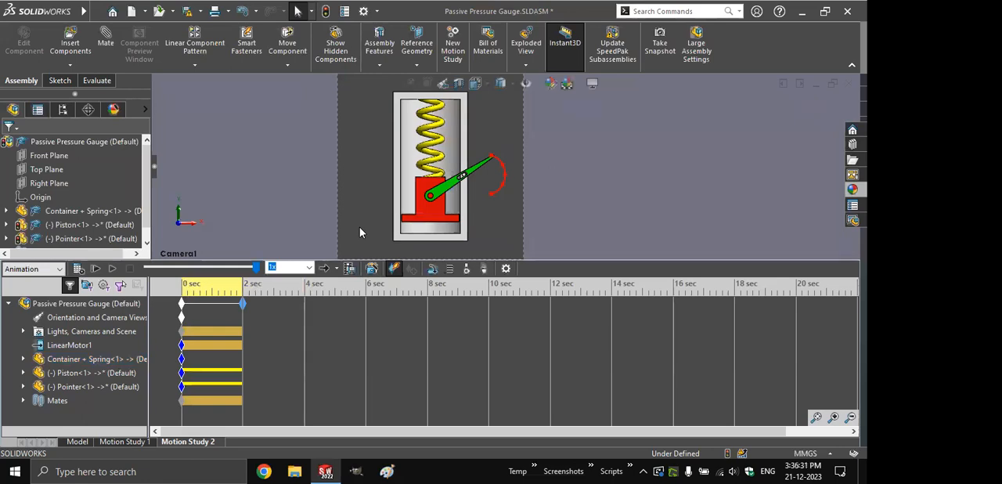
- Close the Passive Pressure Gauge assembly without saving its changes
{"action": "key", "text": "ctrl+s"}
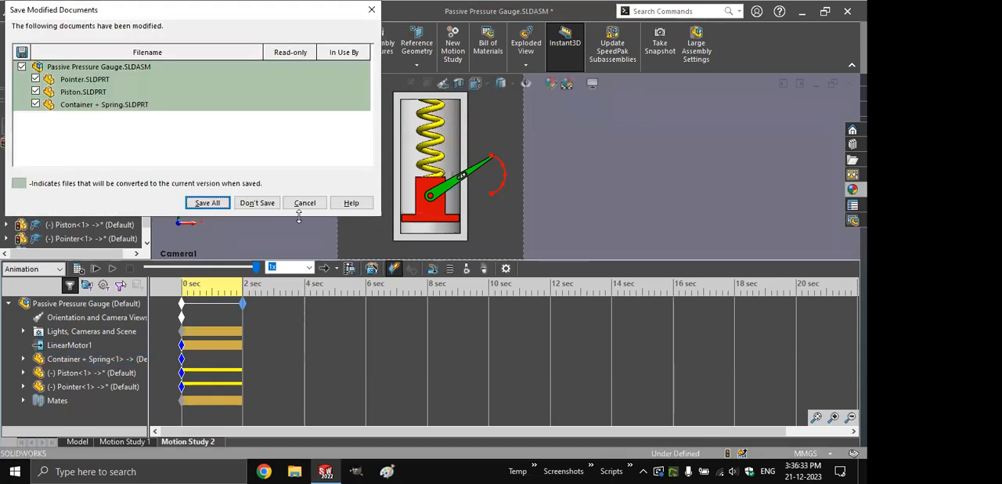
{"action": "left_click", "coordinate": [262, 203]}
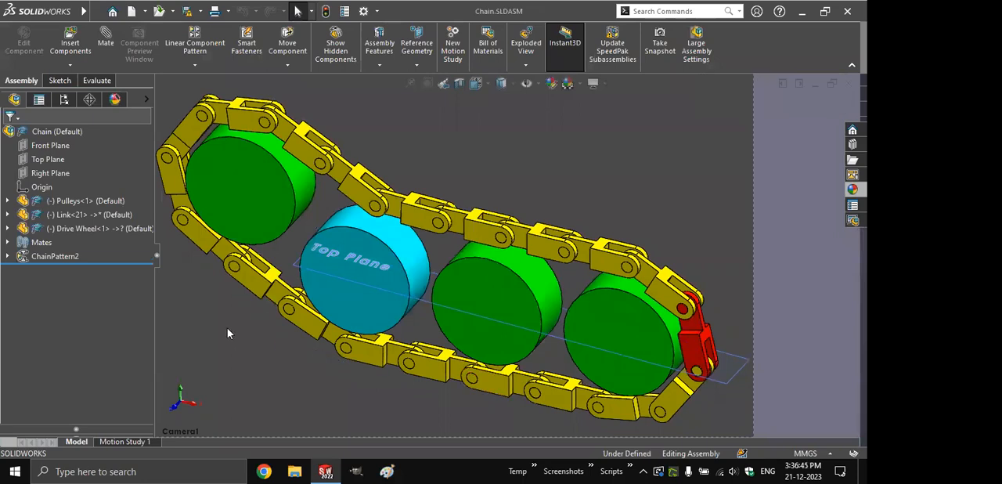
- Hide the feature tree, rotate the cyan drive wheel to test the chain's movement, and undo the move
{"action": "left_click", "coordinate": [157, 256]}
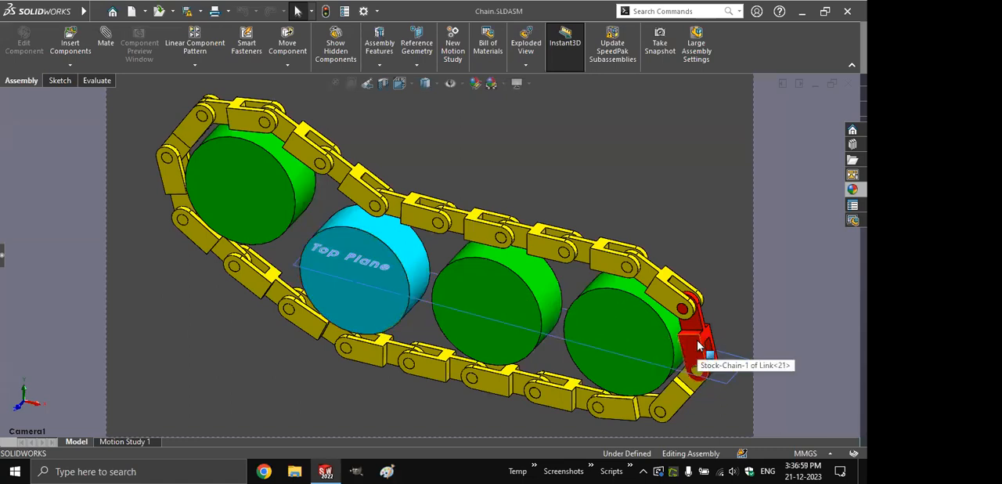
{"action": "left_click_drag", "start_coordinate": [401, 241], "coordinate": [307, 73]}
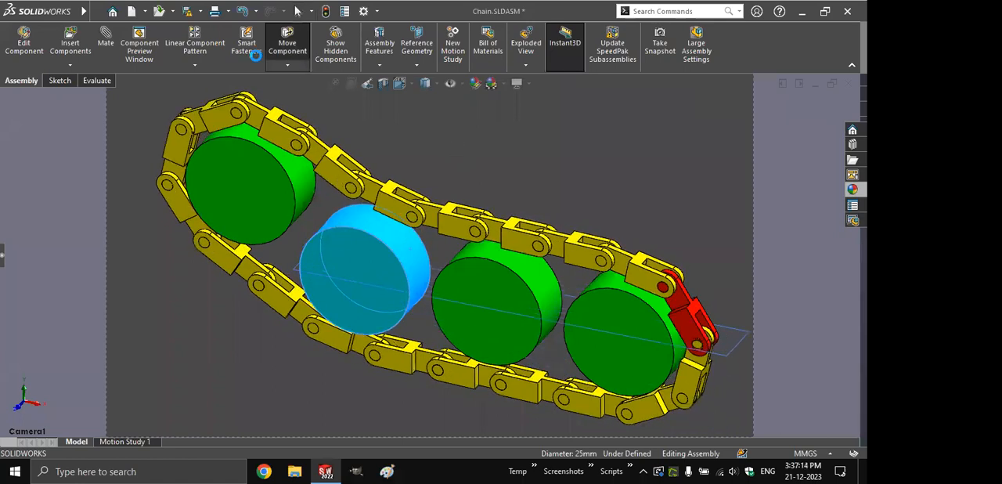
{"action": "left_click", "coordinate": [256, 12]}
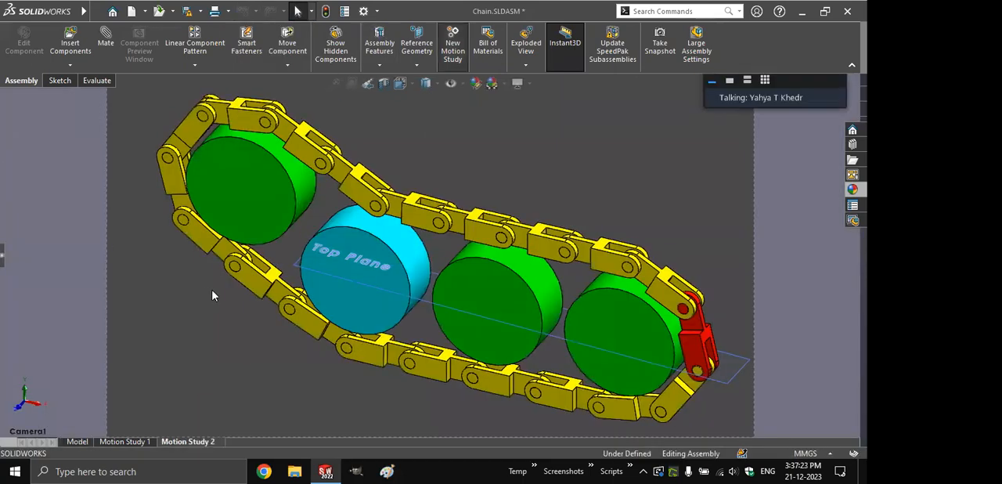
- Create a new motion study for the chain and define a rotary motor on the drive wheel's face with its direction reversed
{"action": "left_click", "coordinate": [453, 47]}
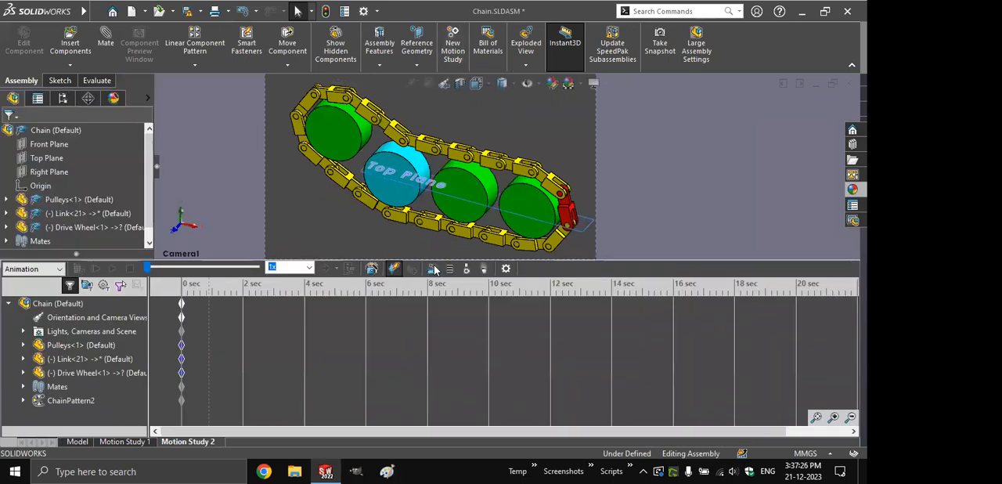
{"action": "left_click", "coordinate": [434, 270]}
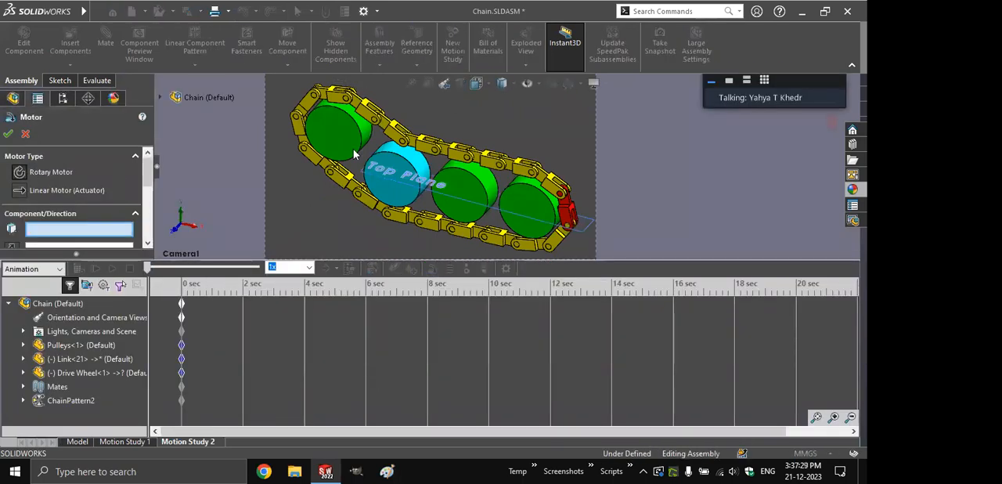
{"action": "left_click", "coordinate": [392, 165]}
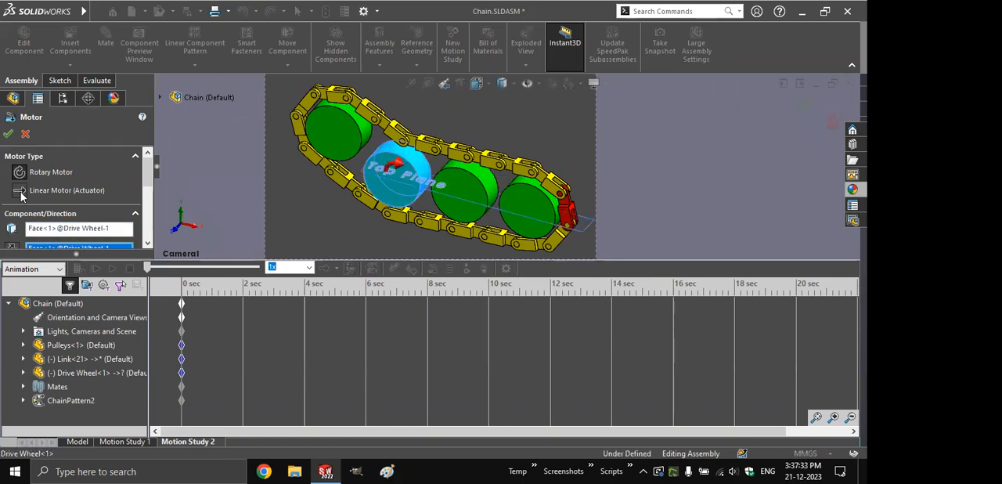
{"action": "left_click_drag", "start_coordinate": [147, 179], "coordinate": [147, 194]}
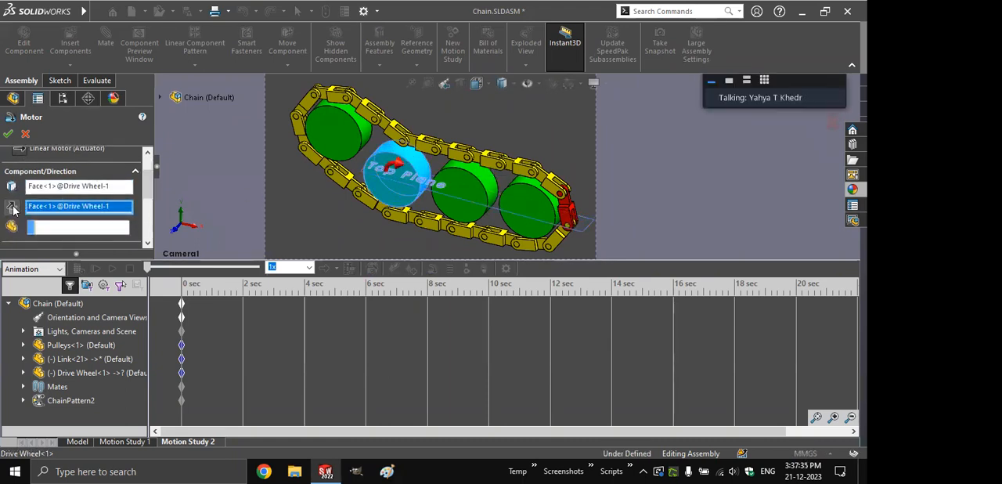
{"action": "left_click", "coordinate": [13, 207]}
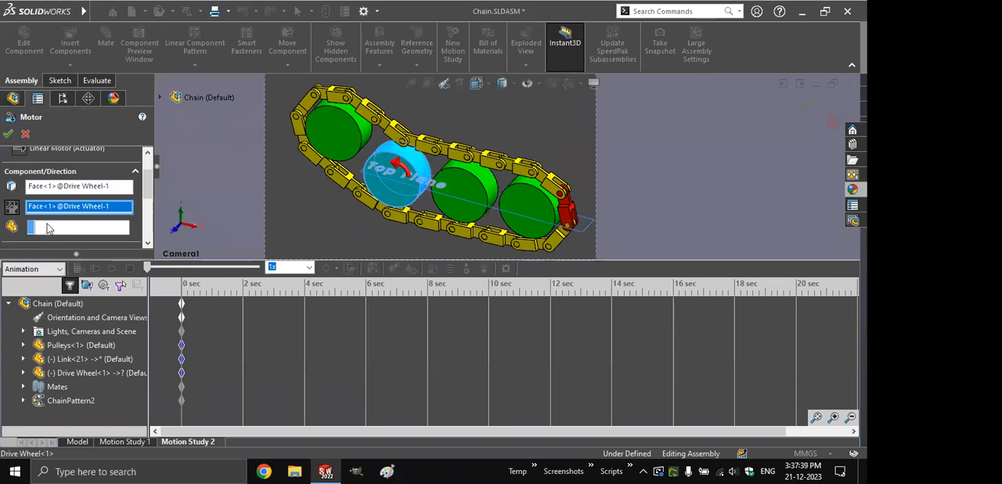
- Set the rotary motor's constant speed to 30 RPM and accept the motor
{"action": "scroll", "coordinate": [110, 206], "scroll_direction": "down", "scroll_amount": 3}
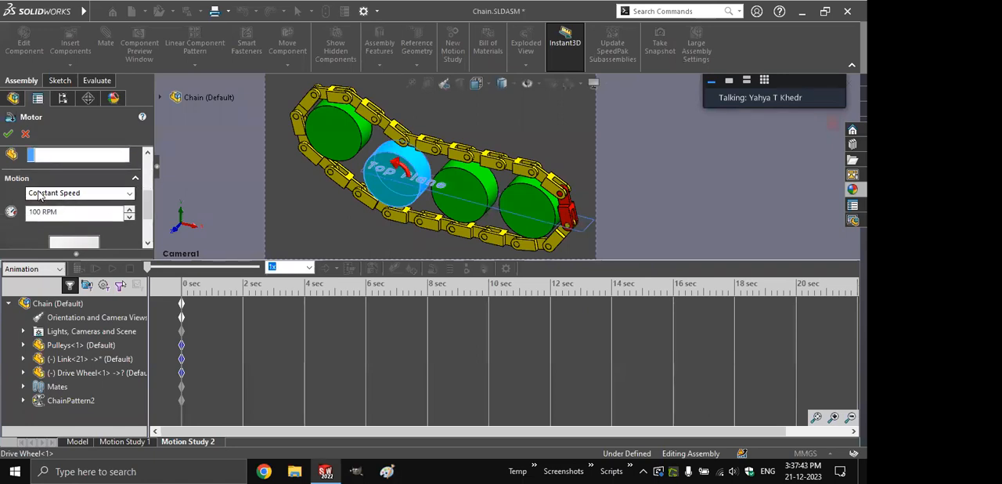
{"action": "left_click_drag", "start_coordinate": [39, 212], "coordinate": [24, 217]}
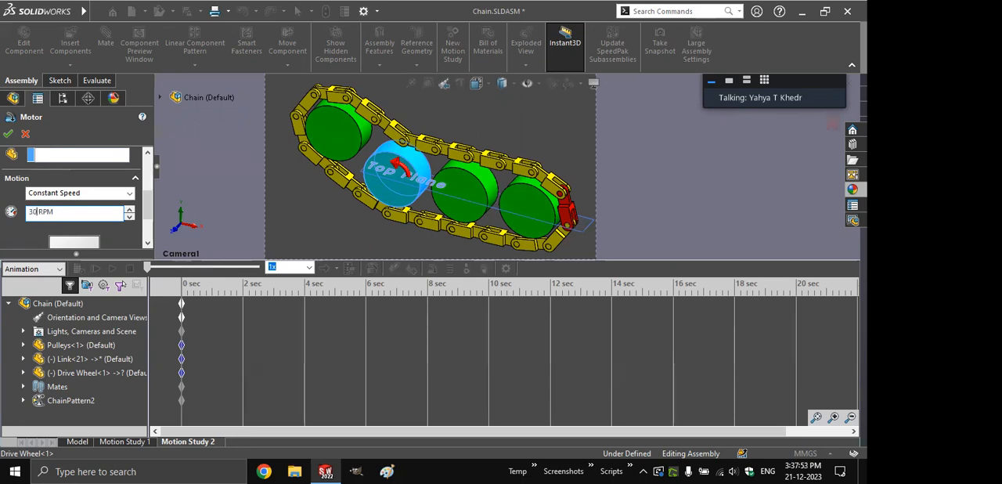
{"action": "left_click", "coordinate": [8, 134]}
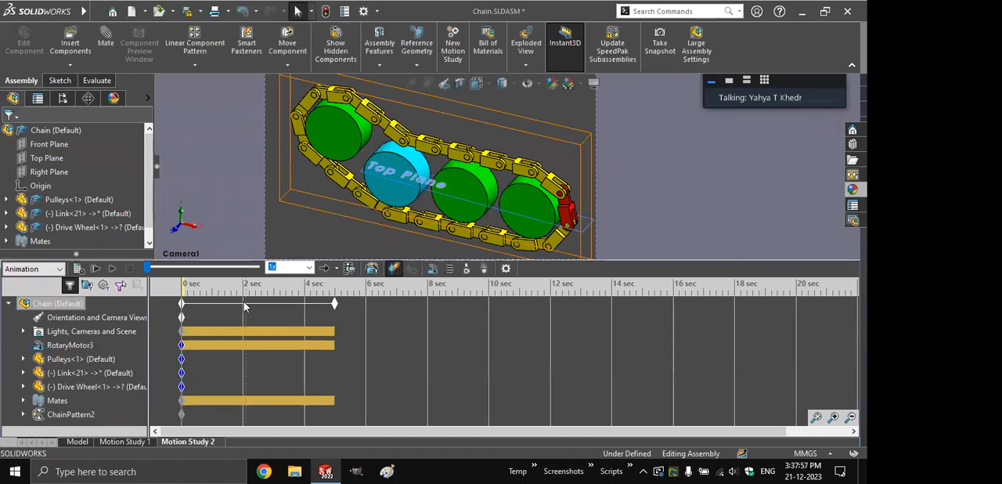
- Turn off the rotary motor at the 2-second mark and shorten the chain motion study to 4 seconds
{"action": "left_click", "coordinate": [241, 331]}
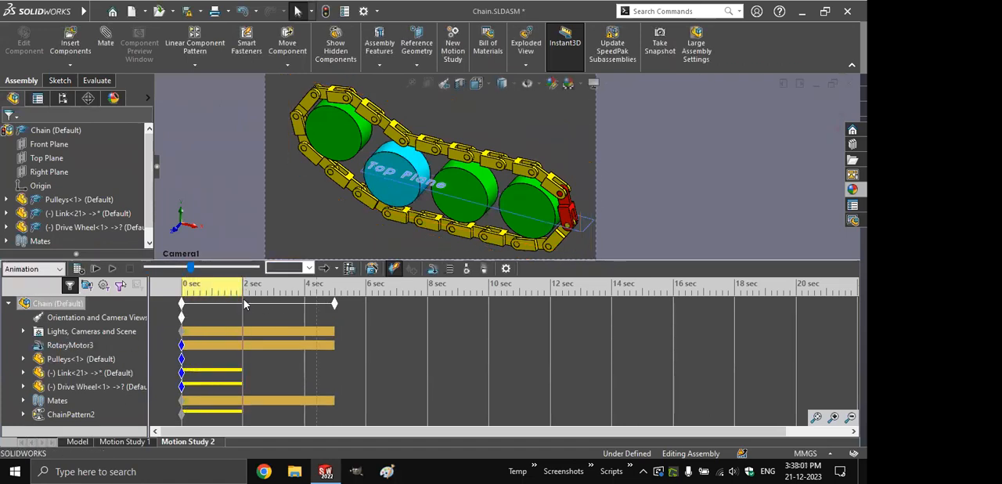
{"action": "left_click", "coordinate": [190, 288]}
{"action": "left_click_drag", "start_coordinate": [191, 287], "coordinate": [243, 290]}
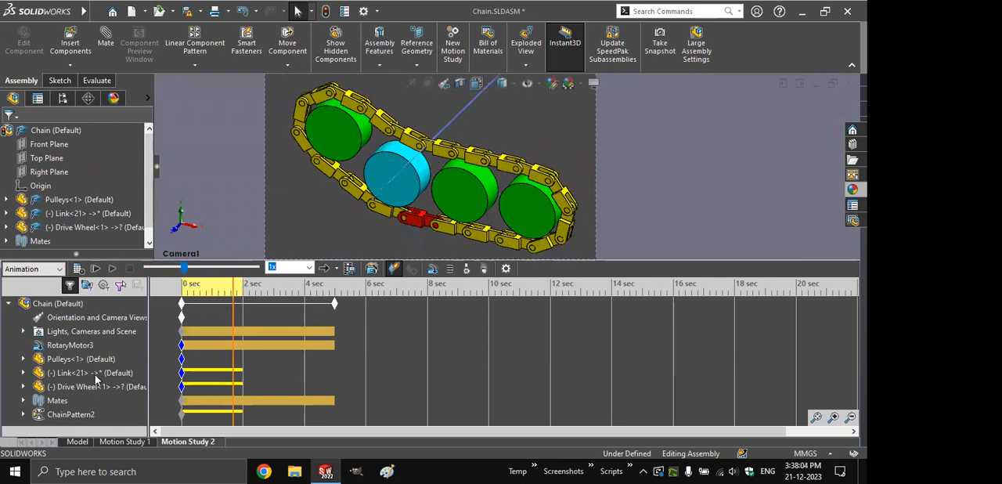
{"action": "right_click", "coordinate": [75, 345]}
{"action": "left_click", "coordinate": [94, 261]}
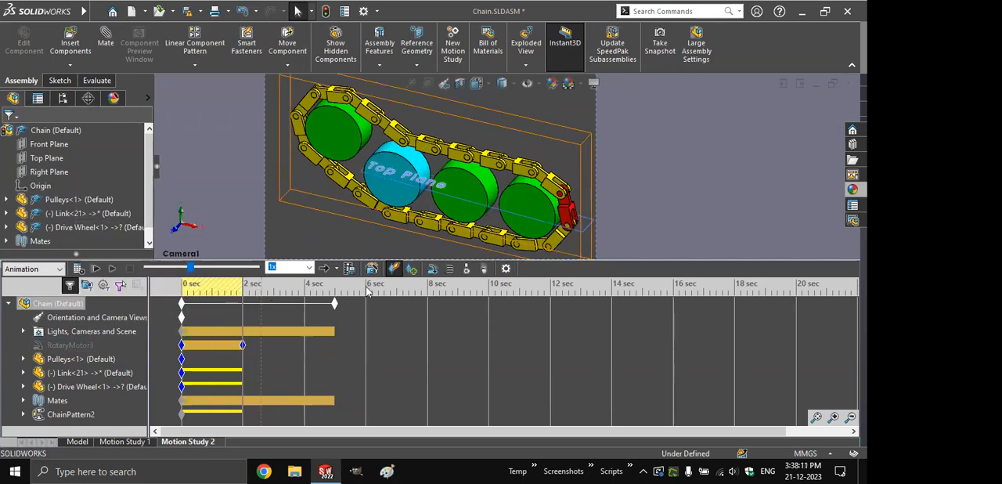
{"action": "left_click_drag", "start_coordinate": [335, 303], "coordinate": [307, 305]}
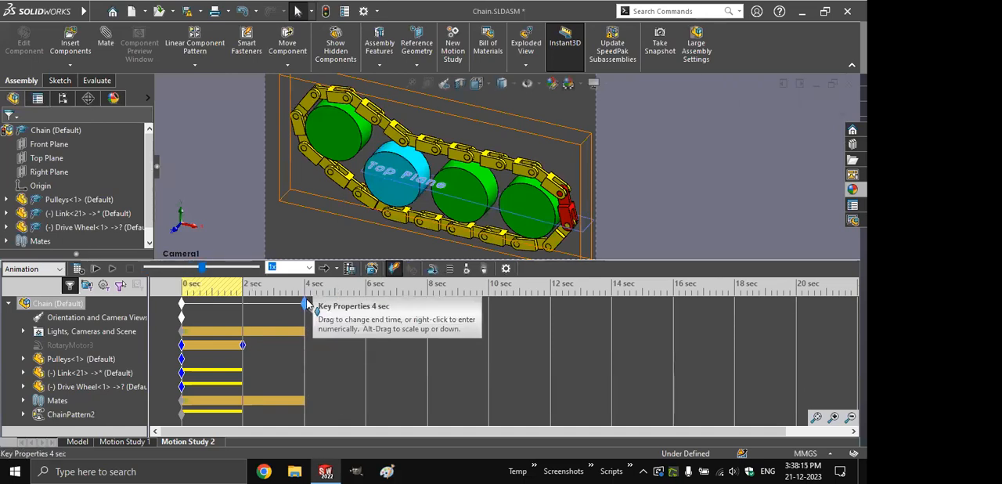
{"action": "left_click", "coordinate": [332, 347]}
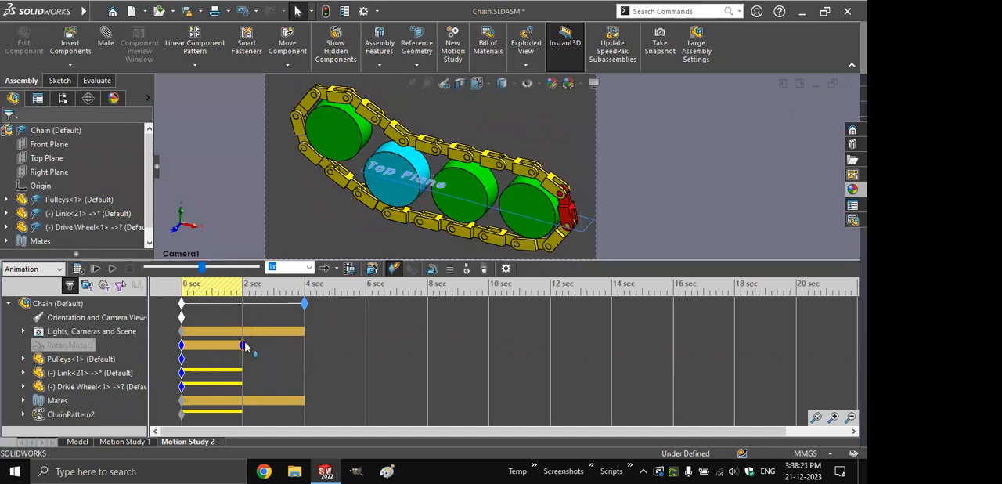
- Hide the Drive Wheel component at the 2-second mark of the motion study
{"action": "left_click", "coordinate": [68, 387]}
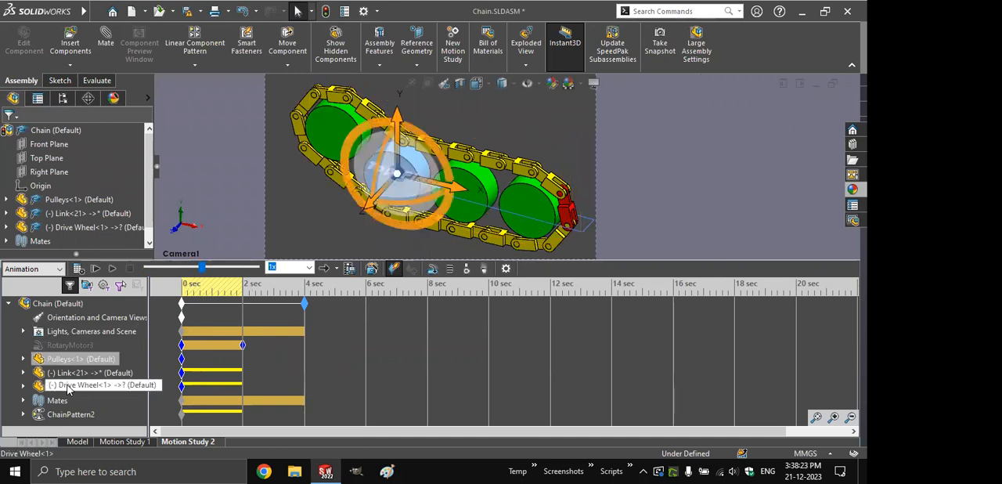
{"action": "right_click", "coordinate": [68, 386]}
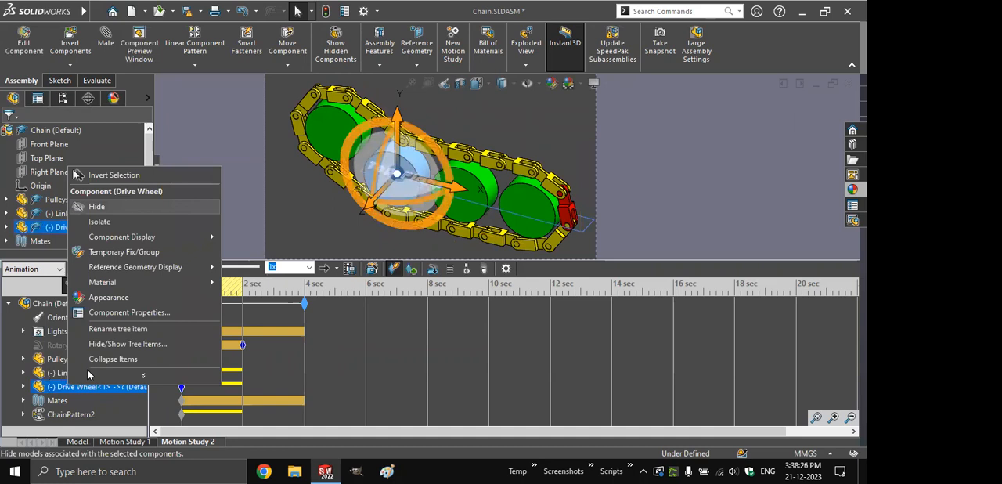
{"action": "key", "text": "Escape"}
- Change the appearance of the Link component to blue at the 2-second mark
{"action": "left_click", "coordinate": [87, 372]}
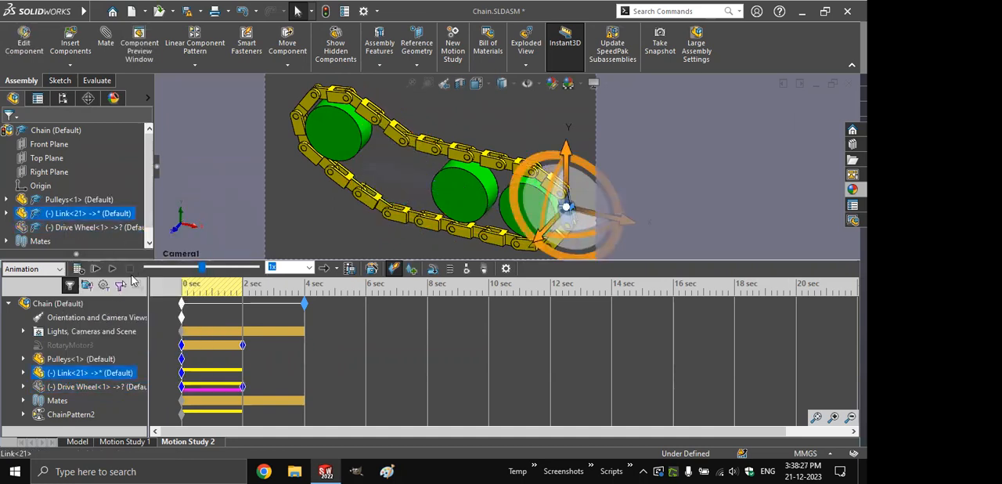
{"action": "right_click", "coordinate": [88, 372]}
{"action": "left_click", "coordinate": [134, 287]}
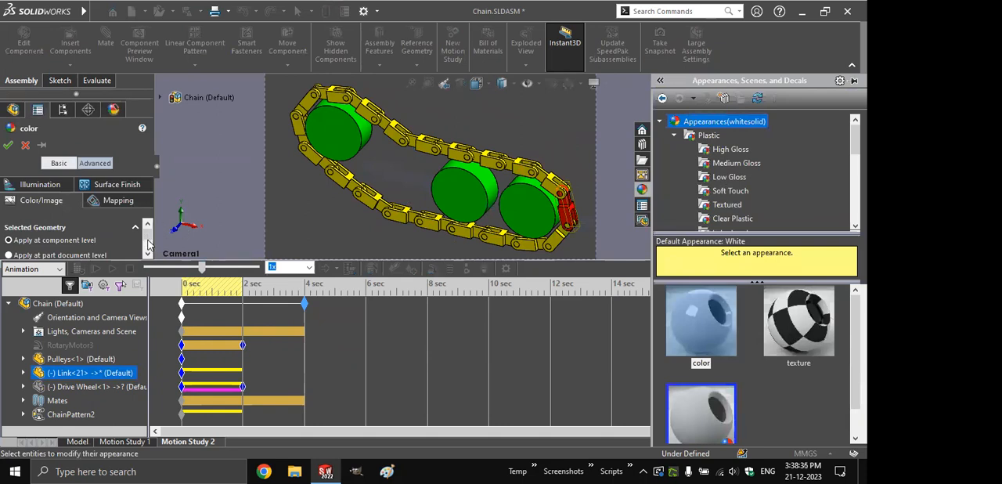
{"action": "left_click_drag", "start_coordinate": [150, 241], "coordinate": [149, 249]}
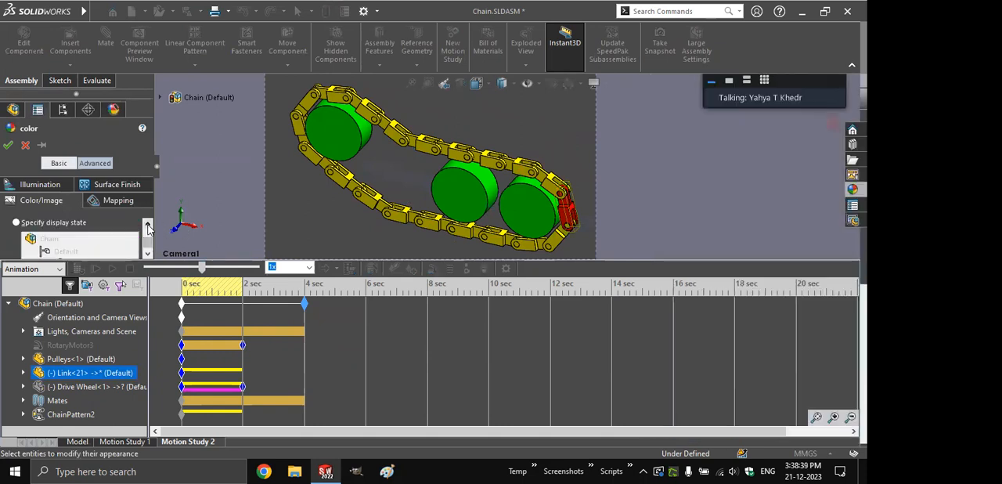
{"action": "left_click", "coordinate": [148, 226]}
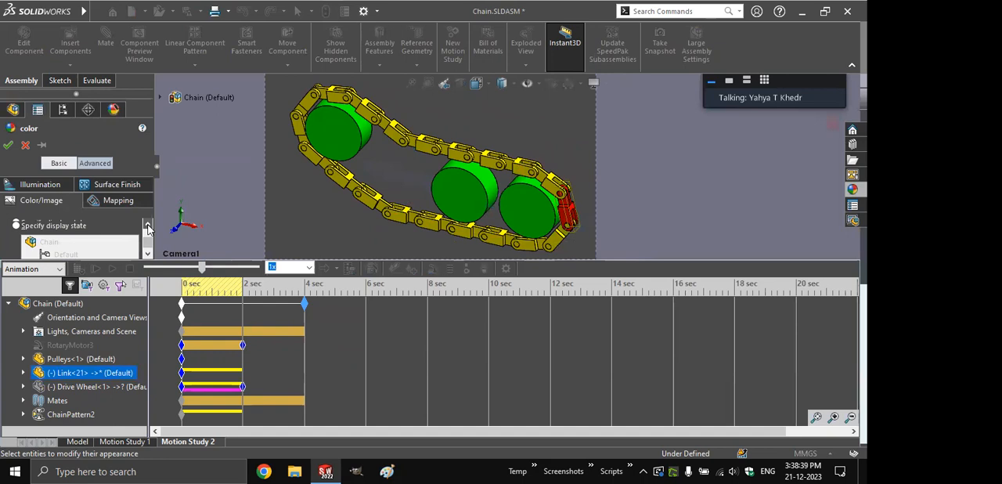
{"action": "left_click", "coordinate": [148, 226]}
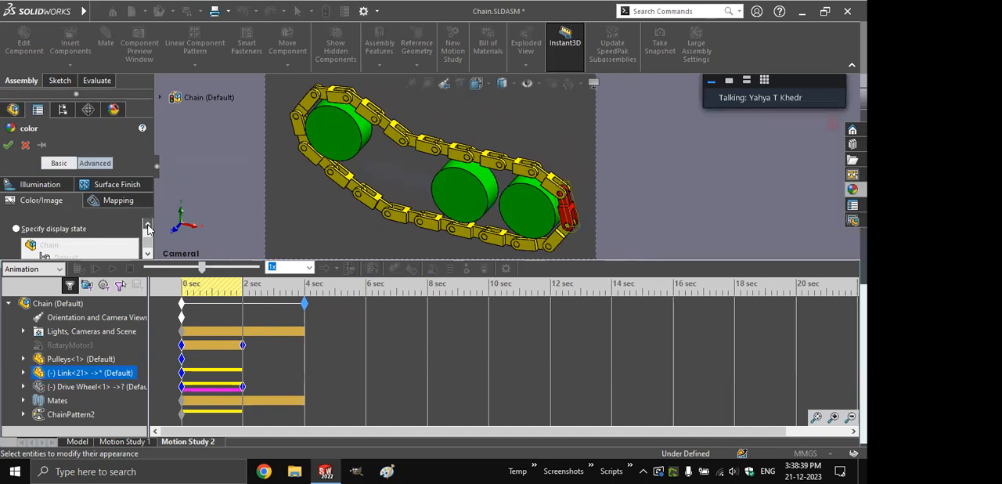
{"action": "scroll", "coordinate": [148, 227], "scroll_direction": "up", "scroll_amount": 3}
{"action": "left_click", "coordinate": [148, 228]}
{"action": "left_click", "coordinate": [9, 144]}
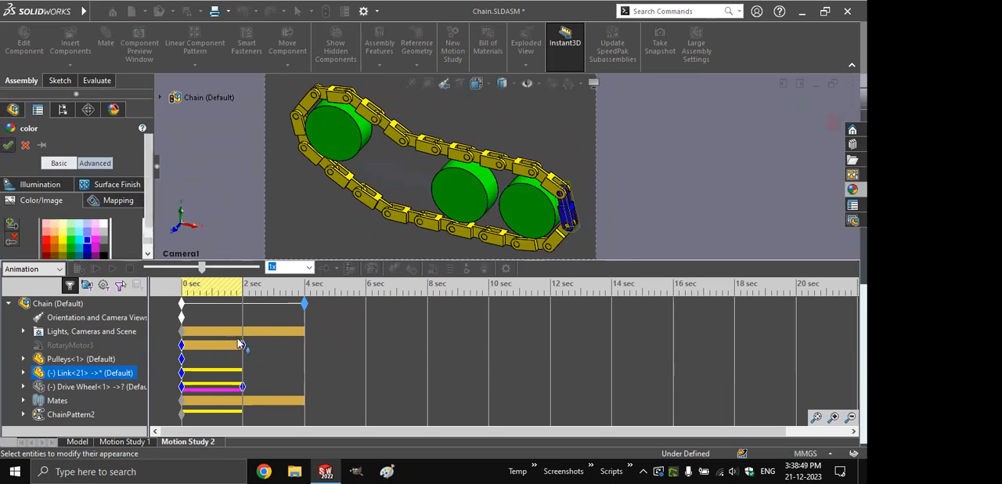
- Shorten the chain motion study to 2 seconds and play it in Loop playback mode
{"action": "left_click_drag", "start_coordinate": [240, 344], "coordinate": [242, 345]}
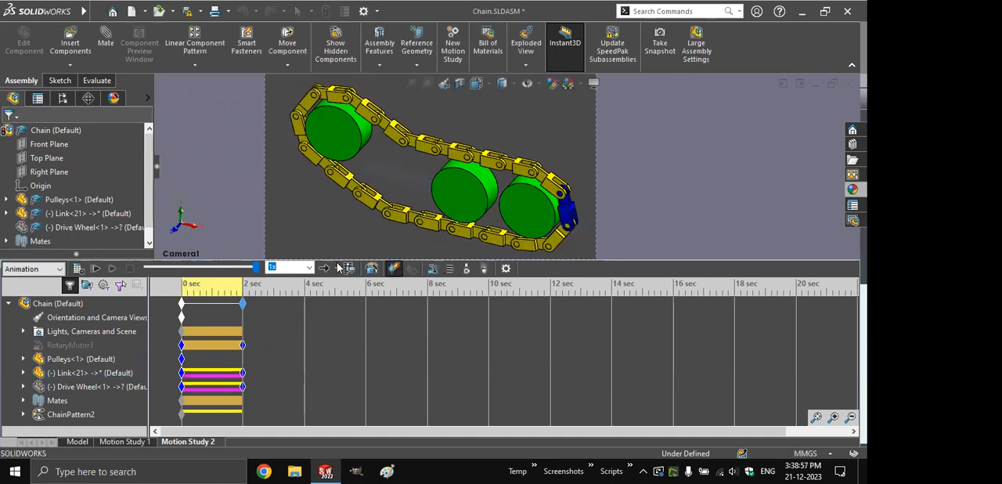
{"action": "left_click", "coordinate": [336, 269]}
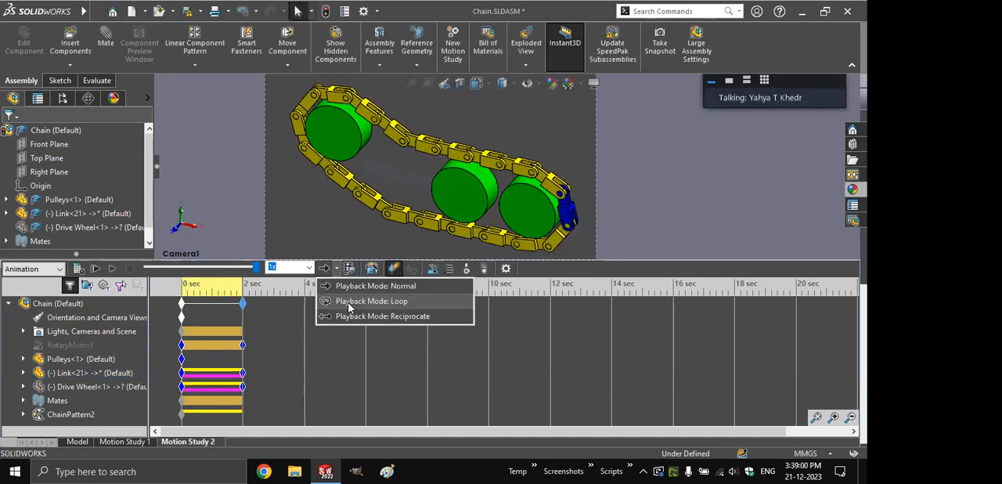
{"action": "left_click", "coordinate": [357, 308]}
{"action": "left_click", "coordinate": [110, 268]}
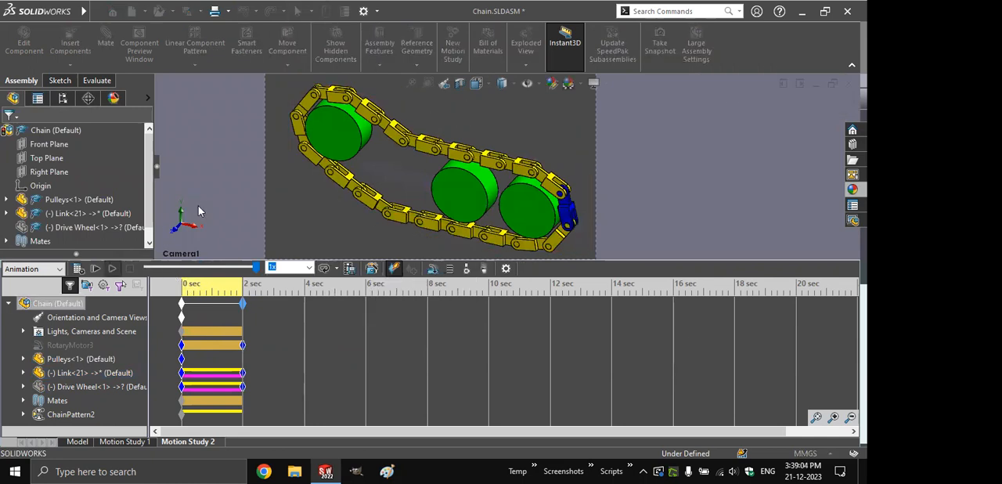
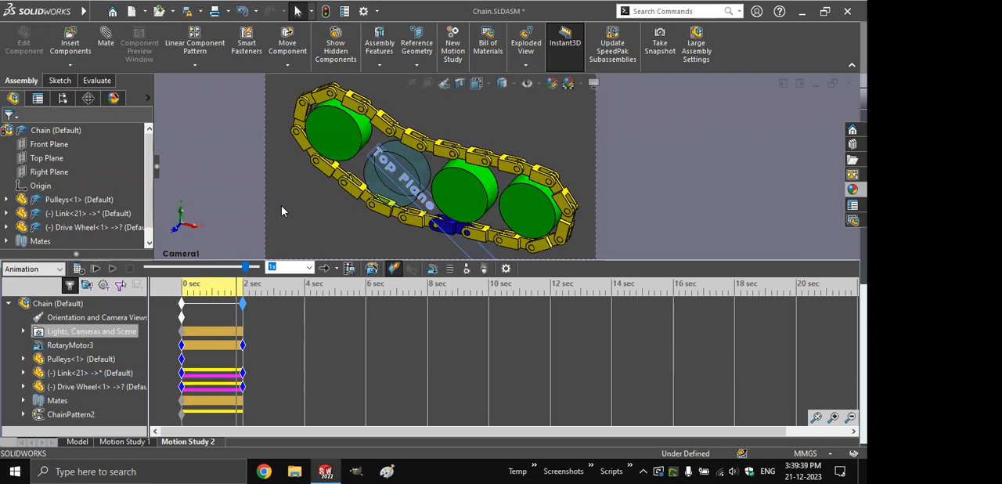
- Decline saving the modified chain documents and switch to the Animation Techniques presentation
{"action": "key", "text": "ctrl+s"}
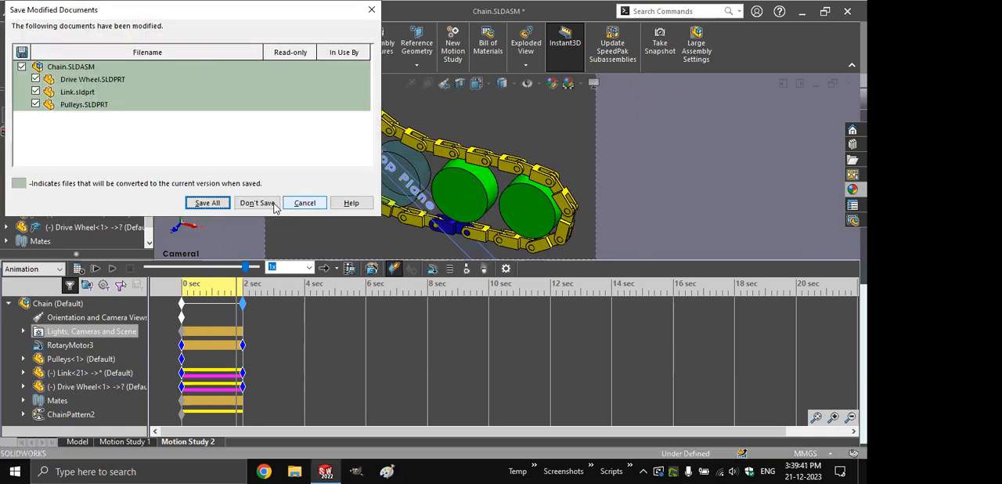
{"action": "left_click", "coordinate": [273, 205]}
{"action": "key", "text": "alt+Tab"}
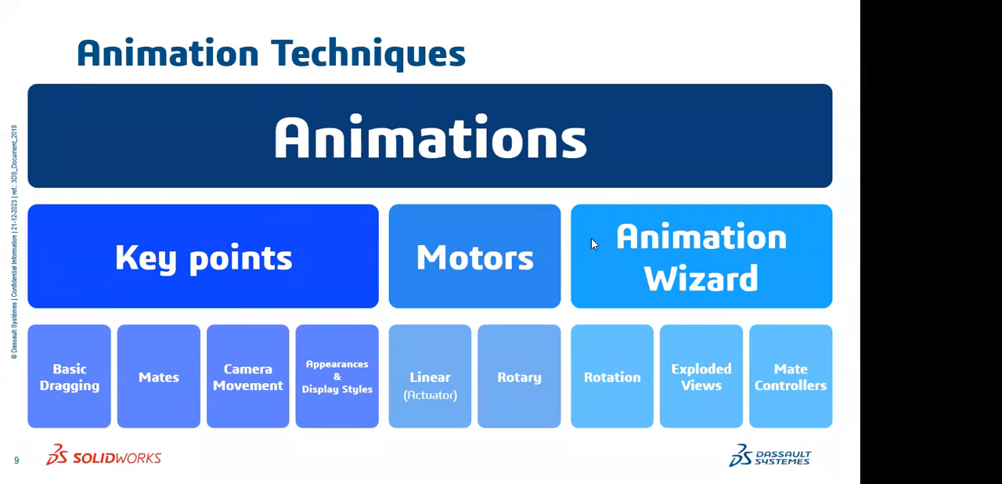
- View the Rotation example slide and open its linked Animation Wizard - Rotation 1 assembly in SolidWorks
{"action": "left_click", "coordinate": [599, 348]}
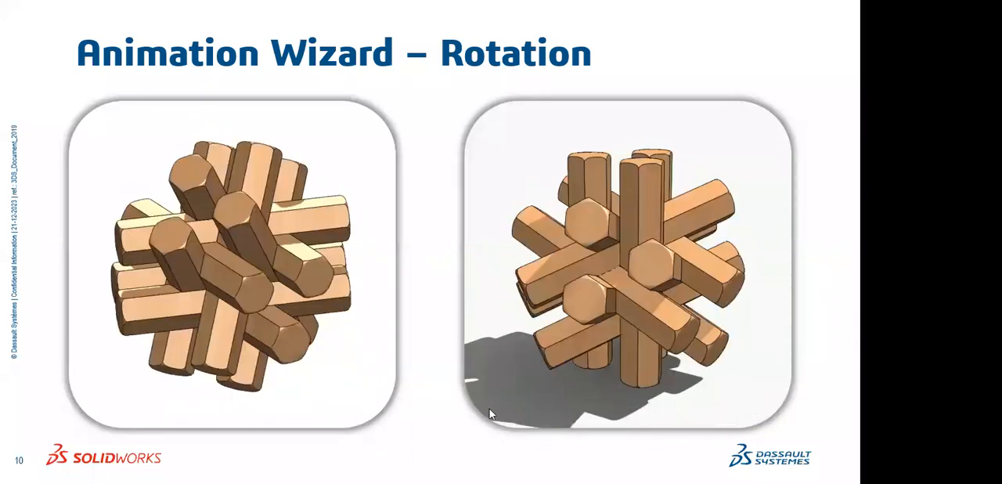
{"action": "left_click", "coordinate": [599, 381]}
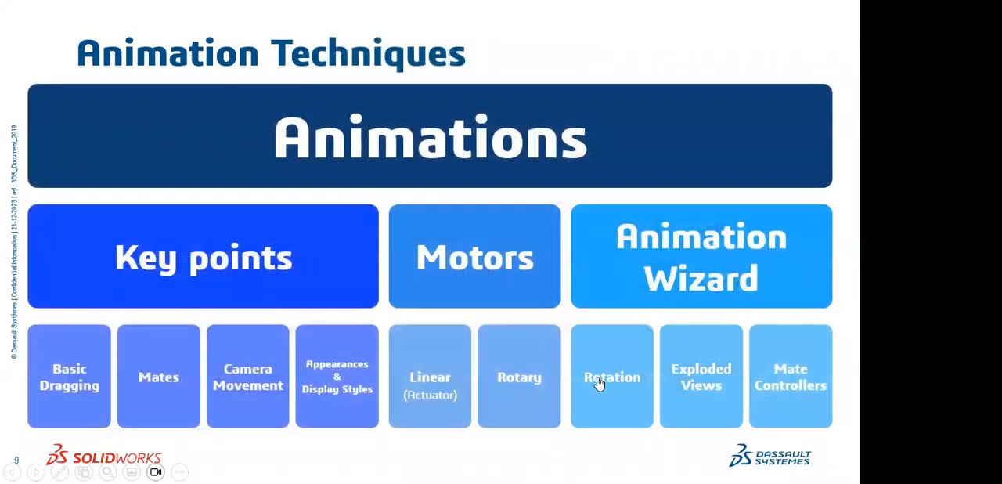
{"action": "left_click", "coordinate": [599, 381]}
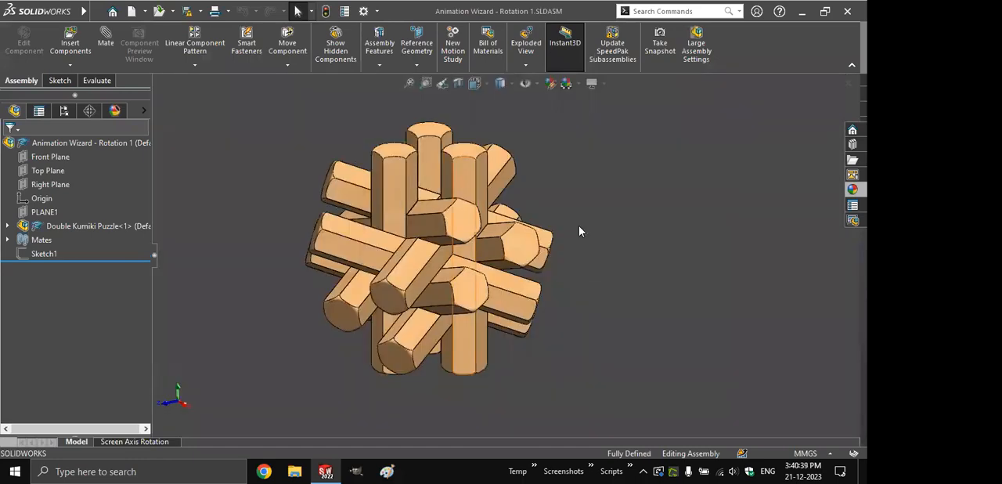
- Create a new motion study for the puzzle assembly and look at the animation types offered by the Animation Wizard
{"action": "left_click", "coordinate": [454, 48]}
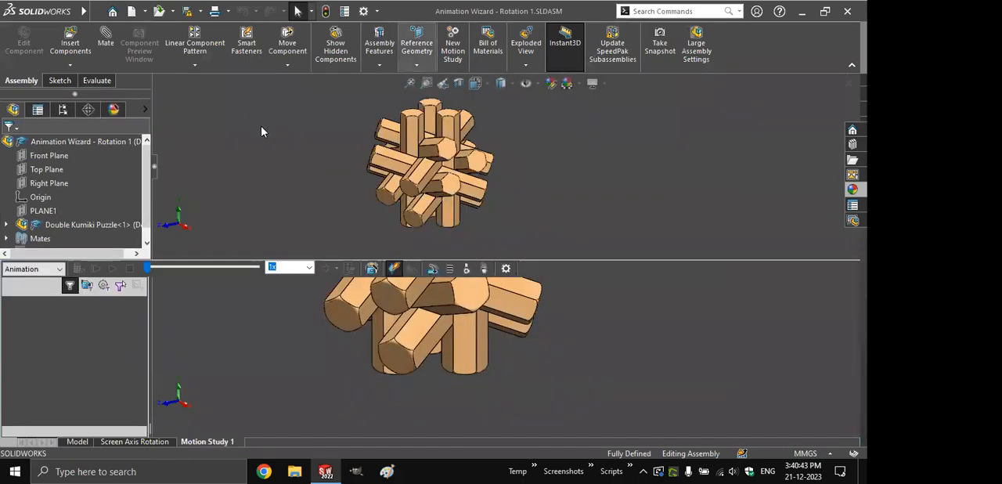
{"action": "left_click", "coordinate": [372, 270]}
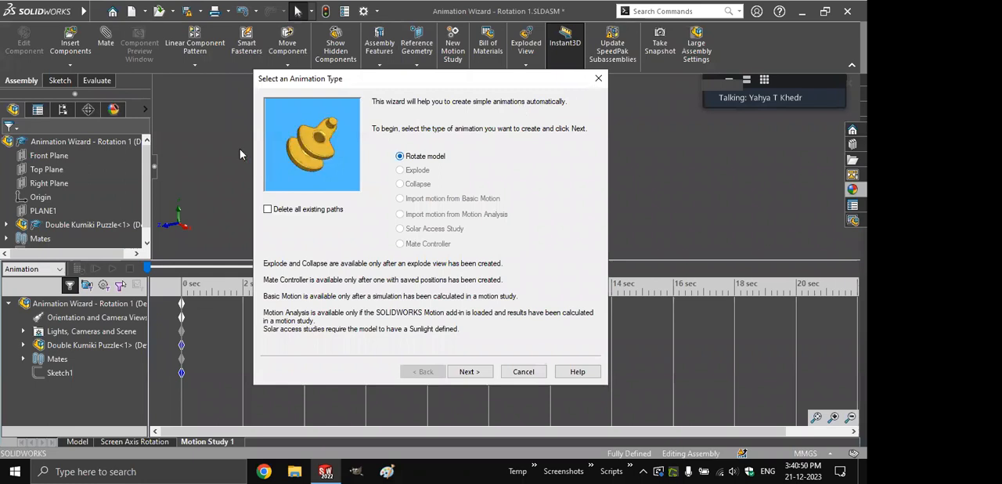
{"action": "left_click", "coordinate": [598, 78]}
- Edit the scene to turn on floor reflections, accepting the removal of the custom floor appearance
{"action": "left_click", "coordinate": [114, 110]}
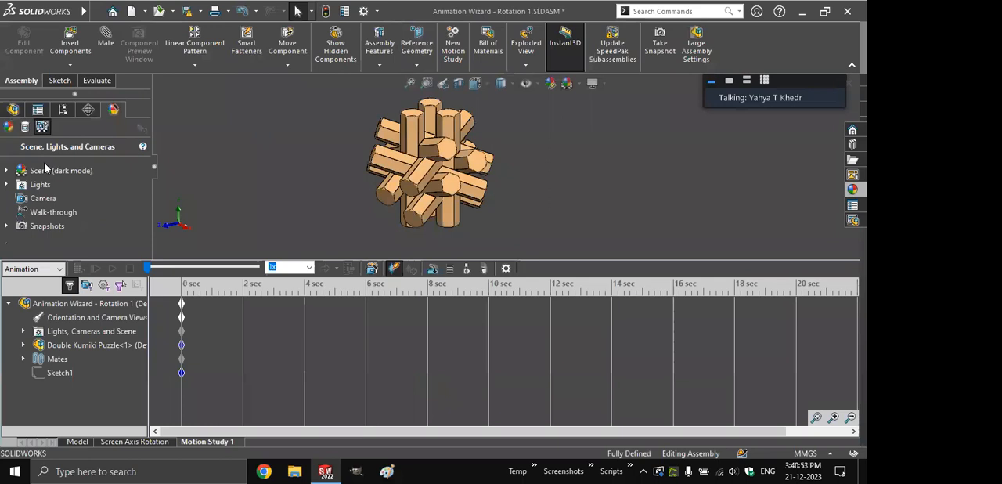
{"action": "right_click", "coordinate": [44, 170]}
{"action": "left_click", "coordinate": [59, 179]}
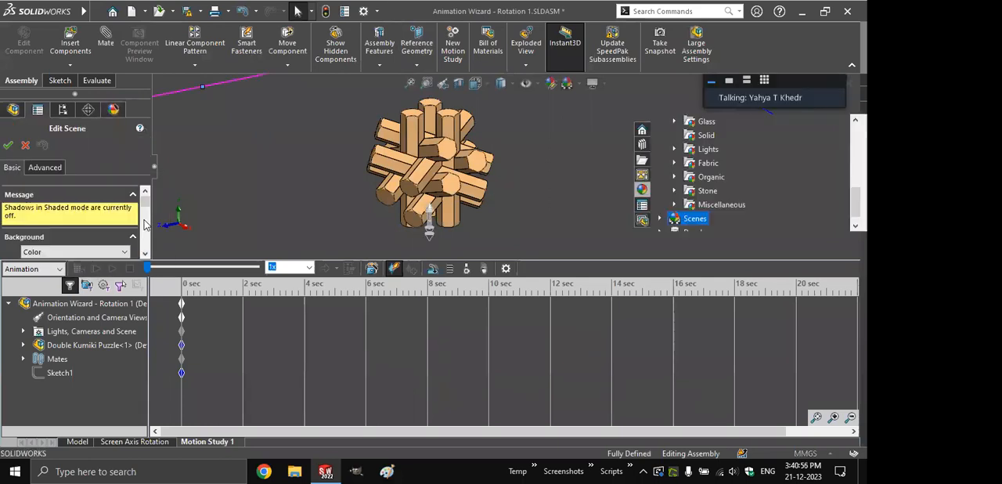
{"action": "scroll", "coordinate": [38, 186], "scroll_direction": "down", "scroll_amount": 3}
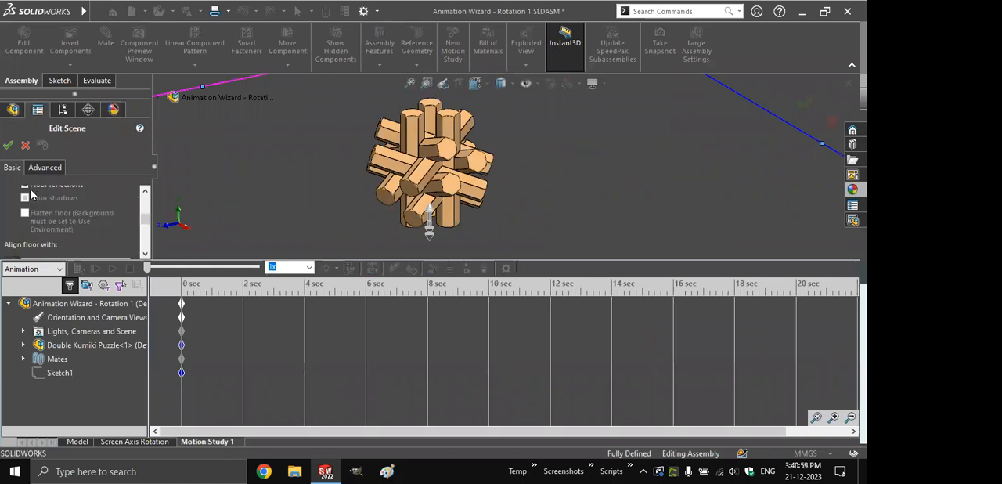
{"action": "left_click", "coordinate": [25, 195]}
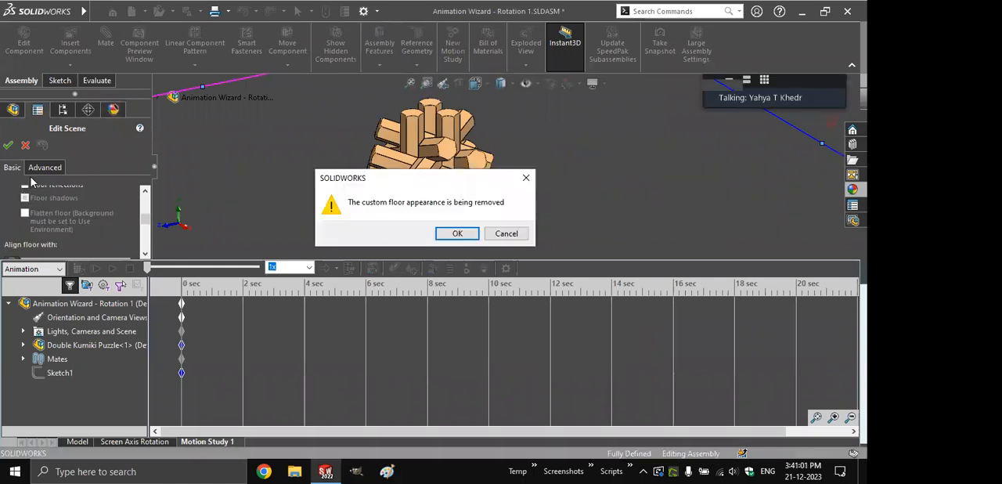
{"action": "key", "text": "Return"}
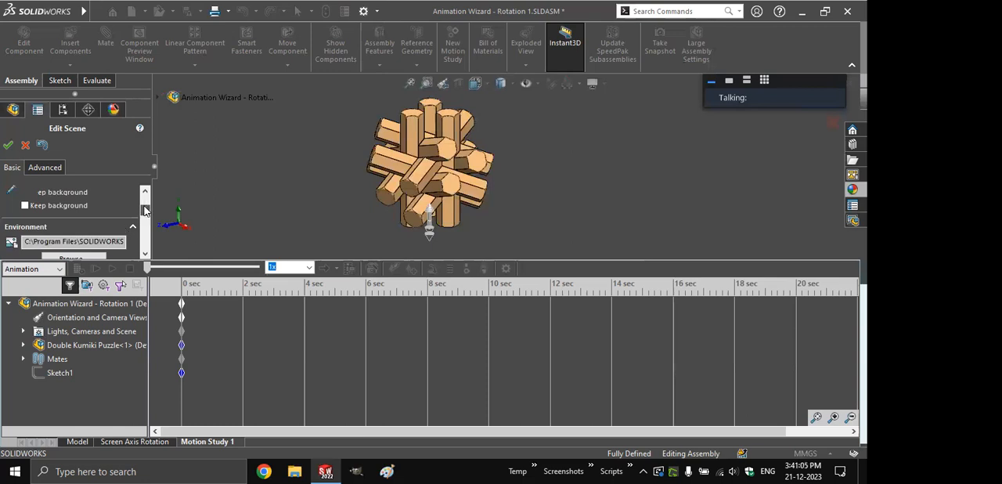
{"action": "left_click_drag", "start_coordinate": [144, 208], "coordinate": [144, 215]}
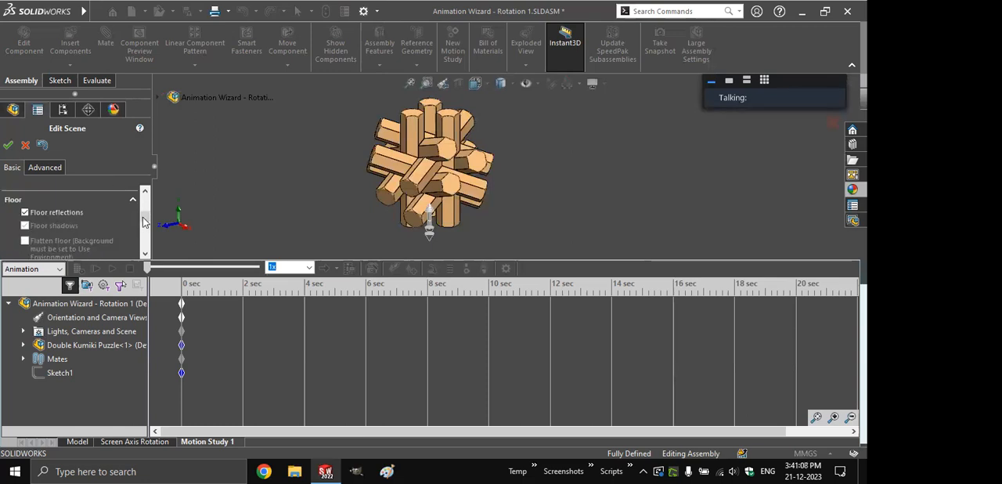
{"action": "scroll", "coordinate": [145, 226], "scroll_direction": "down", "scroll_amount": 3}
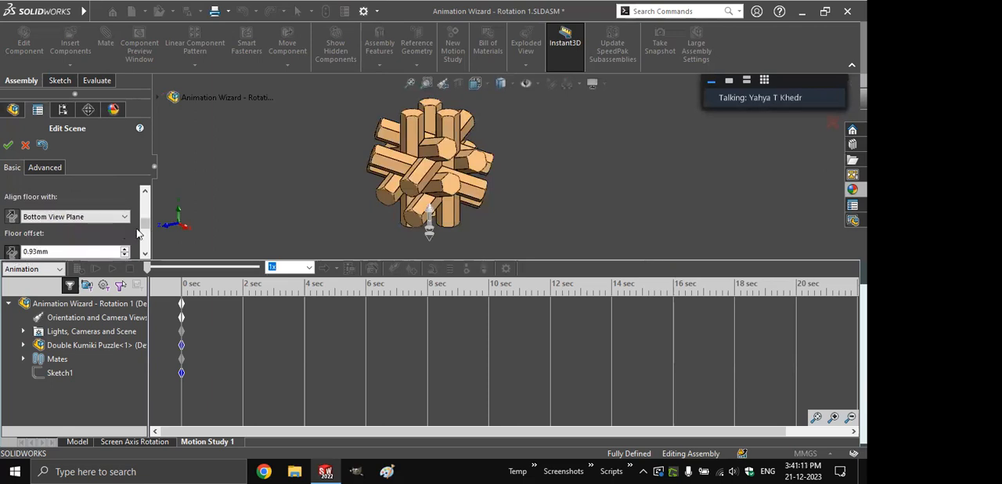
{"action": "scroll", "coordinate": [77, 228], "scroll_direction": "down", "scroll_amount": 2}
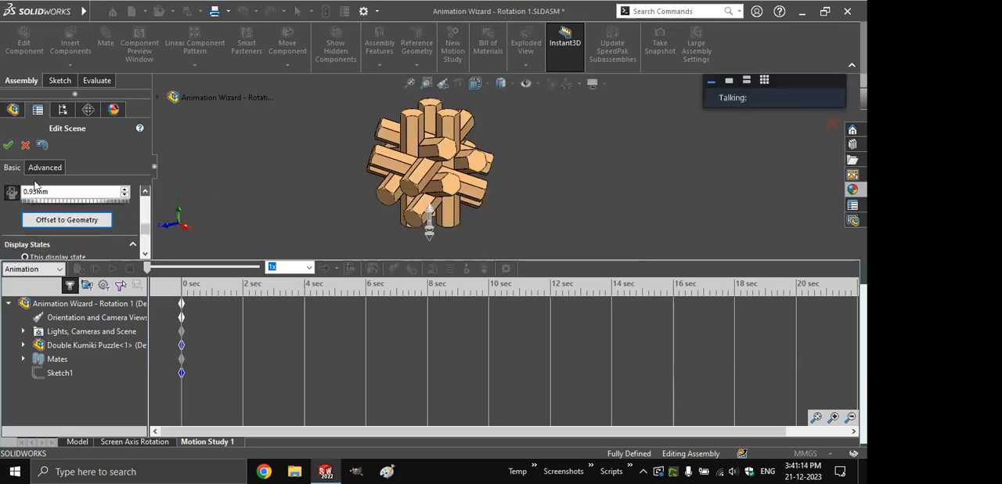
{"action": "scroll", "coordinate": [8, 165], "scroll_direction": "up", "scroll_amount": 2}
{"action": "left_click", "coordinate": [8, 145]}
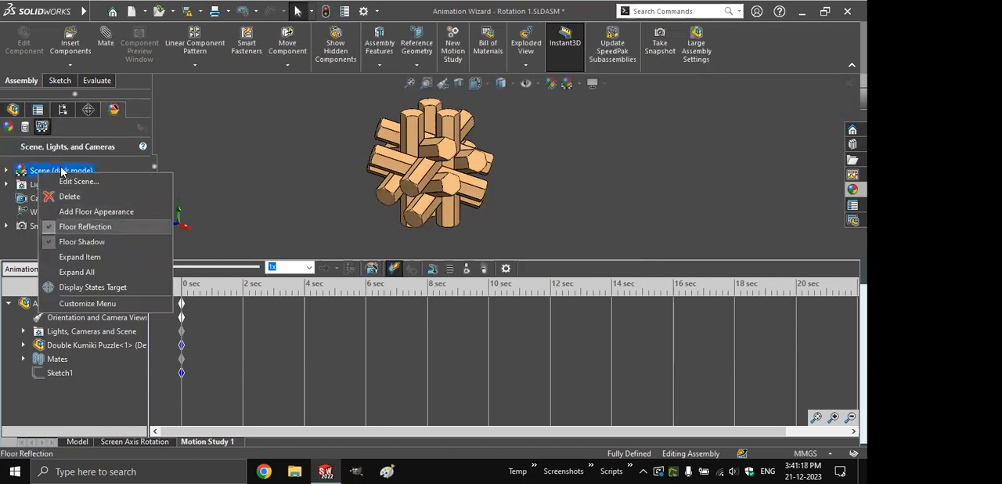
- Toggle the Floor Reflection option of the scene
{"action": "left_click", "coordinate": [74, 227]}
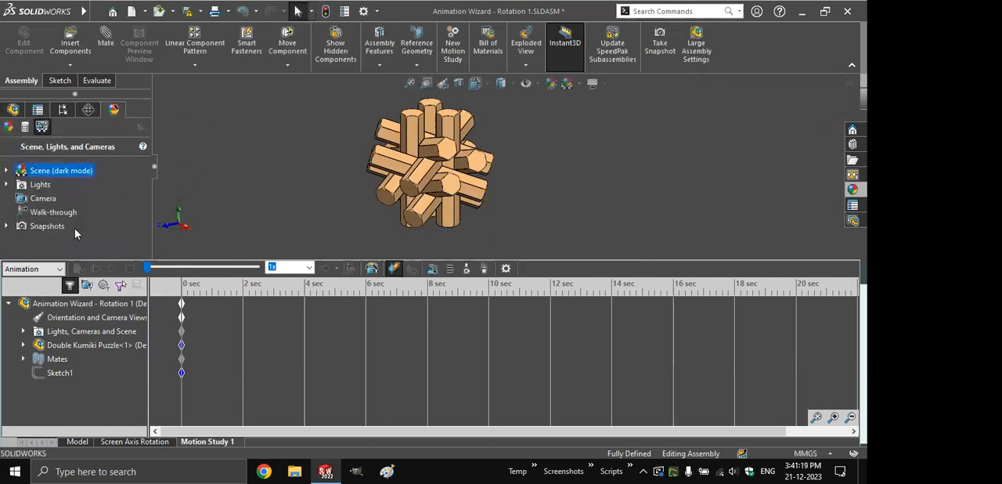
{"action": "right_click", "coordinate": [61, 170]}
{"action": "left_click", "coordinate": [487, 128]}
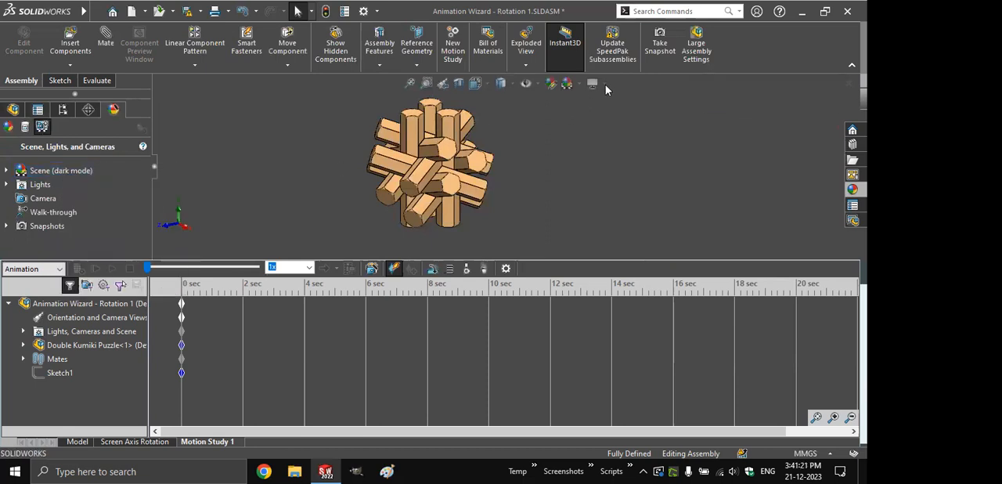
- Turn on shadows in shaded mode for the puzzle assembly view
{"action": "left_click", "coordinate": [604, 85]}
{"action": "left_click", "coordinate": [604, 85]}
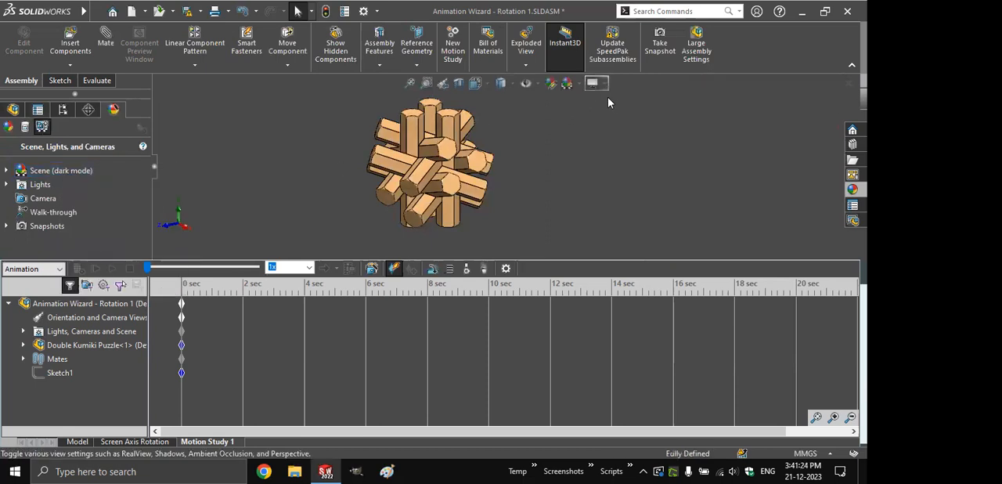
{"action": "left_click", "coordinate": [604, 85]}
{"action": "left_click", "coordinate": [617, 115]}
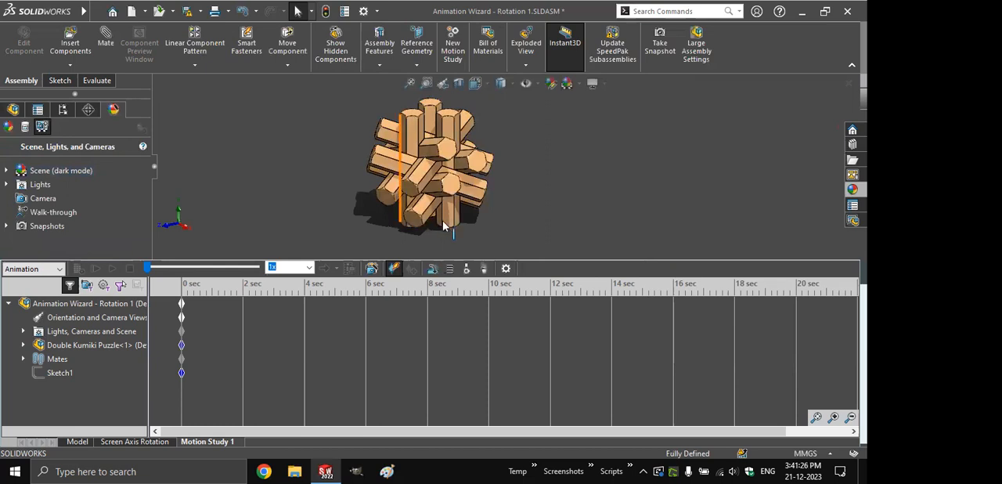
- Generate a 5-second Rotate model animation with the Animation Wizard: Y-axis, 1 clockwise rotation
{"action": "left_click", "coordinate": [372, 269]}
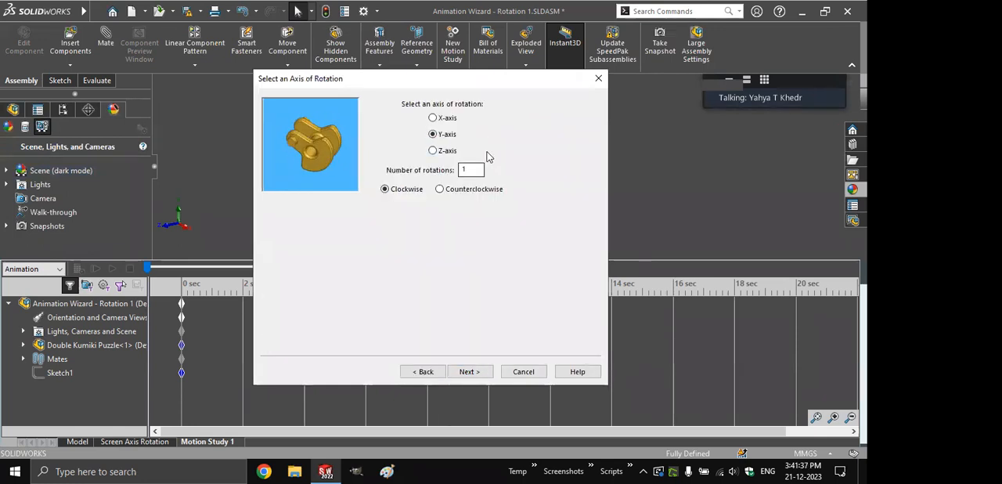
{"action": "left_click", "coordinate": [469, 371]}
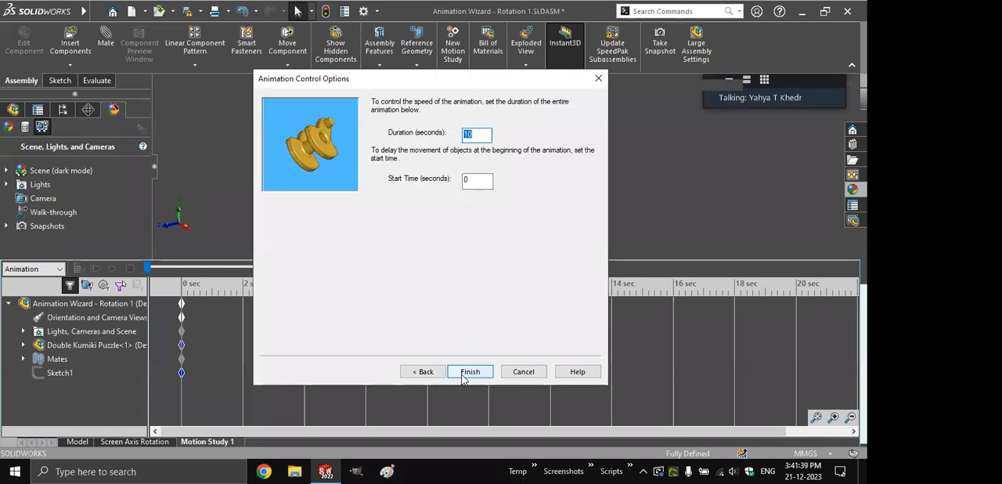
{"action": "key", "text": "Return"}
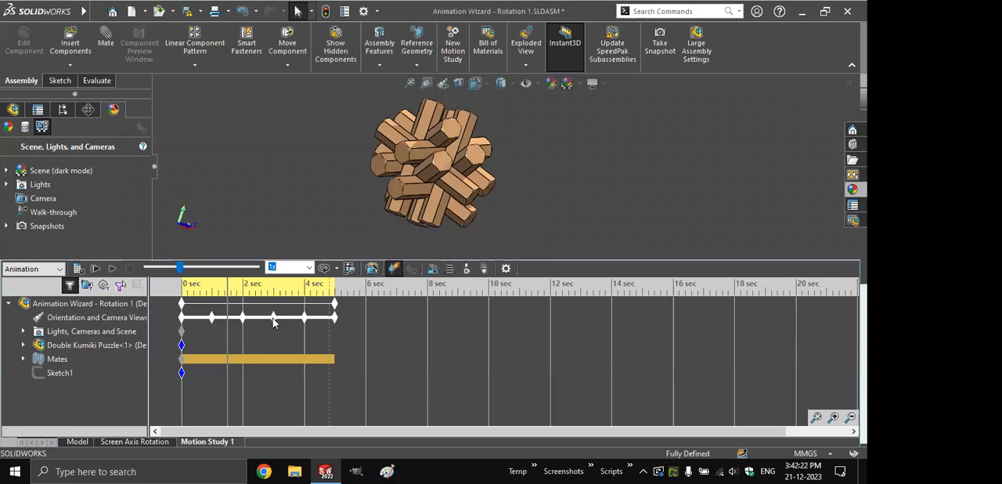
- Move the 1-second orientation key to about 0.3 seconds and the 2-second key to about 2.6 seconds, and play the animation
{"action": "left_click_drag", "start_coordinate": [212, 317], "coordinate": [189, 317]}
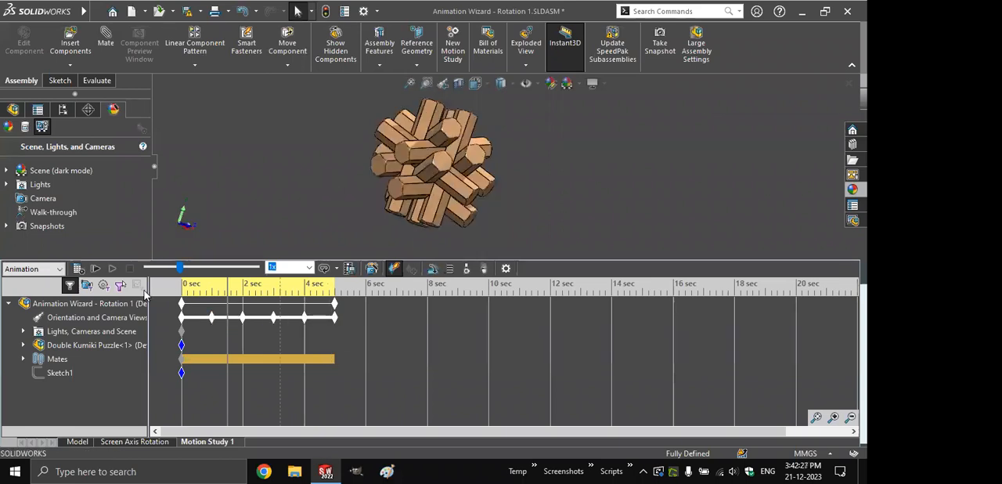
{"action": "left_click", "coordinate": [97, 269]}
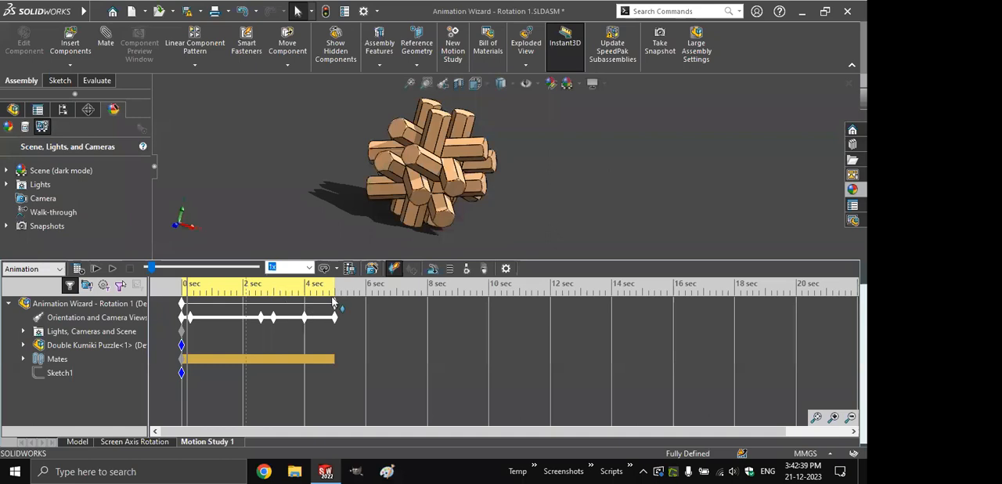
- Extend the animation to 10 seconds and move the 4-second and 3-second orientation keys to 8 and 6 seconds
{"action": "left_click", "coordinate": [332, 304]}
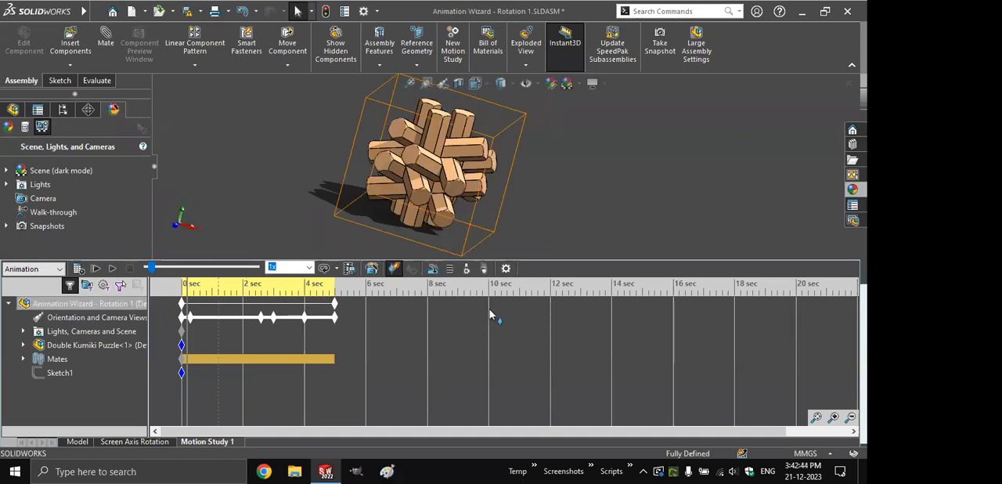
{"action": "left_click_drag", "start_coordinate": [335, 317], "coordinate": [491, 317]}
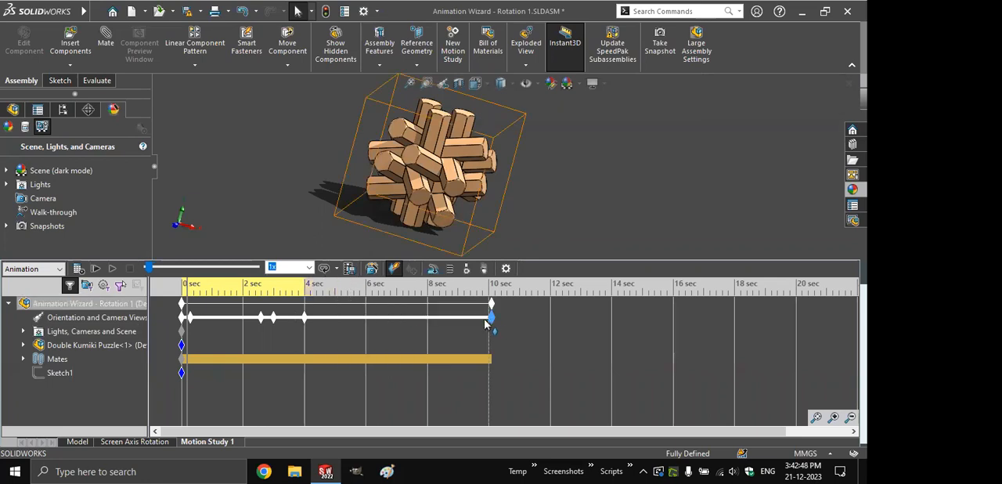
{"action": "left_click_drag", "start_coordinate": [305, 318], "coordinate": [404, 318]}
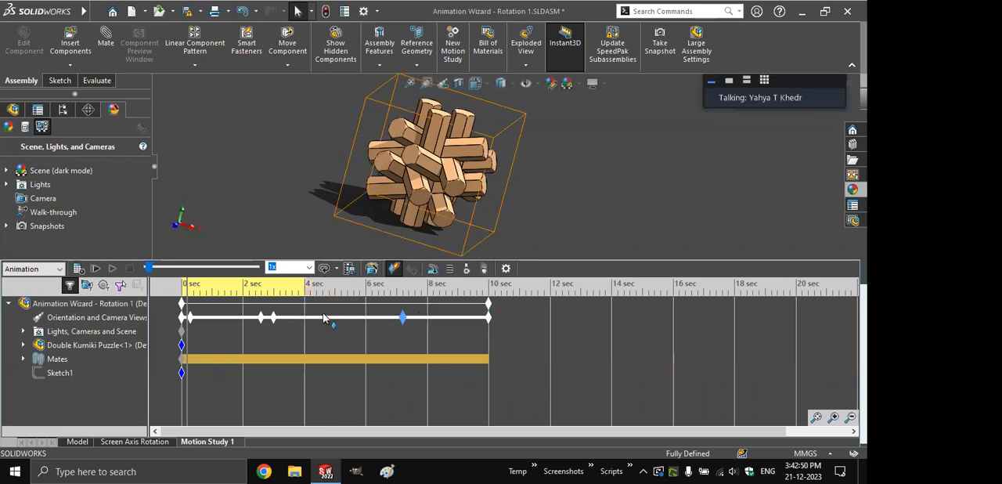
{"action": "left_click_drag", "start_coordinate": [276, 317], "coordinate": [365, 318]}
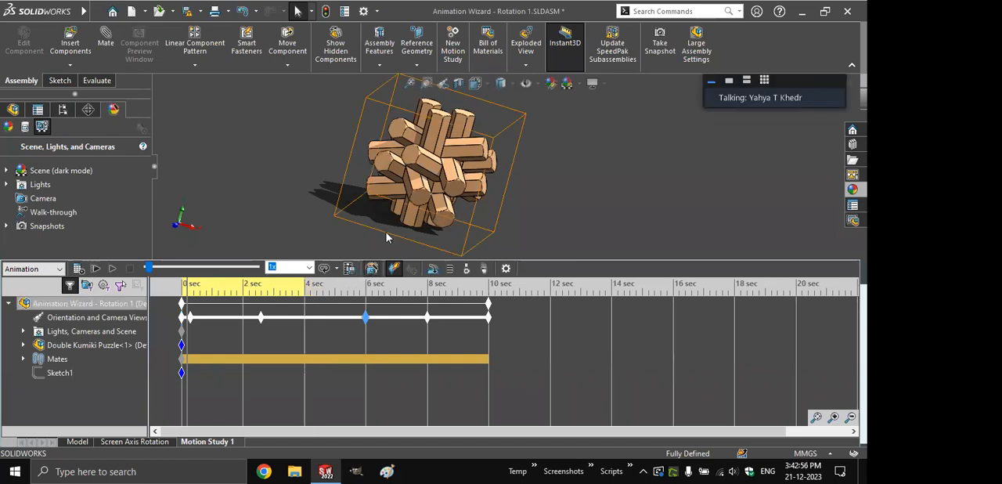
- Run the Animation Wizard rotation again with a start time of 0 seconds and select the unevenly spaced orientation keys
{"action": "left_click", "coordinate": [470, 367]}
{"action": "key", "text": "Tab"}
{"action": "type", "text": "0"}
{"action": "left_click", "coordinate": [466, 373]}
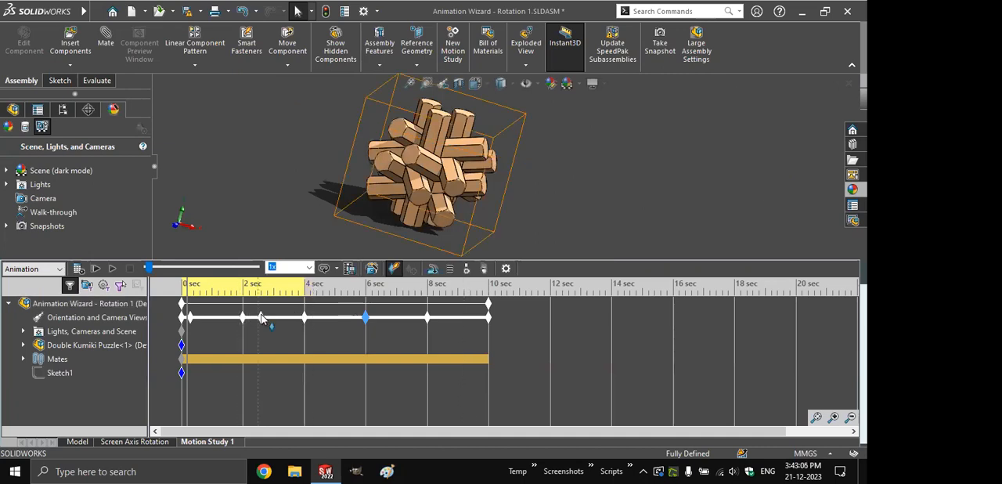
{"action": "left_click", "coordinate": [261, 317]}
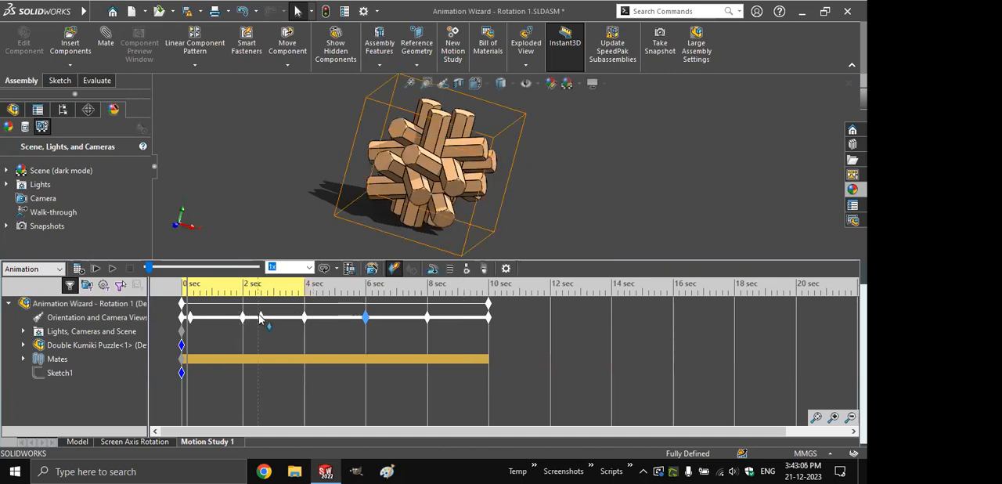
{"action": "left_click", "coordinate": [191, 317]}
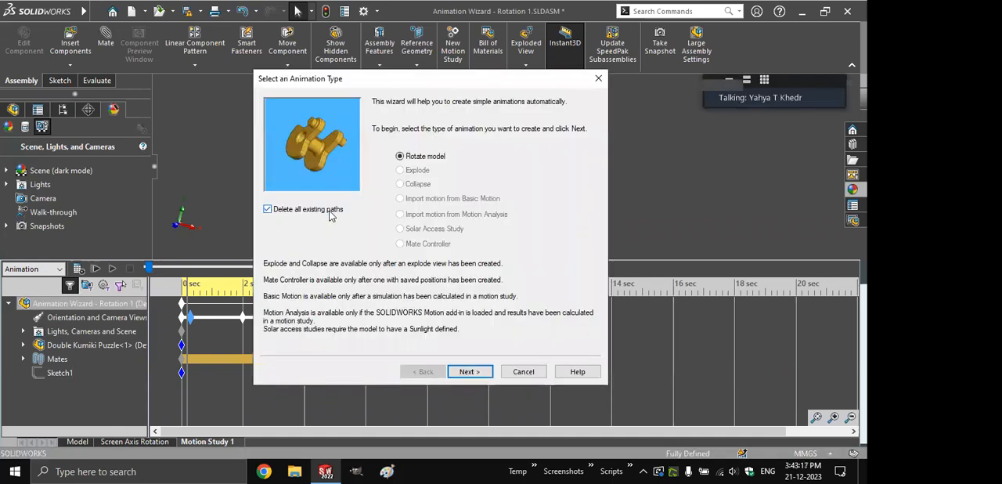
- Regenerate the rotation with all existing paths deleted: Y-axis, 1 clockwise rotation, 10-second duration, start time 0 seconds
{"action": "left_click", "coordinate": [470, 372]}
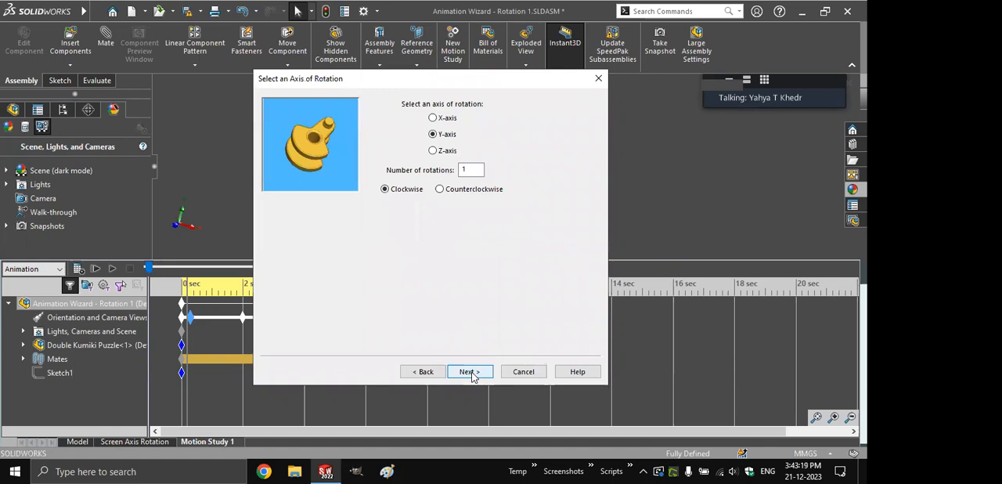
{"action": "left_click", "coordinate": [470, 372]}
{"action": "key", "text": "Tab"}
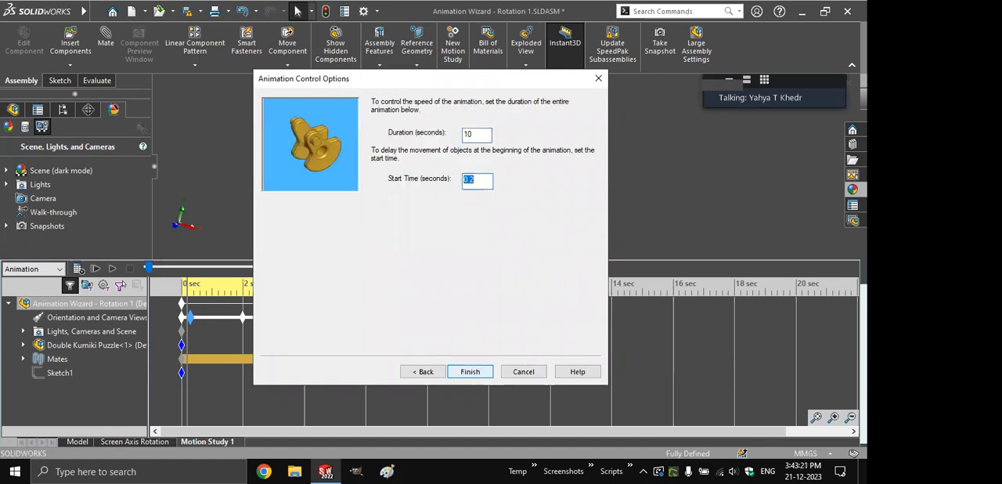
{"action": "type", "text": "0"}
{"action": "left_click", "coordinate": [470, 373]}
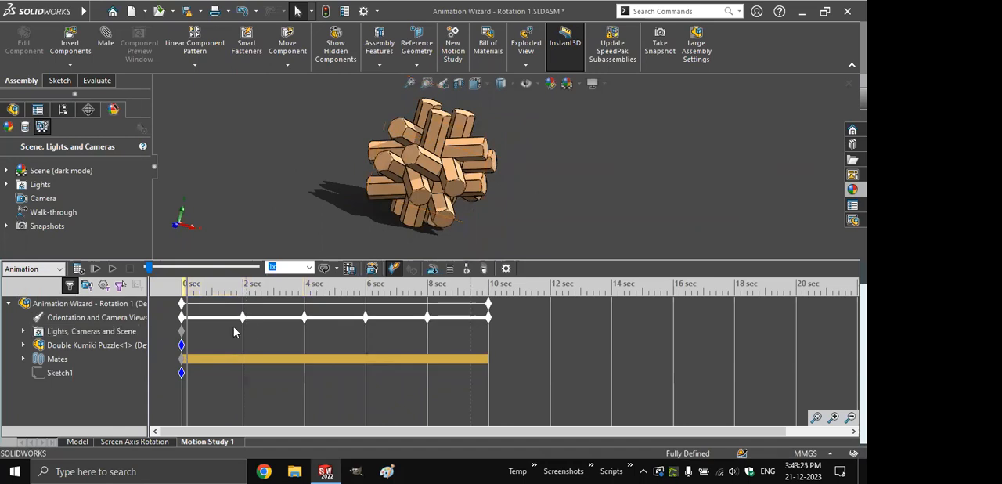
- Hide the Double-Cutouted<1> component at 4 seconds on the timeline and play the animation from the start
{"action": "left_click", "coordinate": [475, 305]}
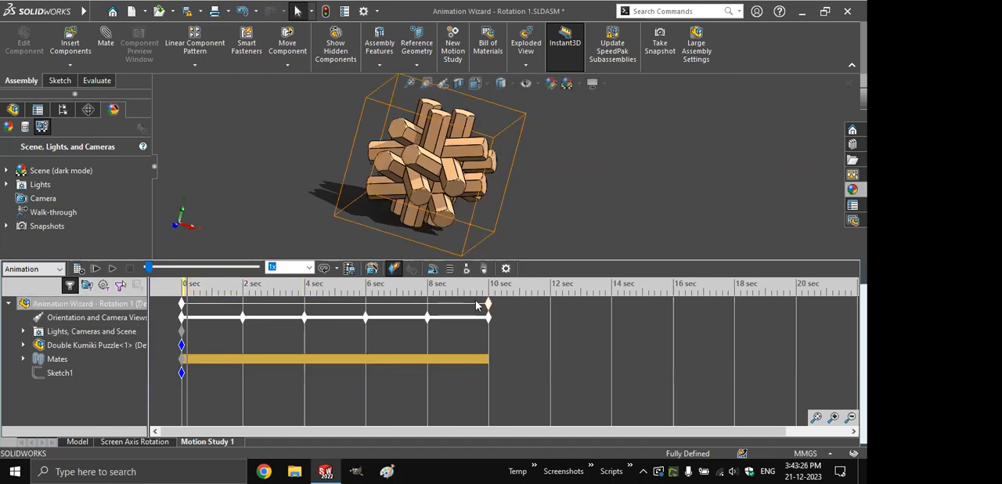
{"action": "left_click", "coordinate": [305, 288]}
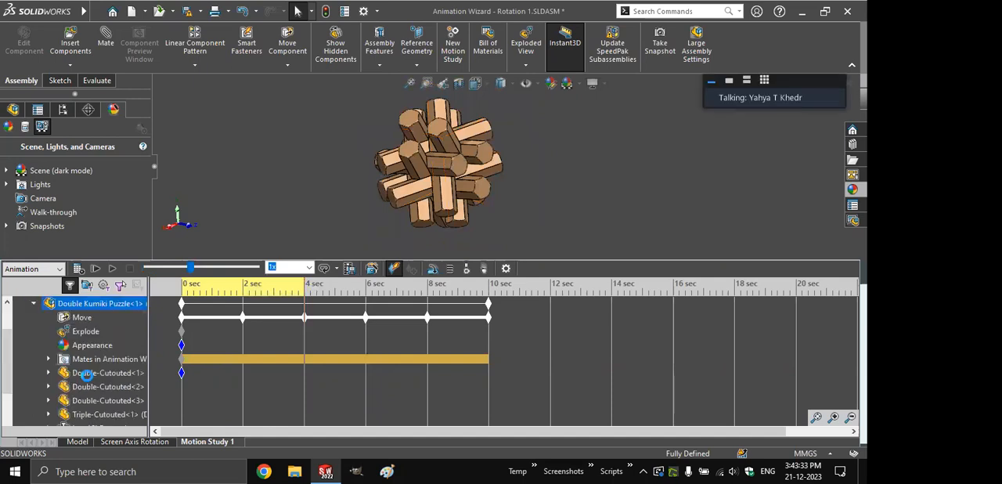
{"action": "left_click", "coordinate": [86, 373]}
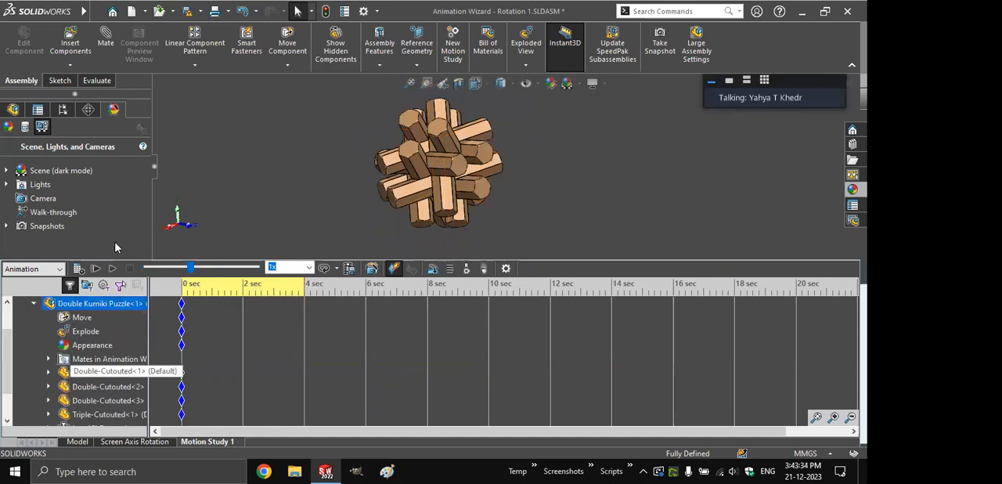
{"action": "right_click", "coordinate": [87, 373]}
{"action": "left_click", "coordinate": [115, 183]}
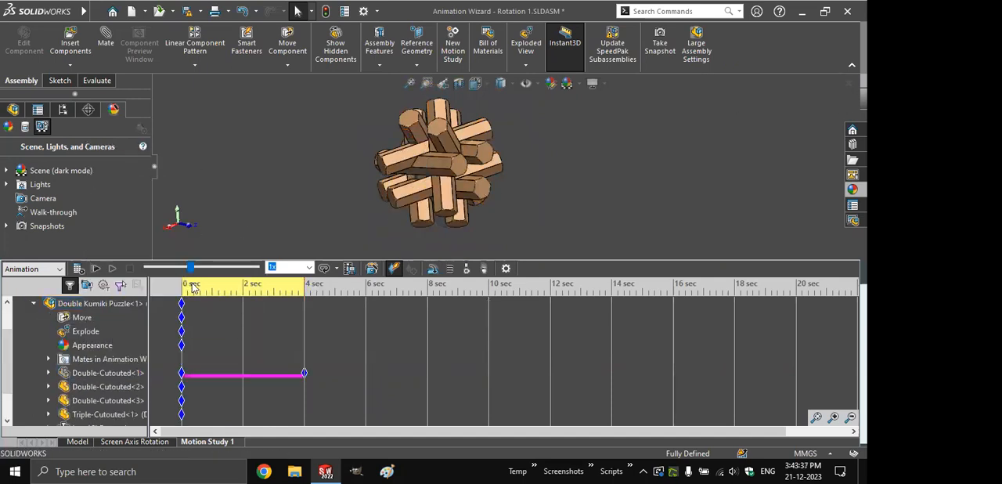
{"action": "left_click", "coordinate": [95, 269]}
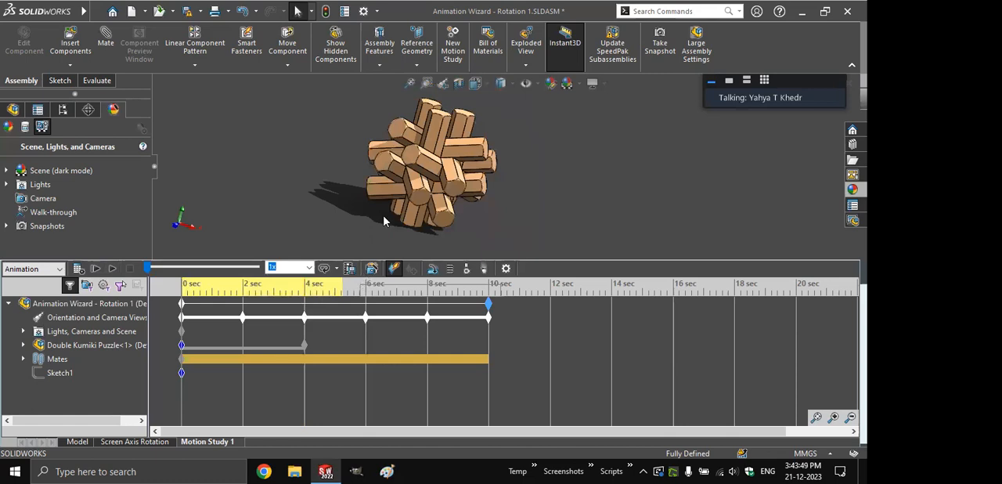
- Regenerate the model rotation with the Animation Wizard, deleting all existing paths and using a 5-second duration
{"action": "left_click", "coordinate": [376, 268]}
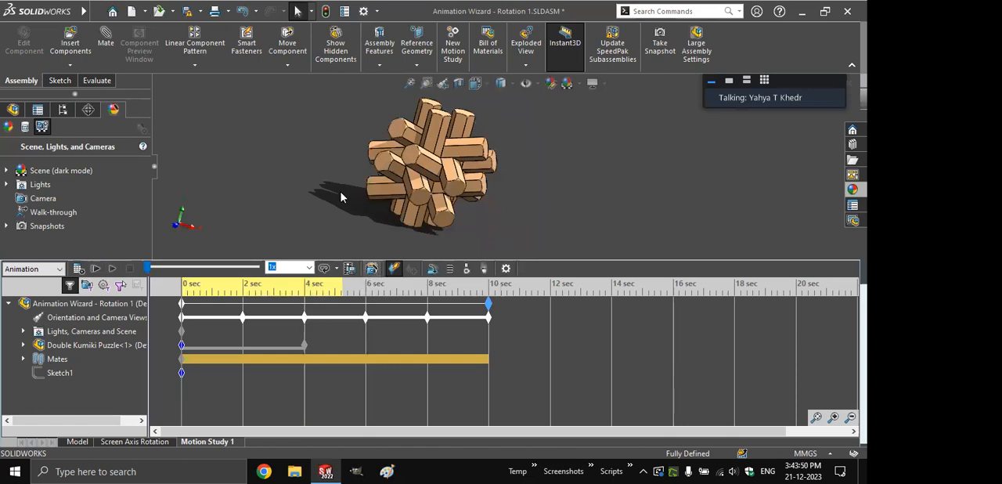
{"action": "left_click", "coordinate": [268, 209]}
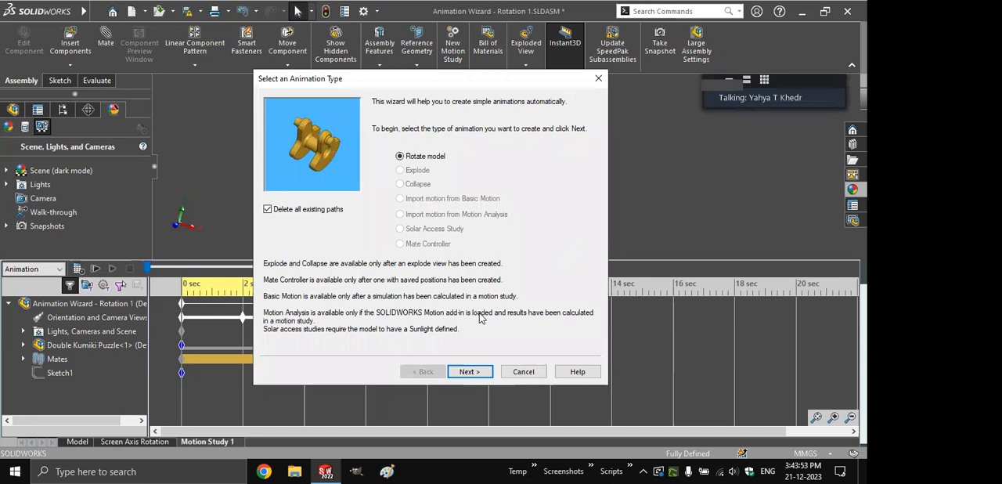
{"action": "left_click", "coordinate": [470, 371]}
{"action": "left_click", "coordinate": [470, 372]}
{"action": "type", "text": "5"}
{"action": "left_click", "coordinate": [471, 371]}
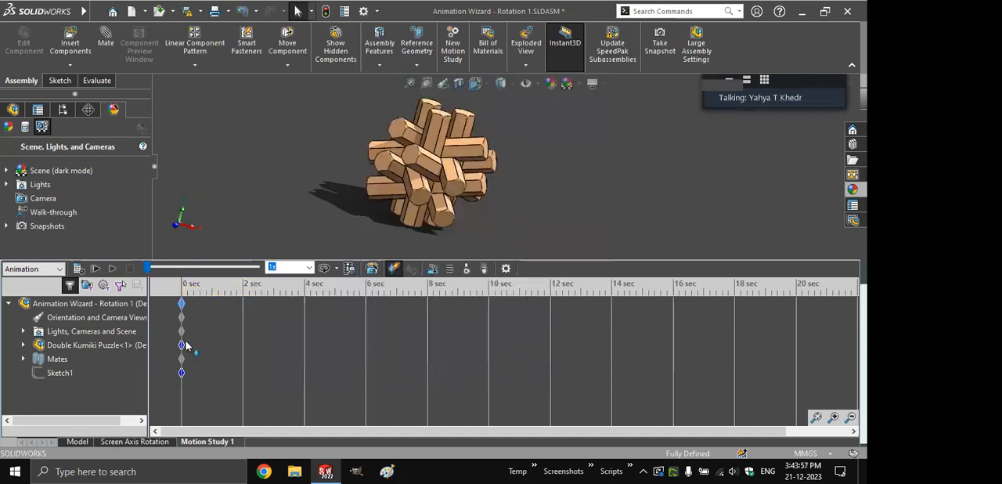
{"action": "left_click", "coordinate": [225, 350]}
{"action": "left_click", "coordinate": [373, 163]}
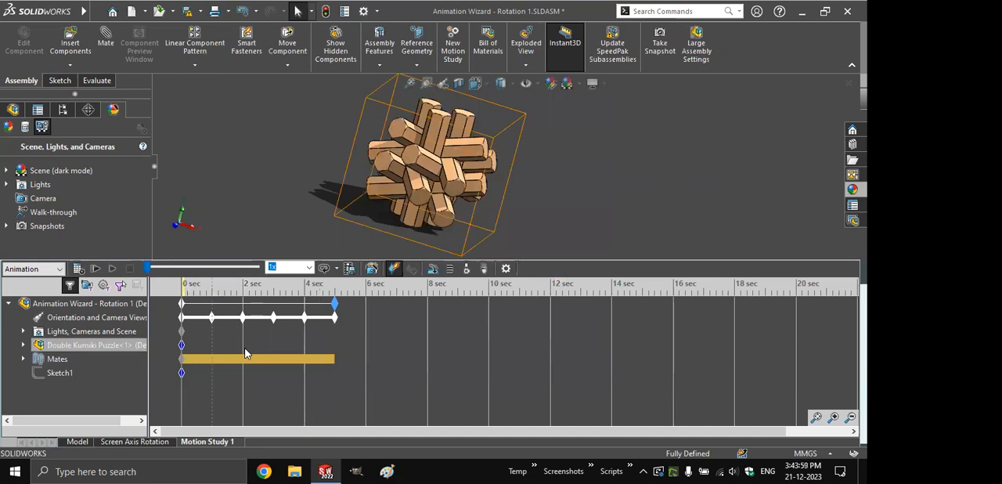
{"action": "left_click", "coordinate": [374, 168]}
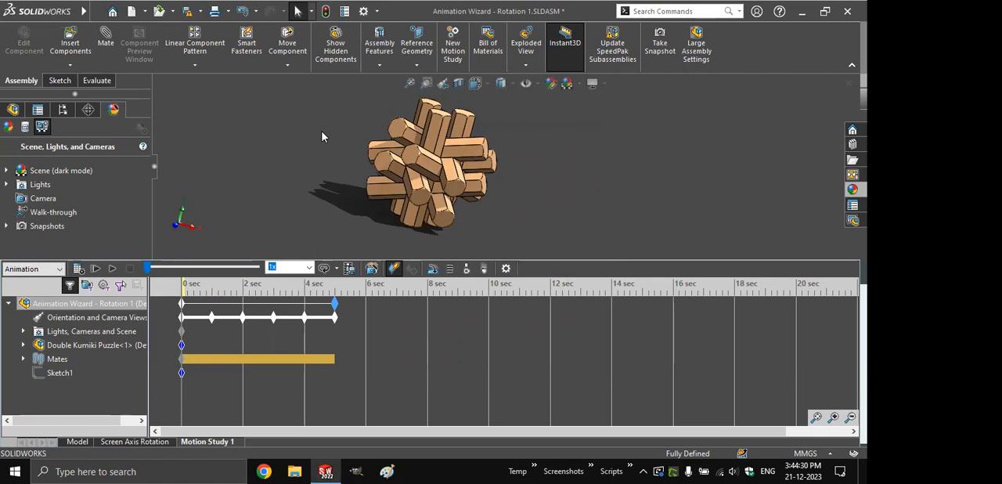
- Add a camera to the model, targeted 125 mm along Y from the origin, and attach its position to the Sketch1 circle
{"action": "left_click", "coordinate": [76, 441]}
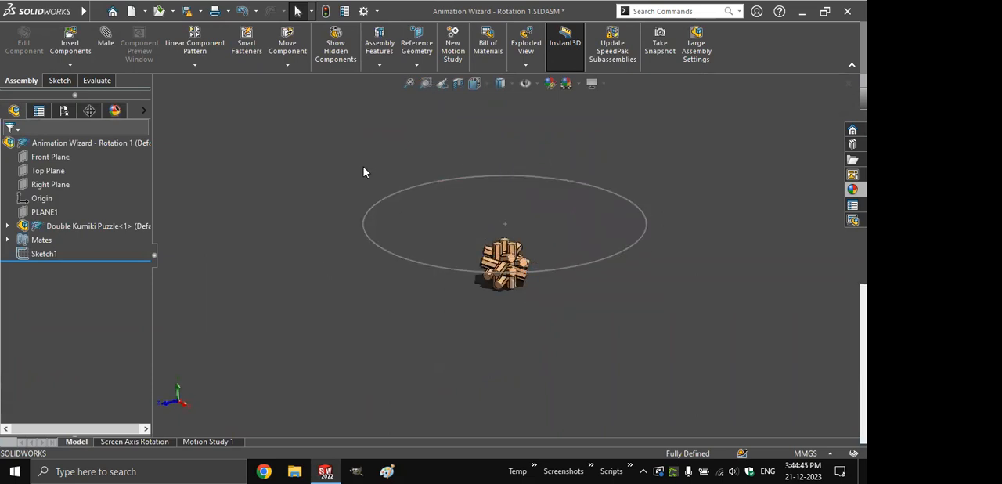
{"action": "left_click", "coordinate": [116, 111]}
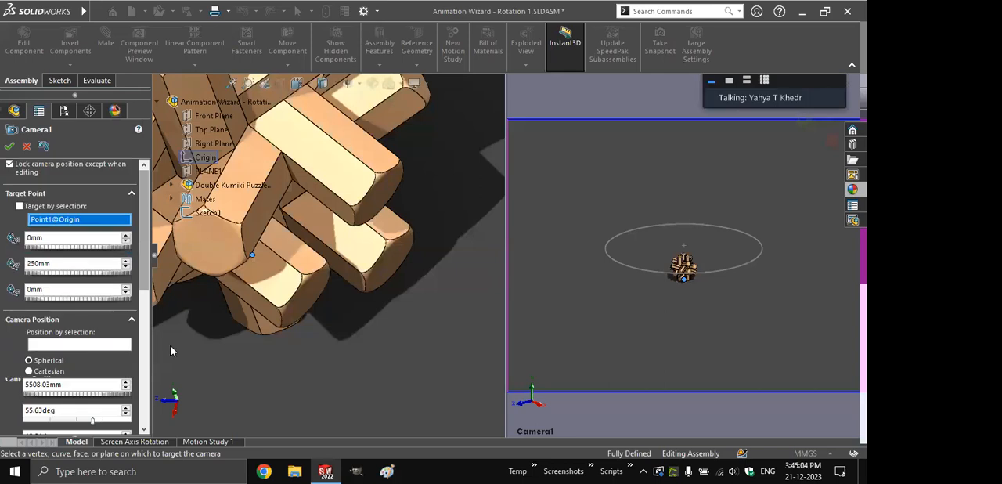
{"action": "scroll", "coordinate": [135, 351], "scroll_direction": "down", "scroll_amount": 1}
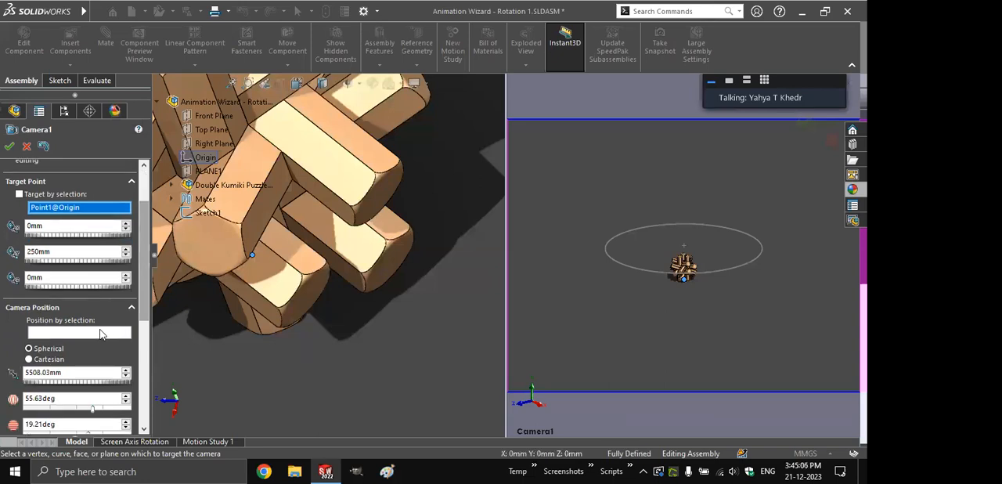
{"action": "left_click", "coordinate": [99, 334]}
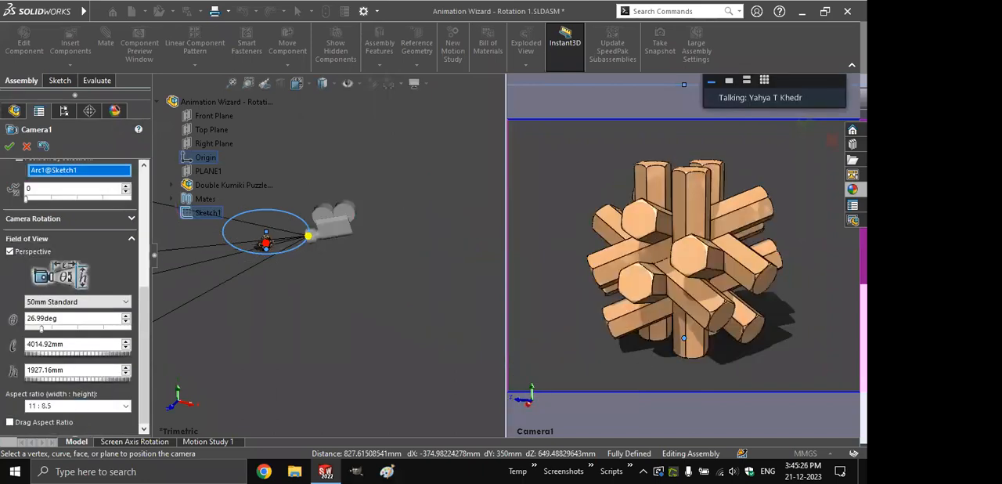
- Set Camera1's position along the circle to 0 and its aspect ratio width to 16, and accept the camera
{"action": "double_click", "coordinate": [78, 405]}
{"action": "type", "text": "16"}
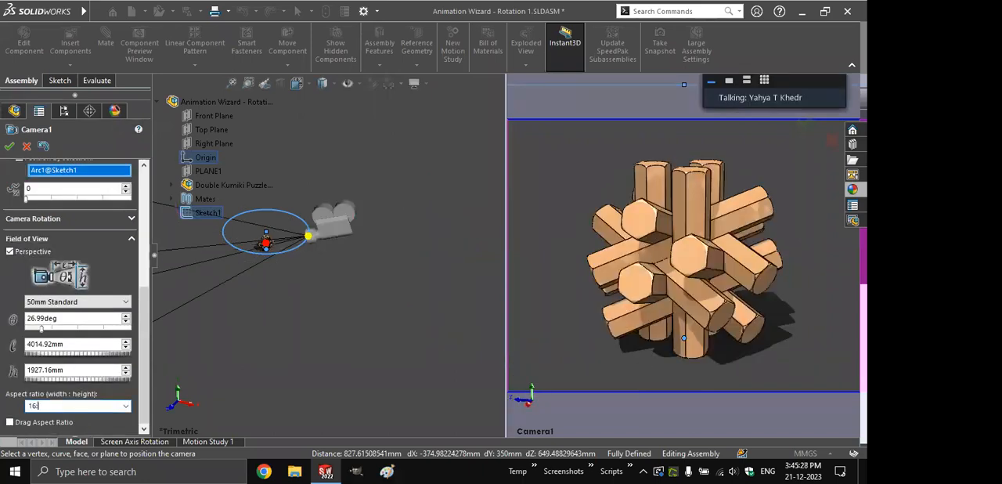
{"action": "left_click", "coordinate": [9, 146]}
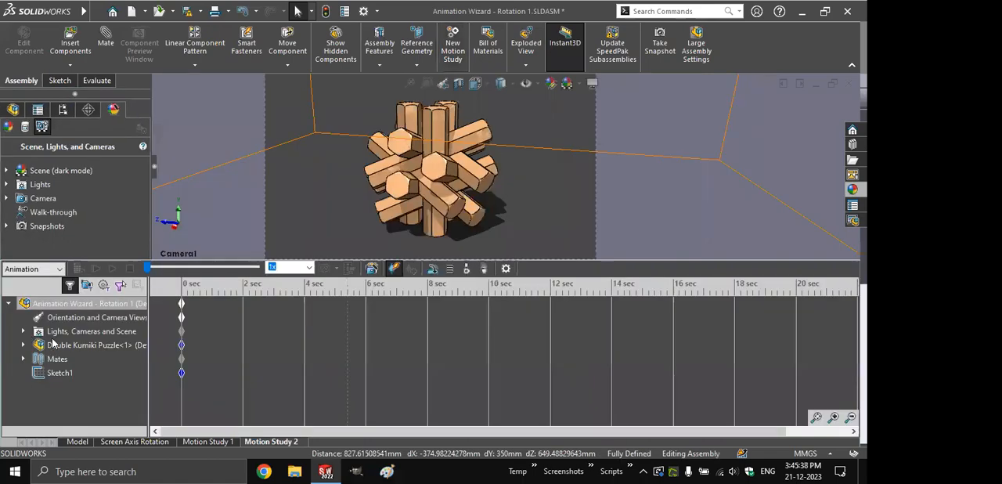
- In the new motion study, set Camera1's position along the circle to 100 at 5 seconds and play the animation
{"action": "left_click", "coordinate": [23, 331]}
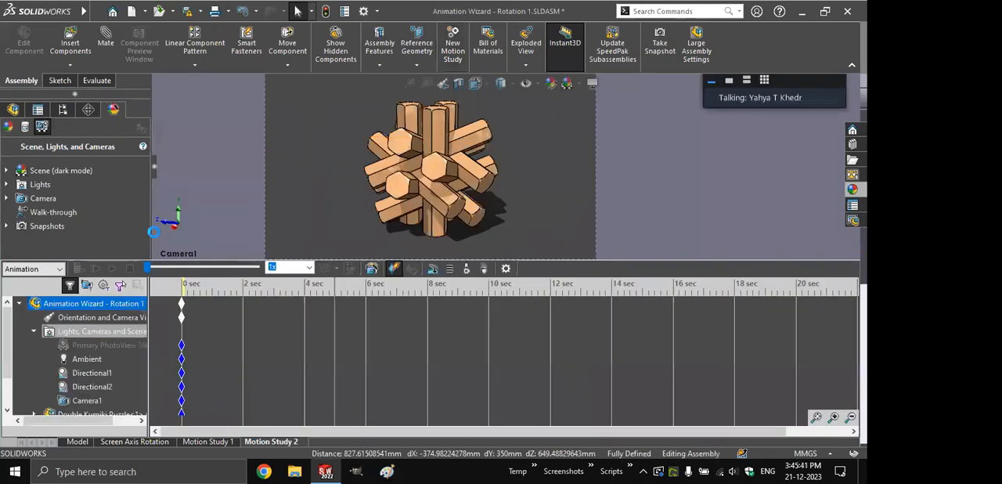
{"action": "right_click", "coordinate": [87, 401]}
{"action": "left_click", "coordinate": [125, 301]}
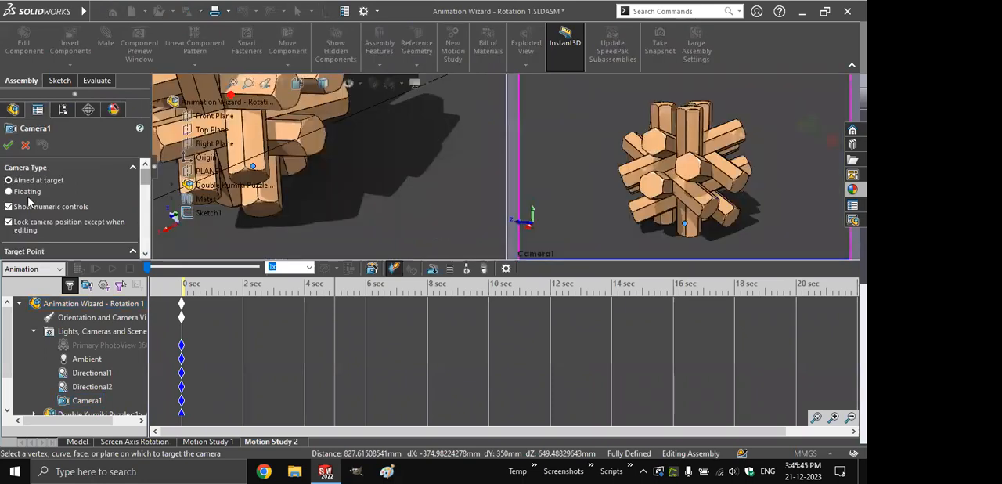
{"action": "scroll", "coordinate": [29, 202], "scroll_direction": "down", "scroll_amount": 5}
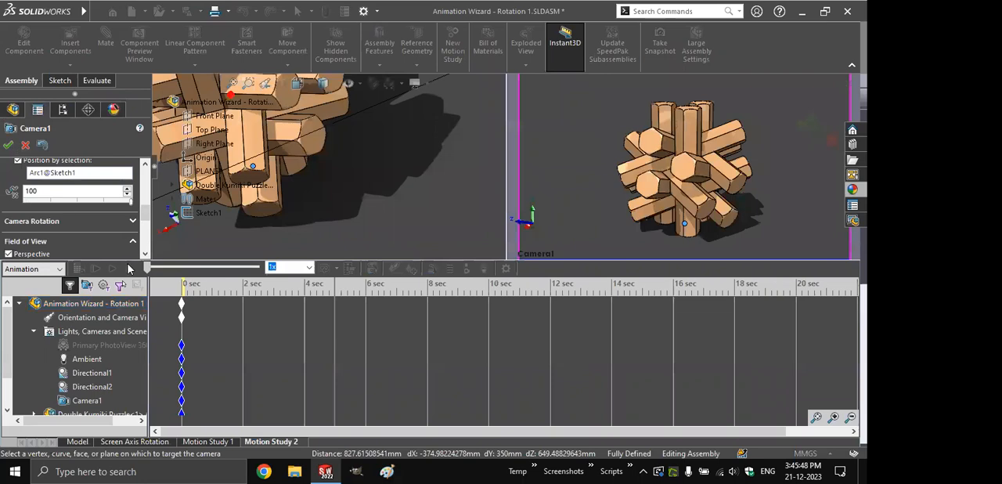
{"action": "key", "text": "Return"}
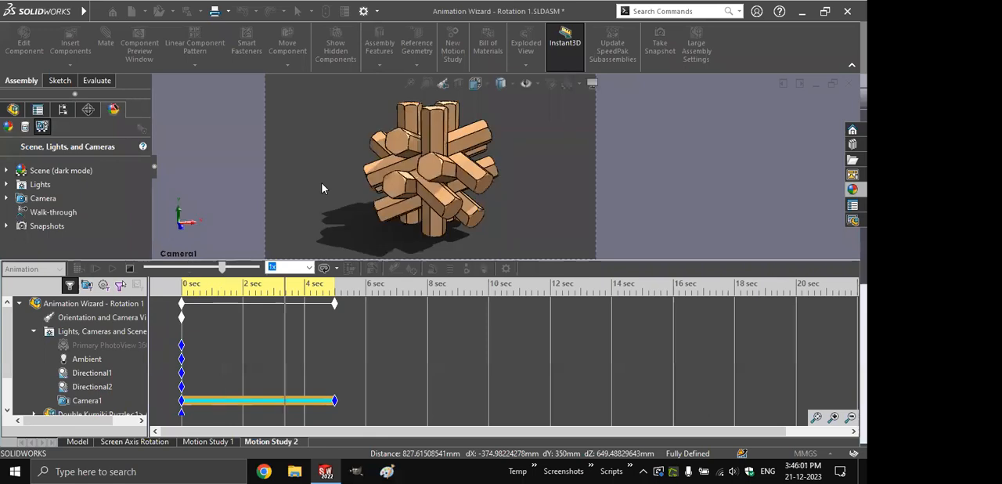
{"action": "left_click", "coordinate": [130, 269]}
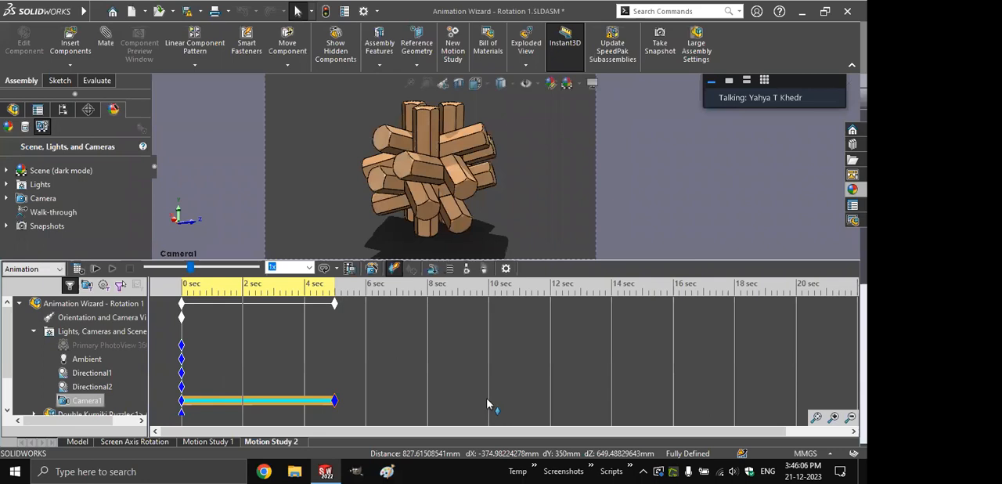
- Move Camera1's end key to 10 seconds with normal playback mode, and save the assembly
{"action": "left_click_drag", "start_coordinate": [487, 404], "coordinate": [489, 401]}
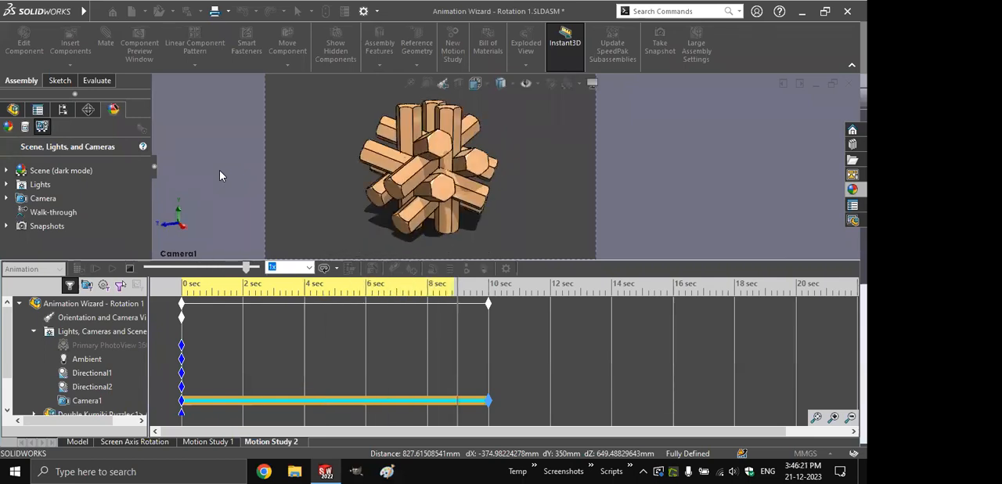
{"action": "left_click", "coordinate": [338, 269]}
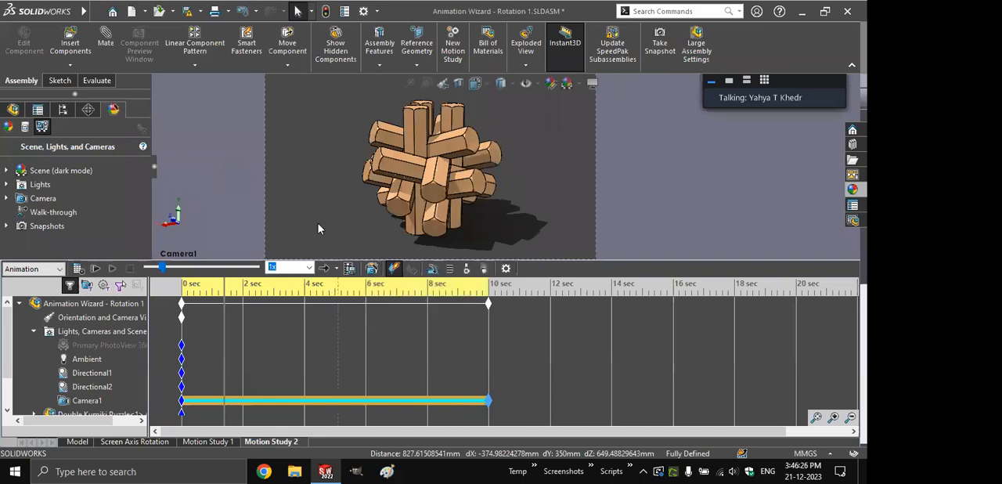
{"action": "key", "text": "ctrl+s"}
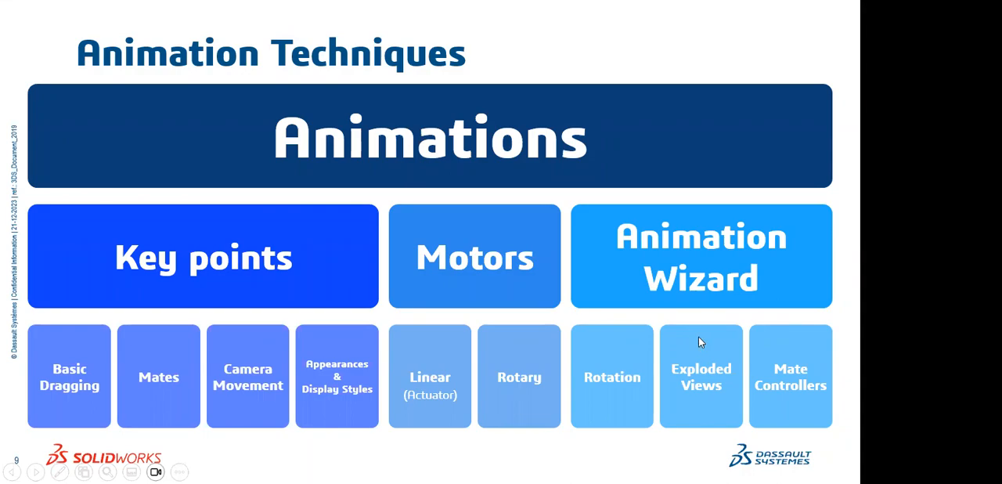
- Switch to the Kumiki Puzzle assembly and play the animated explode of its ExplView1 exploded view
{"action": "key", "text": "alt+Tab"}
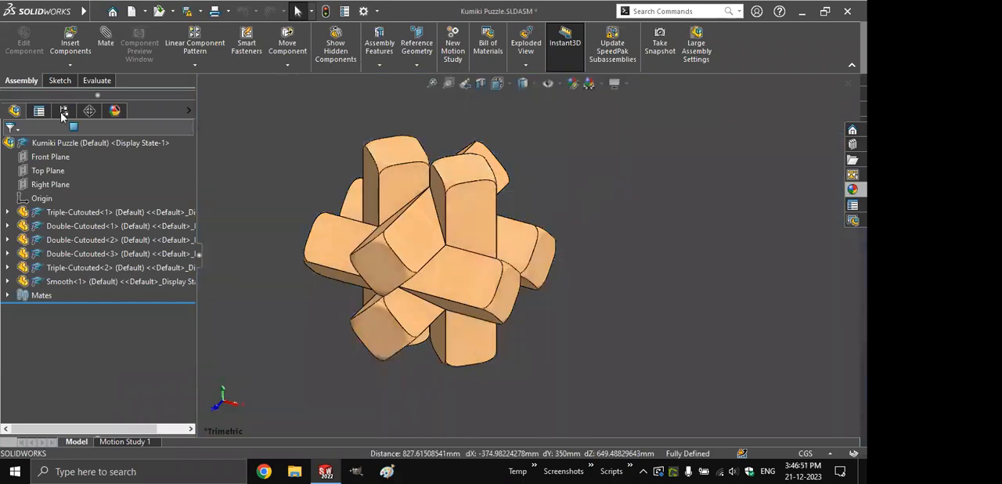
{"action": "left_click", "coordinate": [63, 111]}
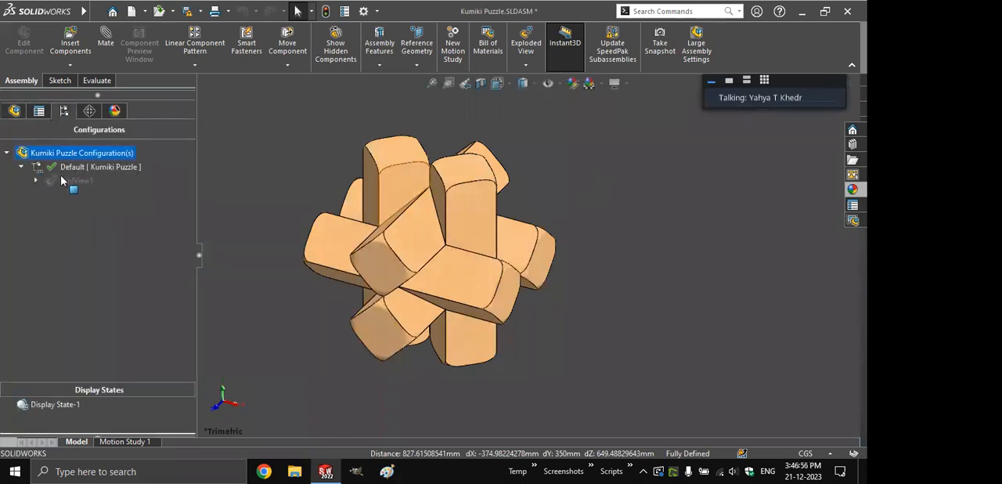
{"action": "right_click", "coordinate": [63, 181]}
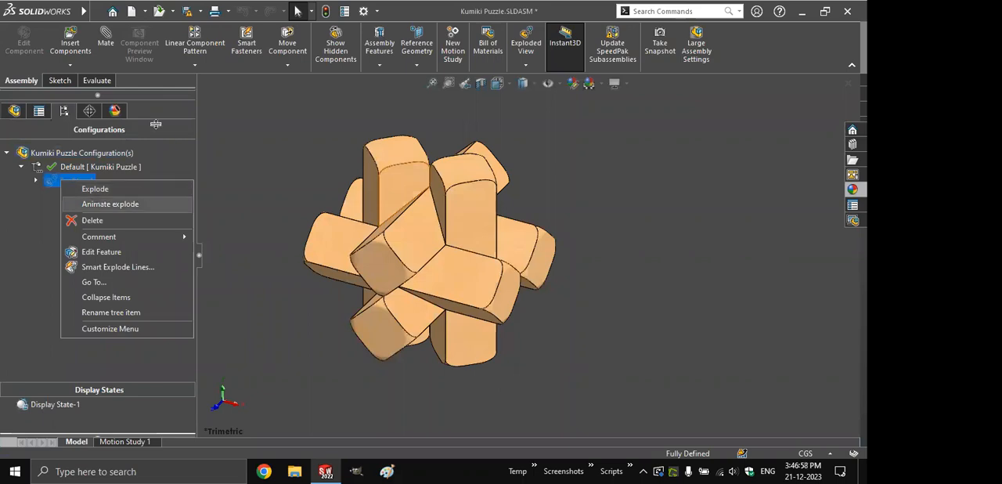
{"action": "left_click", "coordinate": [160, 204]}
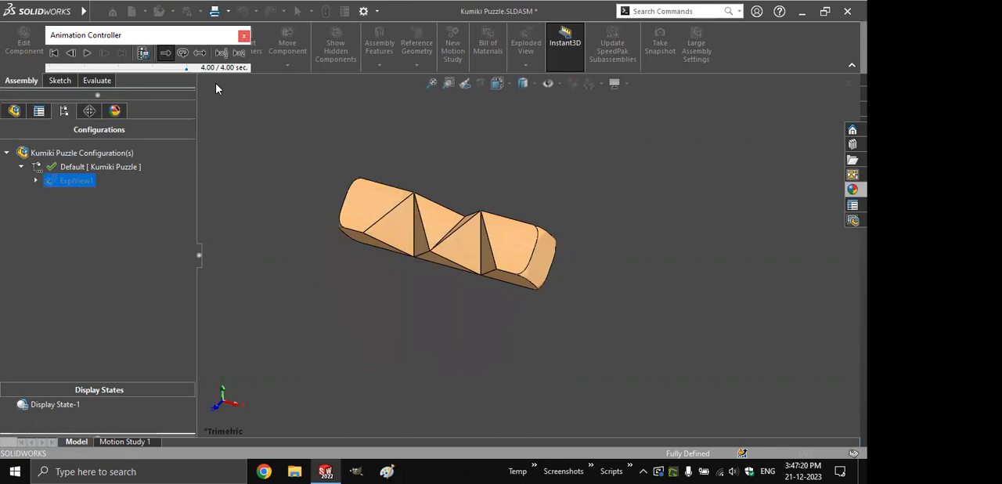
{"action": "left_click", "coordinate": [244, 35]}
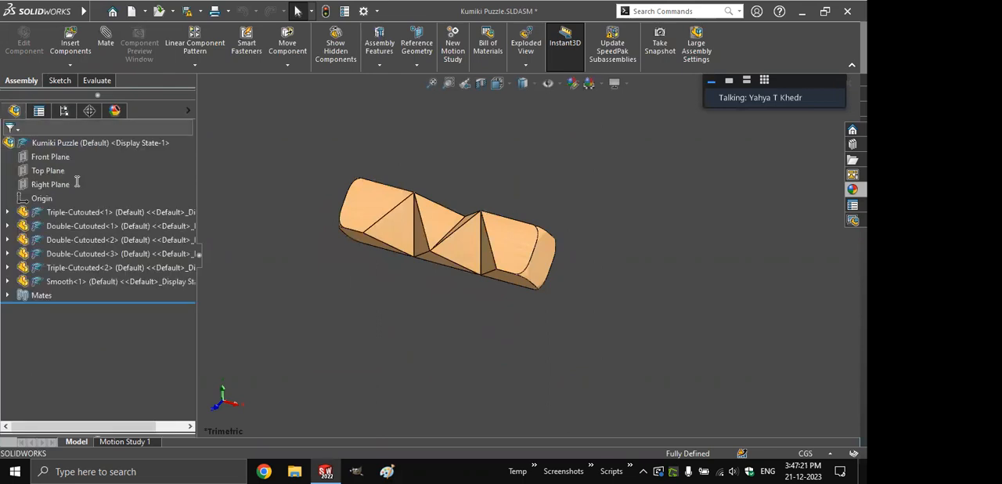
- Collapse the ExplView1 exploded view of the Kumiki Puzzle assembly
{"action": "left_click", "coordinate": [15, 111]}
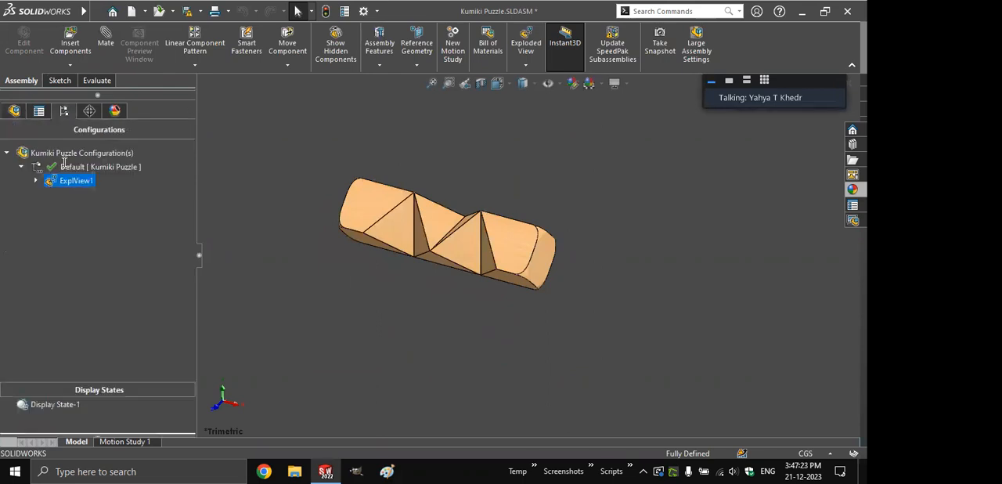
{"action": "right_click", "coordinate": [75, 180]}
{"action": "left_click", "coordinate": [100, 187]}
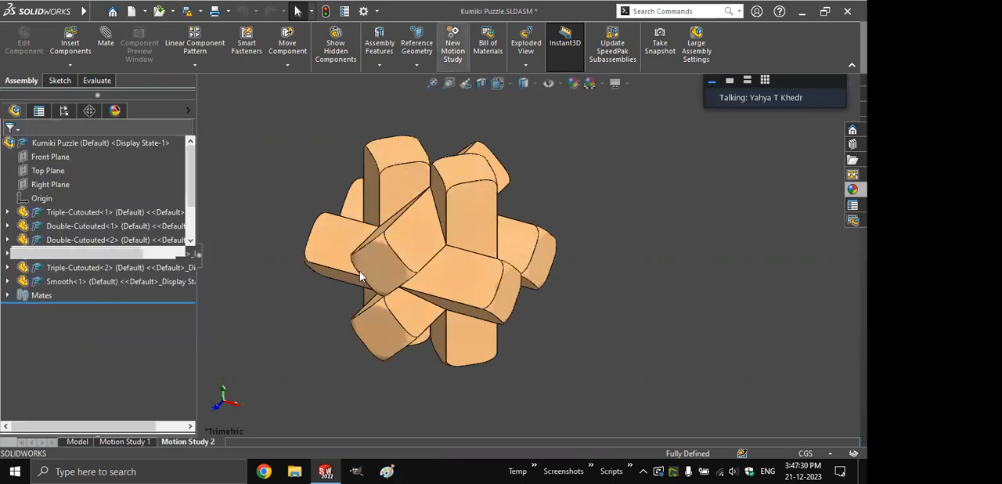
- Generate an explode animation in Motion Study 2 with the Animation Wizard, using a 5-second duration and start time 0 seconds
{"action": "left_click", "coordinate": [403, 173]}
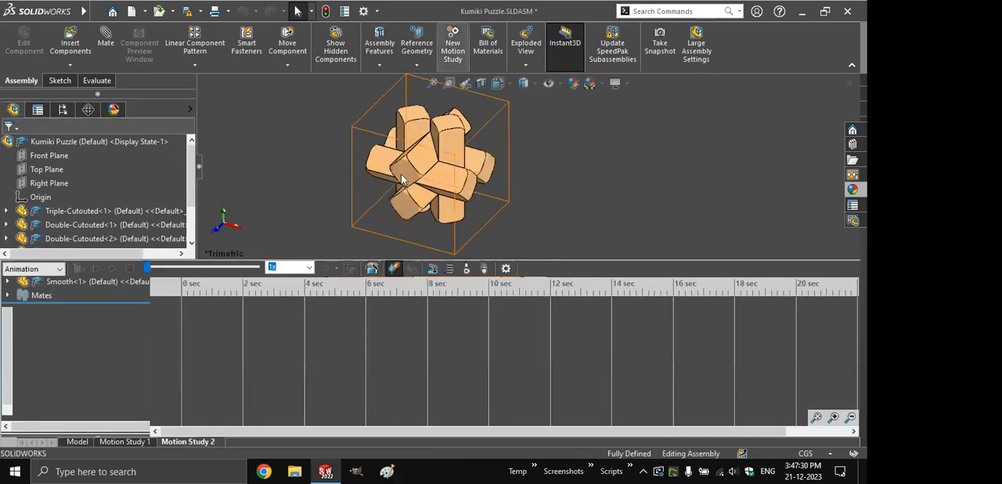
{"action": "left_click", "coordinate": [372, 269]}
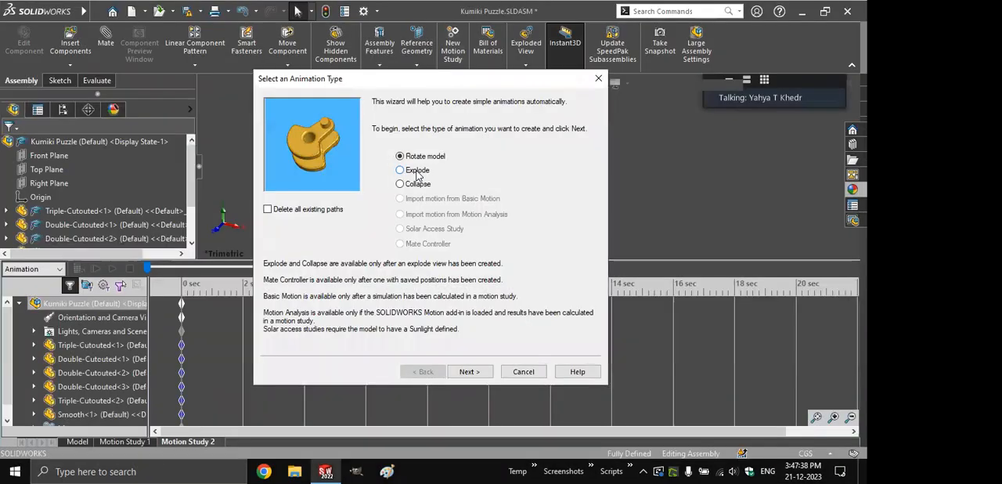
{"action": "left_click", "coordinate": [401, 171]}
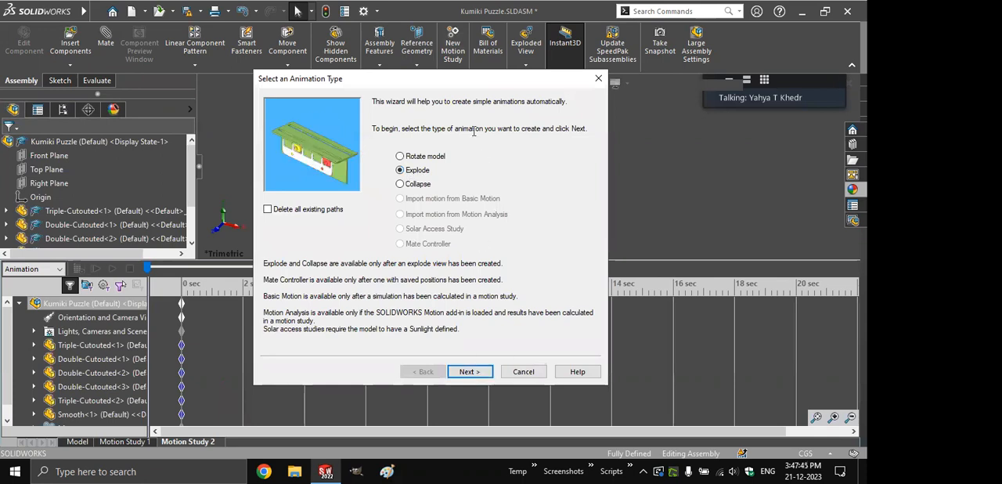
{"action": "key", "text": "Return"}
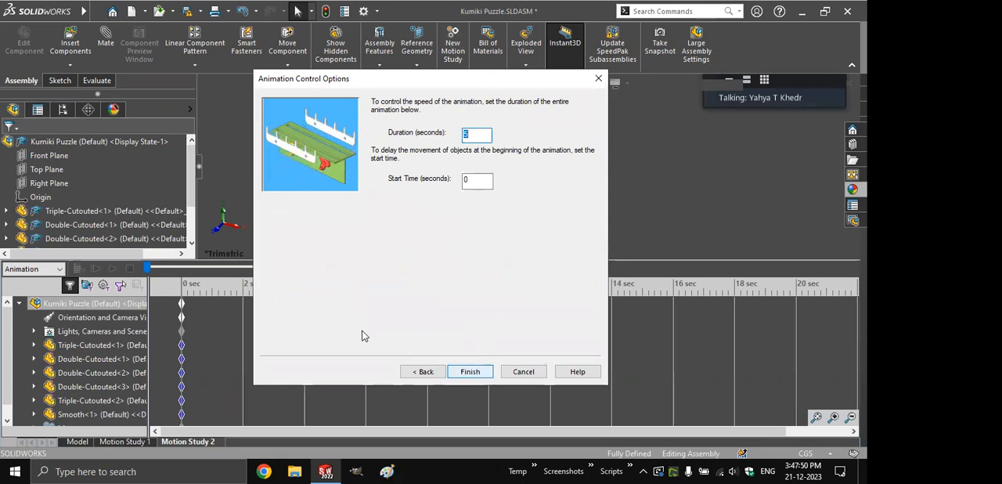
{"action": "key", "text": "Return"}
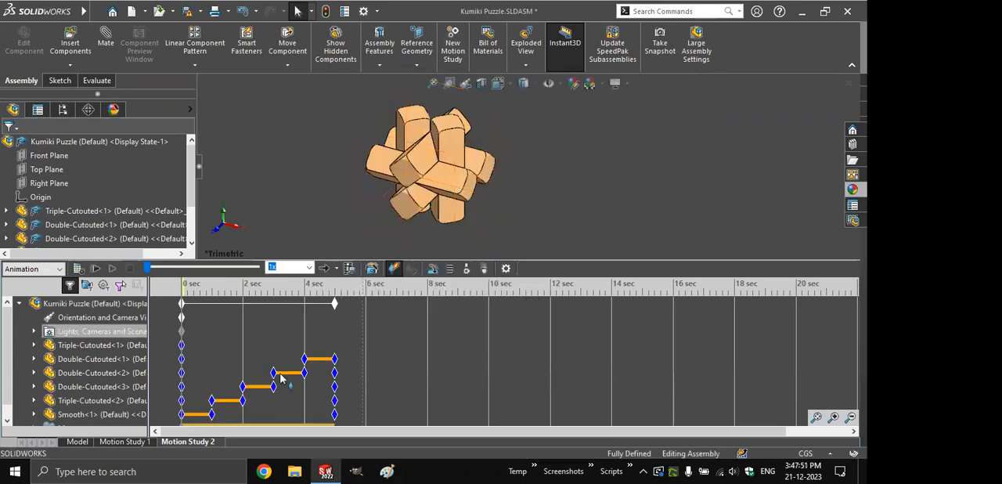
- Add a collapse animation to Motion Study 2 with the Animation Wizard, using a 2.5-second duration and start time 6 seconds, and play it
{"action": "scroll", "coordinate": [200, 412], "scroll_direction": "down", "scroll_amount": 1}
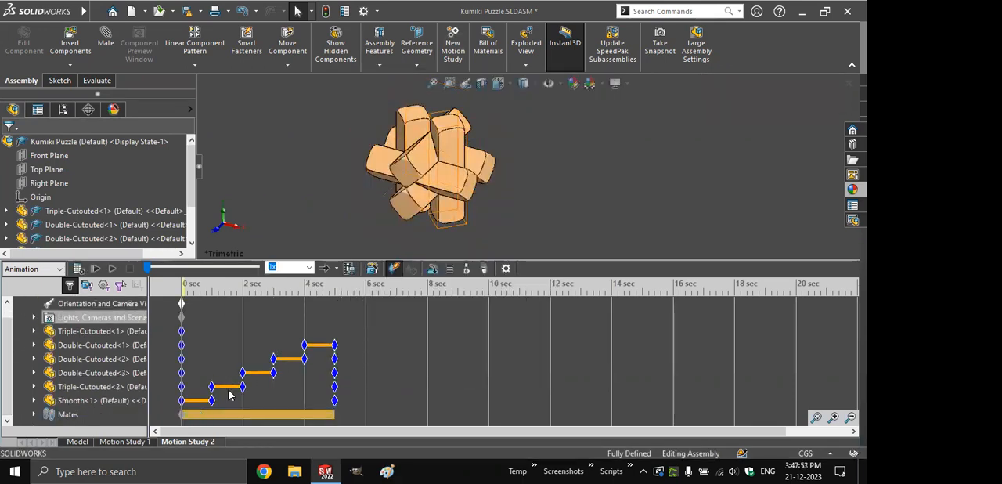
{"action": "left_click", "coordinate": [318, 343]}
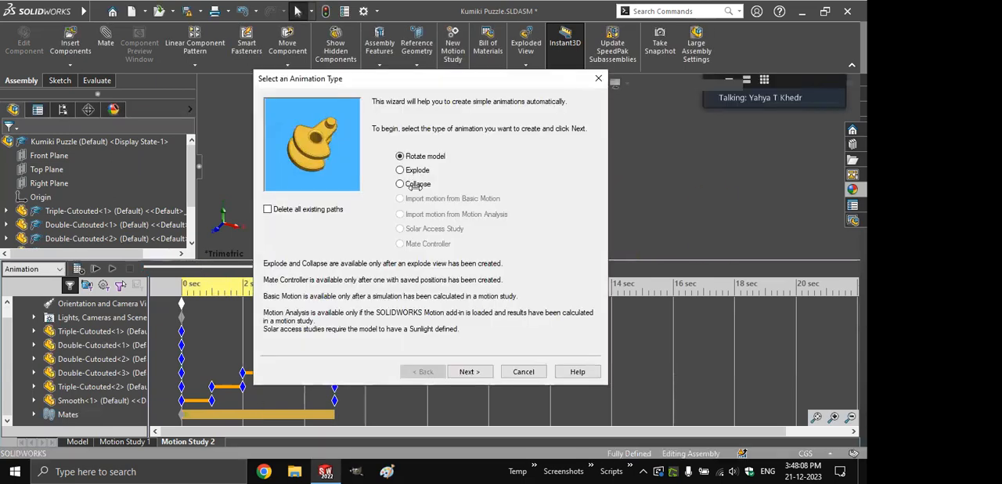
{"action": "left_click", "coordinate": [418, 183]}
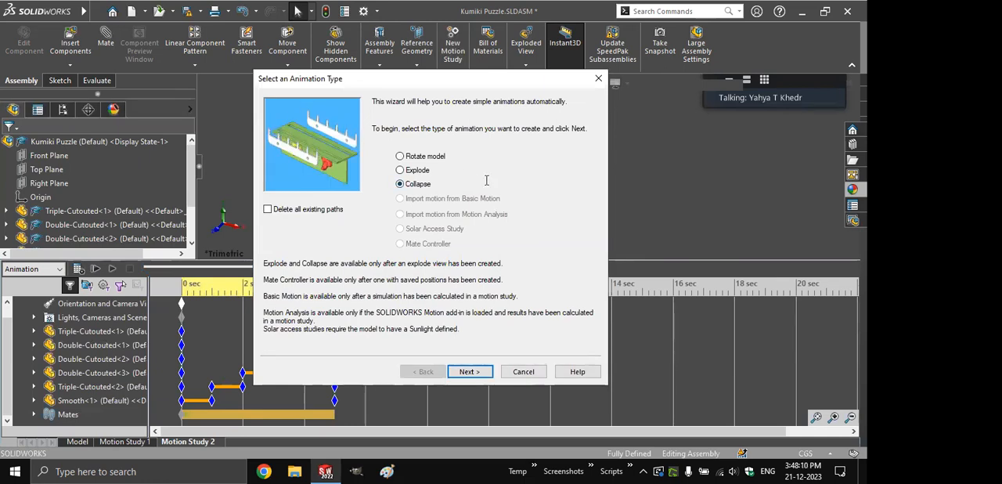
{"action": "key", "text": "Return"}
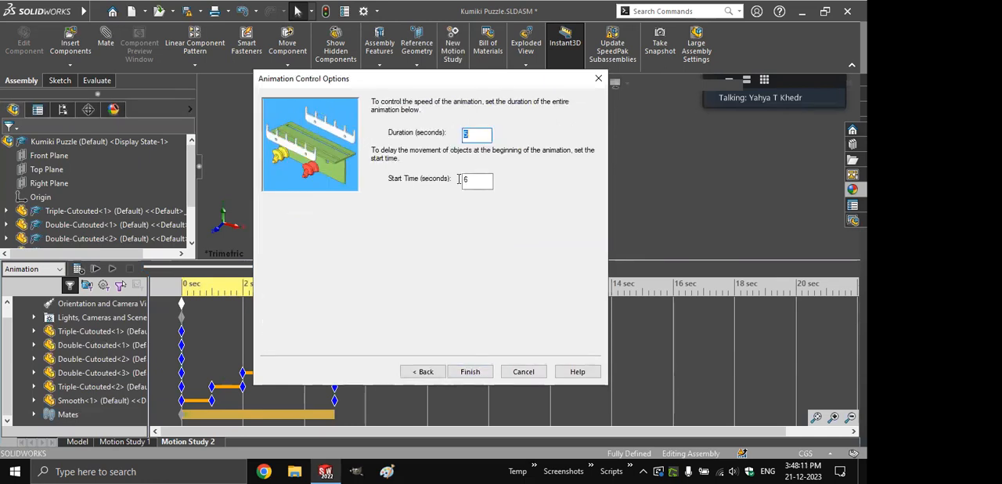
{"action": "key", "text": "Tab"}
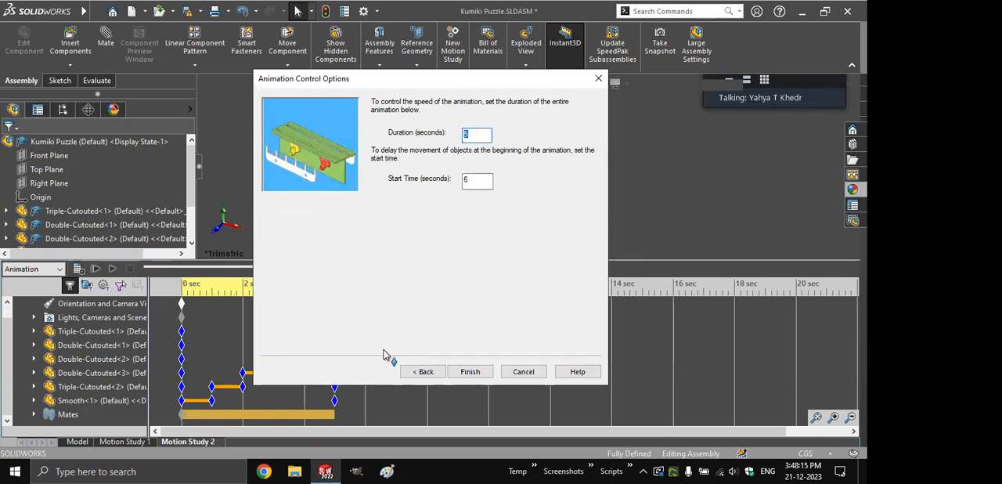
{"action": "key", "text": "shift+Tab"}
{"action": "type", "text": "2.5"}
{"action": "key", "text": "Return"}
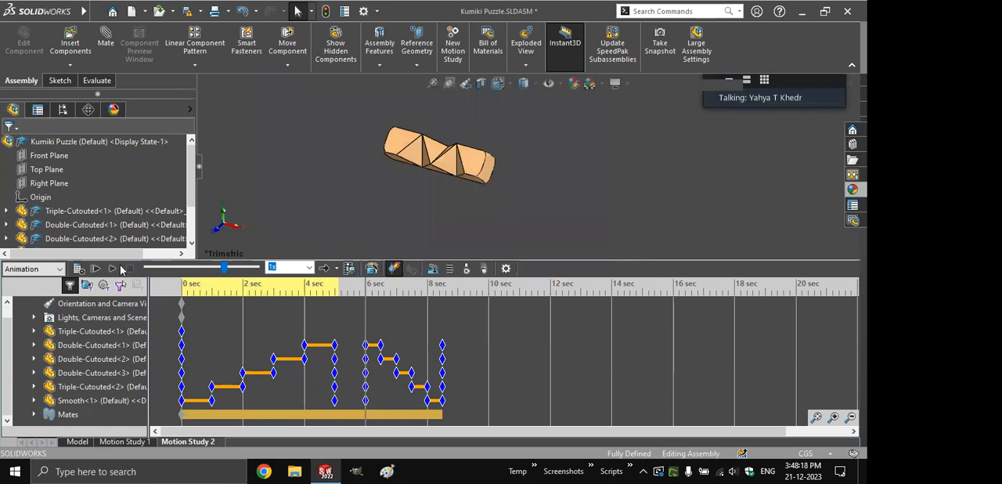
{"action": "left_click", "coordinate": [114, 269]}
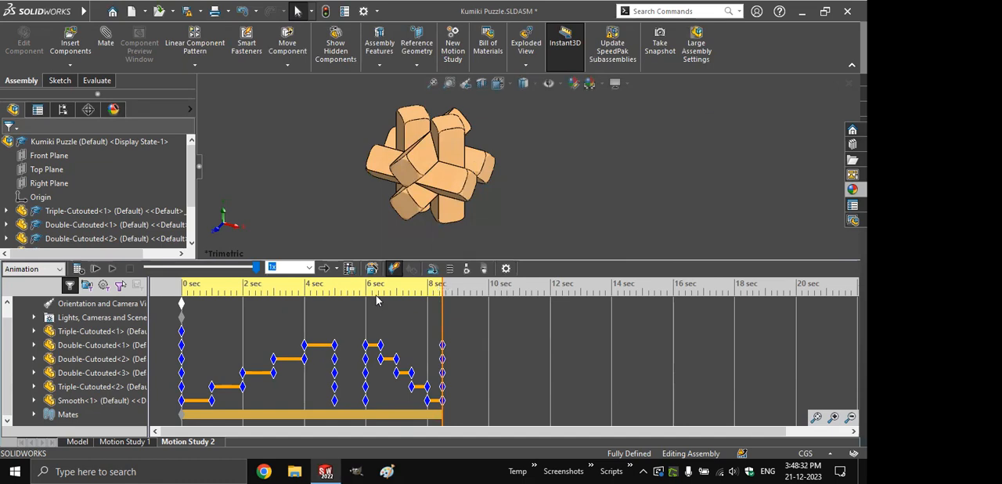
- Set the assembly to the Top view and replace the orientation key at 0 seconds with it
{"action": "scroll", "coordinate": [206, 311], "scroll_direction": "up", "scroll_amount": 1}
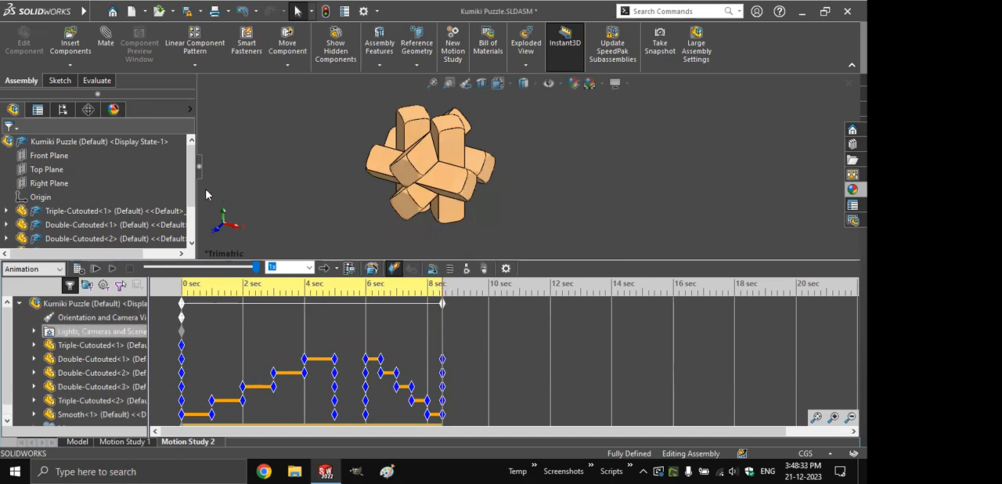
{"action": "left_click", "coordinate": [199, 167]}
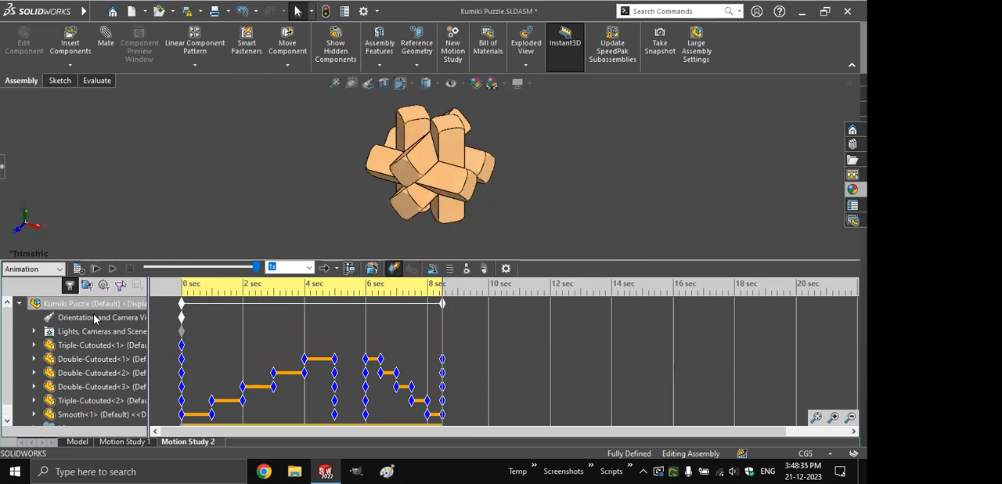
{"action": "right_click", "coordinate": [94, 318]}
{"action": "left_click", "coordinate": [181, 317]}
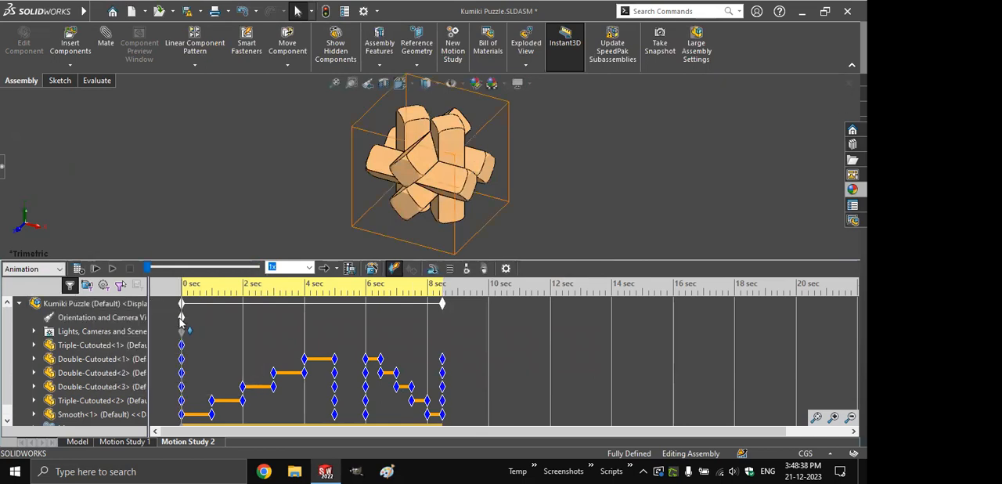
{"action": "right_click", "coordinate": [182, 318]}
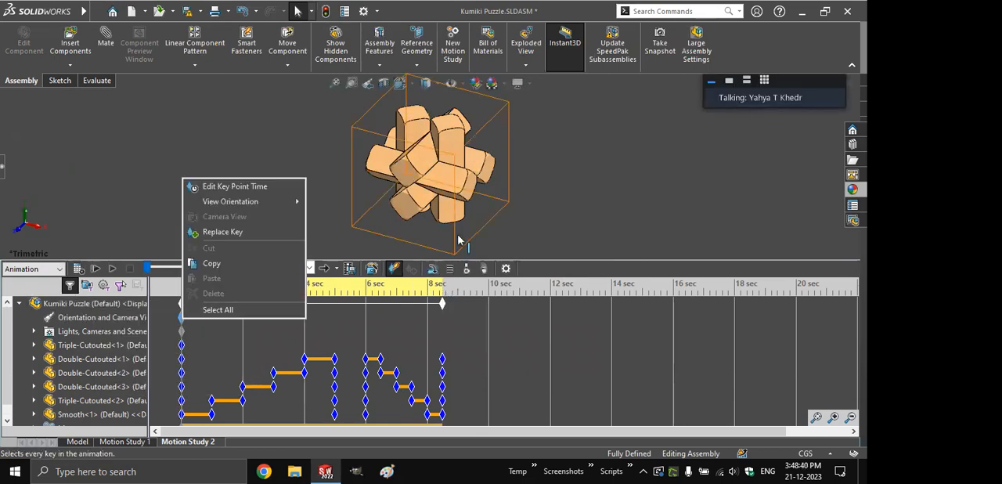
{"action": "left_click", "coordinate": [440, 286]}
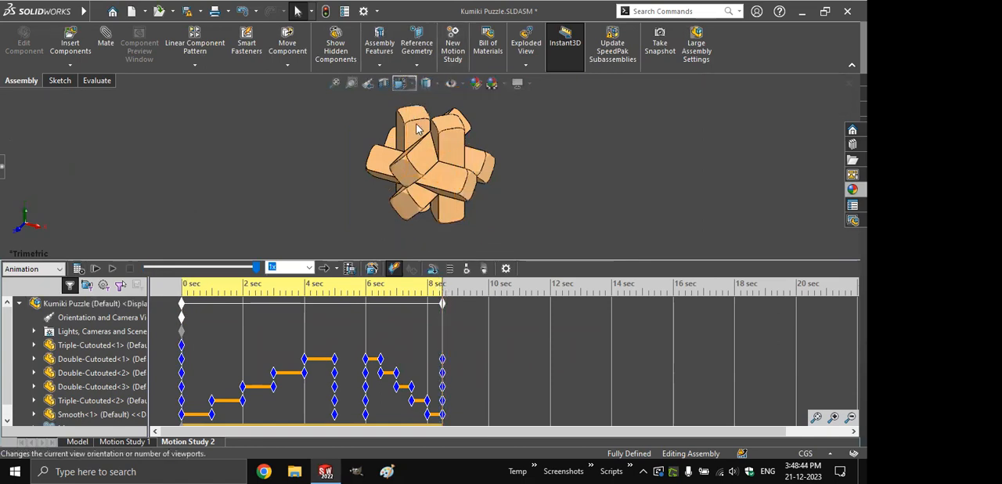
{"action": "left_click", "coordinate": [401, 83]}
{"action": "left_click", "coordinate": [418, 119]}
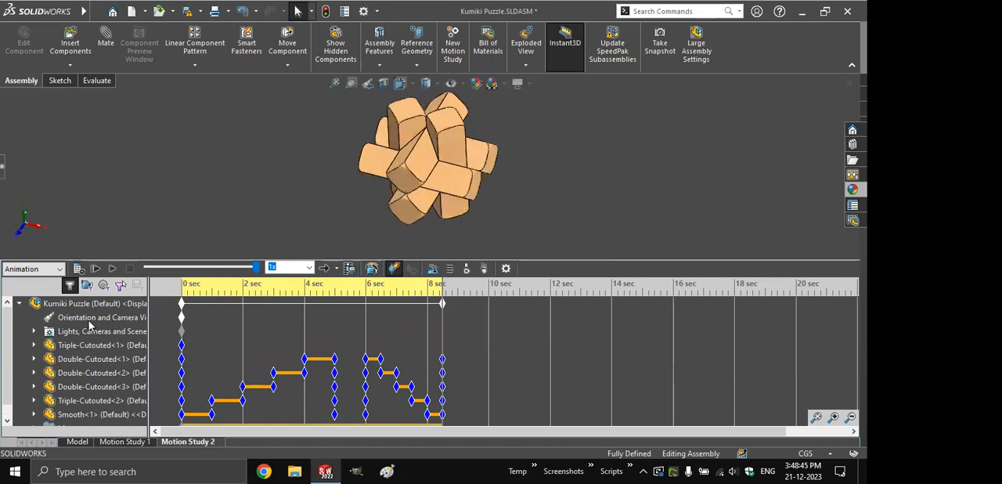
{"action": "right_click", "coordinate": [181, 317]}
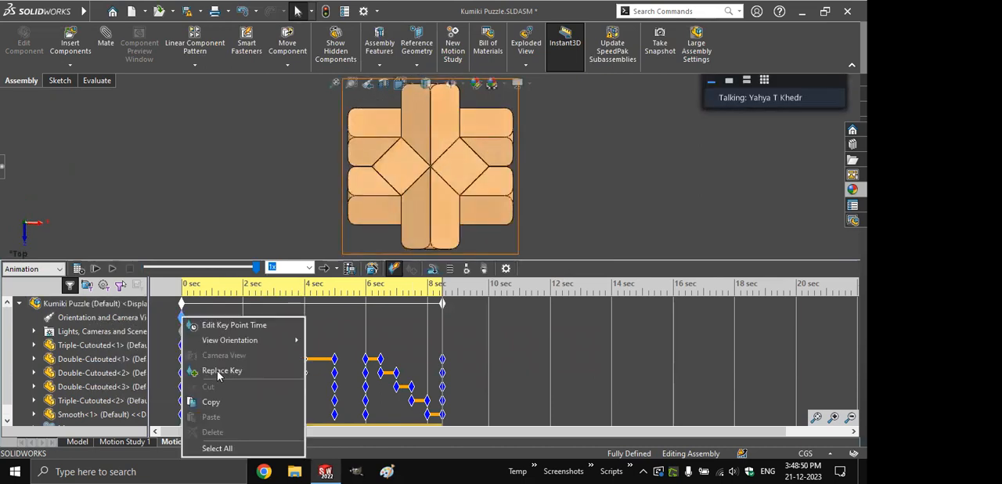
{"action": "left_click", "coordinate": [205, 370]}
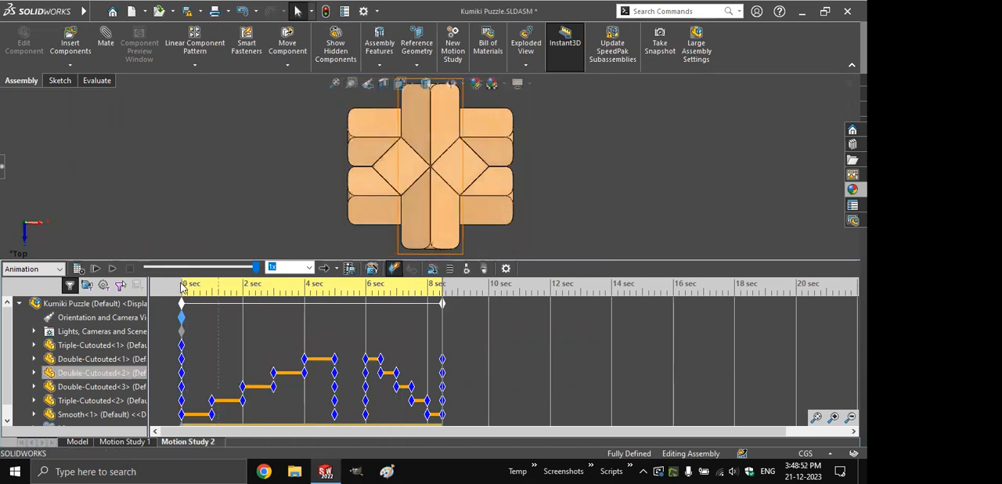
- Play Motion Study 2 from 0 seconds to check the Top view orientation, and stop the playback
{"action": "left_click", "coordinate": [180, 283]}
{"action": "left_click", "coordinate": [112, 269]}
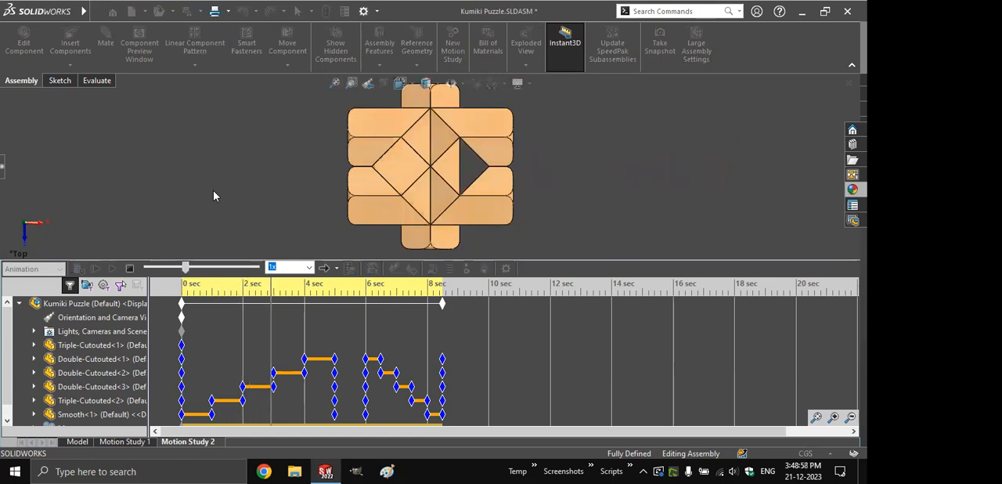
{"action": "left_click", "coordinate": [132, 268]}
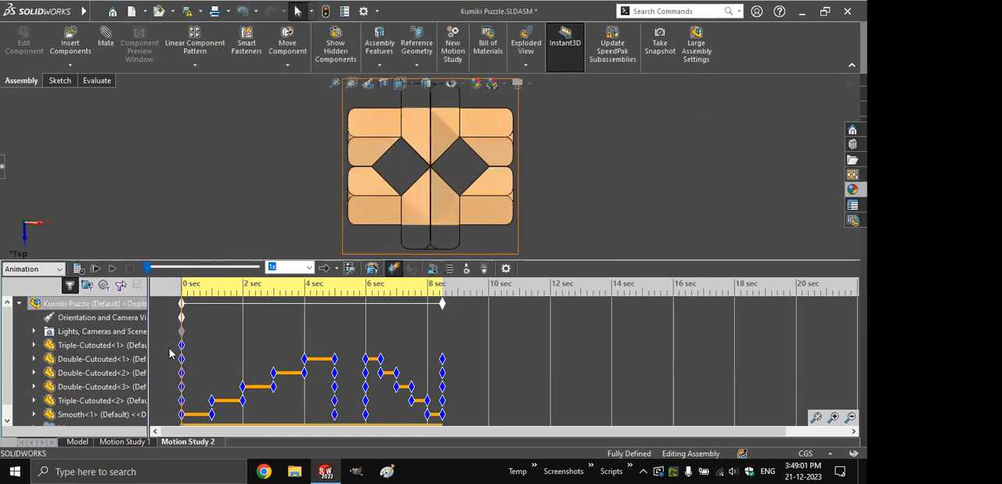
- Enable view key creation for the orientation and camera views, and set the view at 0 seconds to Trimetric
{"action": "right_click", "coordinate": [123, 320]}
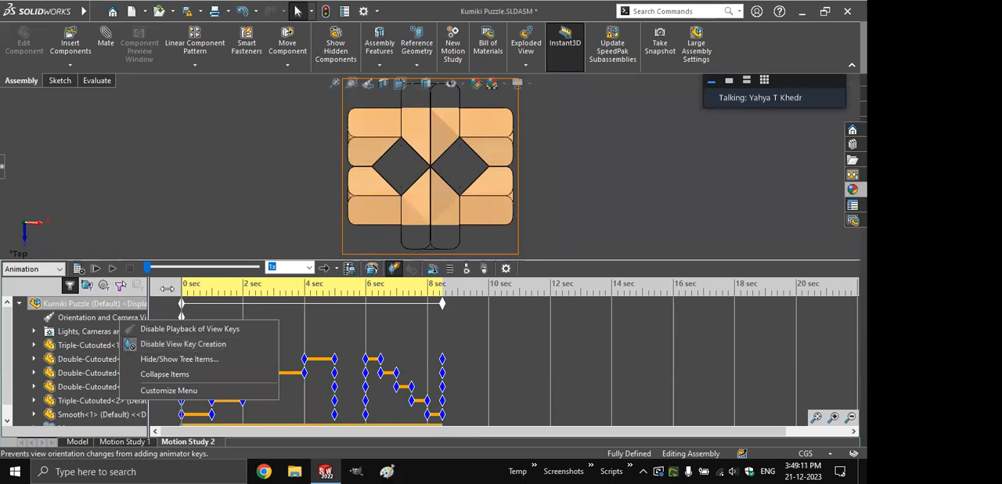
{"action": "left_click", "coordinate": [167, 290]}
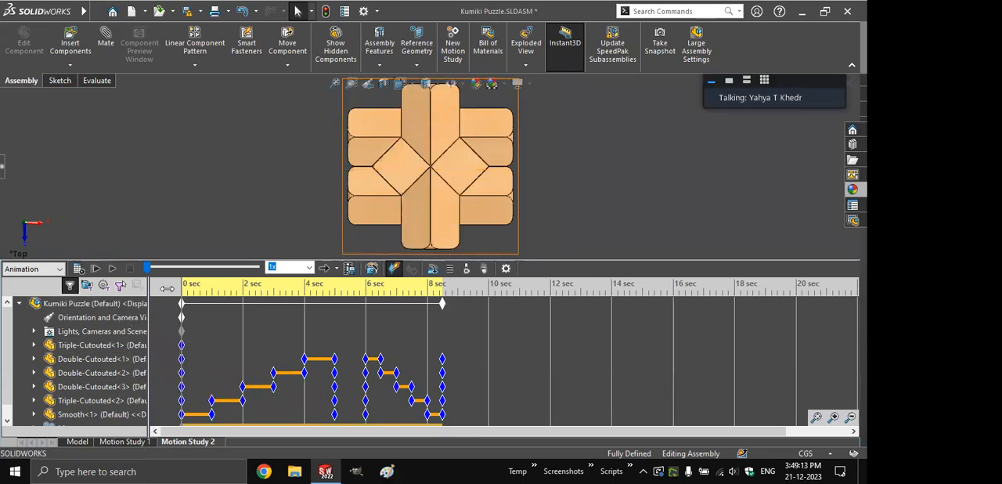
{"action": "key", "text": "ctrl+7"}
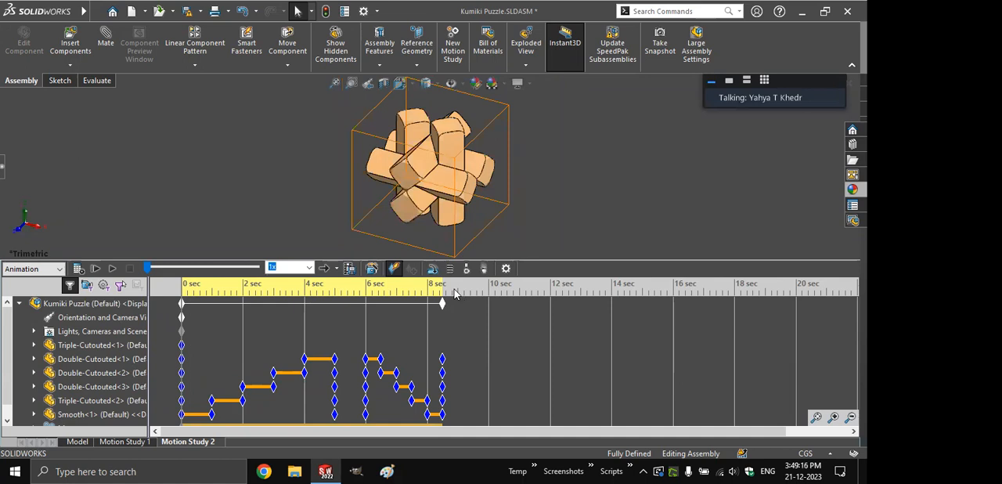
- Add a Top view orientation key at the end of the collapse animation, about 8.5 seconds
{"action": "right_click", "coordinate": [182, 317]}
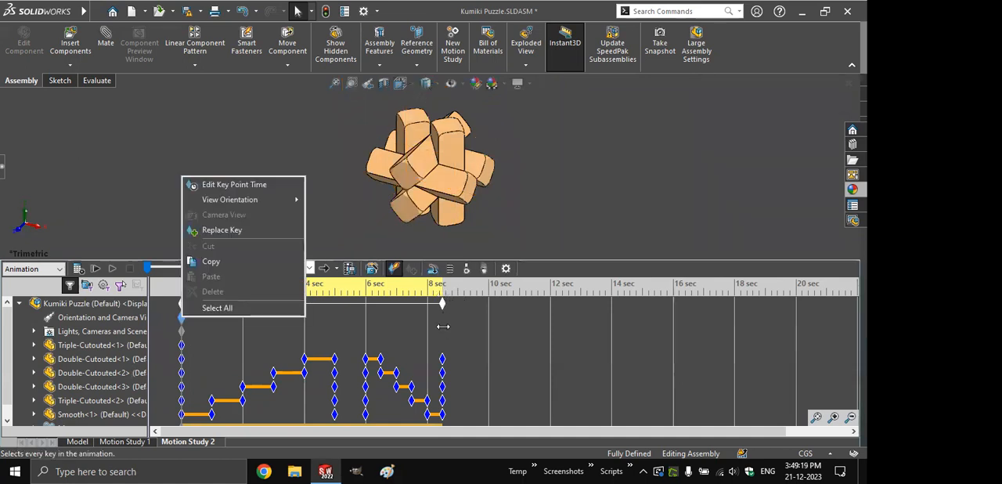
{"action": "left_click", "coordinate": [443, 323]}
{"action": "key", "text": "space"}
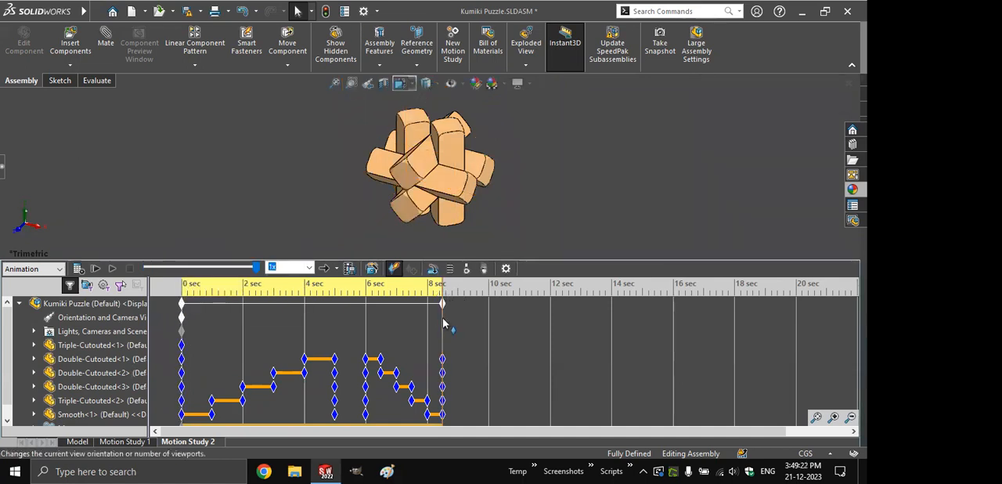
{"action": "key", "text": "Escape"}
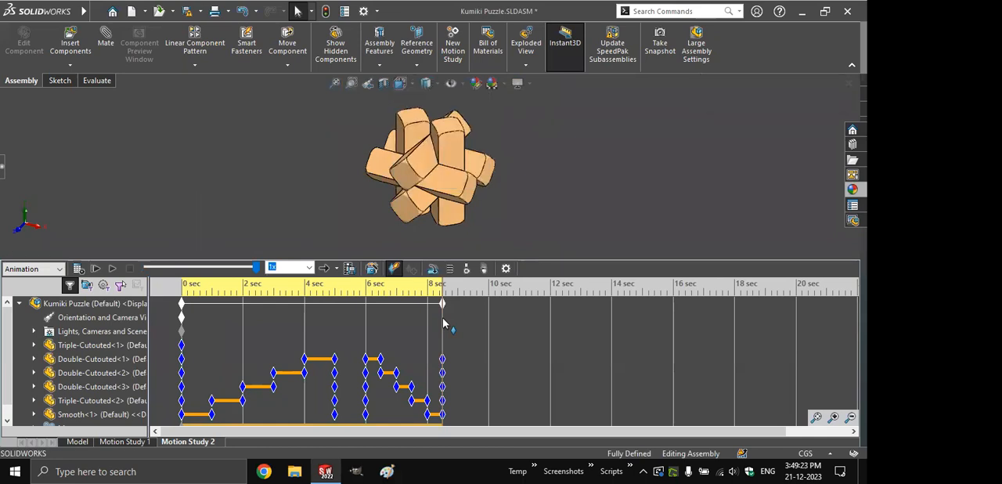
{"action": "key", "text": "ctrl+5"}
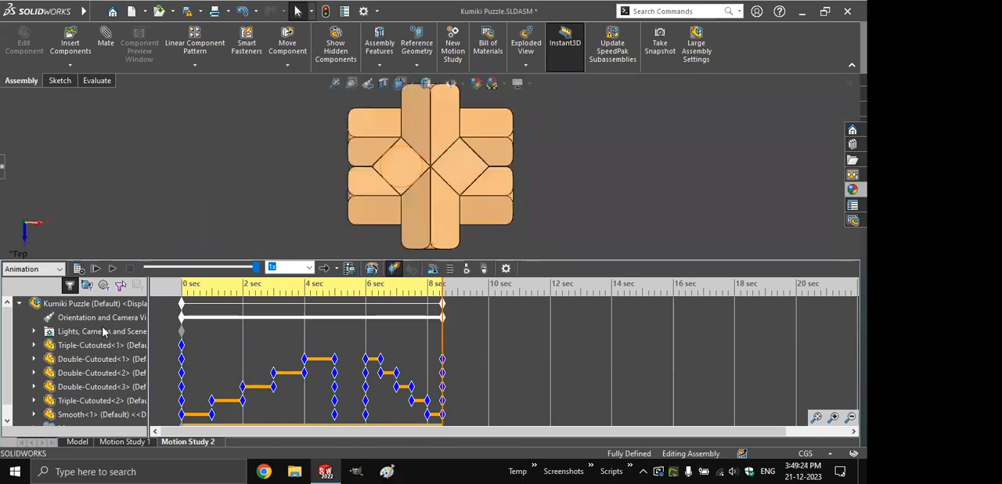
- Play the explode and collapse animation with its changing view orientation, and save the Kumiki Puzzle assembly
{"action": "left_click", "coordinate": [114, 270]}
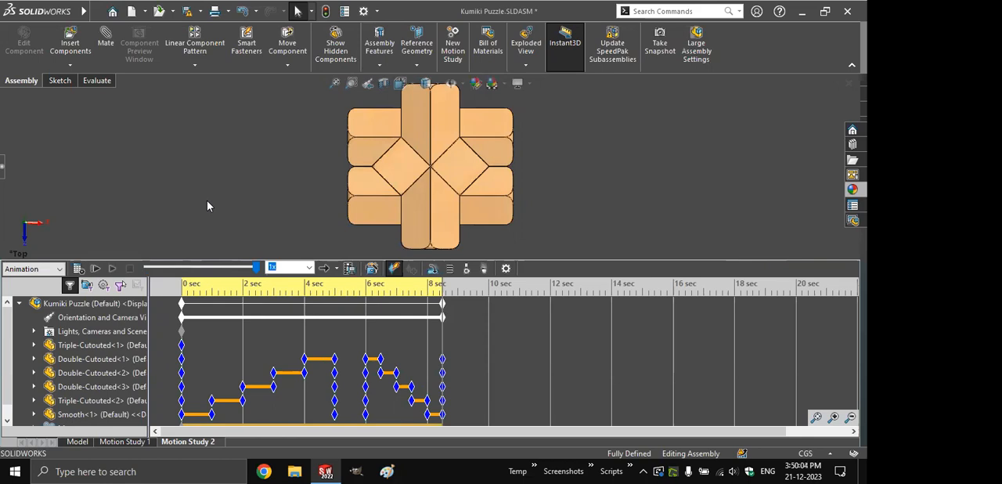
{"action": "key", "text": "ctrl+s"}
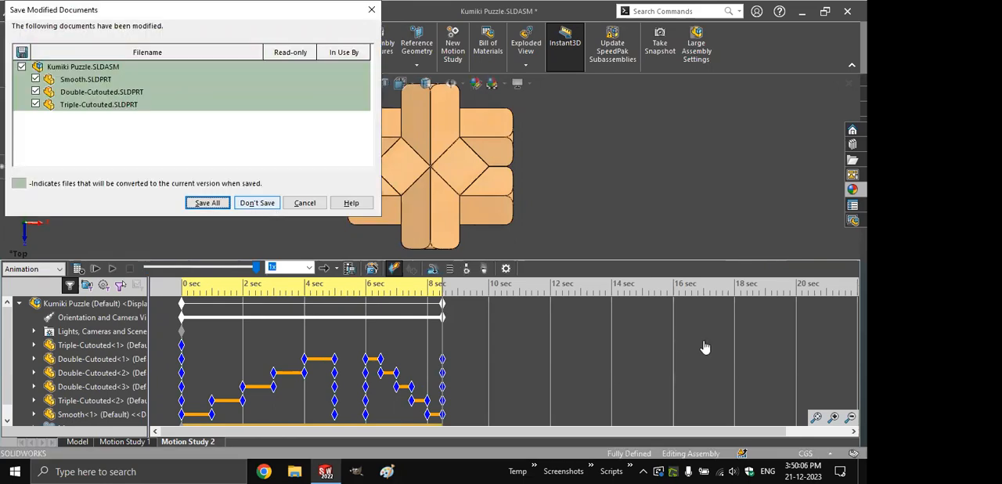
{"action": "key", "text": "alt+Tab"}
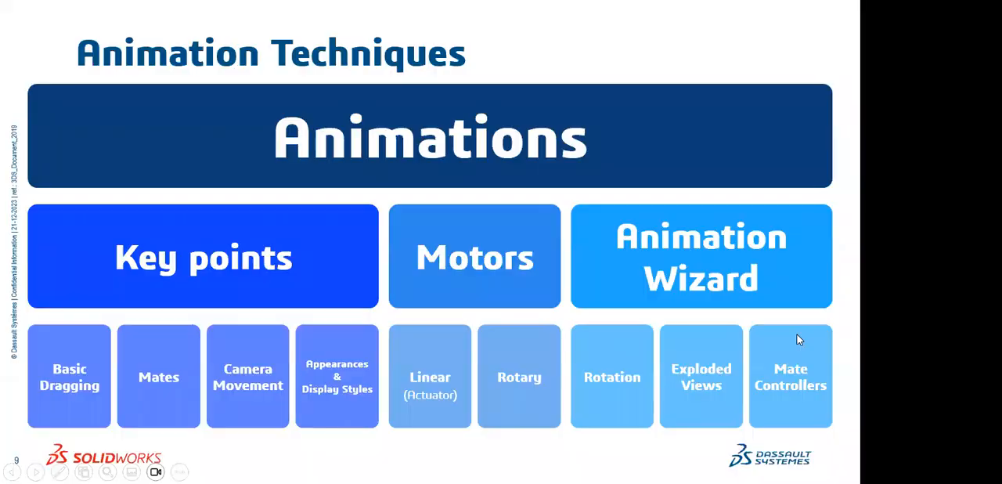
{"action": "key", "text": "Right"}
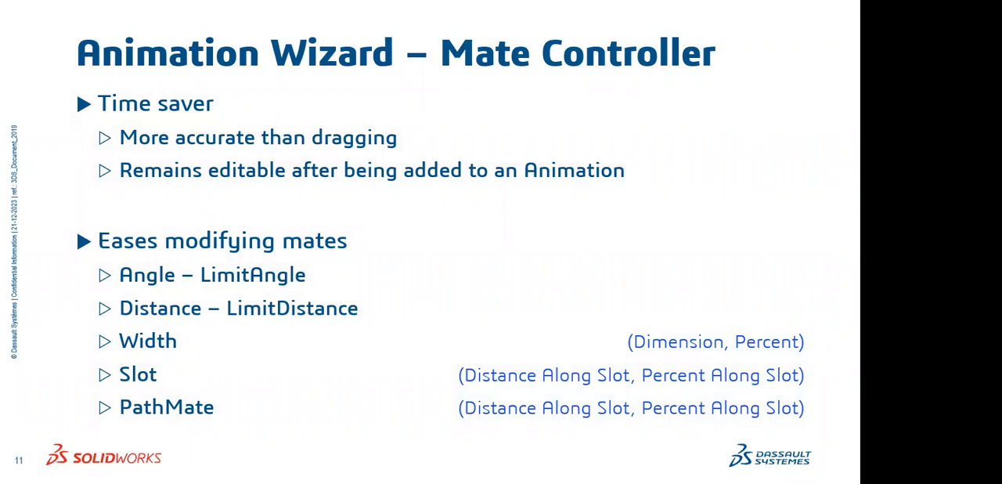
{"action": "scroll", "coordinate": [805, 382], "scroll_direction": "up", "scroll_amount": 1}
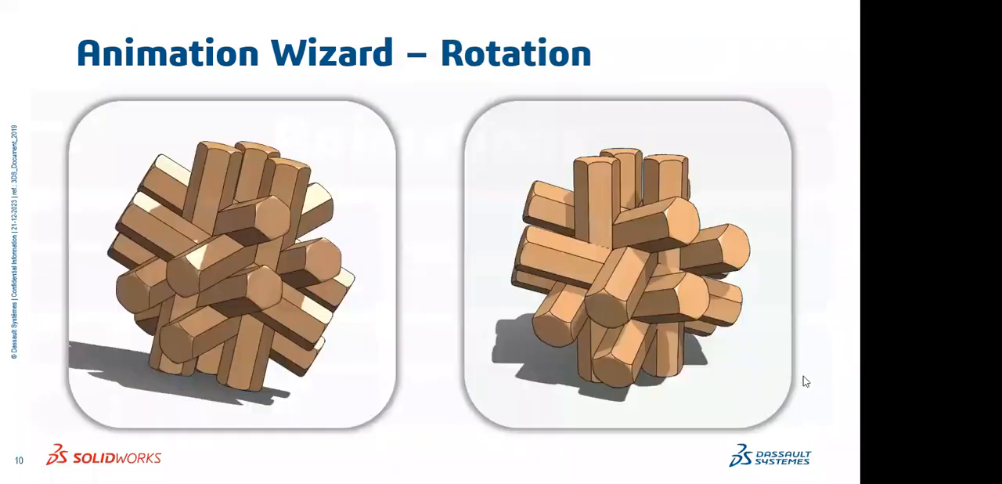
{"action": "scroll", "coordinate": [804, 381], "scroll_direction": "up", "scroll_amount": 1}
- Switch to the Multi-functional Couch assembly and review its seat mates and Mate Controller in the feature tree
{"action": "key", "text": "alt+Tab"}
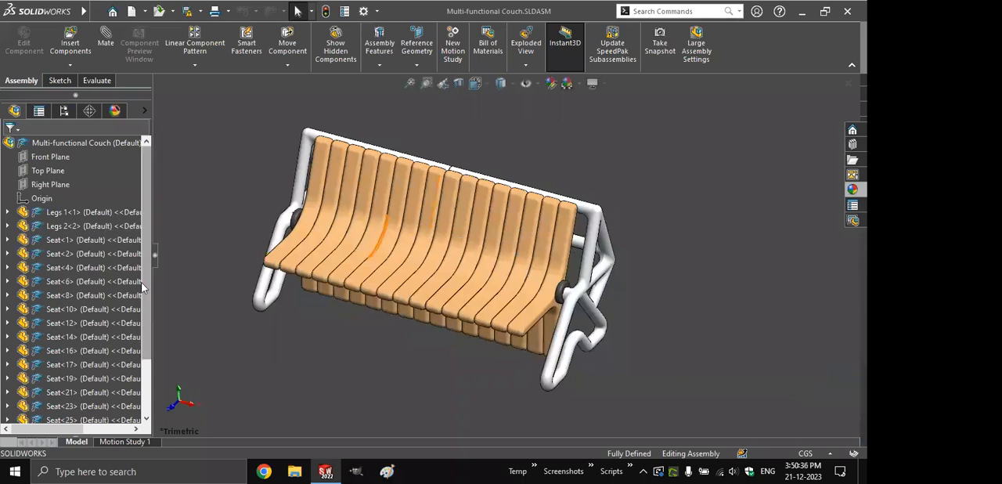
{"action": "scroll", "coordinate": [143, 289], "scroll_direction": "down", "scroll_amount": 2}
{"action": "scroll", "coordinate": [149, 286], "scroll_direction": "down", "scroll_amount": 10}
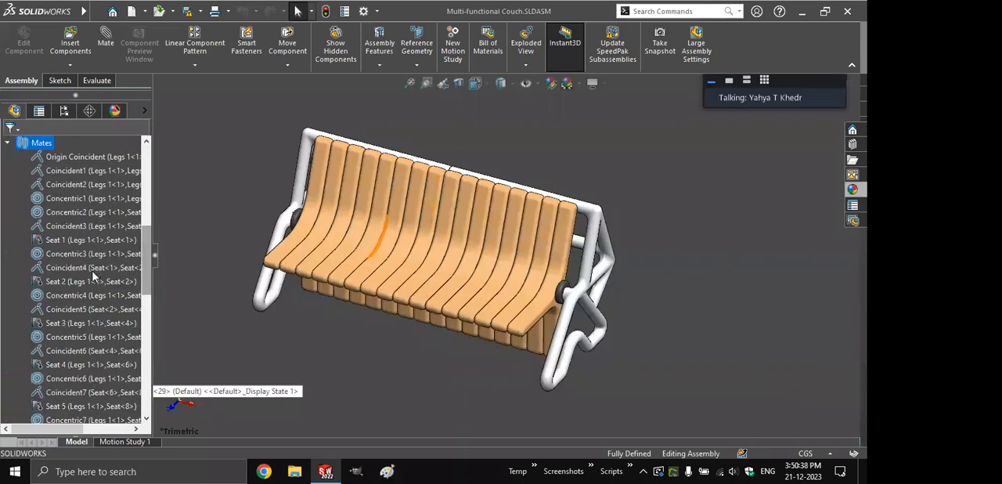
{"action": "scroll", "coordinate": [90, 270], "scroll_direction": "down", "scroll_amount": 3}
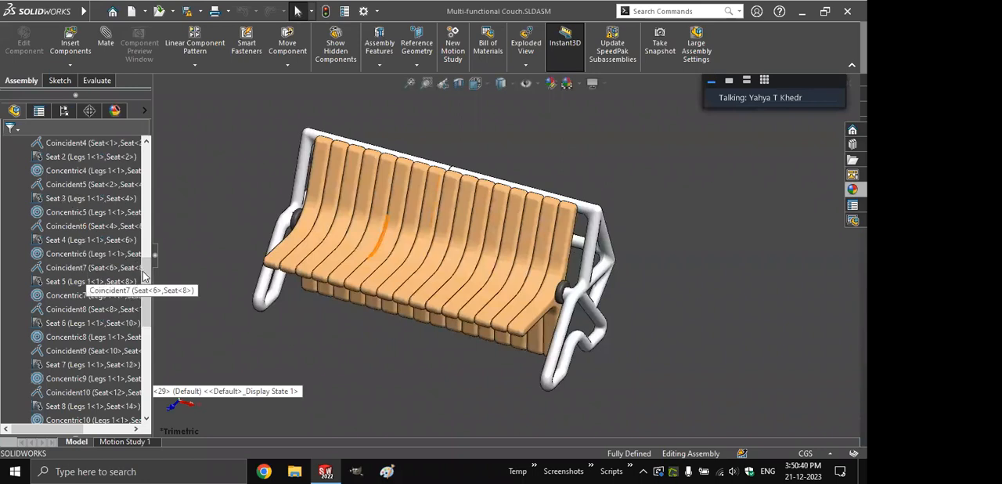
{"action": "scroll", "coordinate": [146, 312], "scroll_direction": "down", "scroll_amount": 4}
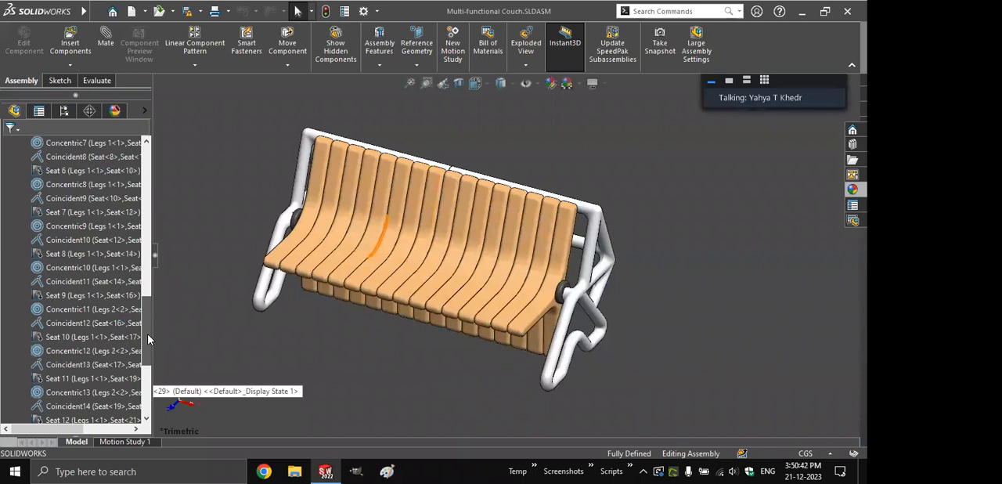
{"action": "scroll", "coordinate": [148, 339], "scroll_direction": "up", "scroll_amount": 10}
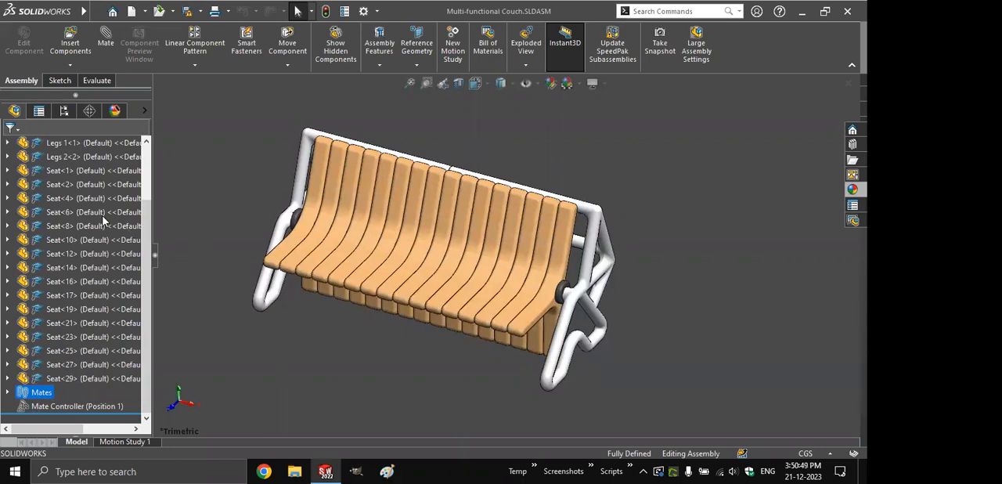
{"action": "scroll", "coordinate": [109, 93], "scroll_direction": "up", "scroll_amount": 2}
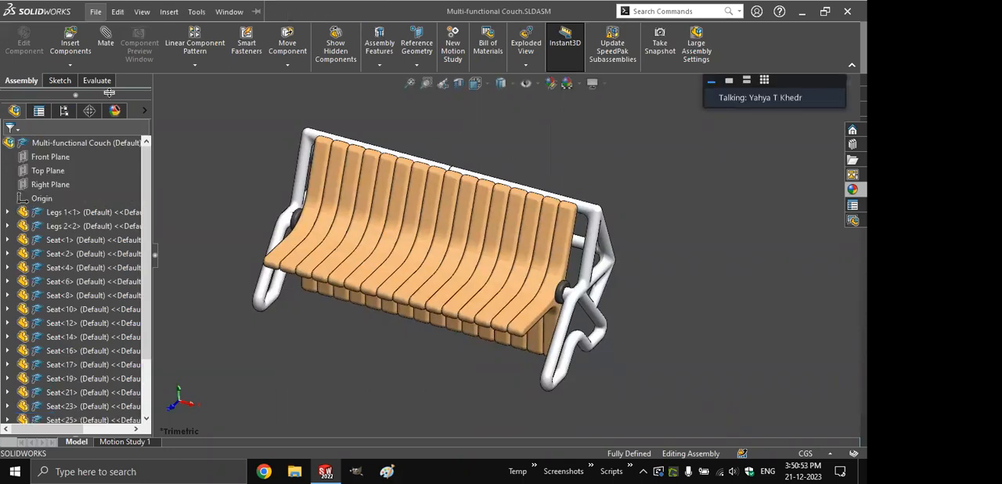
- Insert a new Mate Controller and collect all supported mates, Seat 1 through Seat 16
{"action": "key", "text": "alt+i"}
{"action": "left_click", "coordinate": [194, 76]}
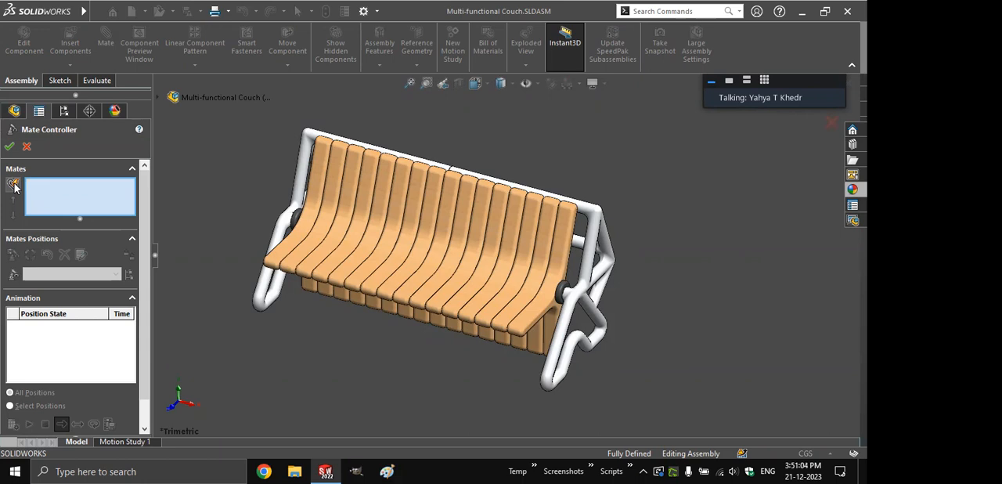
{"action": "left_click", "coordinate": [13, 184]}
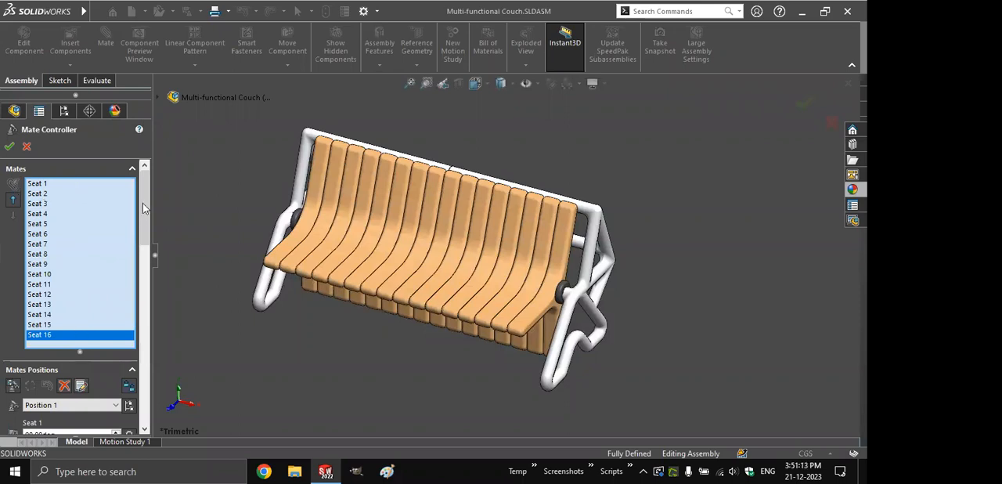
{"action": "left_click_drag", "start_coordinate": [143, 204], "coordinate": [144, 262]}
{"action": "left_click_drag", "start_coordinate": [146, 304], "coordinate": [149, 350]}
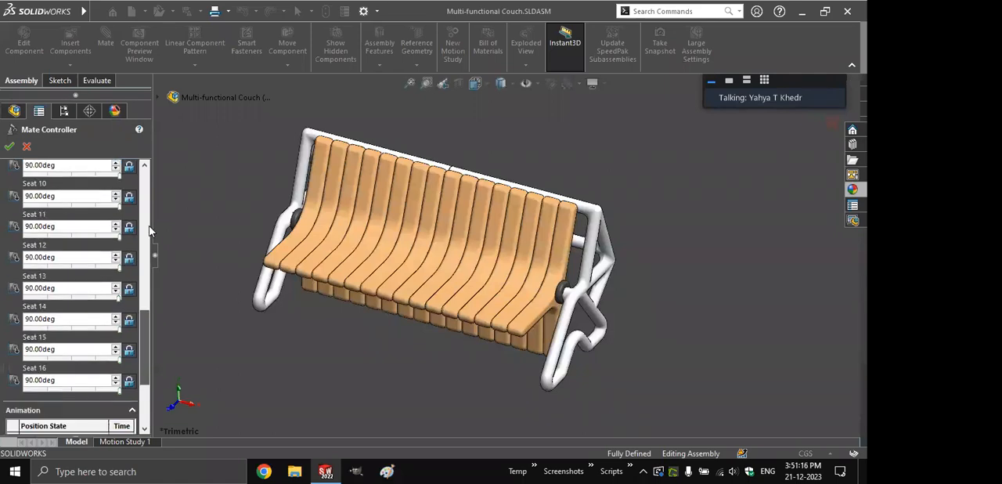
{"action": "scroll", "coordinate": [148, 231], "scroll_direction": "up", "scroll_amount": 5}
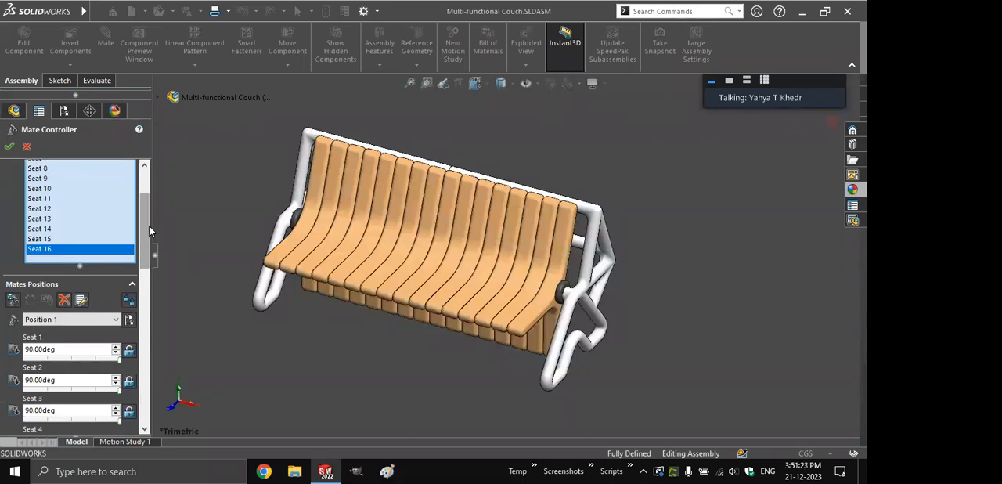
- Add a second mate position to the controller under the name Position 2
{"action": "left_click", "coordinate": [23, 301]}
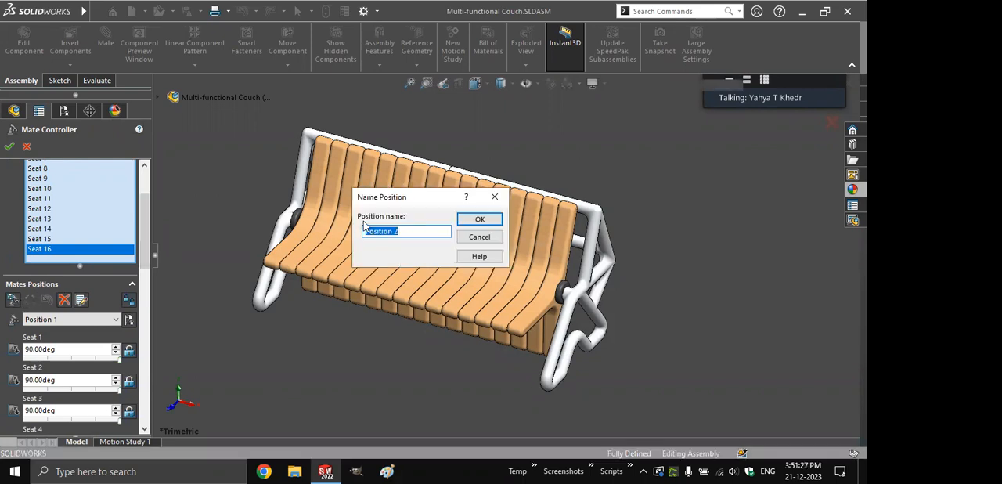
{"action": "key", "text": "Return"}
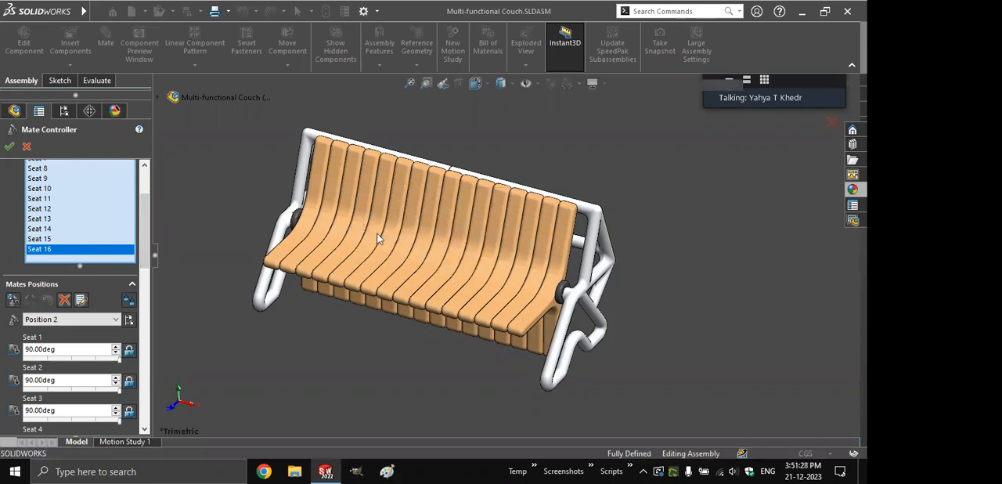
{"action": "scroll", "coordinate": [146, 244], "scroll_direction": "down", "scroll_amount": 3}
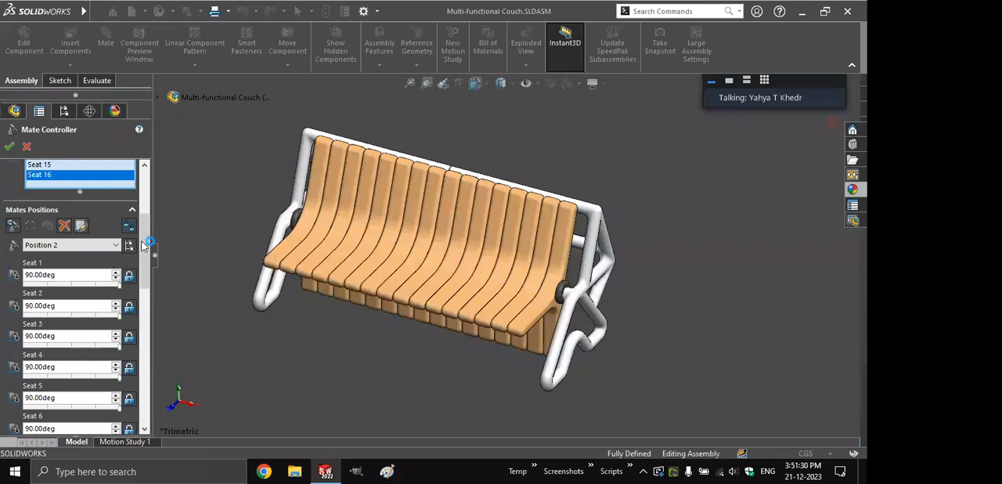
- Set the angles of Seat 1 through Seat 16 to 45 degrees in Position 2 and update the position
{"action": "left_click", "coordinate": [90, 284]}
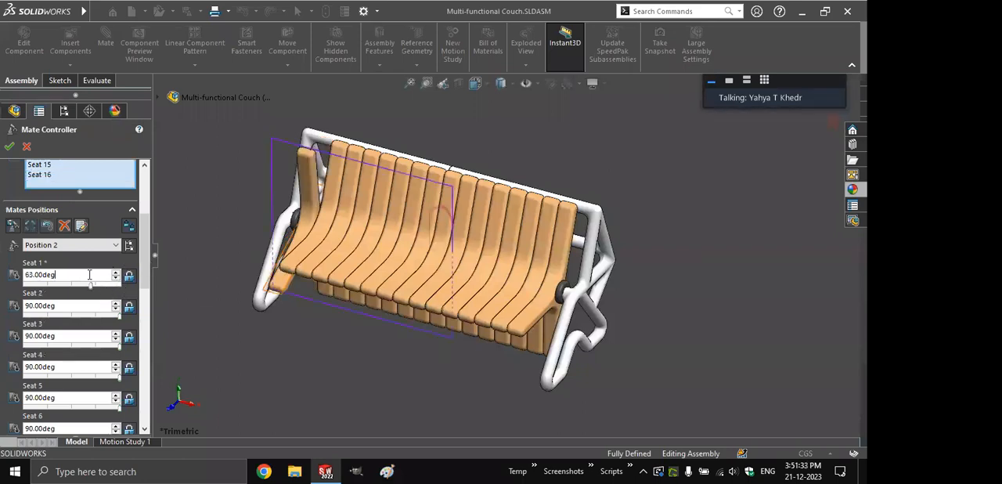
{"action": "double_click", "coordinate": [89, 274]}
{"action": "type", "text": "45"}
{"action": "key", "text": "Tab"}
{"action": "type", "text": "45\t45\t45"}
{"action": "key", "text": "Tab"}
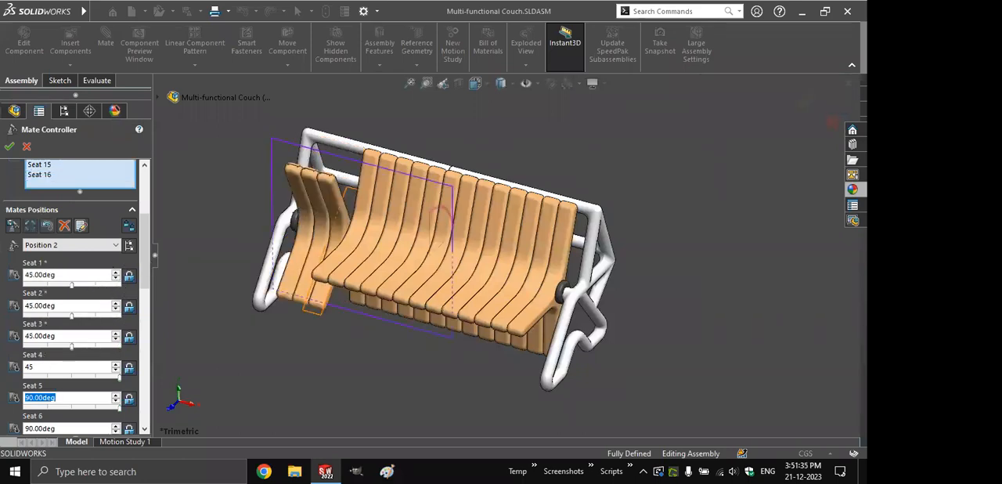
{"action": "type", "text": "45"}
{"action": "key", "text": "Tab"}
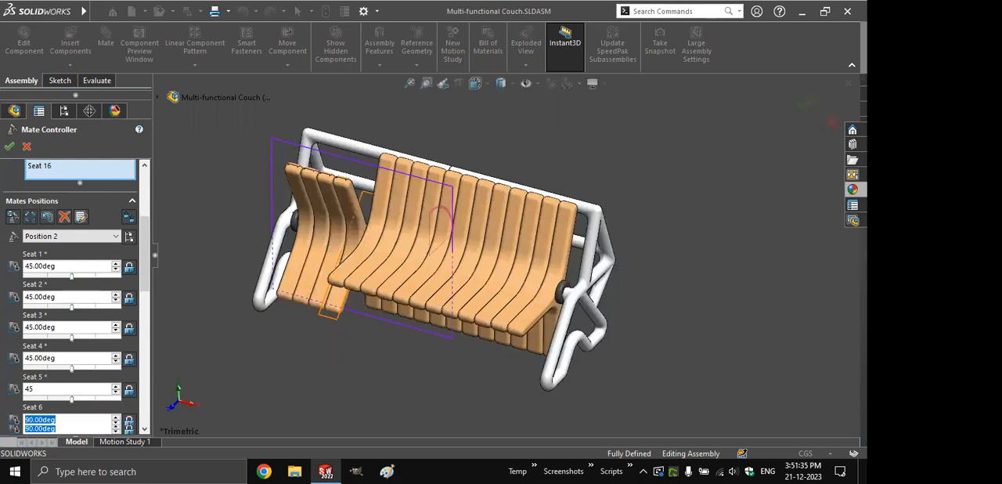
{"action": "type", "text": "45"}
{"action": "key", "text": "Tab"}
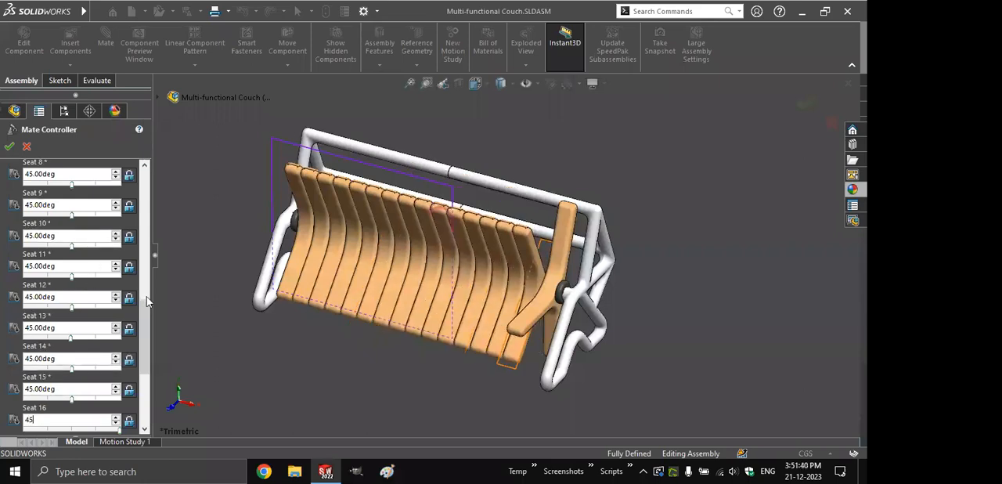
{"action": "type", "text": "45"}
{"action": "key", "text": "Return"}
{"action": "scroll", "coordinate": [40, 287], "scroll_direction": "up", "scroll_amount": 6}
{"action": "scroll", "coordinate": [32, 293], "scroll_direction": "down", "scroll_amount": 1}
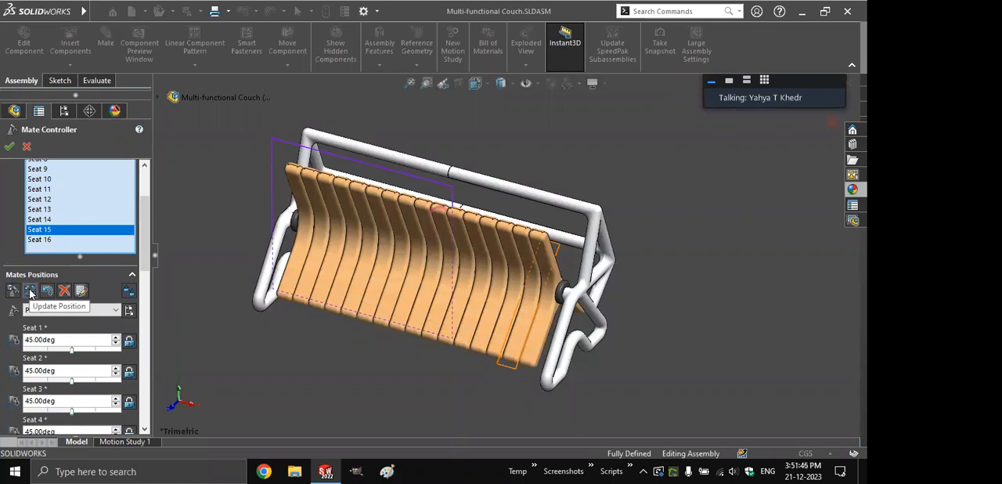
{"action": "left_click", "coordinate": [30, 292]}
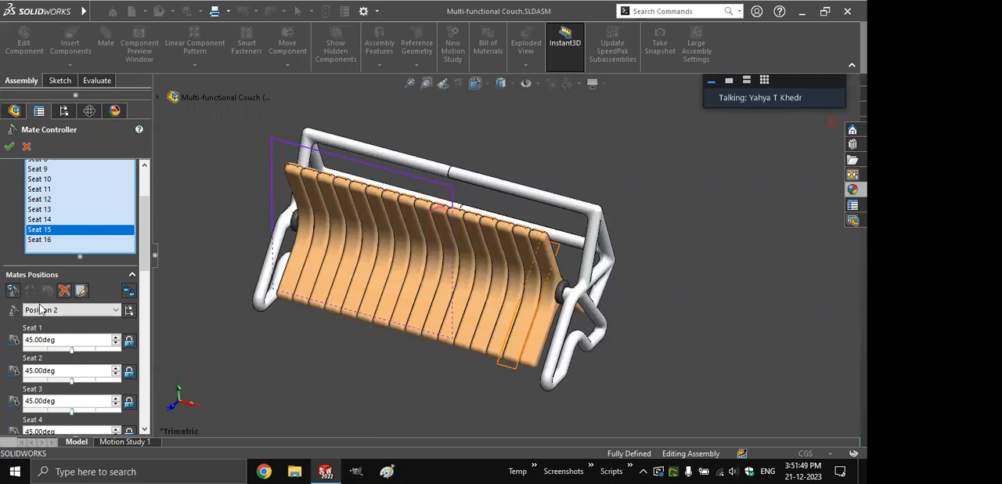
- Preview the couch in Position 1 and return to Position 2
{"action": "left_click", "coordinate": [42, 311]}
{"action": "left_click", "coordinate": [42, 324]}
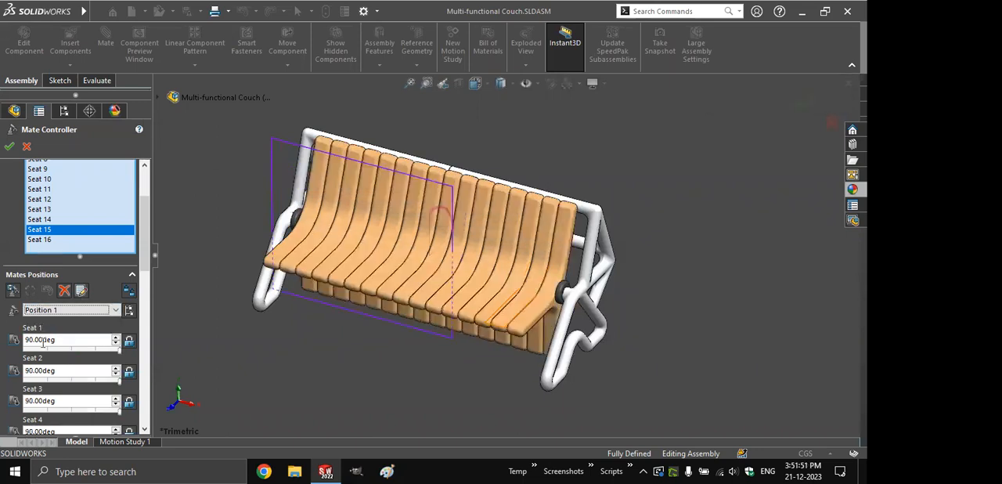
{"action": "key", "text": "Down"}
- Set the odd-numbered seats from Seat 1 to Seat 15 to 90 degrees in Position 2 and update the position
{"action": "left_click", "coordinate": [69, 339]}
{"action": "key", "text": "BackSpace"}
{"action": "key", "text": "BackSpace"}
{"action": "key", "text": "BackSpace"}
{"action": "key", "text": "BackSpace"}
{"action": "key", "text": "BackSpace"}
{"action": "key", "text": "BackSpace"}
{"action": "key", "text": "BackSpace"}
{"action": "key", "text": "BackSpace"}
{"action": "type", "text": "90"}
{"action": "key", "text": "Tab"}
{"action": "key", "text": "Tab"}
{"action": "type", "text": "90"}
{"action": "key", "text": "Tab"}
{"action": "key", "text": "Tab"}
{"action": "type", "text": "90"}
{"action": "key", "text": "Tab"}
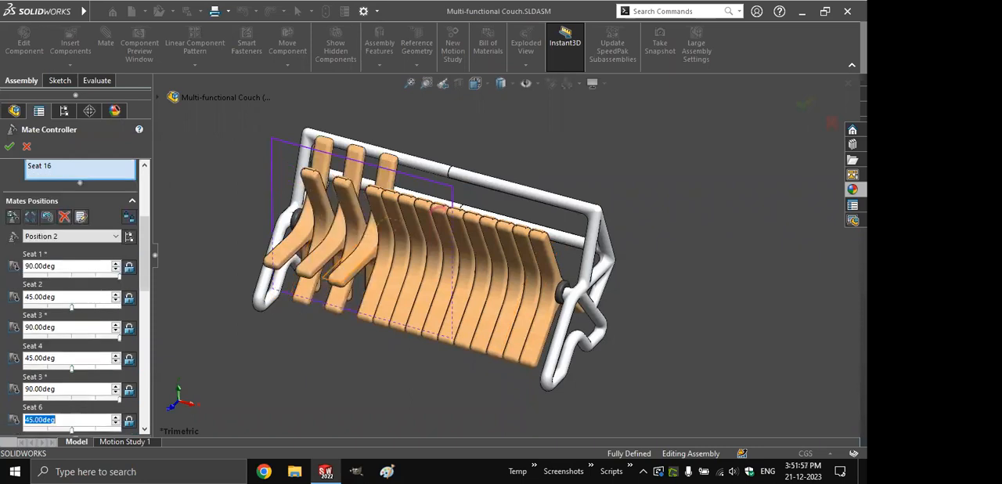
{"action": "key", "text": "Tab"}
{"action": "type", "text": "90"}
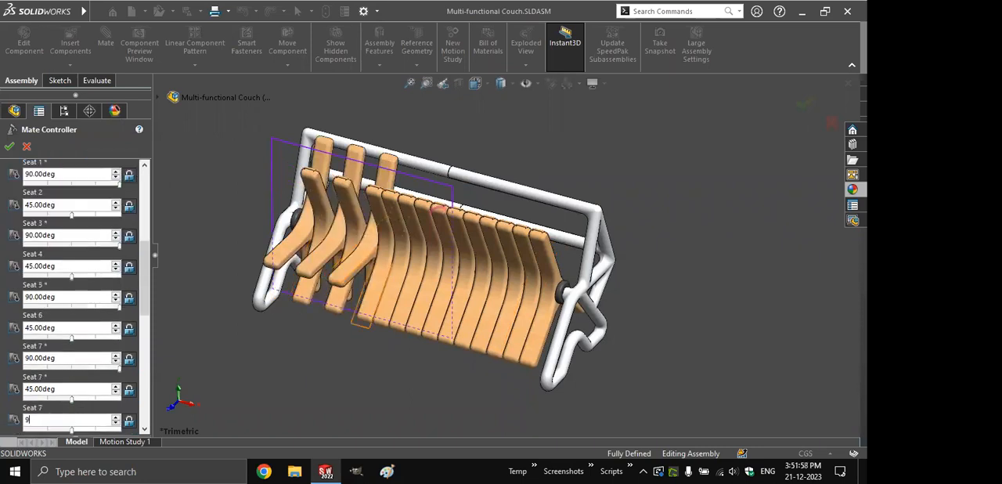
{"action": "key", "text": "Tab"}
{"action": "key", "text": "Tab"}
{"action": "type", "text": "90"}
{"action": "key", "text": "Tab"}
{"action": "key", "text": "Tab"}
{"action": "type", "text": "90"}
{"action": "key", "text": "Tab"}
{"action": "key", "text": "Tab"}
{"action": "type", "text": "90"}
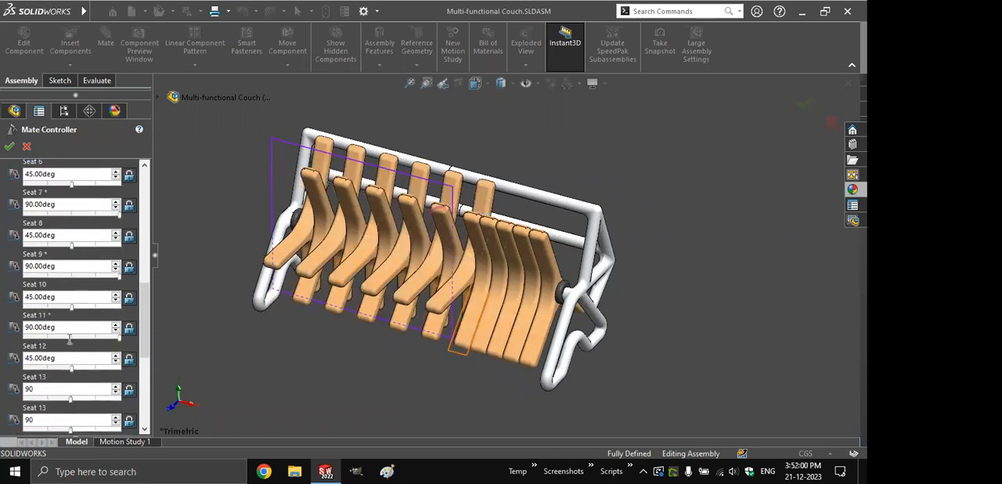
{"action": "key", "text": "Tab"}
{"action": "key", "text": "Tab"}
{"action": "type", "text": "90"}
{"action": "key", "text": "Tab"}
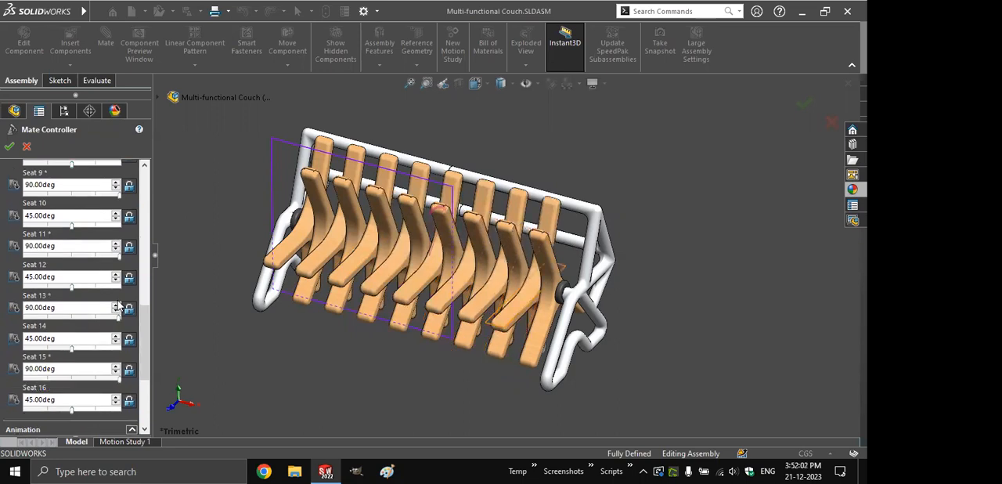
{"action": "scroll", "coordinate": [101, 304], "scroll_direction": "up", "scroll_amount": 10}
{"action": "left_click", "coordinate": [29, 374]}
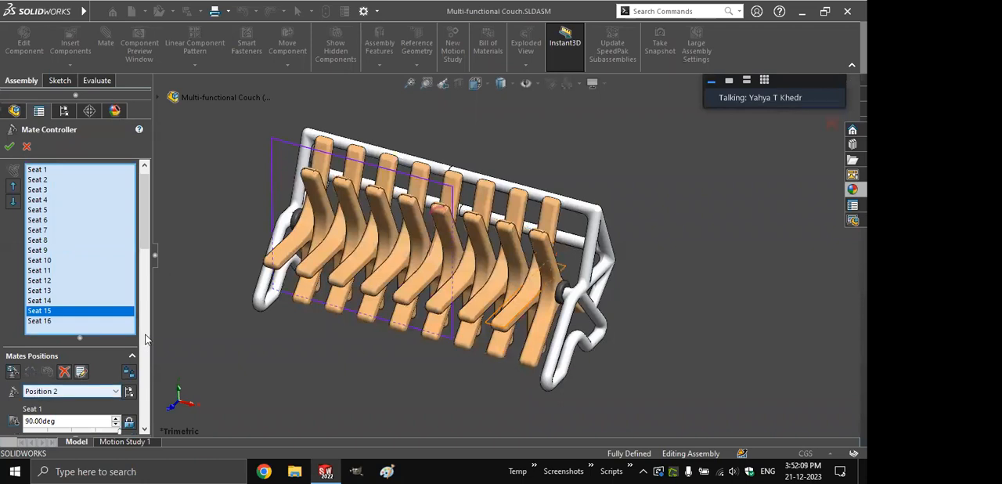
- Recall Position 1 and add a third mate position, Position 3, from its seat angles
{"action": "scroll", "coordinate": [143, 261], "scroll_direction": "down", "scroll_amount": 1}
{"action": "scroll", "coordinate": [143, 262], "scroll_direction": "down", "scroll_amount": 4}
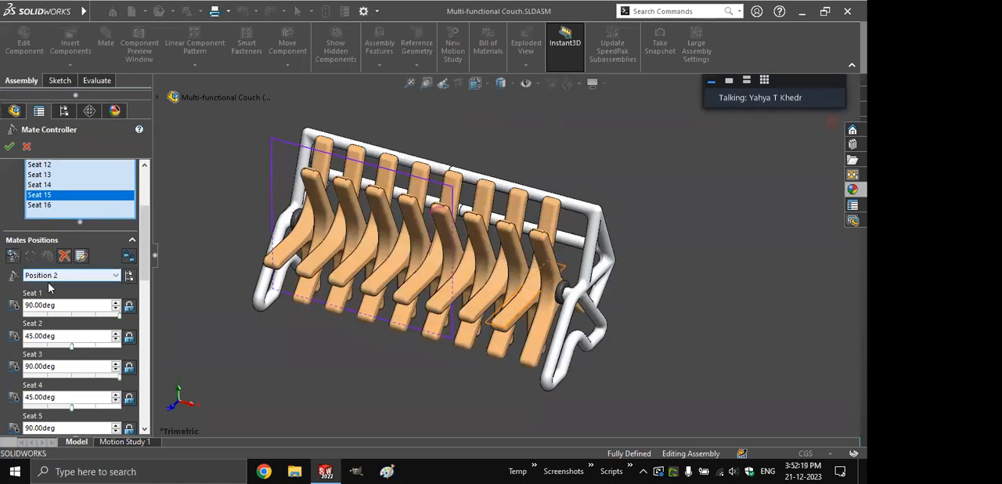
{"action": "left_click", "coordinate": [49, 276]}
{"action": "left_click", "coordinate": [49, 289]}
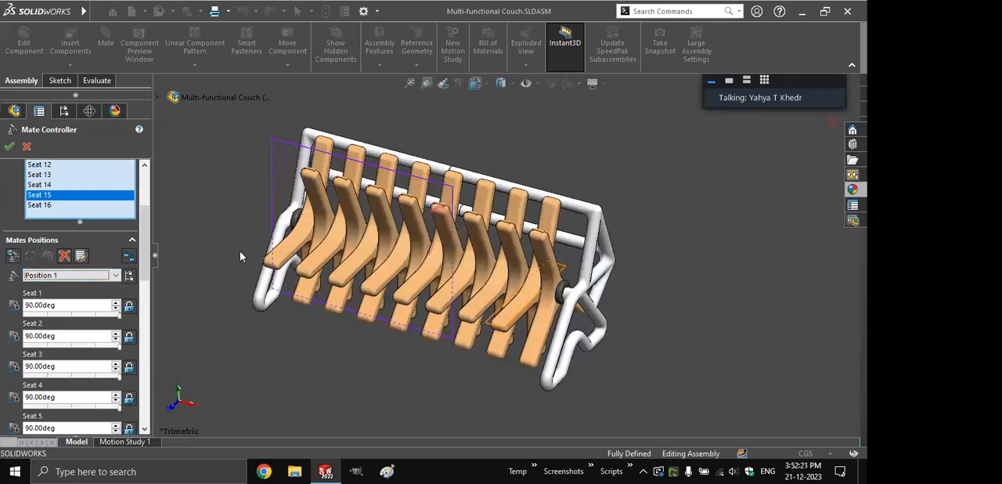
{"action": "left_click", "coordinate": [13, 256]}
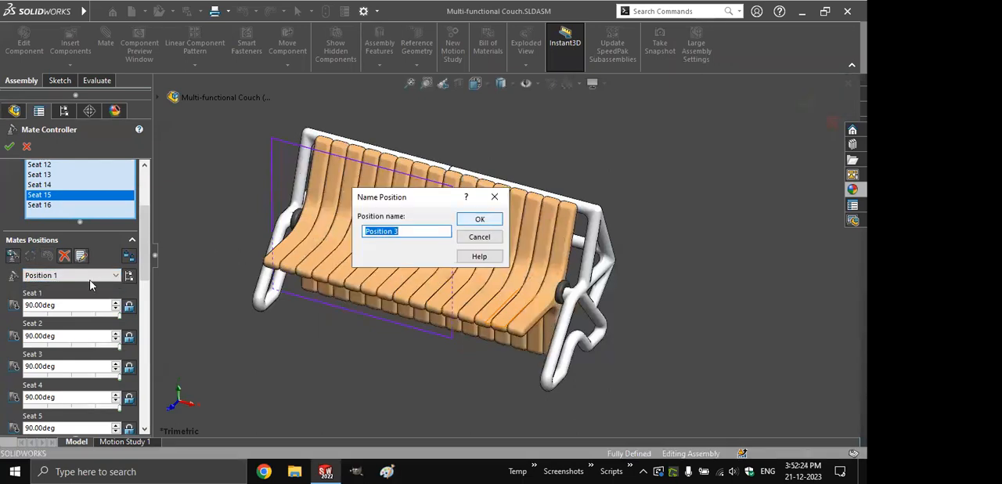
{"action": "key", "text": "Return"}
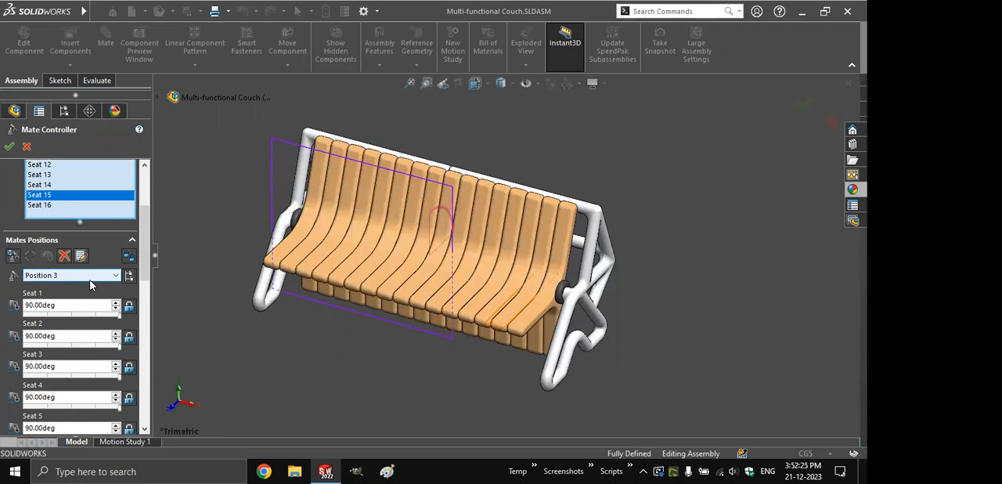
- Review the three saved positions and the options for re-ordering them
{"action": "left_click", "coordinate": [69, 279]}
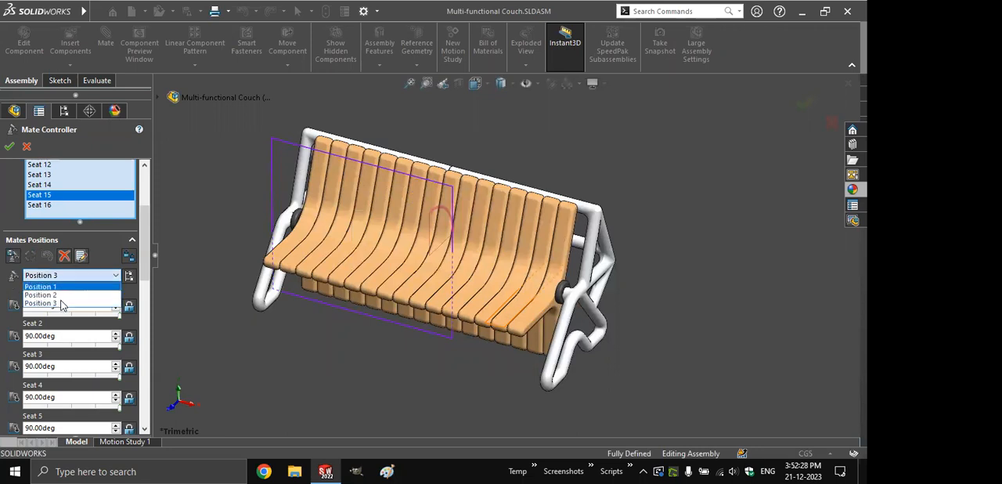
{"action": "left_click", "coordinate": [61, 288]}
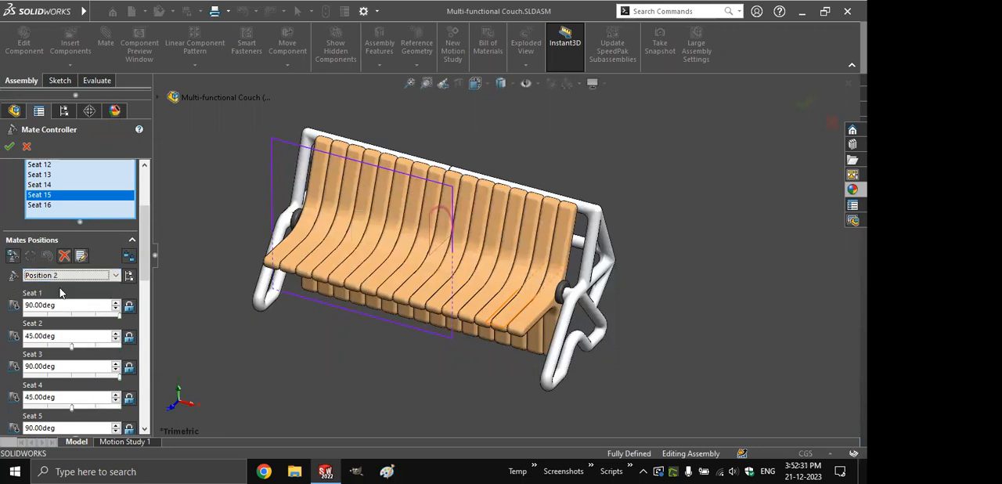
{"action": "key", "text": "Down"}
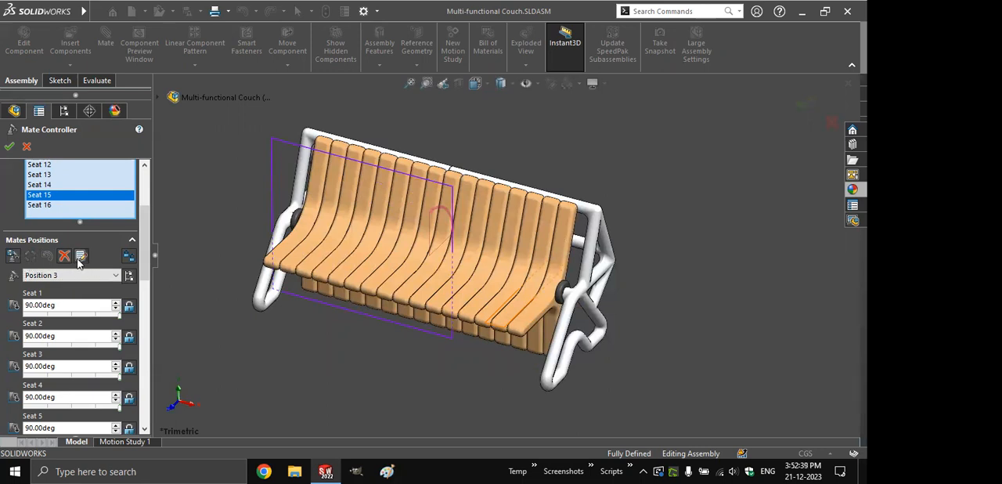
{"action": "left_click", "coordinate": [79, 258]}
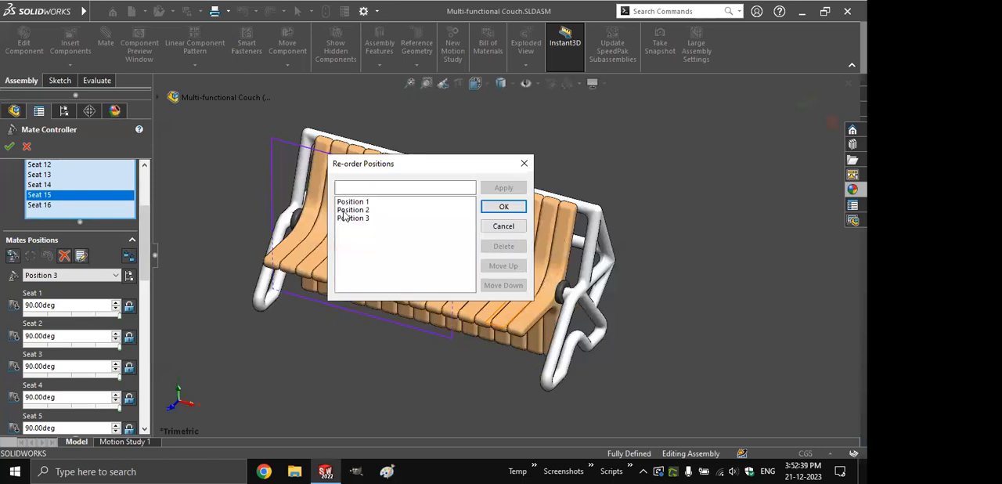
{"action": "left_click", "coordinate": [345, 210]}
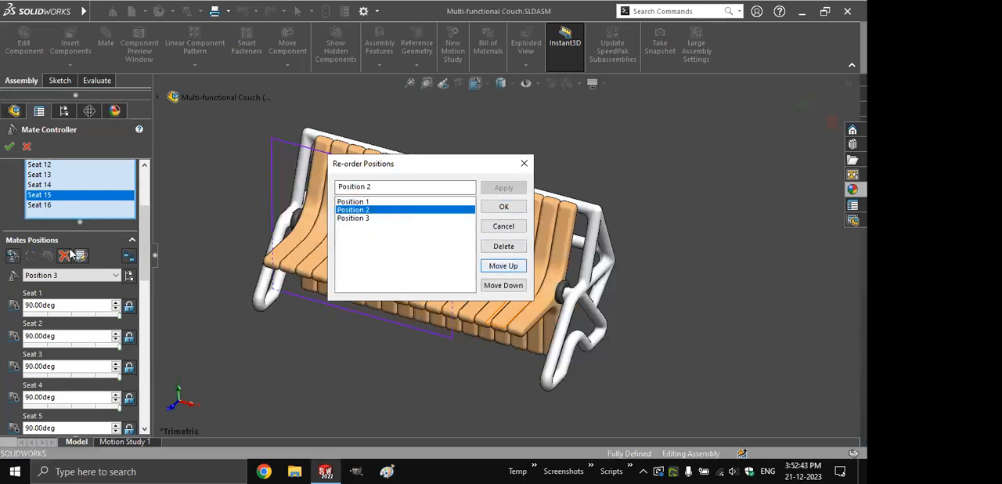
- Calculate the animation through all three positions and accept the Mate Controller
{"action": "left_click_drag", "start_coordinate": [142, 260], "coordinate": [144, 401]}
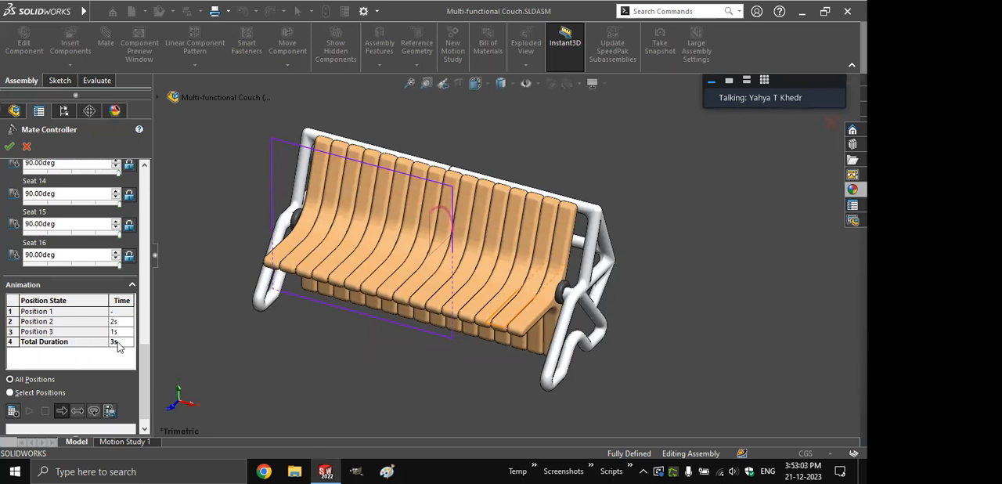
{"action": "left_click", "coordinate": [13, 411]}
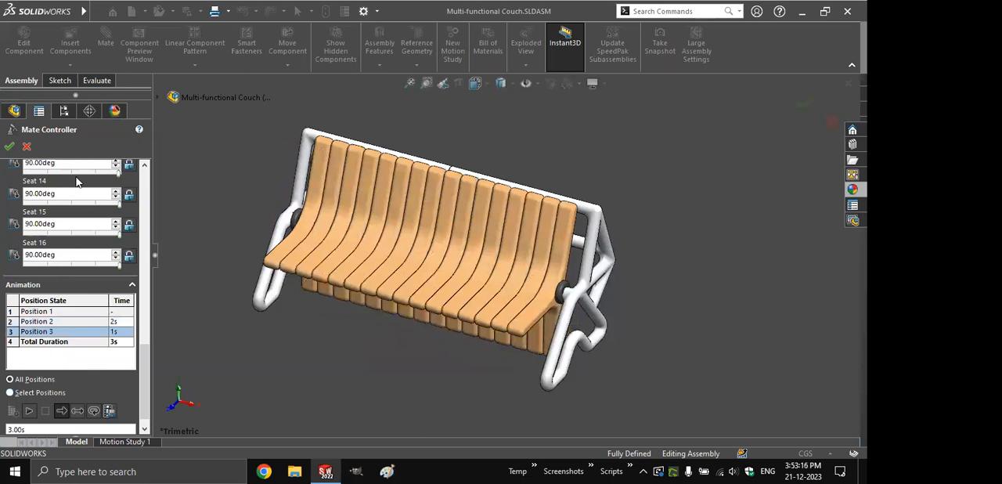
{"action": "left_click", "coordinate": [9, 146]}
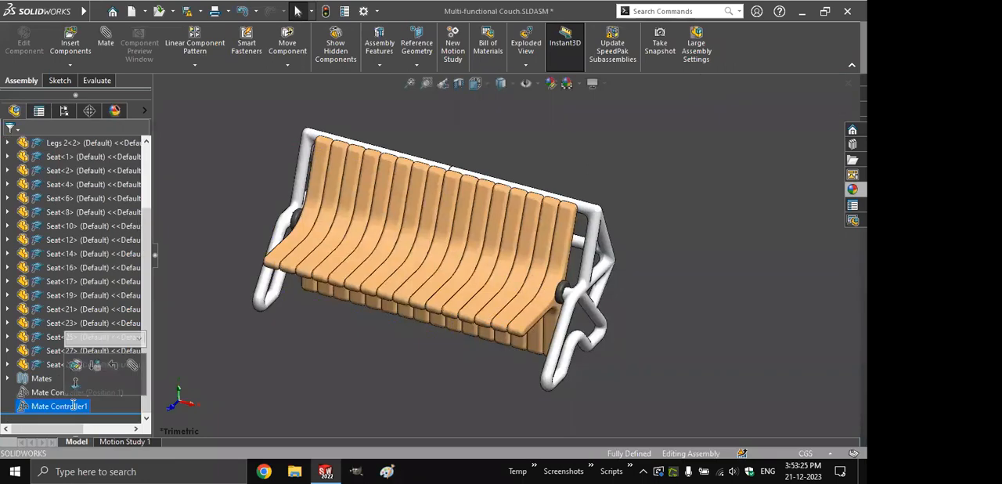
- Rename the new mate controller feature as Mate ControllerUgandaSWUG
{"action": "key", "text": "End"}
{"action": "key", "text": "BackSpace"}
{"action": "type", "text": "U"}
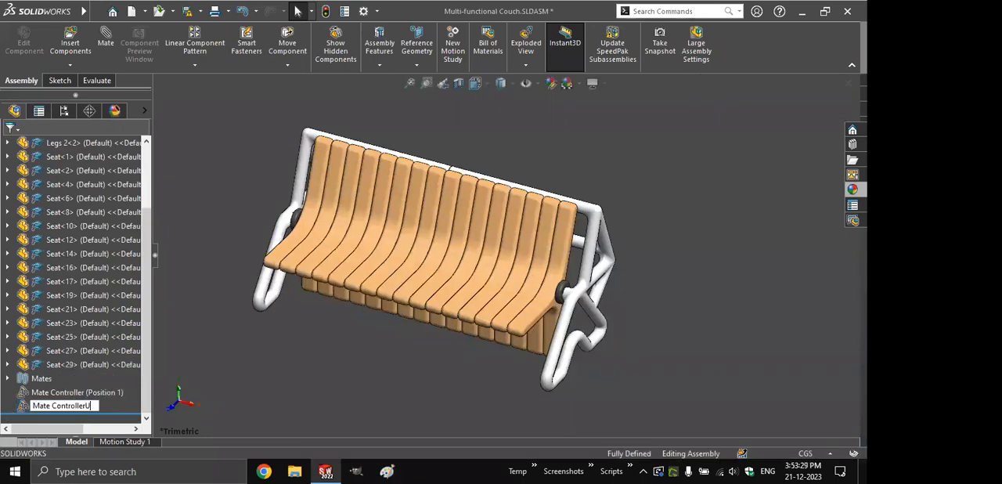
{"action": "type", "text": "ganda"}
{"action": "type", "text": "SWUG"}
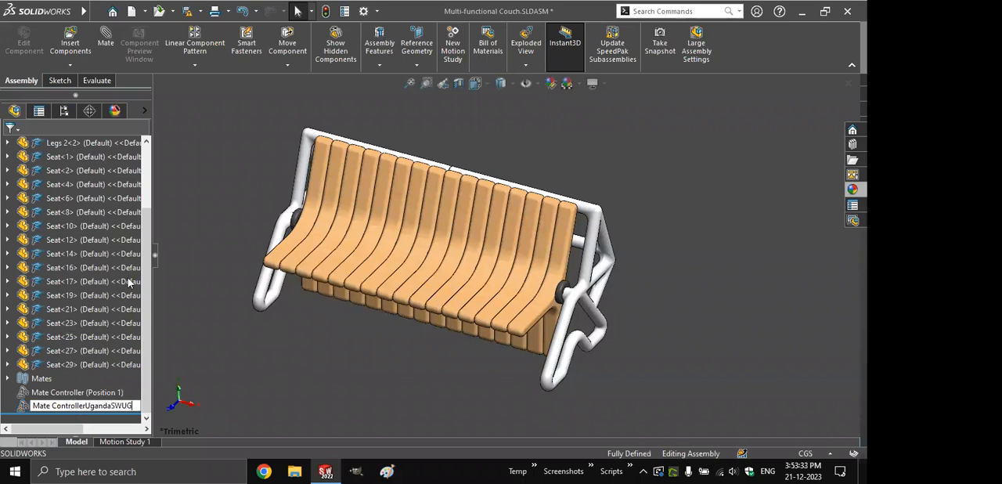
{"action": "key", "text": "Return"}
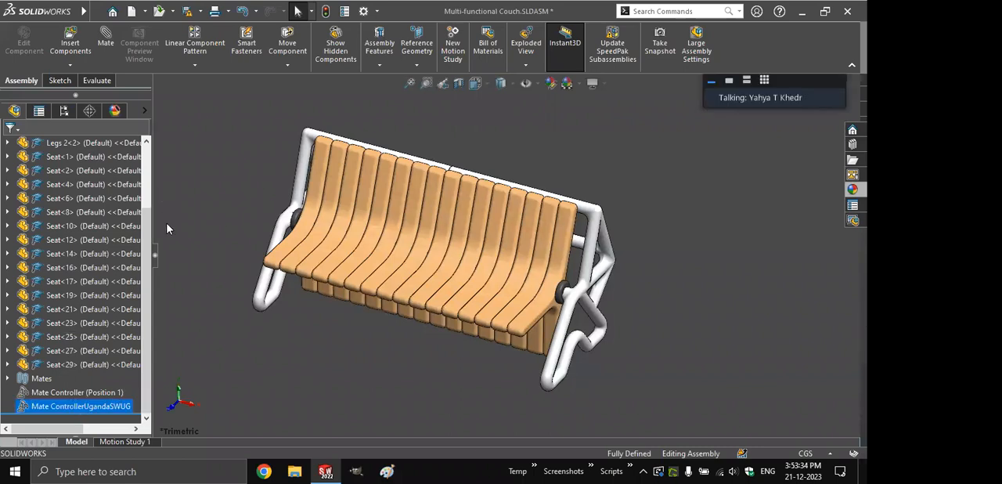
- Apply Position 1 to the Mate ControllerUgandaSWUG feature from its list of positions
{"action": "right_click", "coordinate": [82, 406]}
{"action": "left_click", "coordinate": [169, 204]}
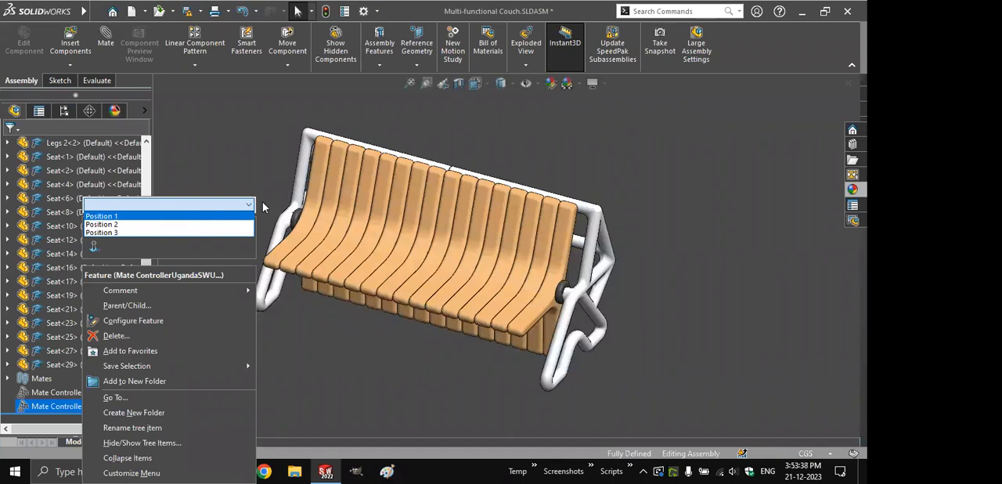
{"action": "left_click", "coordinate": [263, 207]}
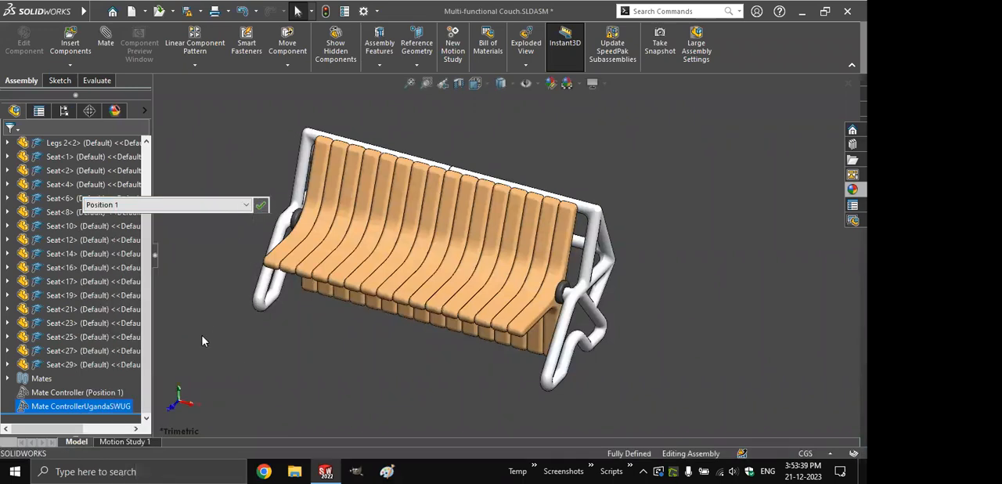
- Create a new motion study and import Mate ControllerUgandaSWUG through the Animation Wizard as key points, with start time 0
{"action": "left_click", "coordinate": [286, 55]}
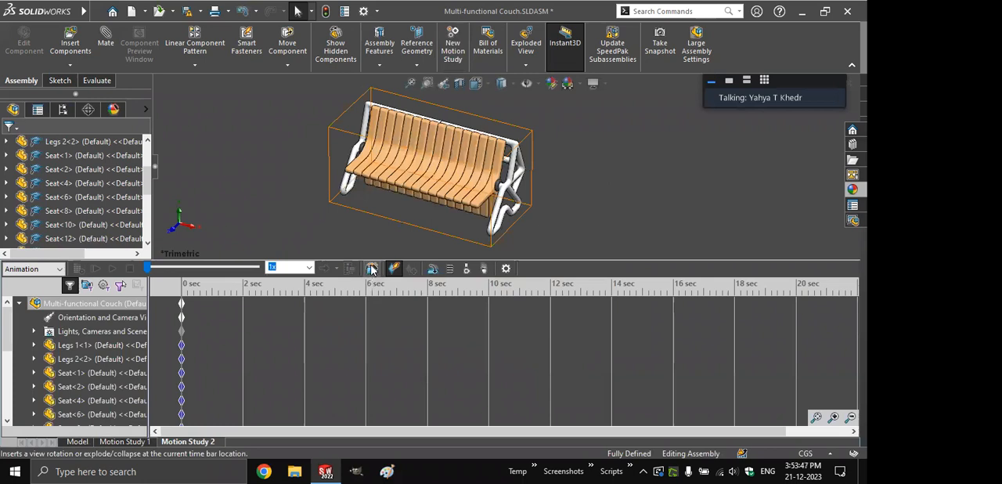
{"action": "left_click", "coordinate": [372, 269]}
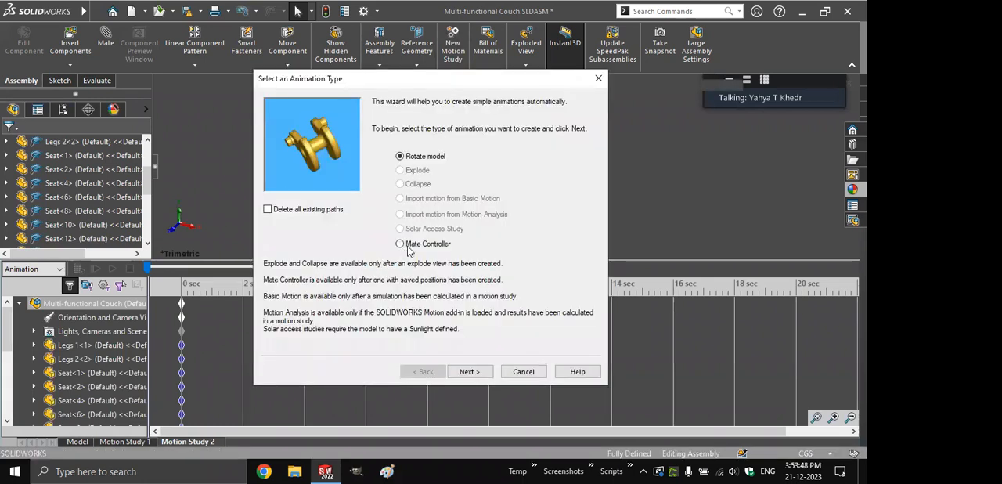
{"action": "left_click", "coordinate": [428, 132]}
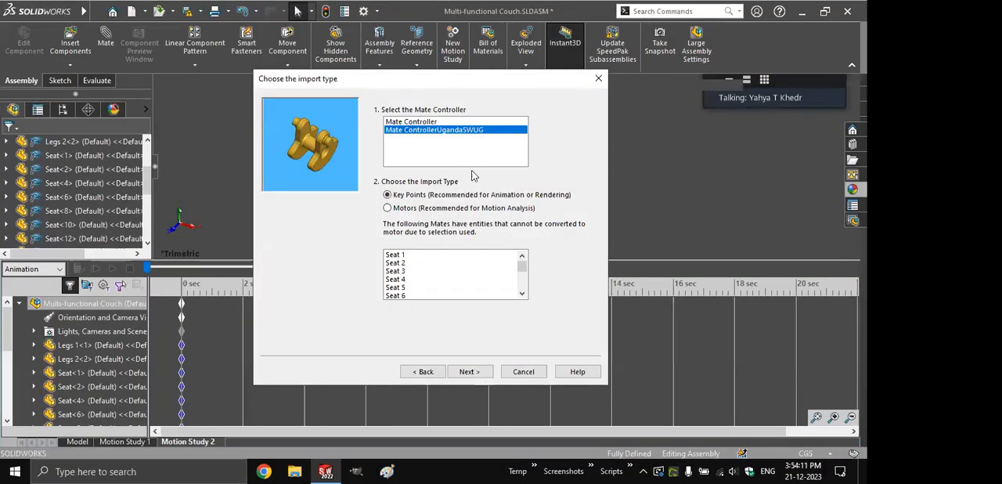
{"action": "key", "text": "Return"}
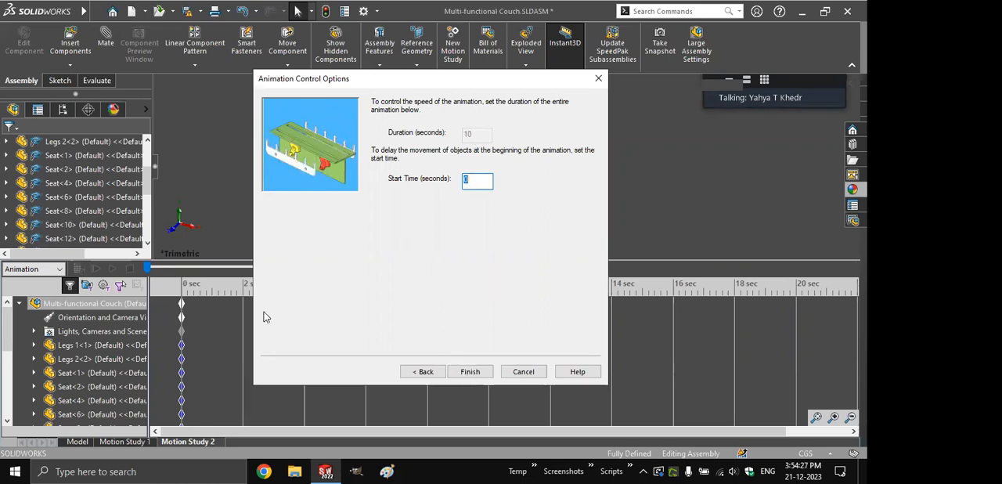
{"action": "key", "text": "Return"}
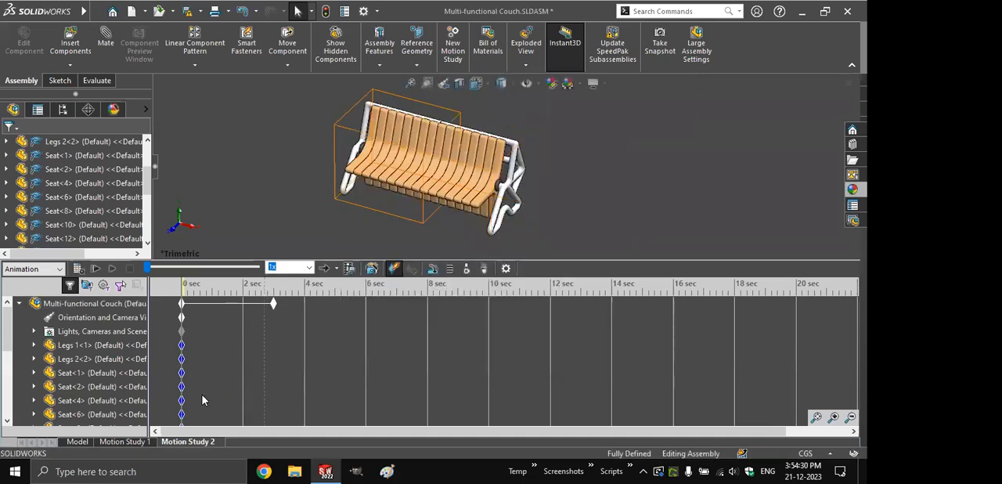
- Review the couch study's components and mates in the motion tree, and calculate the Mate Controller animation
{"action": "left_click_drag", "start_coordinate": [6, 370], "coordinate": [9, 413]}
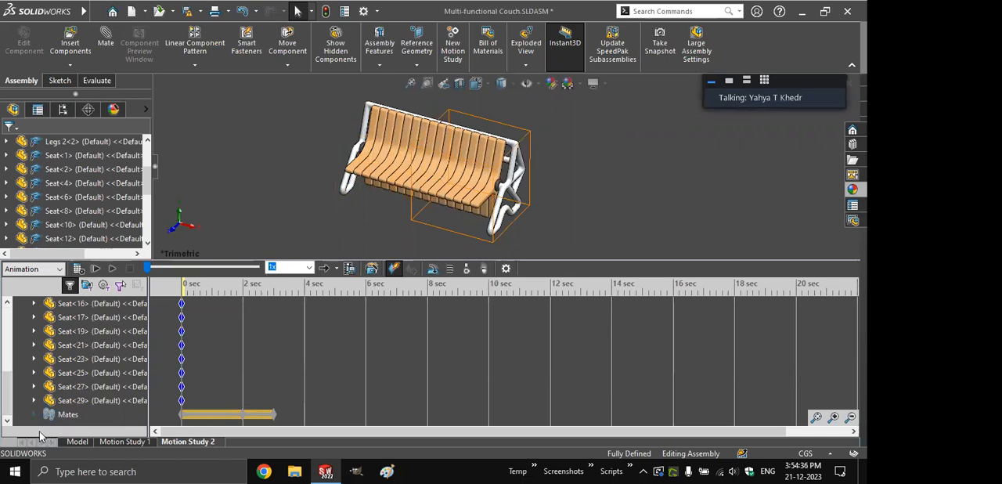
{"action": "scroll", "coordinate": [7, 374], "scroll_direction": "down", "scroll_amount": 5}
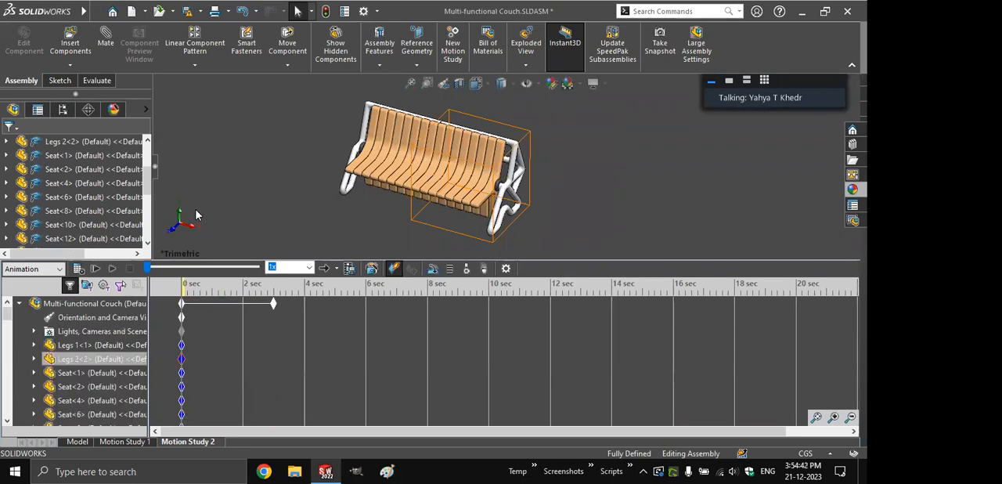
{"action": "left_click", "coordinate": [79, 269]}
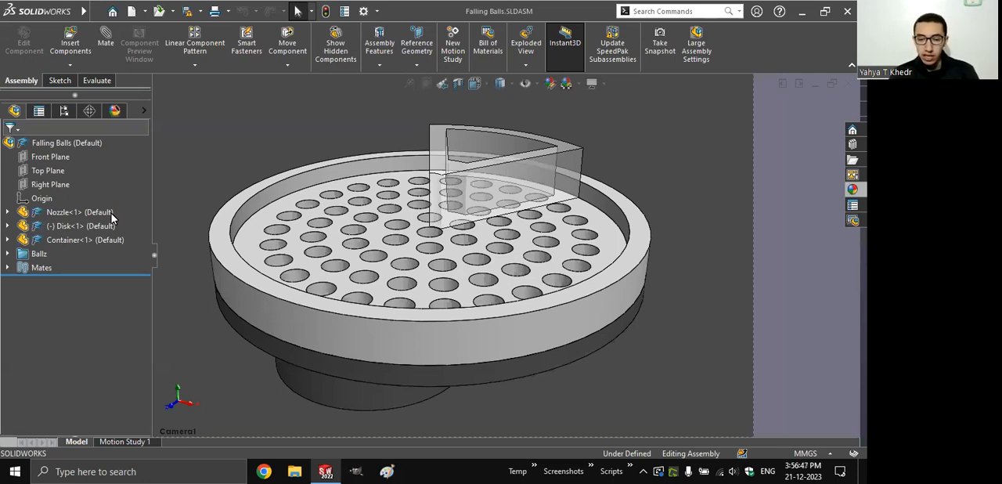
- View the balls above the nozzle in the Falling Balls assembly and create a new motion study
{"action": "left_click", "coordinate": [39, 253]}
{"action": "key", "text": "shift+Tab"}
{"action": "key", "text": "ctrl+shift+z"}
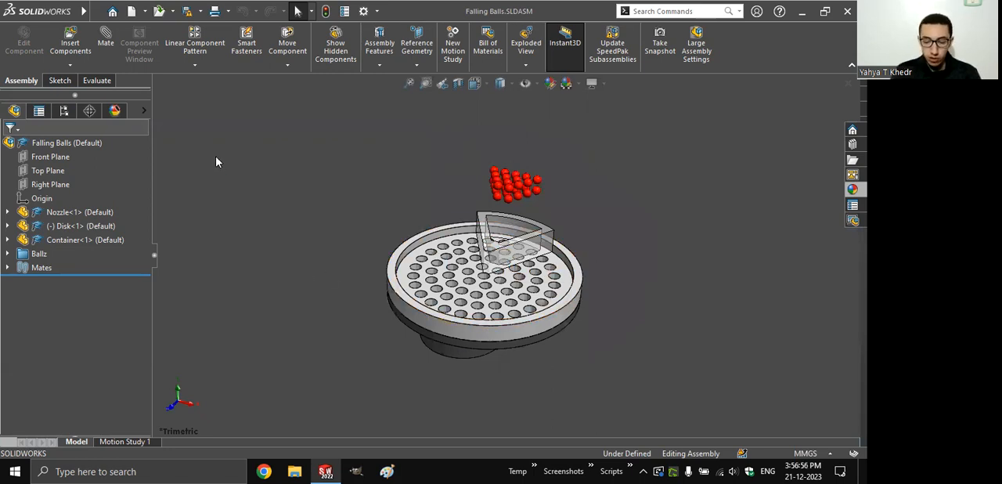
{"action": "key", "text": "ctrl+shift+z"}
{"action": "left_click", "coordinate": [453, 47]}
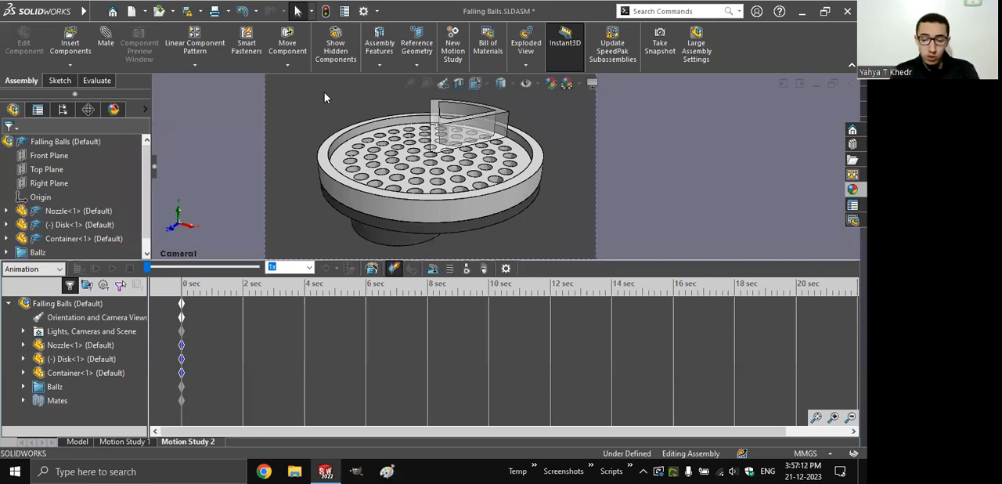
- Open the gravity settings, change the study type from Animation to Basic Motion, and close the gravity settings
{"action": "left_click", "coordinate": [484, 270]}
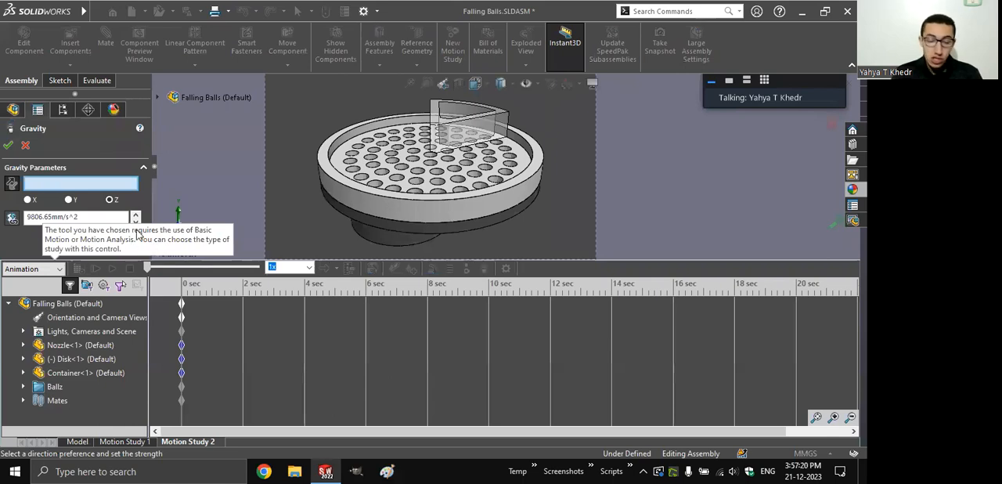
{"action": "left_click", "coordinate": [42, 270]}
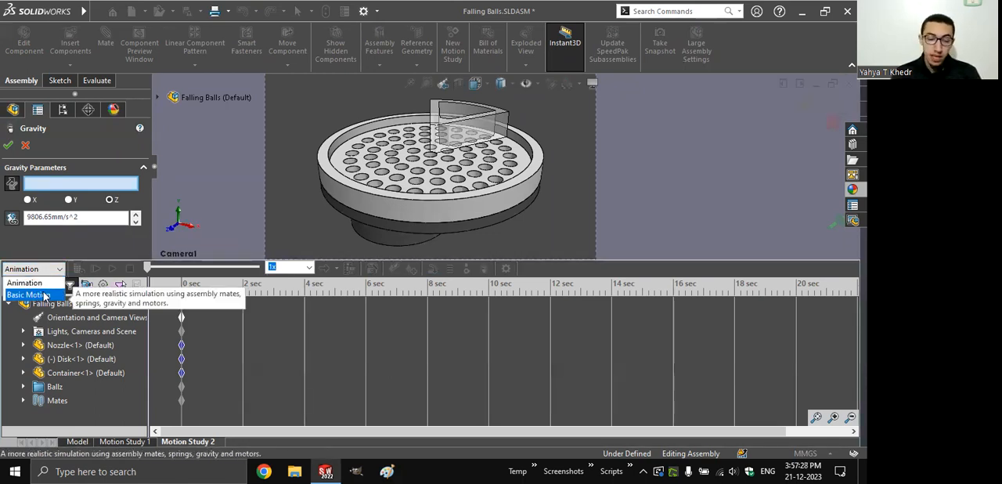
{"action": "left_click", "coordinate": [44, 295]}
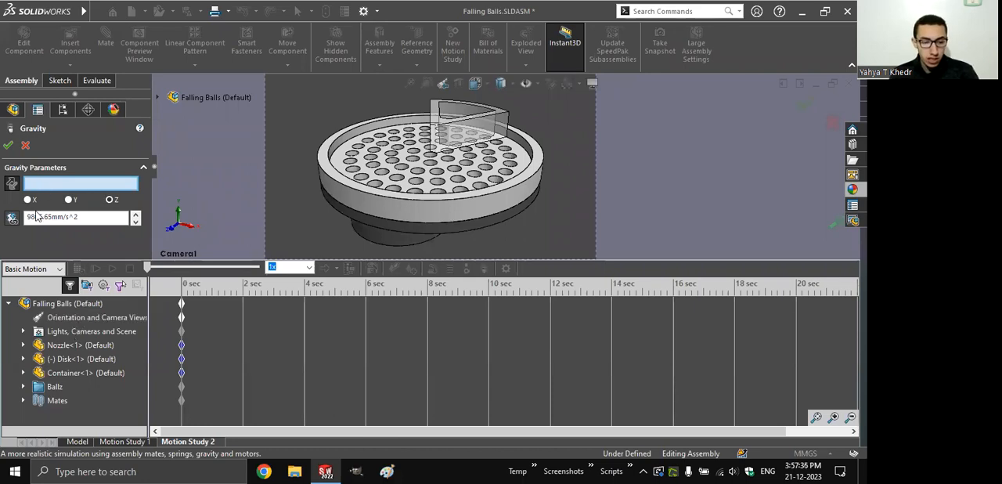
{"action": "left_click", "coordinate": [8, 145]}
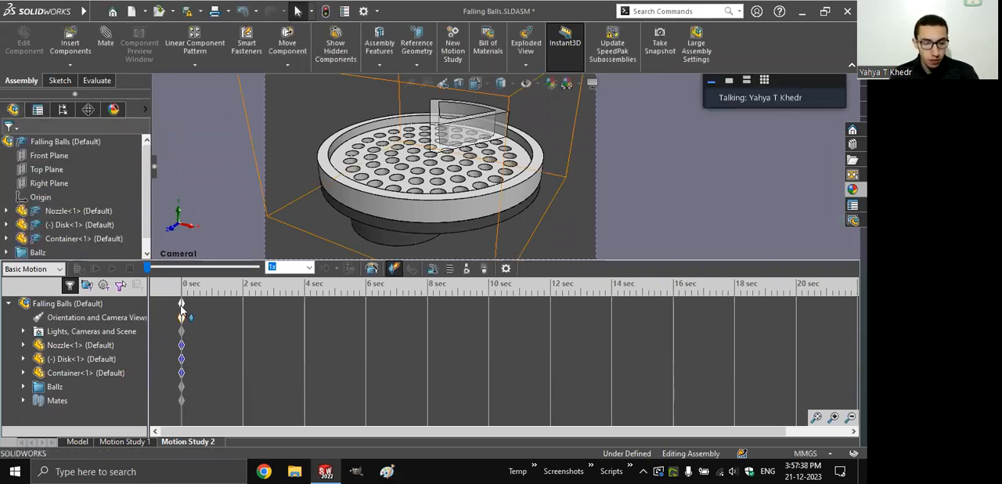
- Turn off Camera View on the orientation key at 0 seconds to use the trimetric view
{"action": "left_click", "coordinate": [181, 305]}
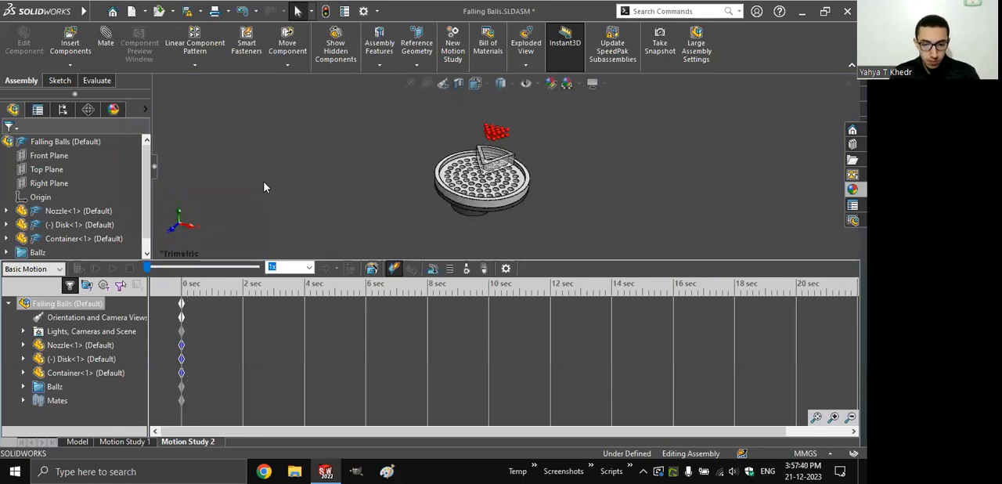
{"action": "right_click", "coordinate": [181, 317]}
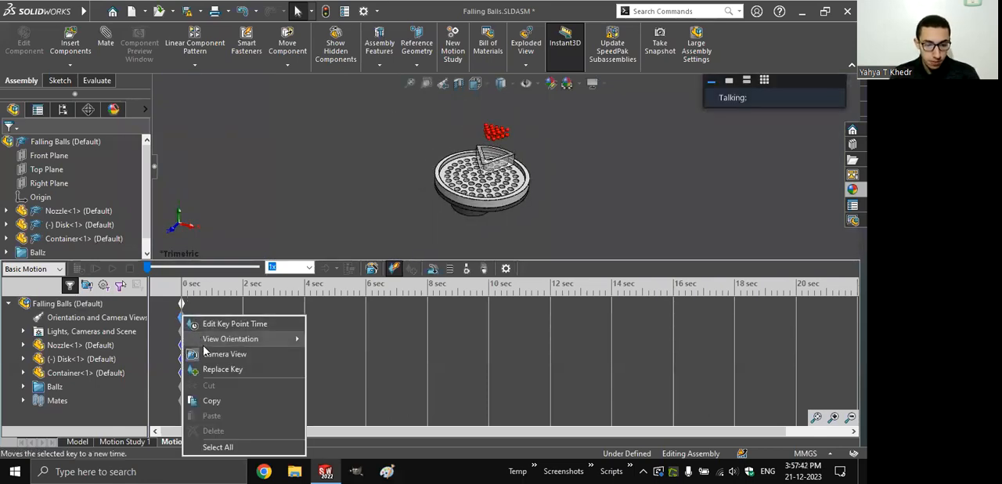
{"action": "left_click", "coordinate": [208, 354]}
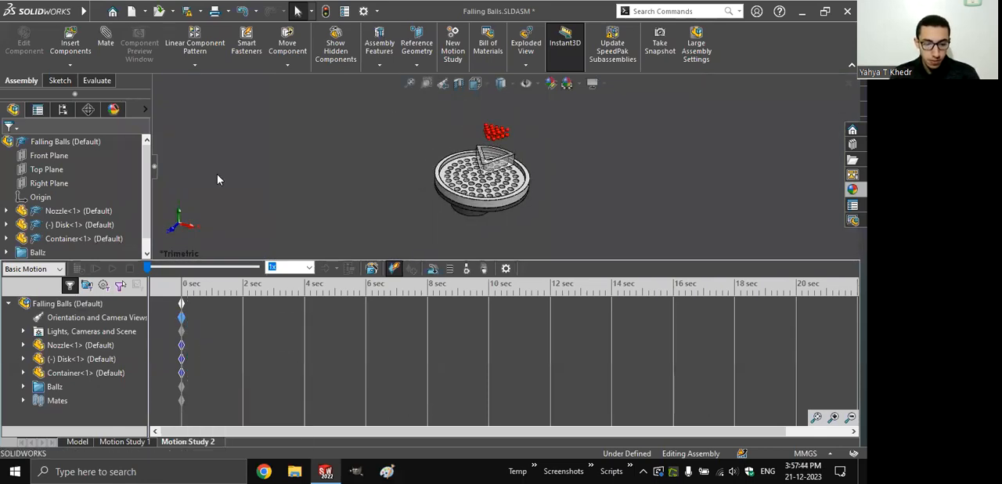
- Start a gravity element for the Basic Motion study and set its direction to the Y axis
{"action": "left_click", "coordinate": [484, 270]}
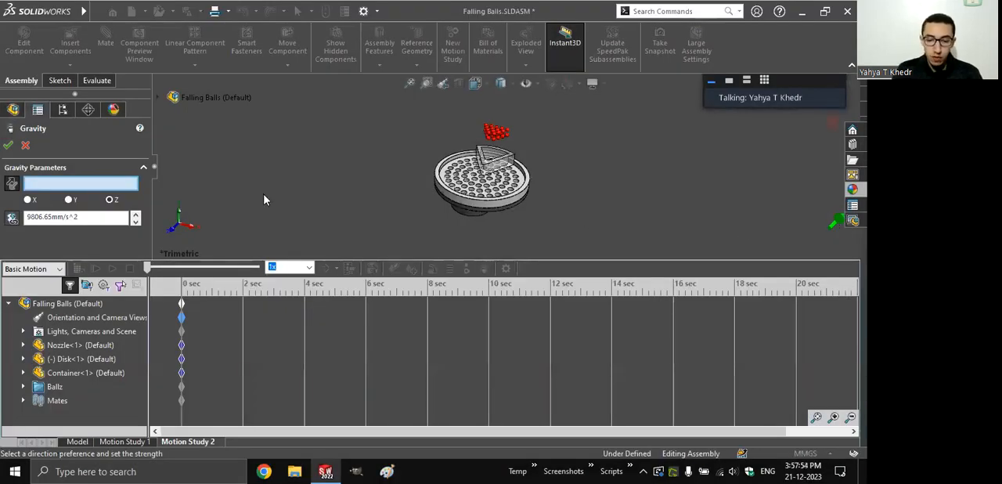
{"action": "left_click", "coordinate": [68, 200]}
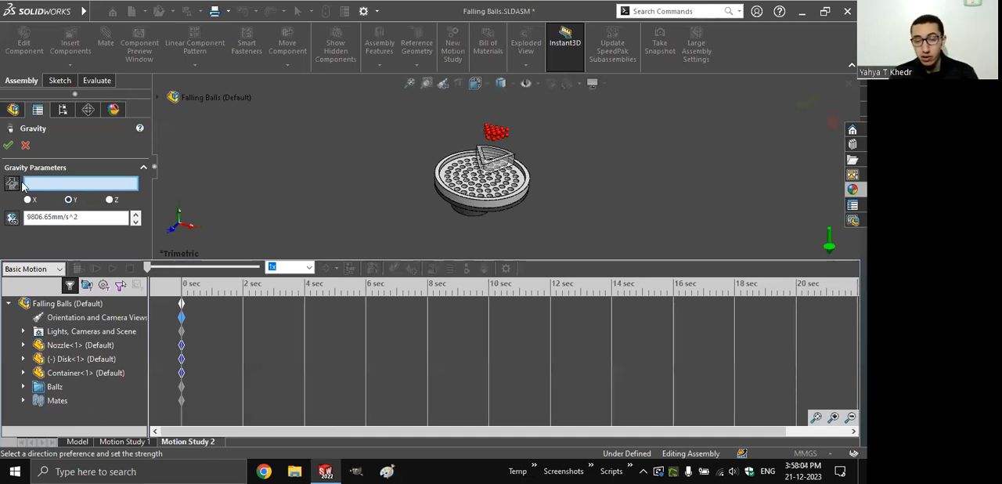
- Try a straight container edge as the gravity direction, reverse it, then clear the edge and restore the downward Y direction
{"action": "scroll", "coordinate": [542, 200], "scroll_direction": "down", "scroll_amount": 5}
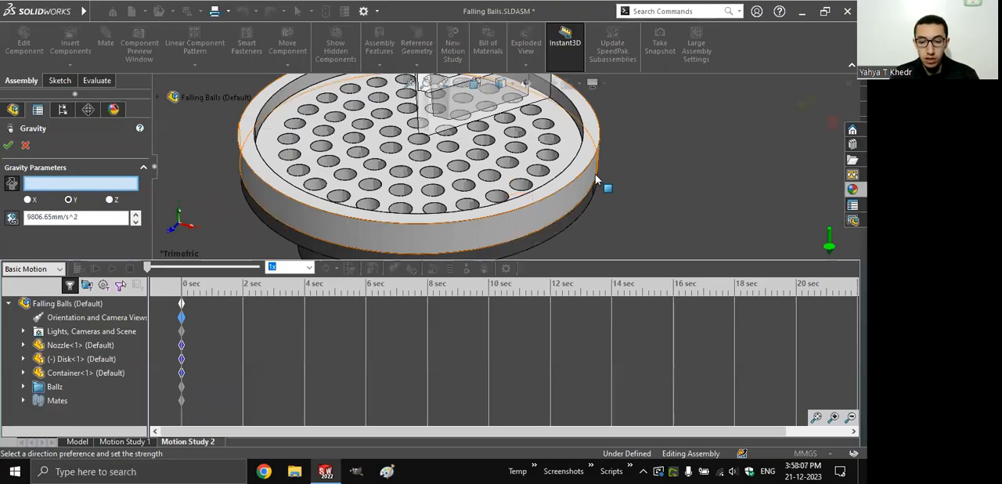
{"action": "scroll", "coordinate": [517, 172], "scroll_direction": "up", "scroll_amount": 5}
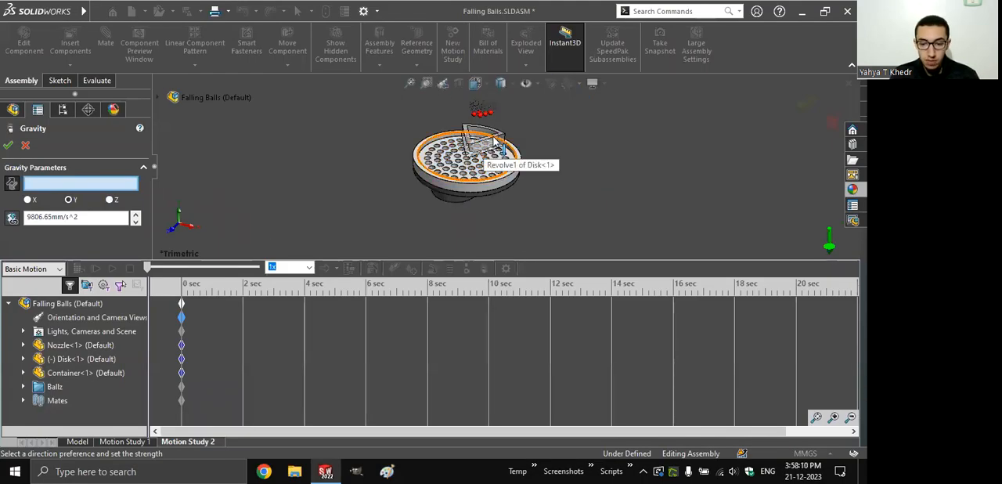
{"action": "left_click", "coordinate": [502, 136]}
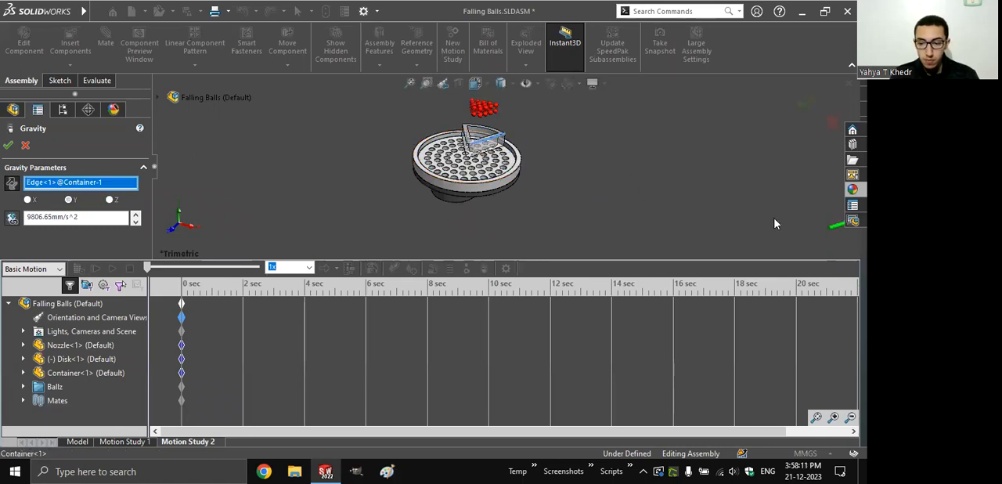
{"action": "left_click", "coordinate": [11, 183]}
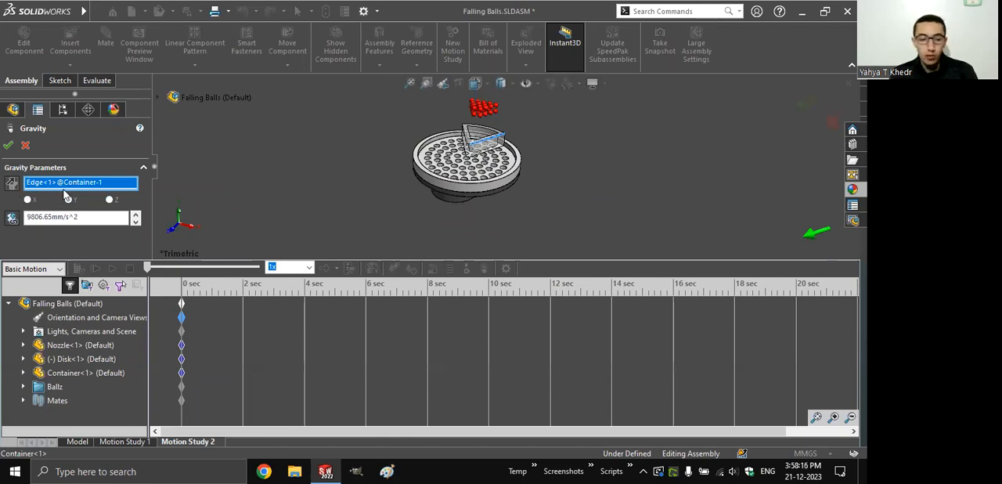
{"action": "key", "text": "Delete"}
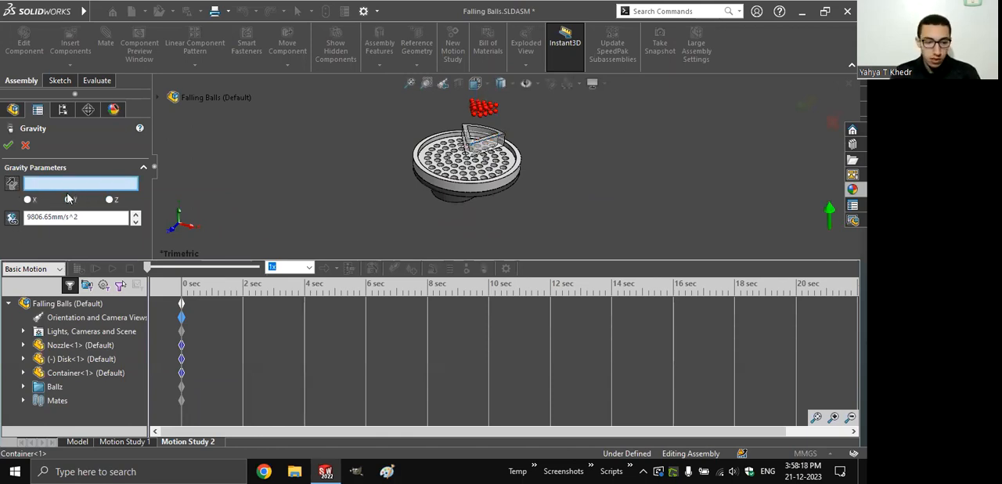
{"action": "left_click", "coordinate": [11, 184]}
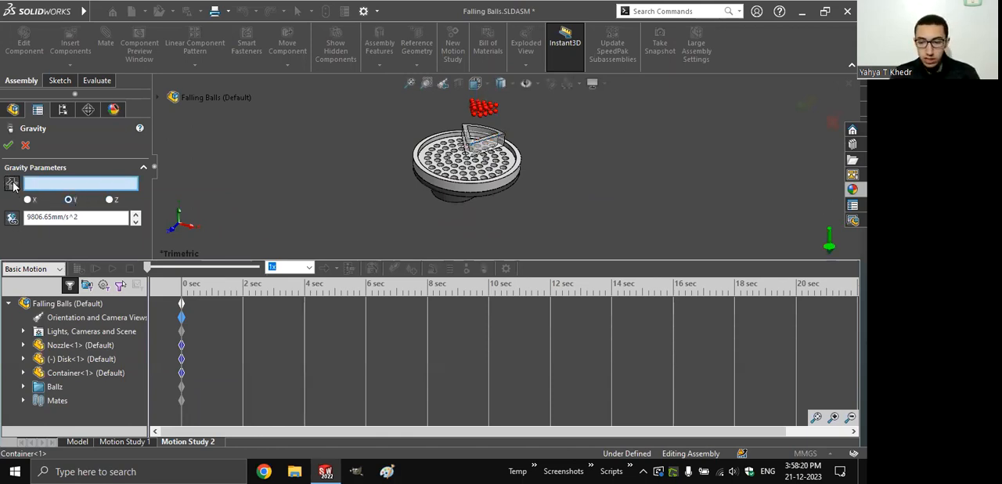
- Accept the gravity element with a strength of 9806.65 mm/s^2 along the Y axis
{"action": "double_click", "coordinate": [88, 219]}
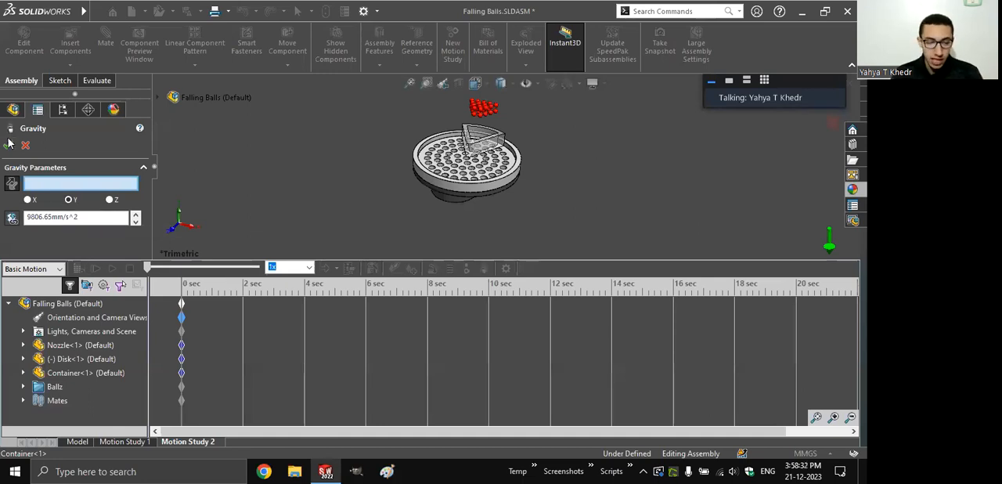
{"action": "left_click", "coordinate": [9, 143]}
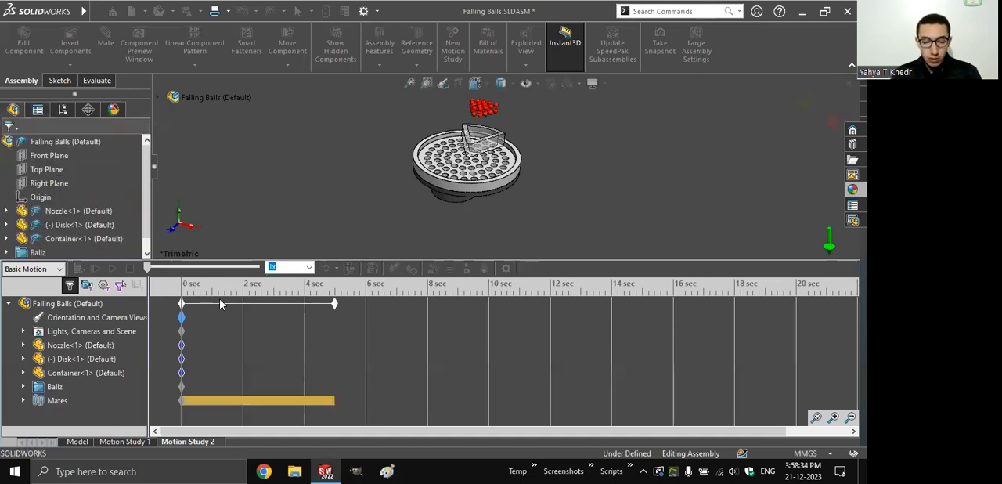
- Turn on Camera View for the orientation key at 0 seconds so the study uses the model's camera
{"action": "right_click", "coordinate": [136, 328]}
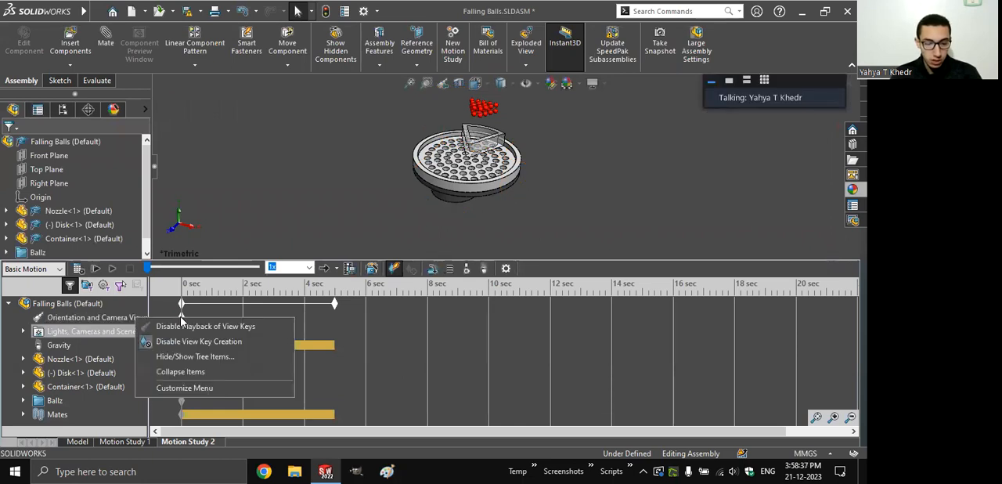
{"action": "left_click", "coordinate": [181, 318]}
{"action": "right_click", "coordinate": [182, 317]}
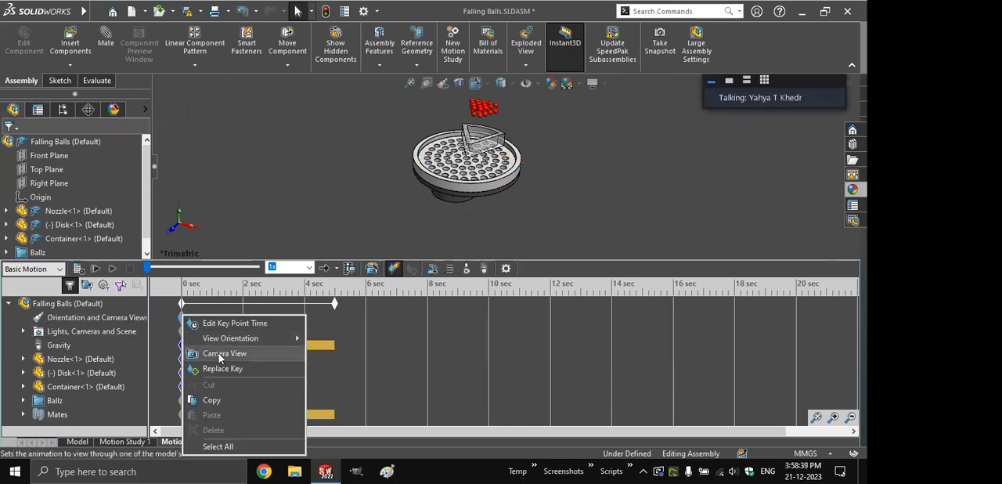
{"action": "left_click", "coordinate": [220, 354]}
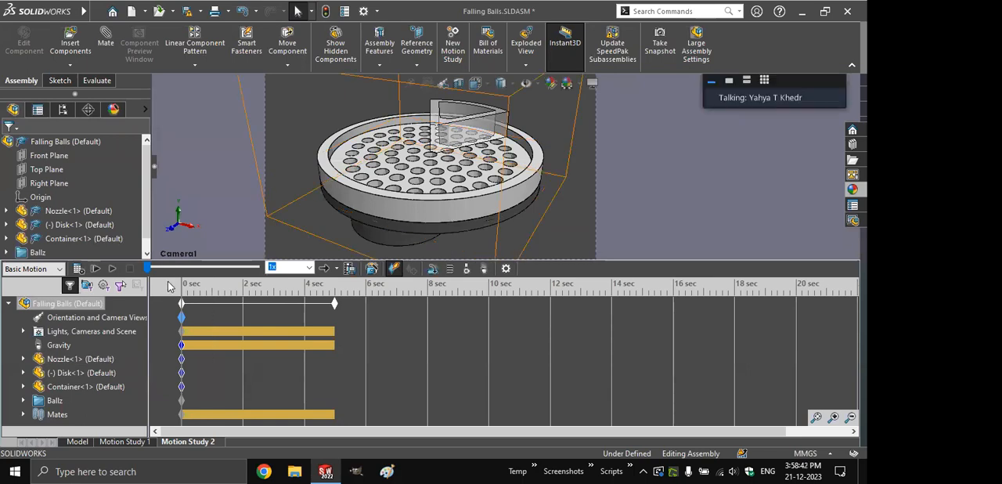
- Calculate Motion Study 2 and step through the start of its timeline to examine how the balls fall
{"action": "left_click", "coordinate": [78, 269]}
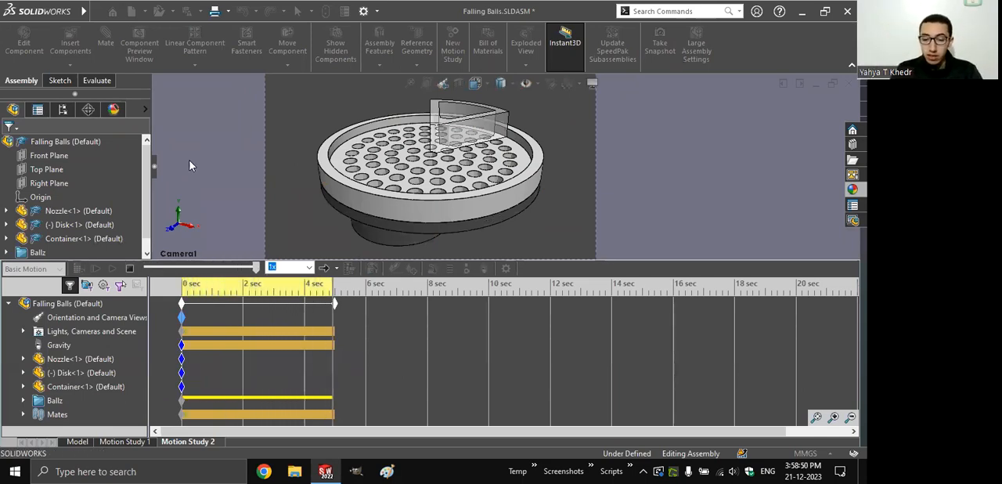
{"action": "left_click", "coordinate": [182, 287]}
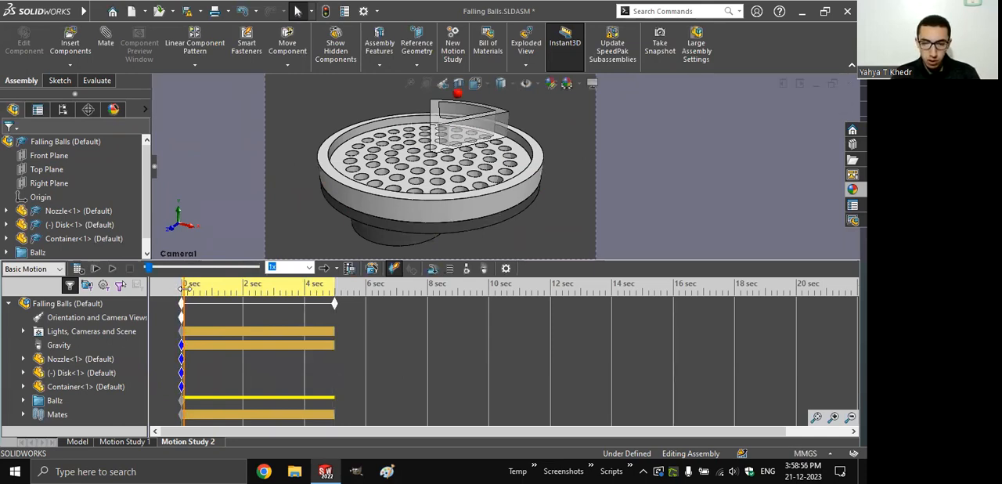
{"action": "left_click", "coordinate": [186, 287]}
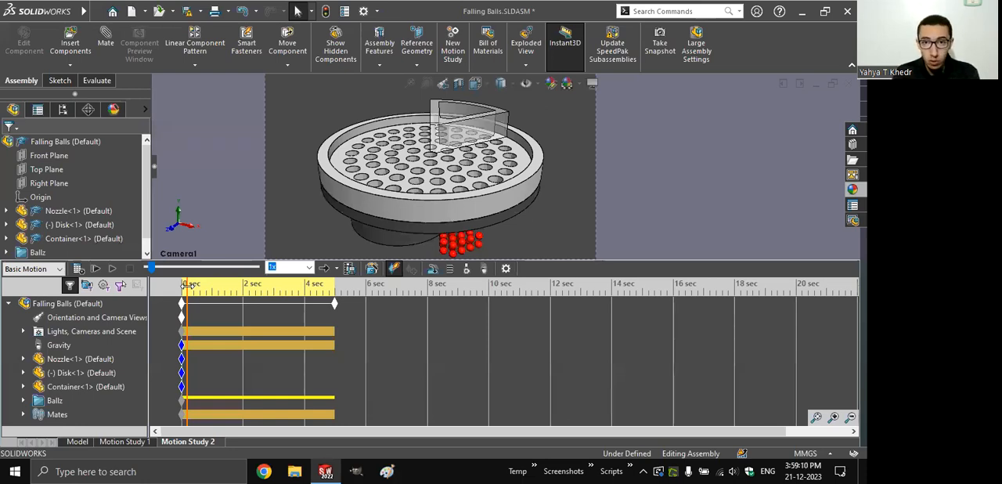
- Play back the prepared Motion Study 1, which combines the rotary motor, gravity and solid body contact
{"action": "left_click", "coordinate": [124, 441]}
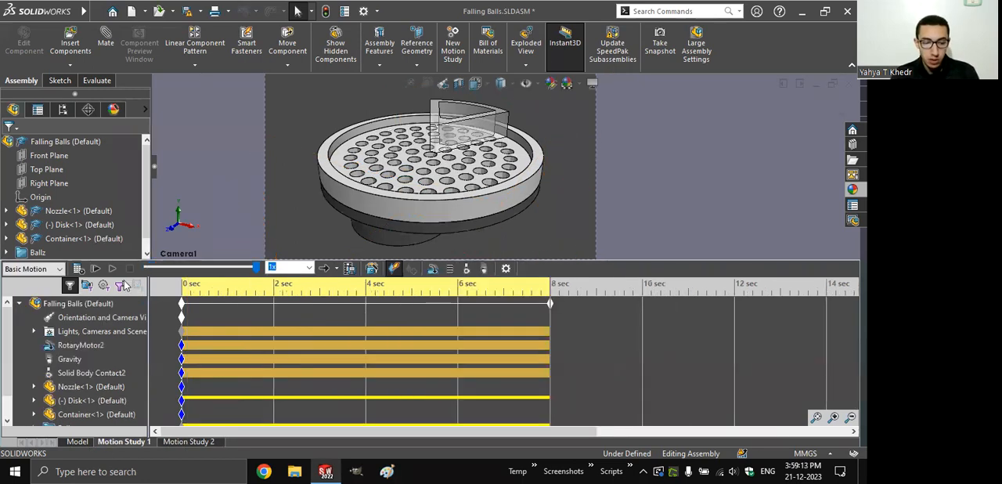
{"action": "left_click", "coordinate": [112, 269]}
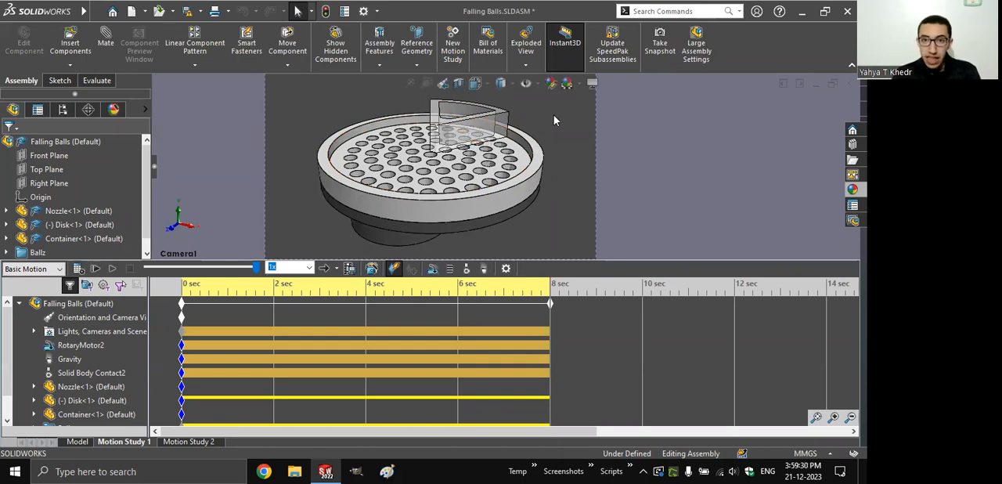
- Close the Falling Balls assembly and open the Wave Motion Simulator (Revisited) assembly from the presentation's Contact link
{"action": "key", "text": "alt+F4"}
{"action": "left_click", "coordinate": [264, 203]}
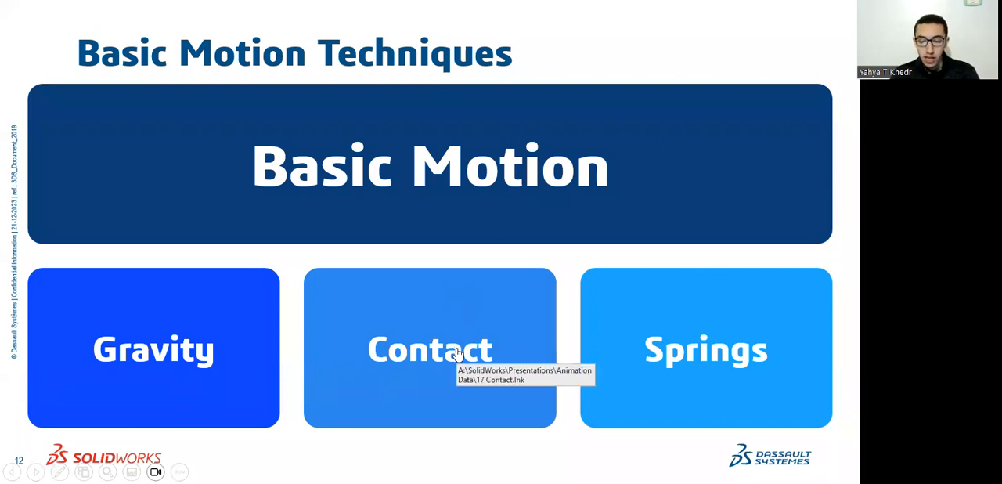
{"action": "left_click", "coordinate": [444, 300]}
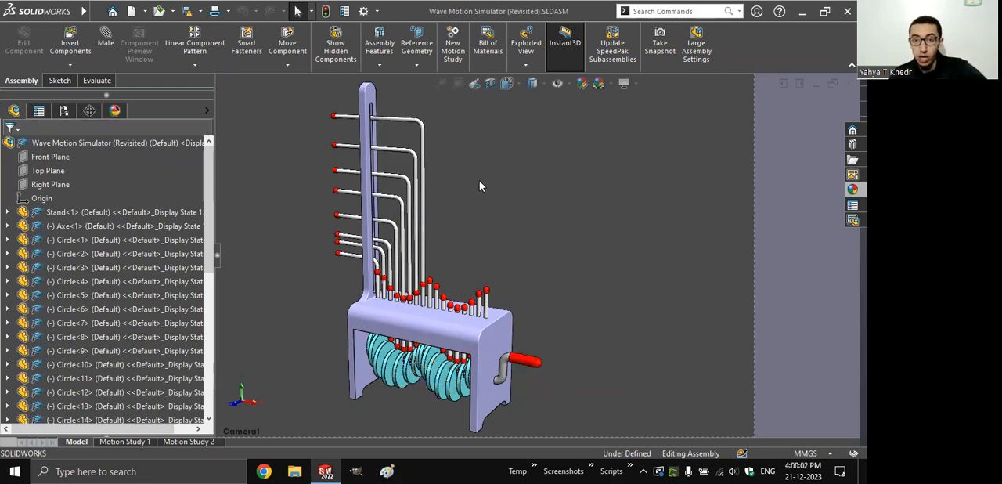
- Create a new motion study for the wave simulator and set its study type to Basic Motion
{"action": "left_click", "coordinate": [445, 66]}
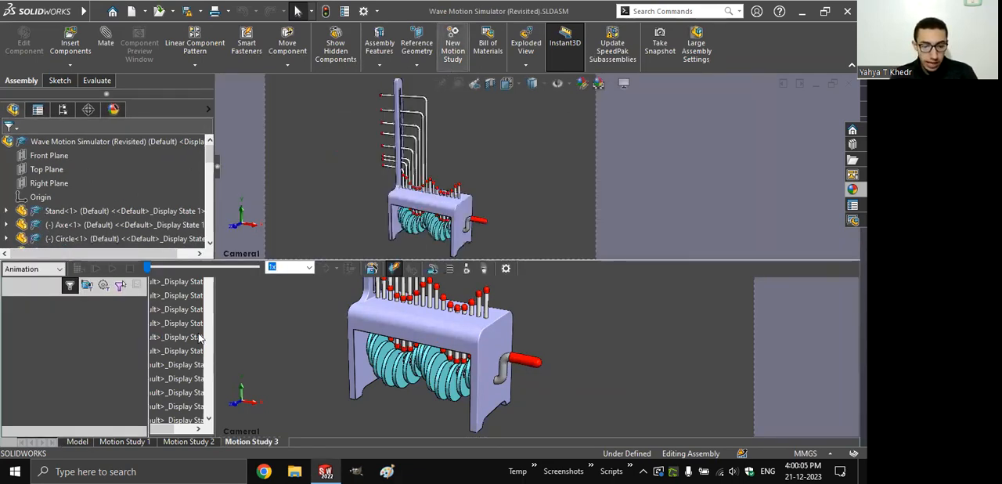
{"action": "left_click", "coordinate": [47, 269]}
{"action": "left_click", "coordinate": [29, 294]}
- Suppress the Tangent Mates folder under Mates in Motion Study 3
{"action": "scroll", "coordinate": [35, 360], "scroll_direction": "down", "scroll_amount": 5}
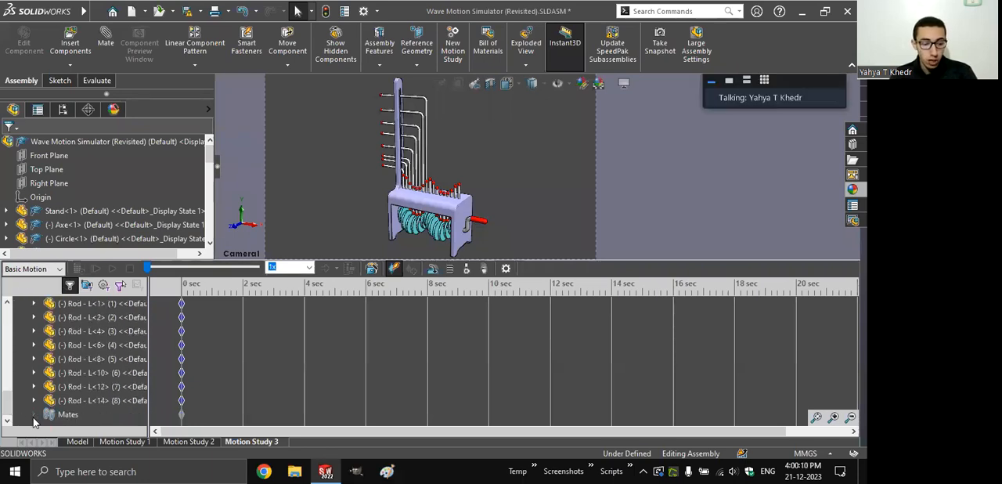
{"action": "left_click", "coordinate": [34, 416]}
{"action": "right_click", "coordinate": [84, 417]}
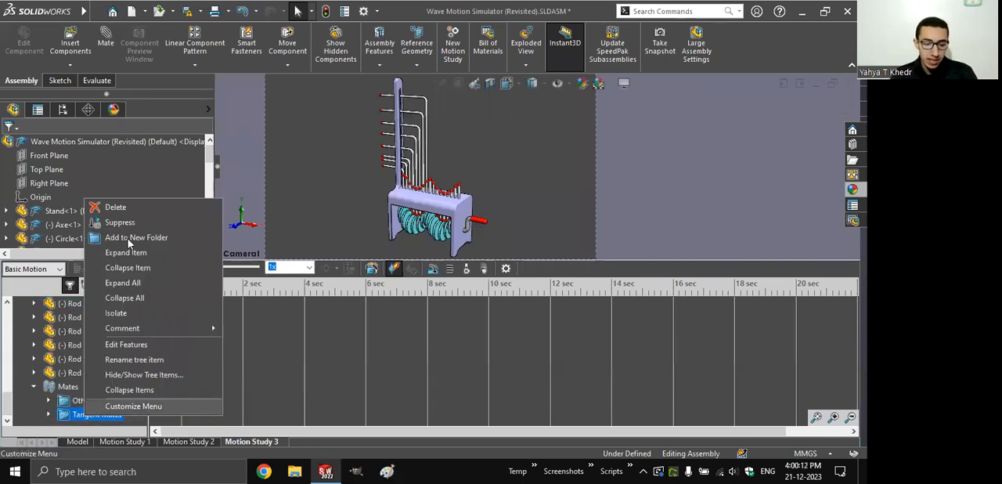
{"action": "left_click", "coordinate": [121, 223]}
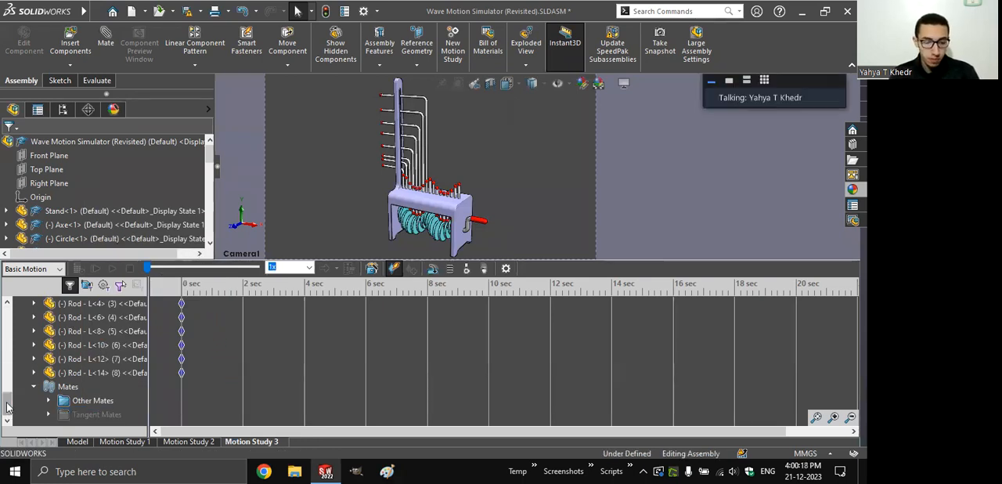
- Add a solid body contact covering all components of the wave simulator, including the stand
{"action": "left_click_drag", "start_coordinate": [6, 406], "coordinate": [6, 310]}
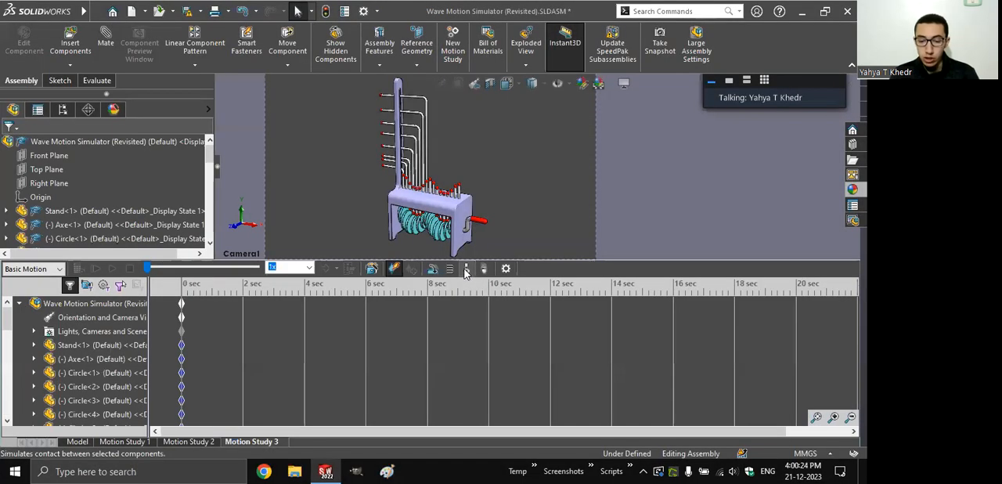
{"action": "left_click", "coordinate": [466, 270]}
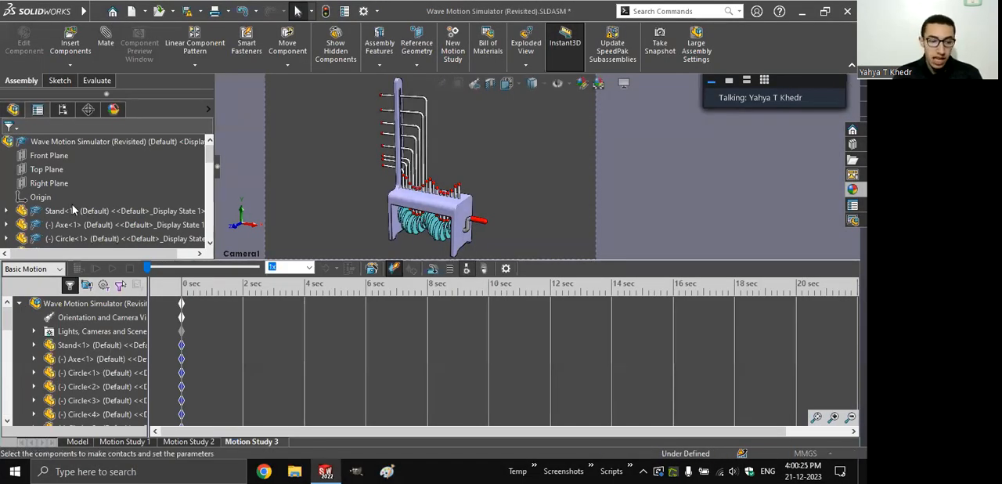
{"action": "left_click_drag", "start_coordinate": [208, 192], "coordinate": [208, 232]}
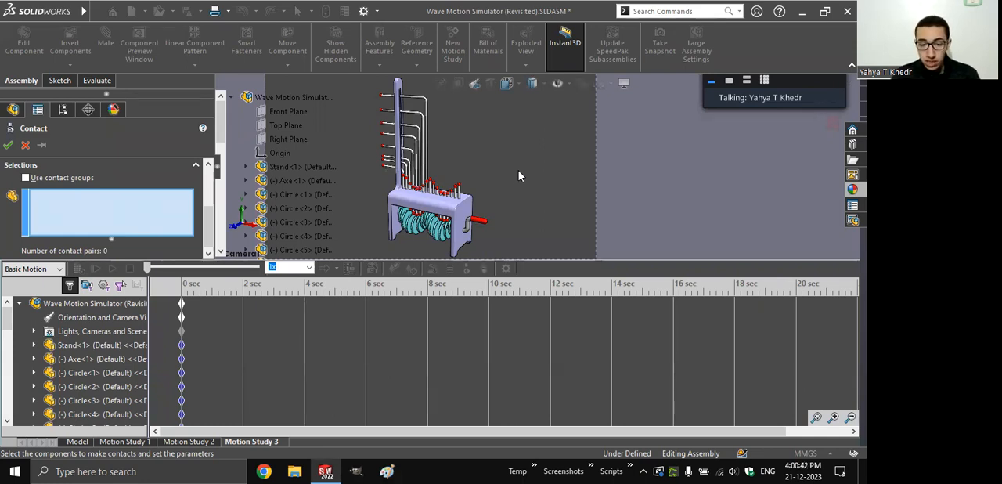
{"action": "key", "text": "ctrl+a"}
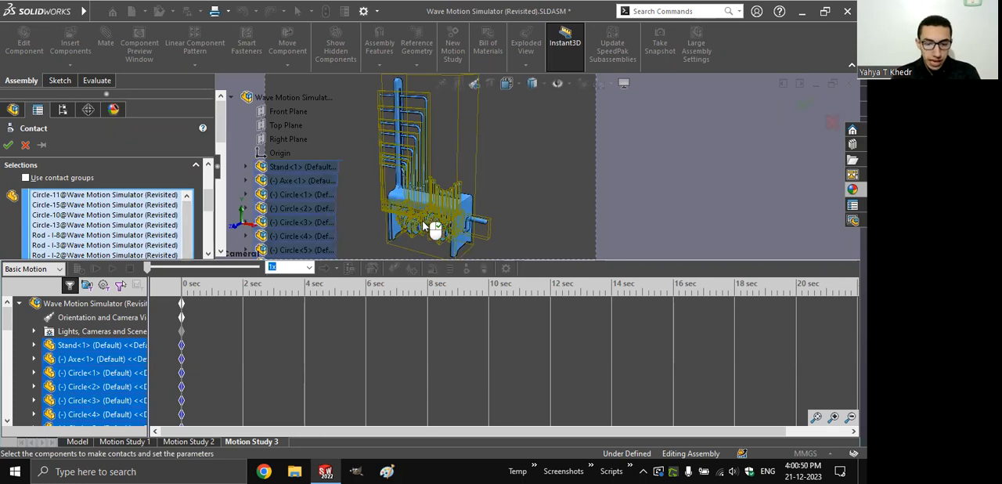
{"action": "left_click", "coordinate": [468, 206]}
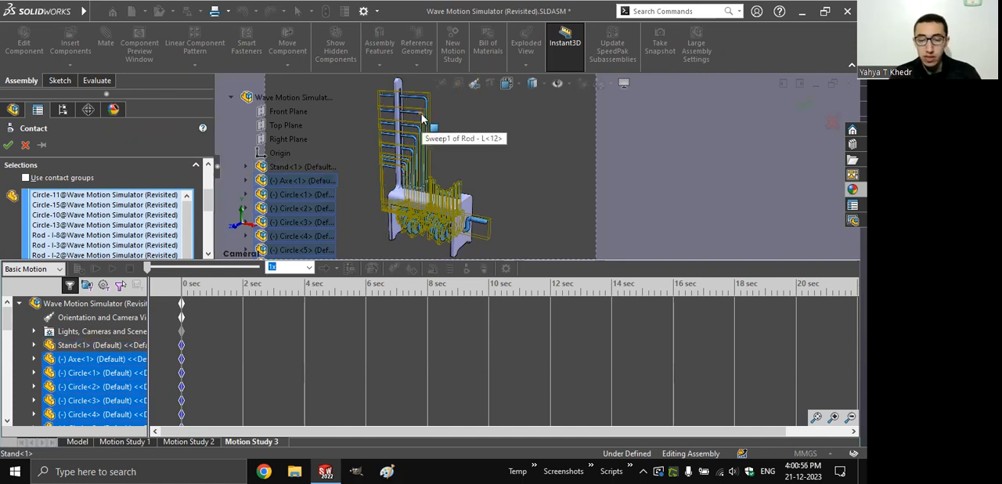
{"action": "left_click", "coordinate": [468, 211]}
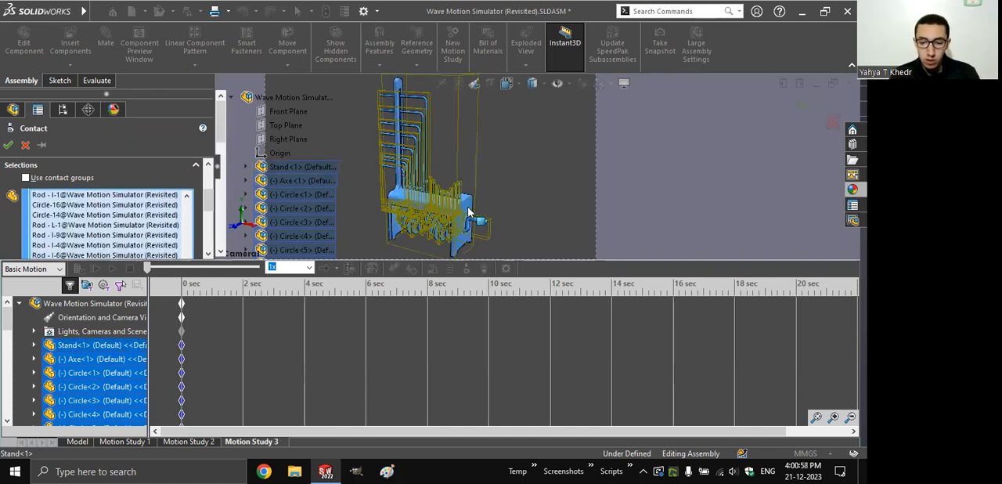
{"action": "left_click_drag", "start_coordinate": [212, 205], "coordinate": [212, 255]}
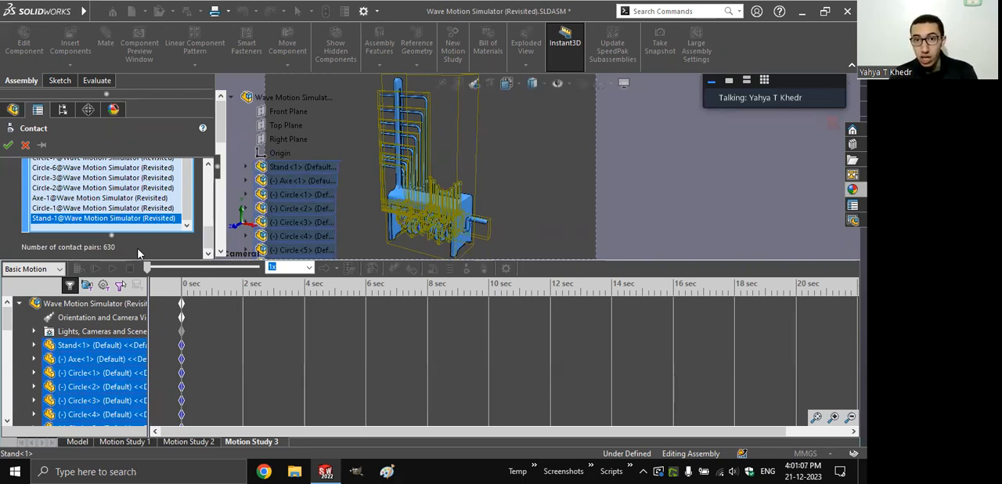
{"action": "left_click", "coordinate": [8, 146]}
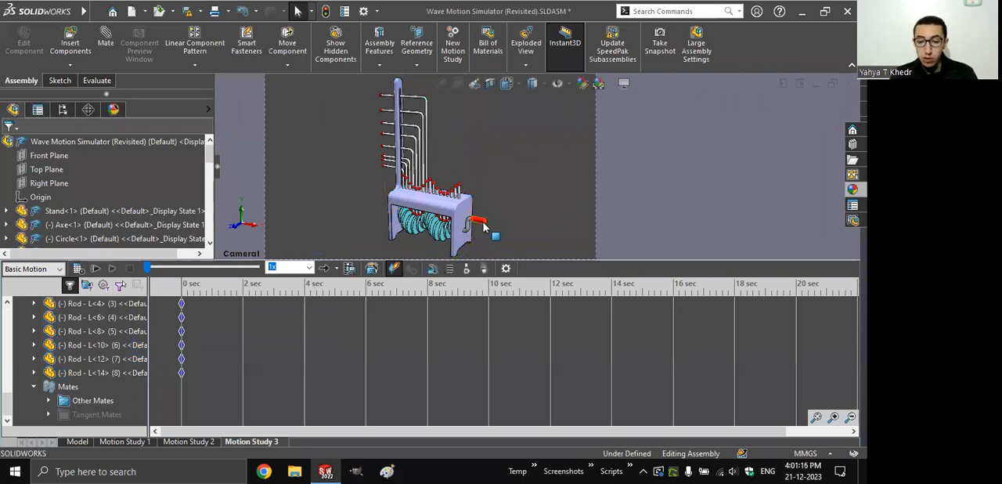
- Start a rotary motor and pick the shaft face of Axe<1> between the discs as its location and direction
{"action": "left_click", "coordinate": [433, 269]}
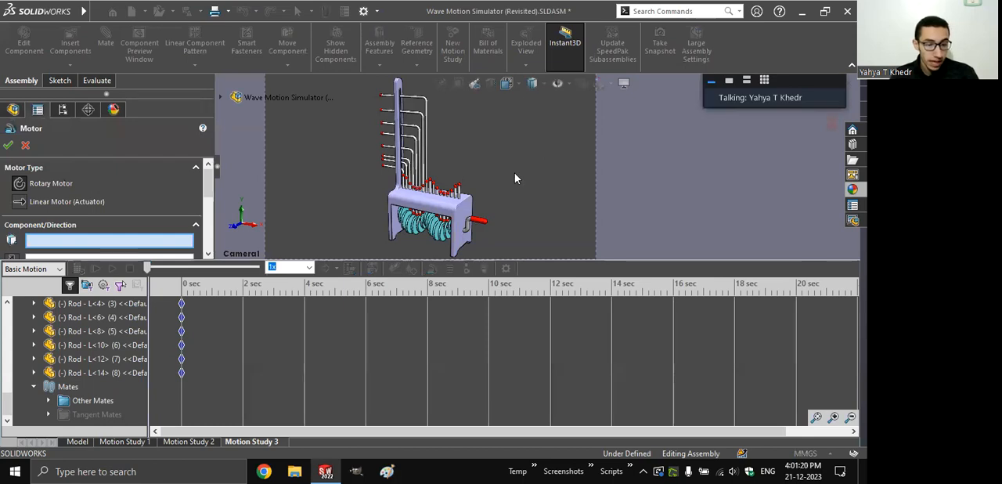
{"action": "scroll", "coordinate": [515, 173], "scroll_direction": "down", "scroll_amount": 8}
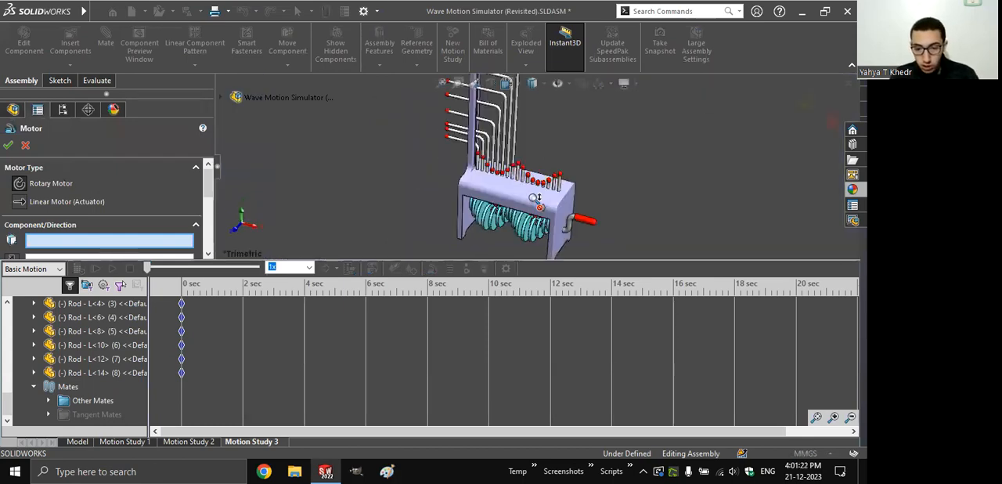
{"action": "key", "text": "ctrl+Up"}
{"action": "key", "text": "ctrl+Up"}
{"action": "key", "text": "ctrl+Up"}
{"action": "key", "text": "ctrl+Up"}
{"action": "key", "text": "ctrl+Up"}
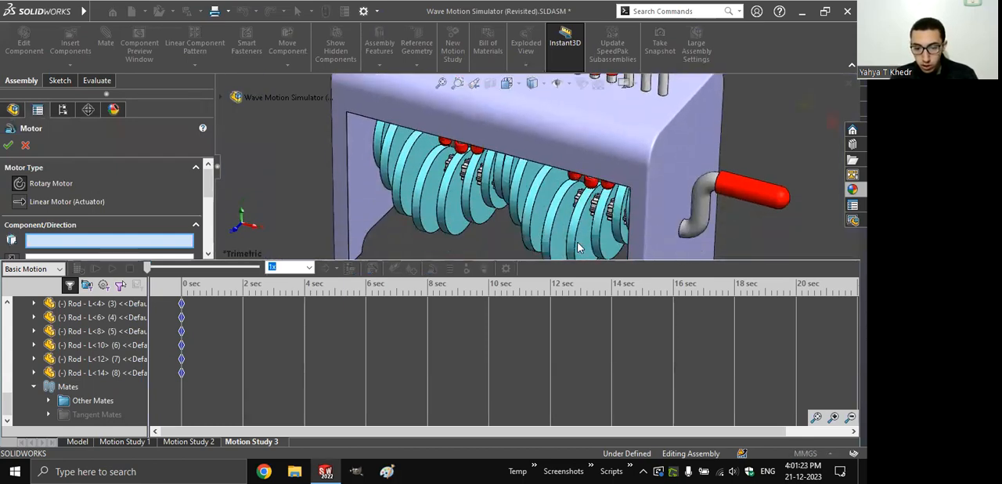
{"action": "key", "text": "ctrl+Left"}
{"action": "key", "text": "ctrl+Left"}
{"action": "key", "text": "ctrl+Left"}
{"action": "key", "text": "ctrl+Left"}
{"action": "scroll", "coordinate": [568, 227], "scroll_direction": "down", "scroll_amount": 5}
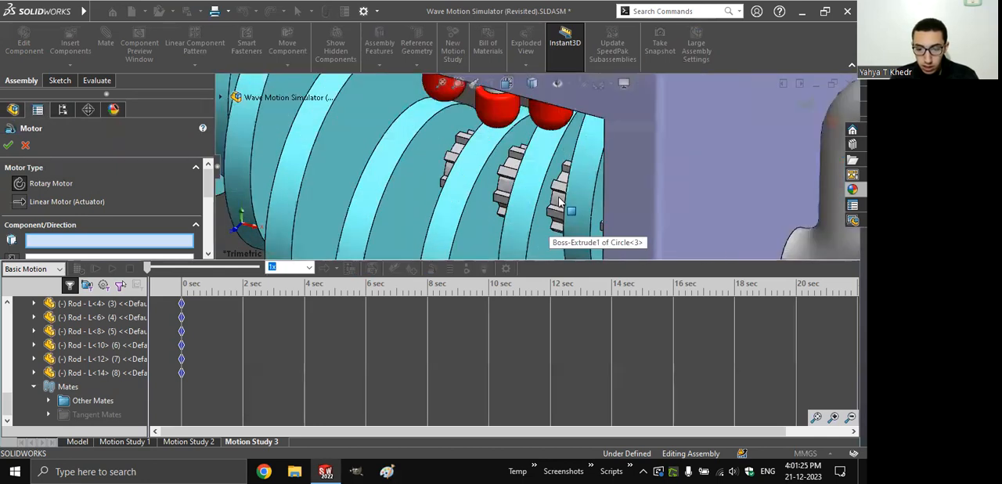
{"action": "left_click", "coordinate": [557, 202]}
{"action": "key", "text": "f"}
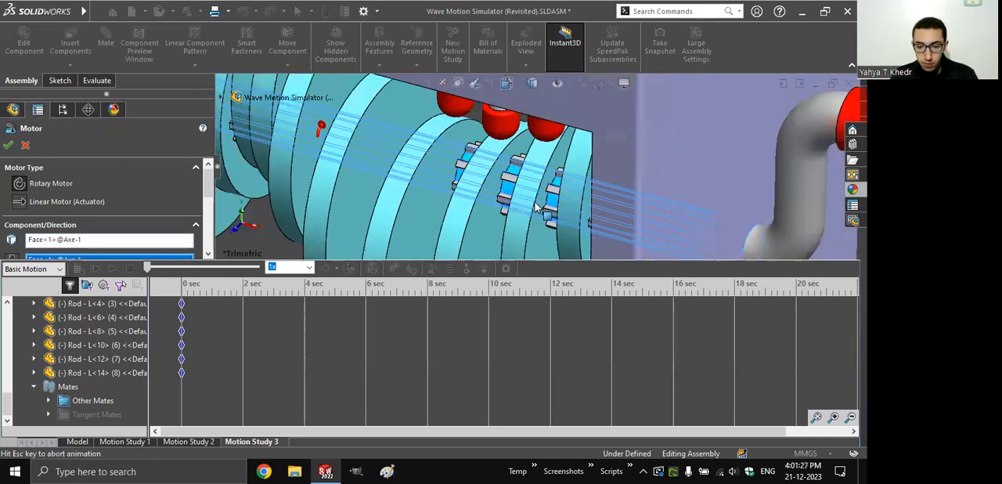
{"action": "key", "text": "ctrl+shift+z"}
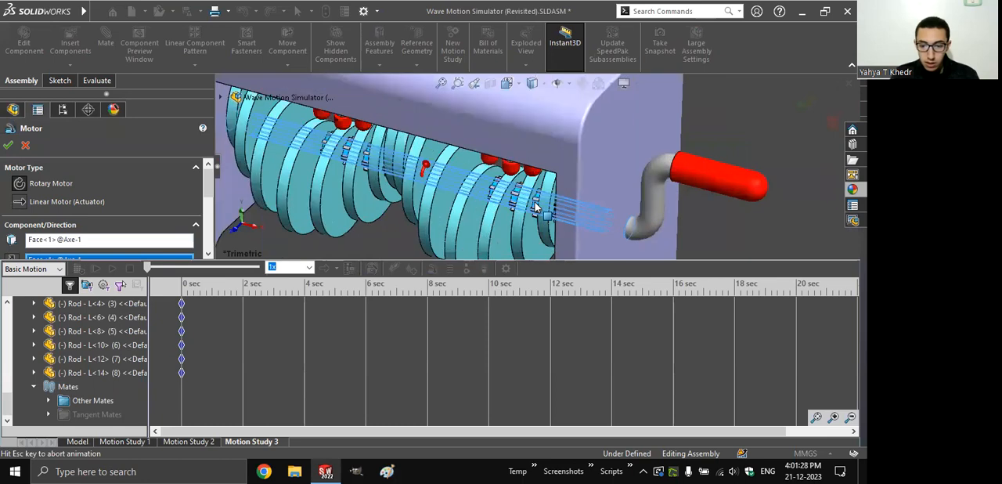
{"action": "key", "text": "ctrl+shift+z"}
{"action": "scroll", "coordinate": [11, 216], "scroll_direction": "down", "scroll_amount": 1}
- Make the motor move relative to the Stand and set its constant speed to 30 RPM
{"action": "left_click", "coordinate": [78, 234]}
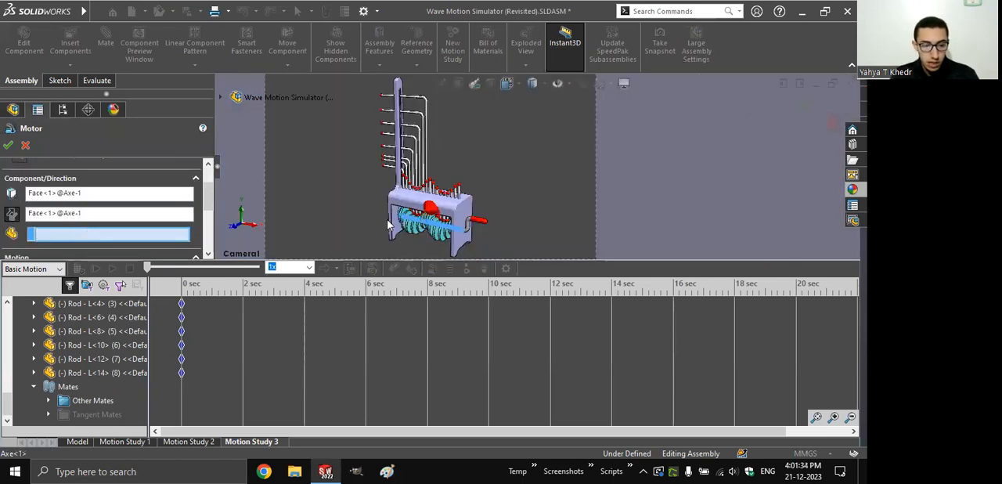
{"action": "left_click", "coordinate": [465, 203]}
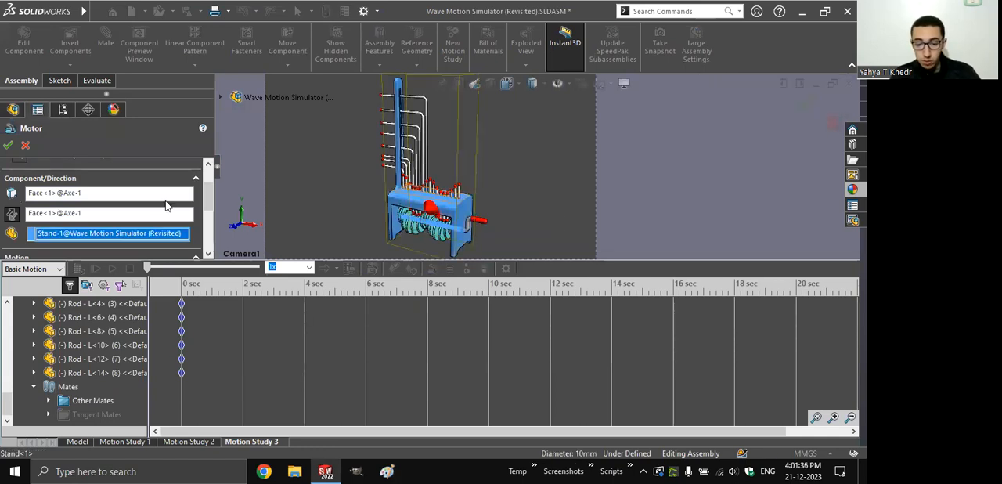
{"action": "left_click_drag", "start_coordinate": [209, 200], "coordinate": [210, 221]}
{"action": "scroll", "coordinate": [209, 221], "scroll_direction": "down", "scroll_amount": 1}
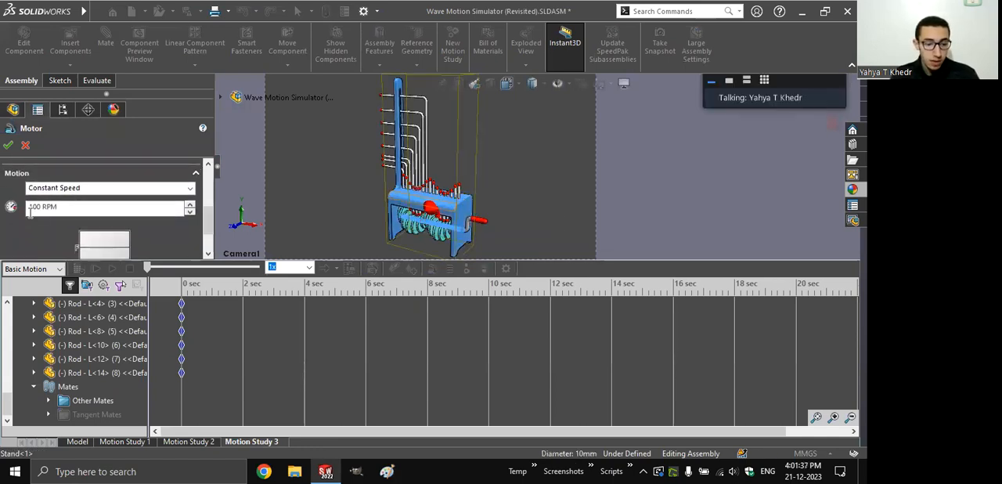
{"action": "double_click", "coordinate": [36, 207]}
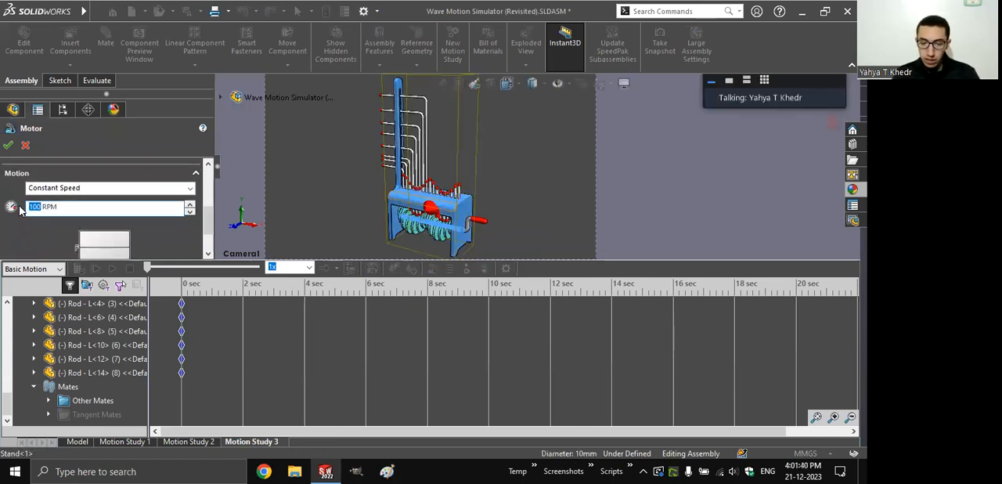
{"action": "type", "text": "3"}
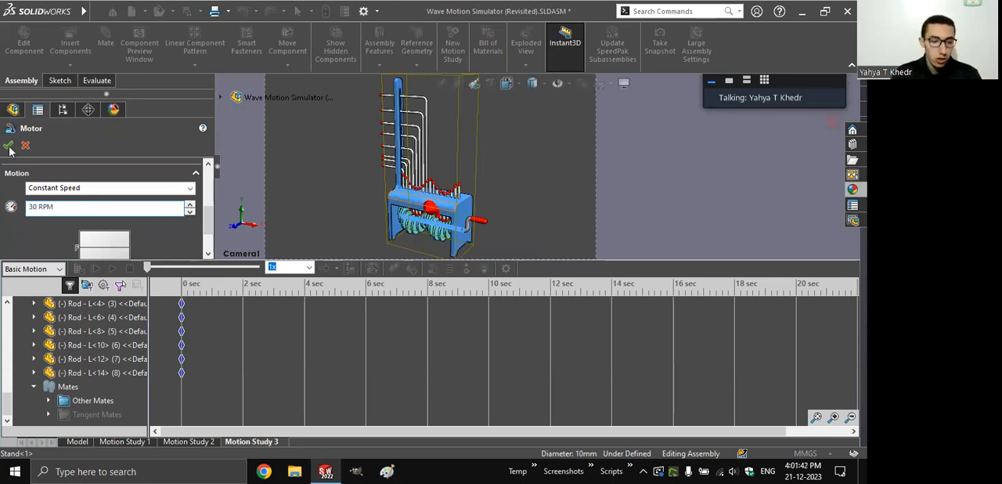
{"action": "left_click", "coordinate": [9, 146]}
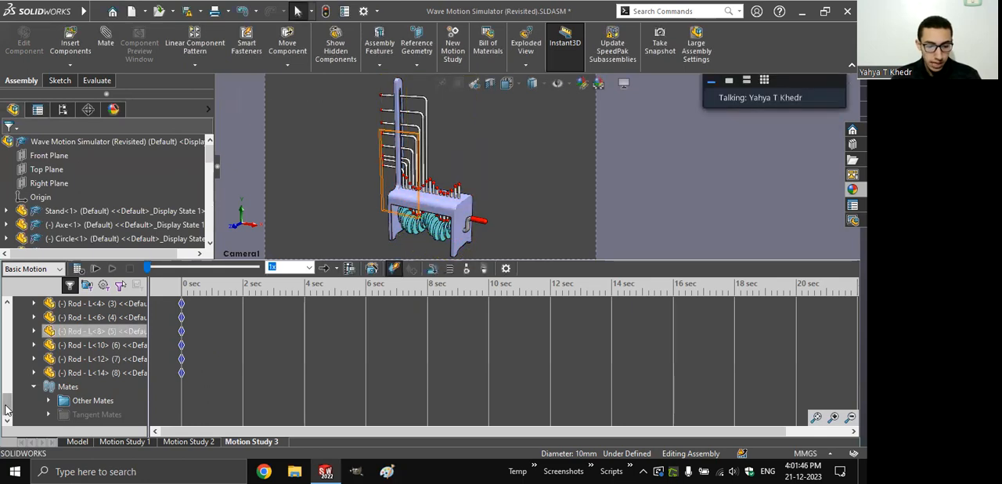
- Shorten Motion Study 3 to 2 seconds, calculate it and scrub the start of the timeline to examine the rods' motion
{"action": "left_click_drag", "start_coordinate": [334, 303], "coordinate": [241, 306]}
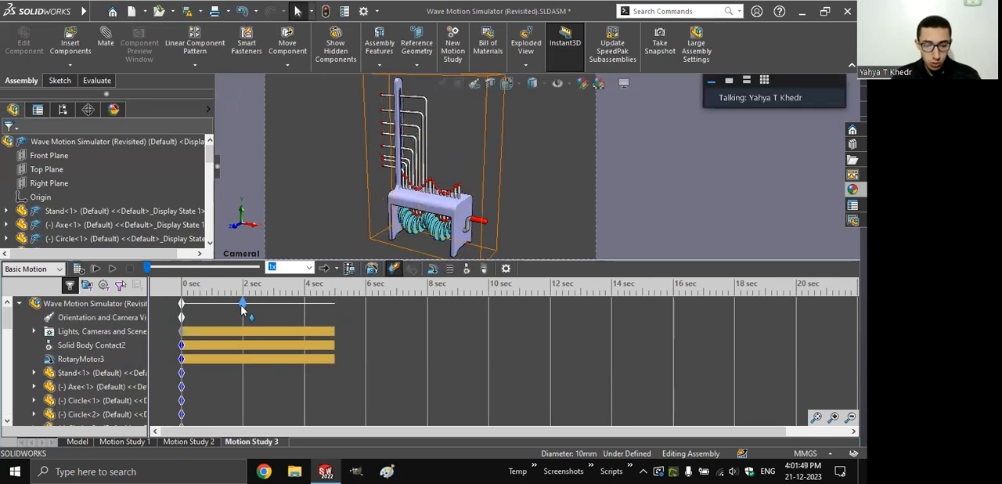
{"action": "left_click", "coordinate": [817, 417]}
{"action": "left_click", "coordinate": [79, 267]}
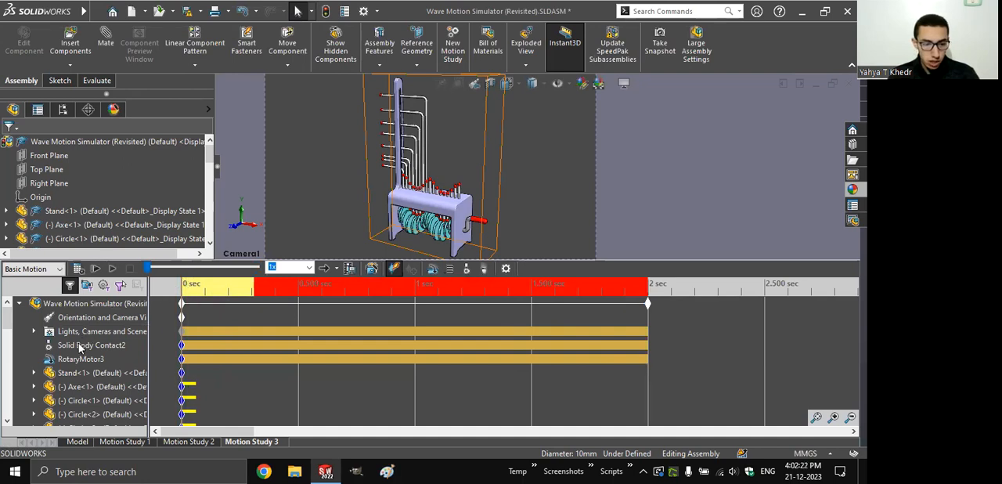
{"action": "left_click", "coordinate": [194, 285]}
{"action": "left_click_drag", "start_coordinate": [204, 286], "coordinate": [213, 286]}
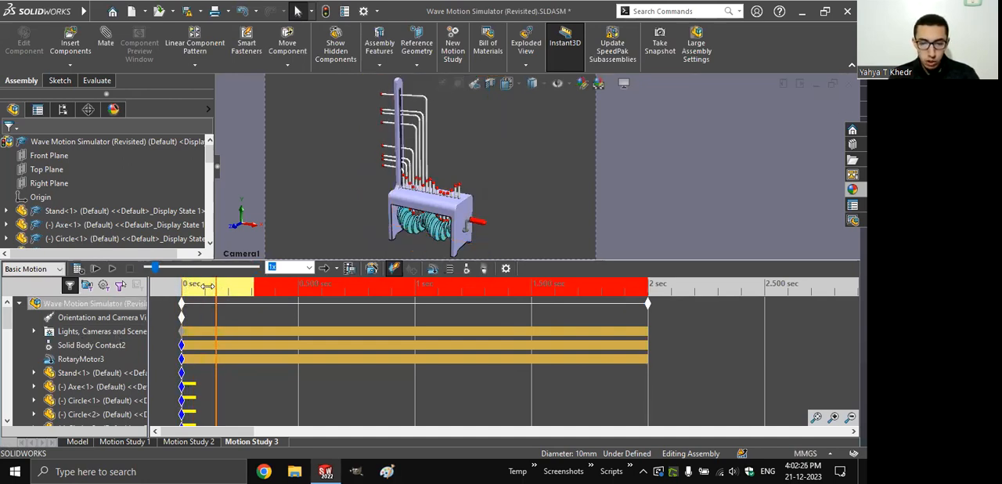
- Edit the solid body contact to remove the Stand and Axe<1> from its selected components
{"action": "right_click", "coordinate": [93, 348]}
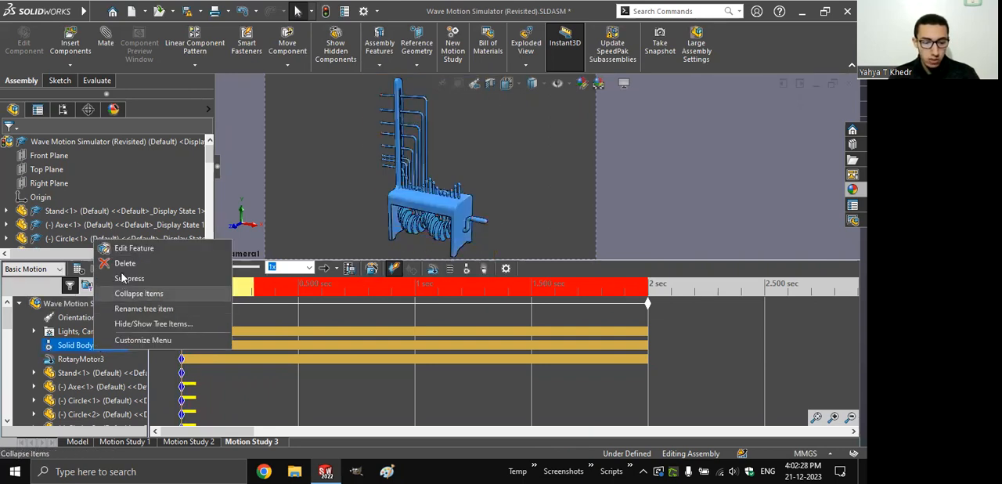
{"action": "left_click", "coordinate": [123, 248]}
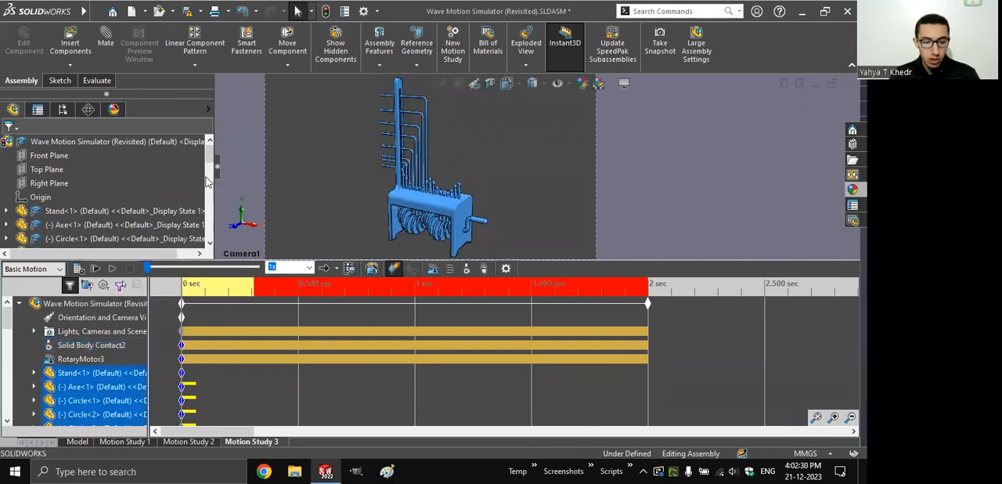
{"action": "left_click_drag", "start_coordinate": [209, 190], "coordinate": [209, 204]}
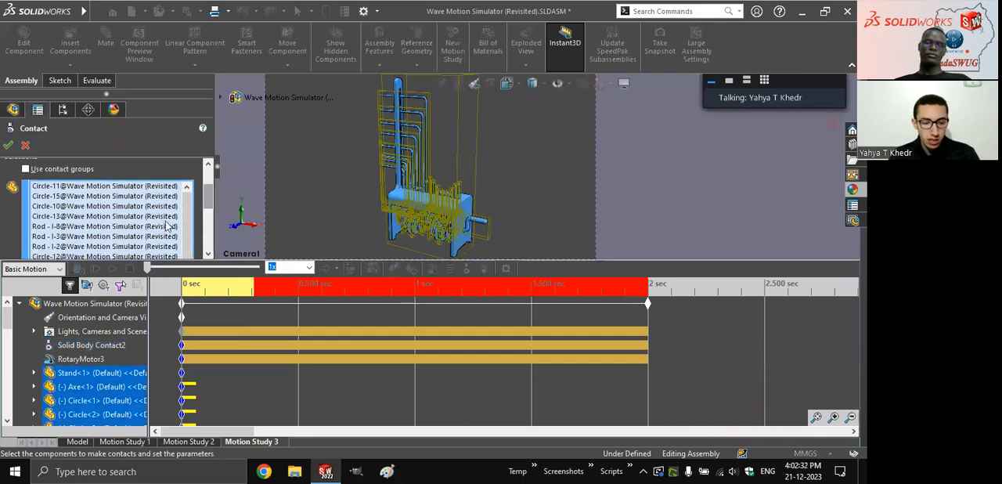
{"action": "left_click", "coordinate": [471, 206]}
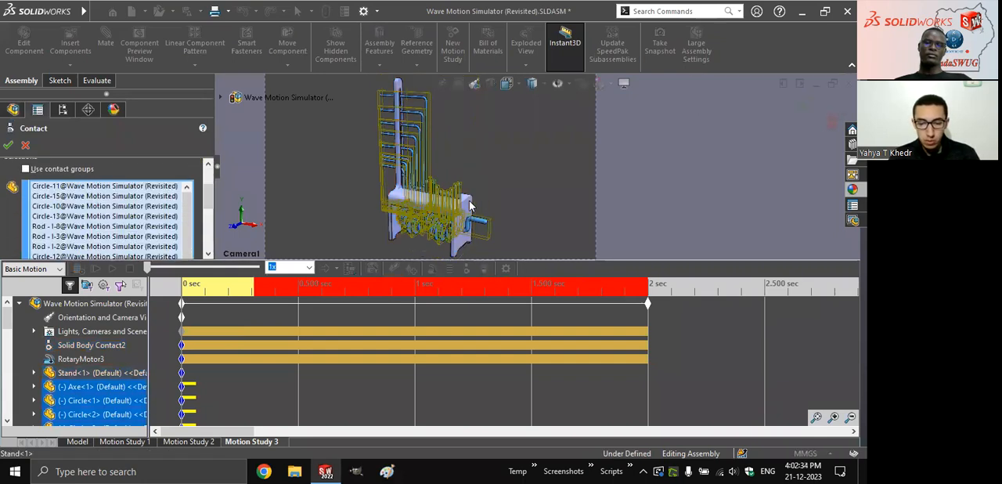
{"action": "left_click", "coordinate": [483, 220]}
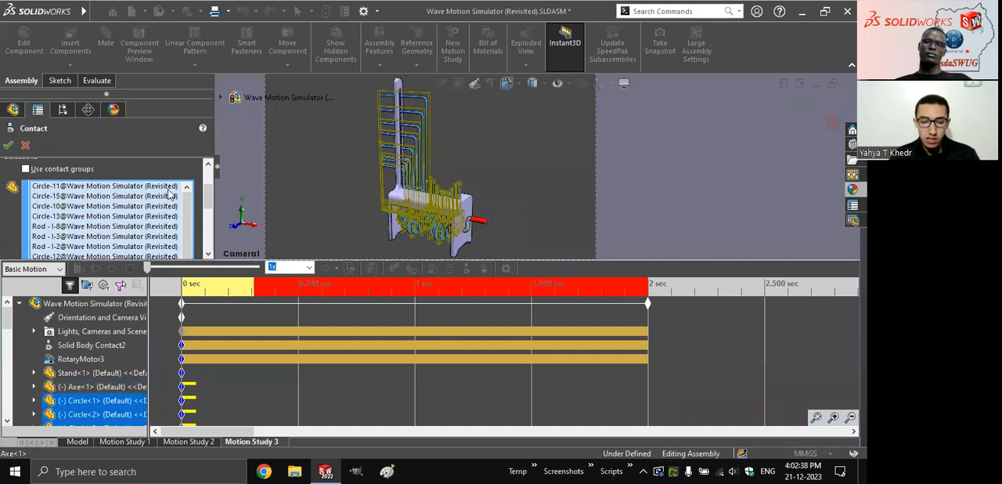
{"action": "left_click_drag", "start_coordinate": [207, 203], "coordinate": [214, 250]}
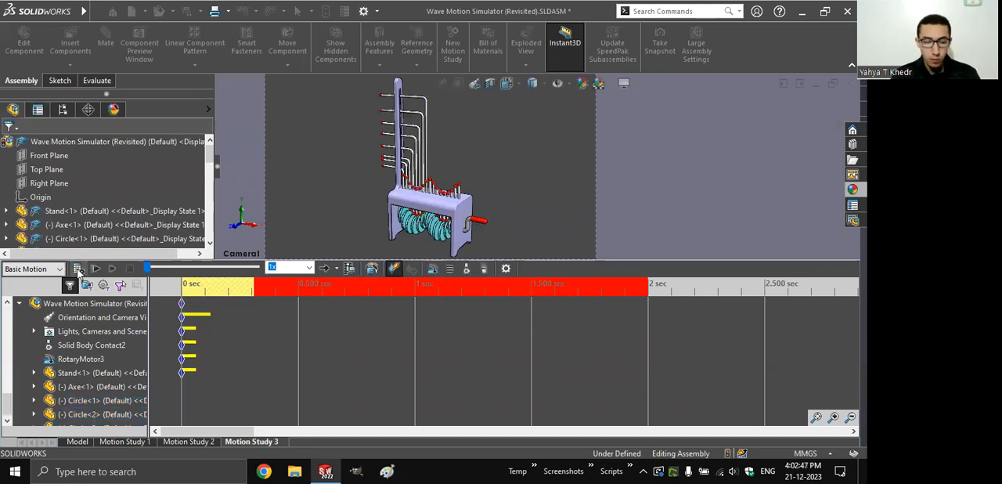
- Calculate Motion Study 3, add gravity along the Y axis, and recalculate the study
{"action": "left_click", "coordinate": [78, 269]}
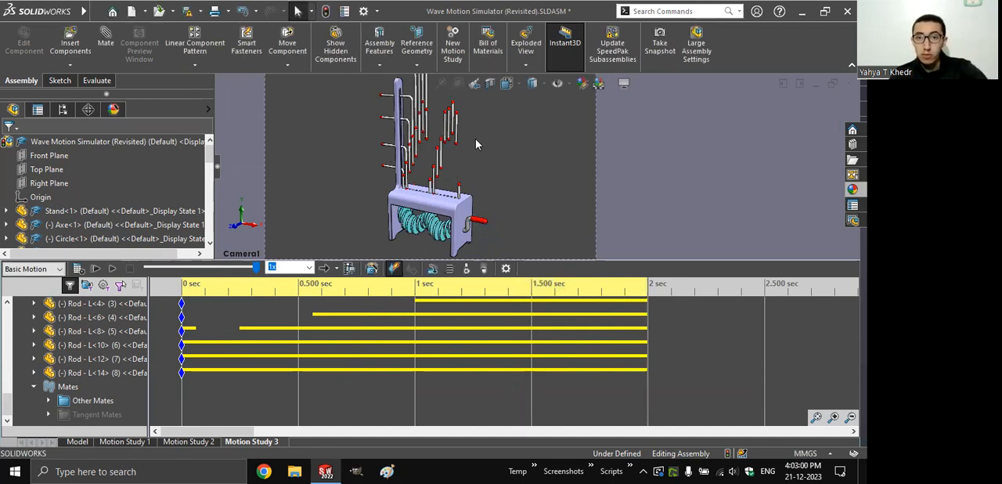
{"action": "left_click", "coordinate": [468, 270]}
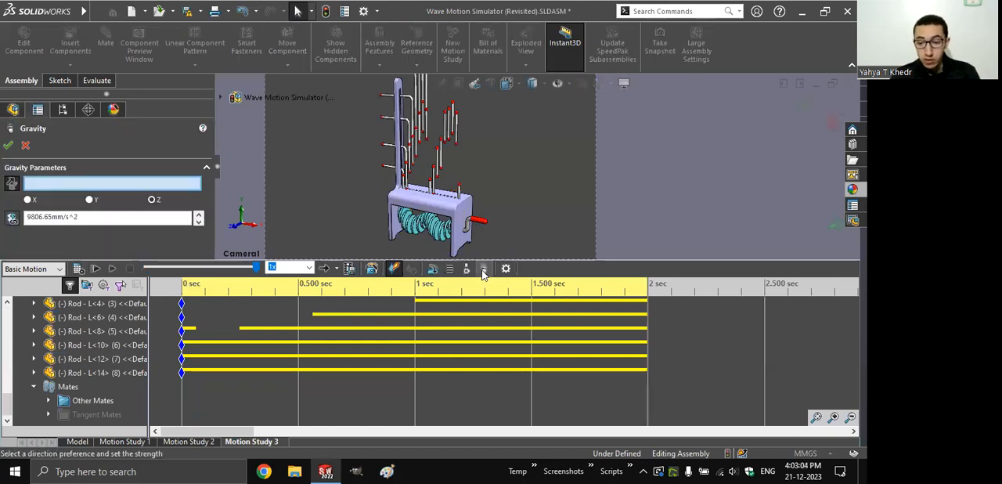
{"action": "left_click", "coordinate": [89, 199]}
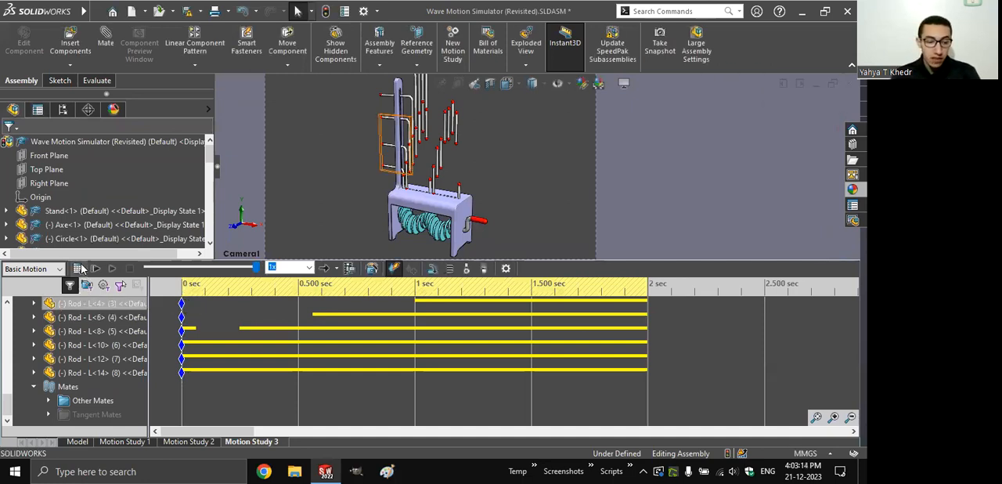
{"action": "left_click", "coordinate": [78, 269]}
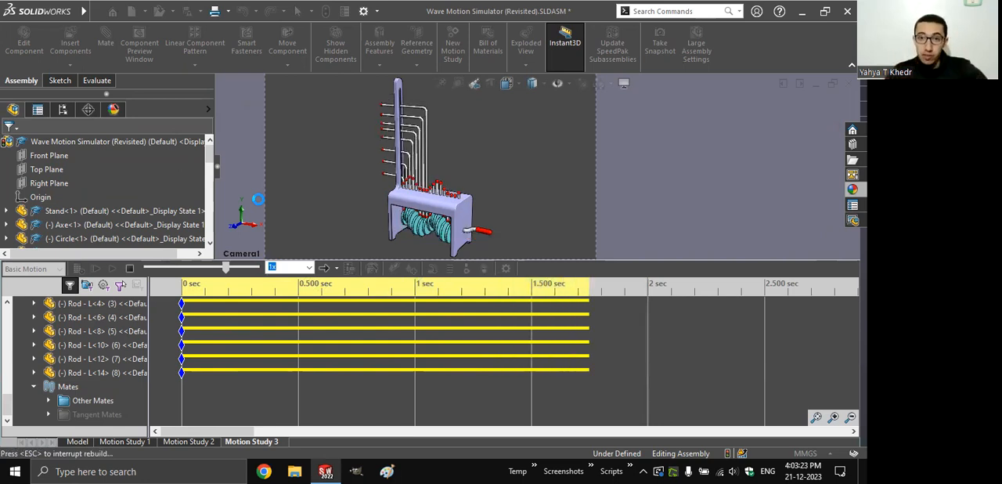
- Play the calculated motion in Loop playback mode, and return the playback mode to Normal
{"action": "left_click", "coordinate": [337, 268]}
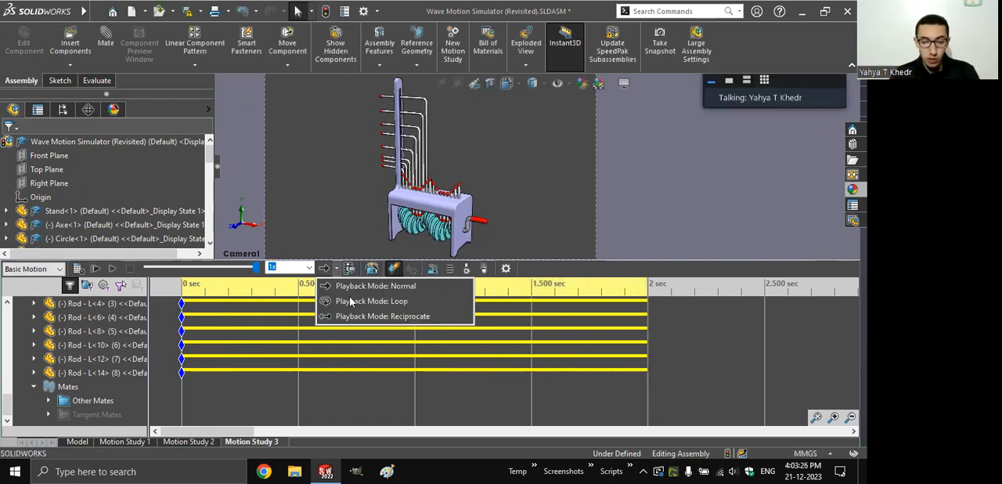
{"action": "left_click", "coordinate": [350, 301]}
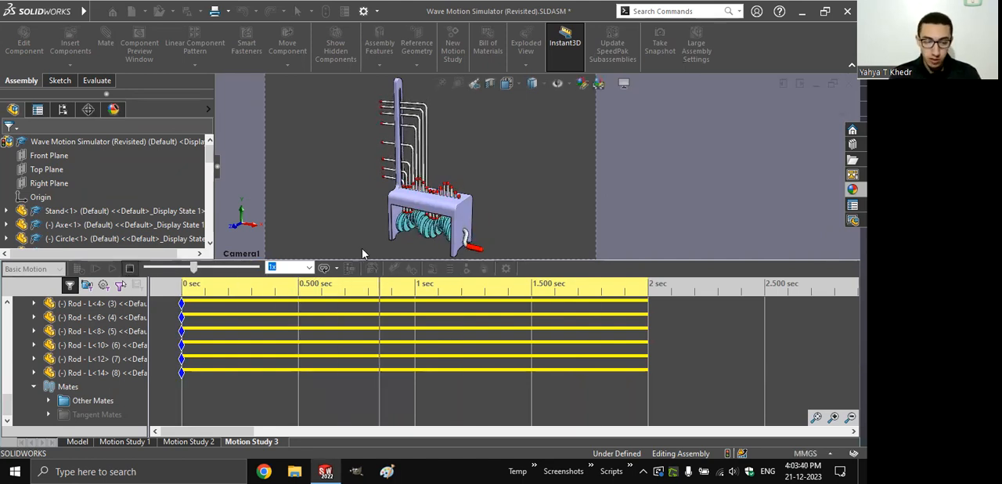
{"action": "left_click", "coordinate": [336, 268]}
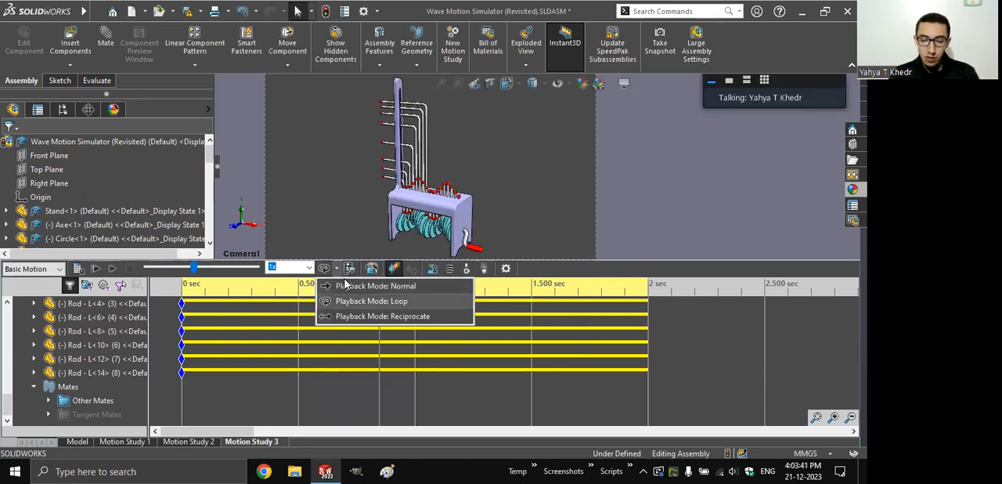
{"action": "left_click", "coordinate": [345, 285]}
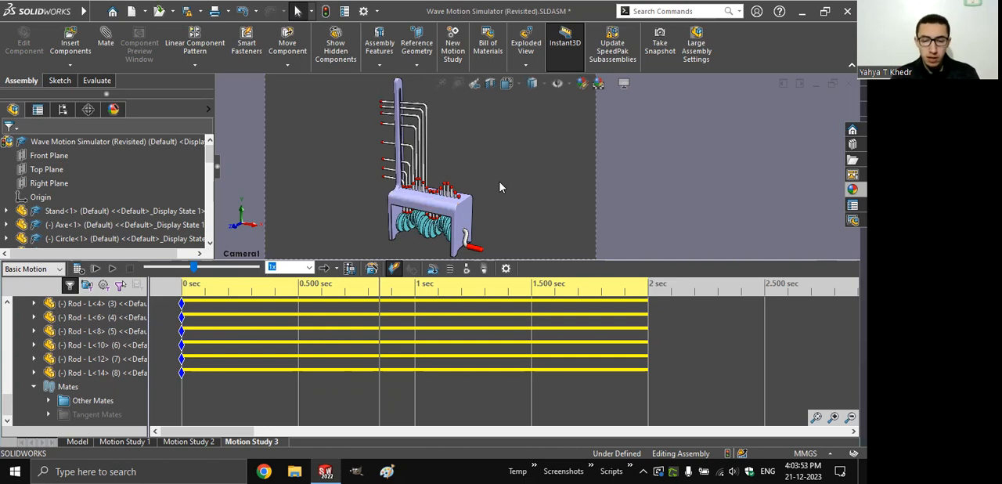
- Switch to the presentation and review the Basic Motion – Contact slide
{"action": "key", "text": "ctrl+w"}
{"action": "left_click", "coordinate": [257, 203]}
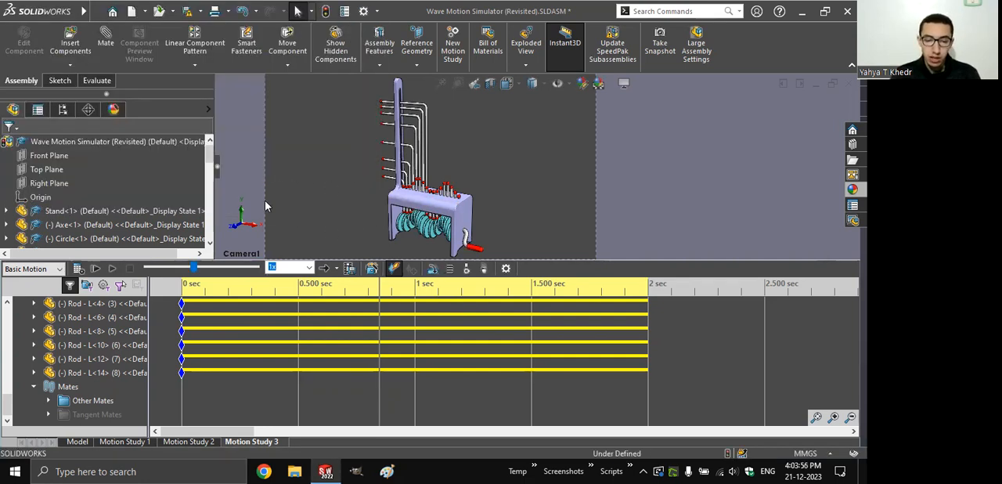
{"action": "key", "text": "alt+Tab"}
{"action": "left_click", "coordinate": [394, 281]}
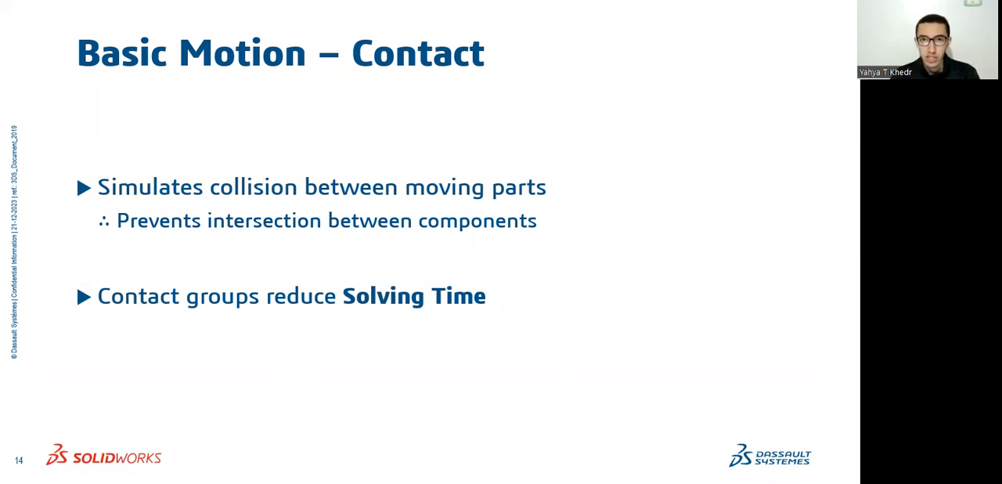
{"action": "key", "text": "Left"}
{"action": "key", "text": "Left"}
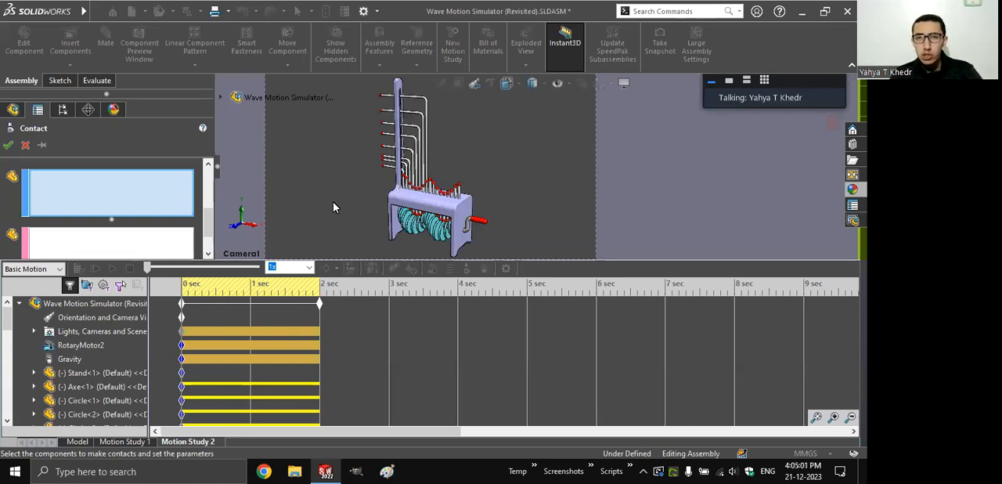
- Select Circle<1> through Circle<17> from the assembly tree as the first contact group of the solid body contact
{"action": "left_click", "coordinate": [220, 98]}
{"action": "left_click", "coordinate": [284, 194]}
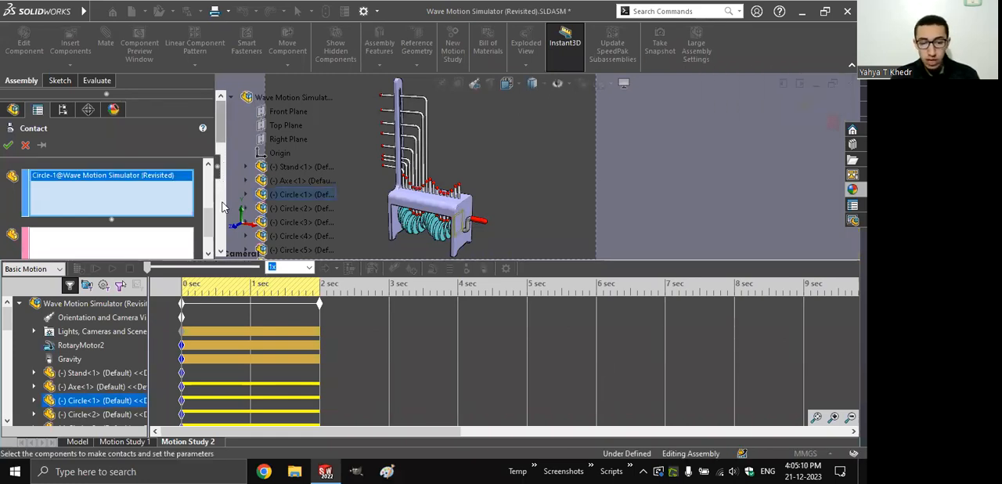
{"action": "scroll", "coordinate": [223, 206], "scroll_direction": "down", "scroll_amount": 6}
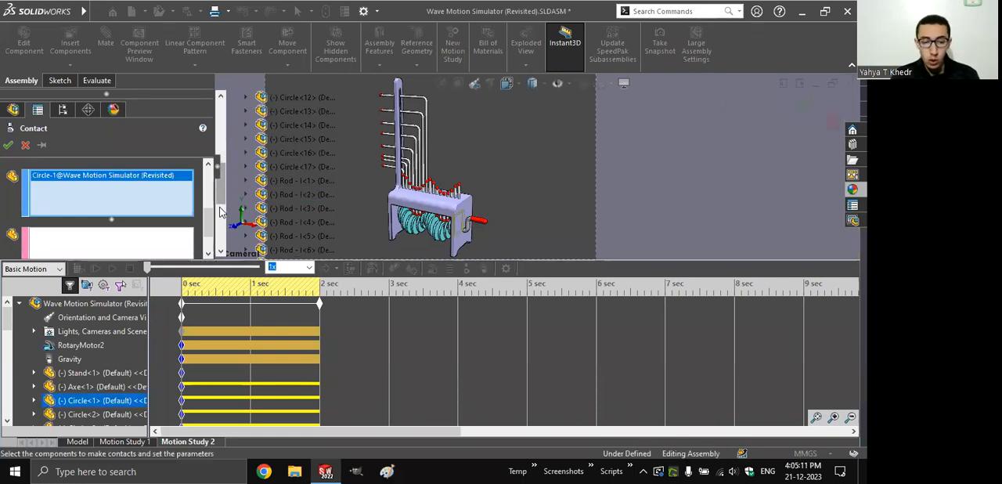
{"action": "left_click", "coordinate": [291, 166], "text": "shift"}
{"action": "left_click_drag", "start_coordinate": [211, 206], "coordinate": [209, 232]}
- Fill the second contact group with all rods from Rod - I<1> to Rod - L<14> and accept the solid body contact
{"action": "left_click", "coordinate": [189, 245]}
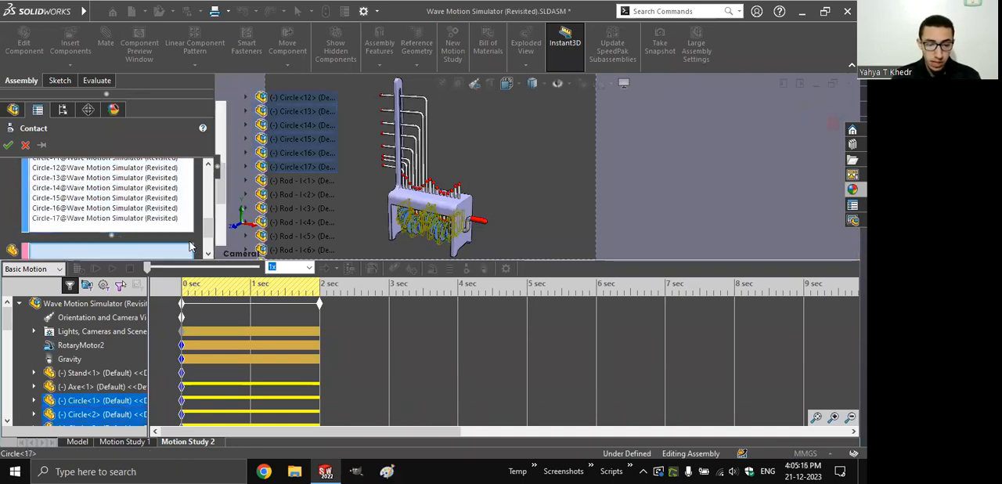
{"action": "left_click", "coordinate": [282, 181]}
{"action": "left_click_drag", "start_coordinate": [227, 233], "coordinate": [227, 249]}
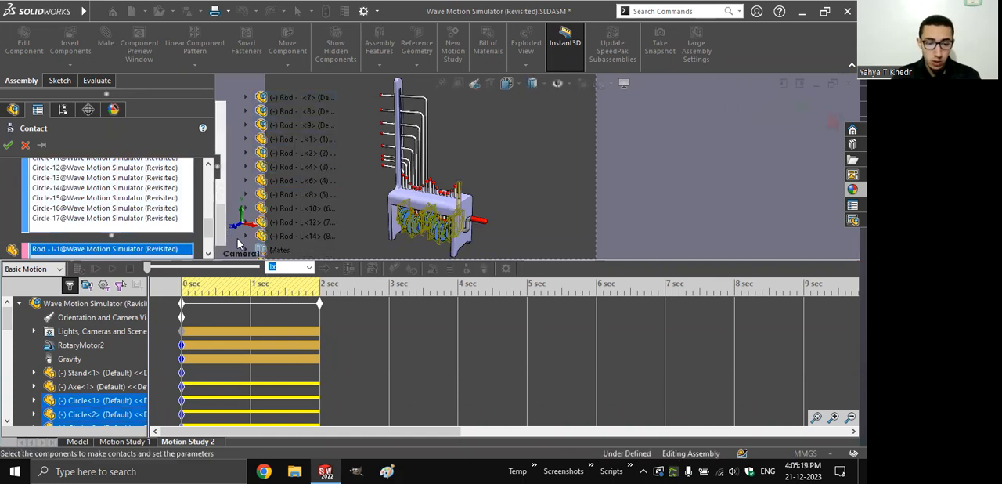
{"action": "left_click", "coordinate": [289, 235], "text": "shift"}
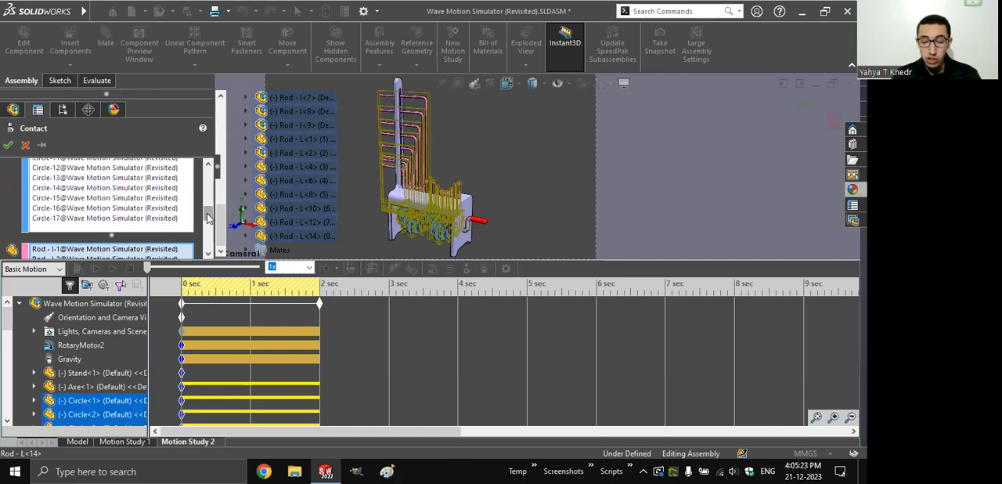
{"action": "scroll", "coordinate": [207, 218], "scroll_direction": "down", "scroll_amount": 3}
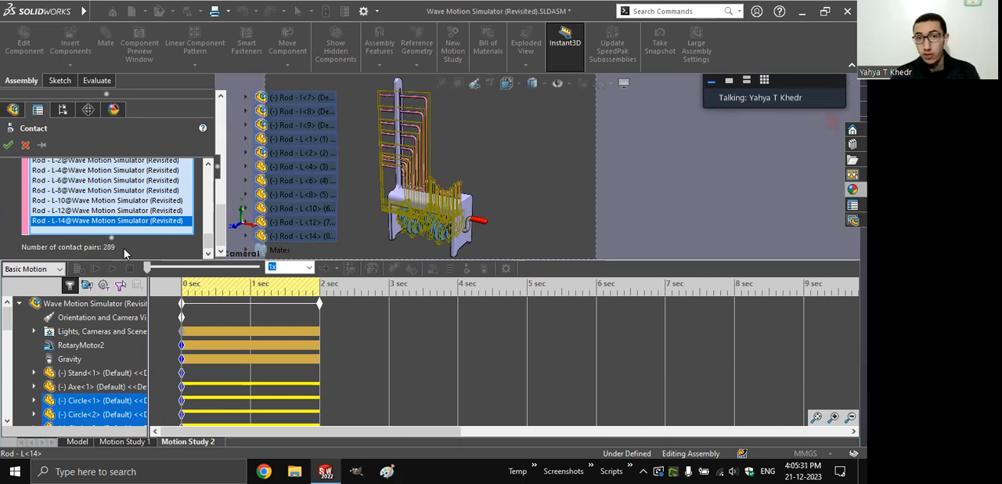
{"action": "left_click", "coordinate": [7, 146]}
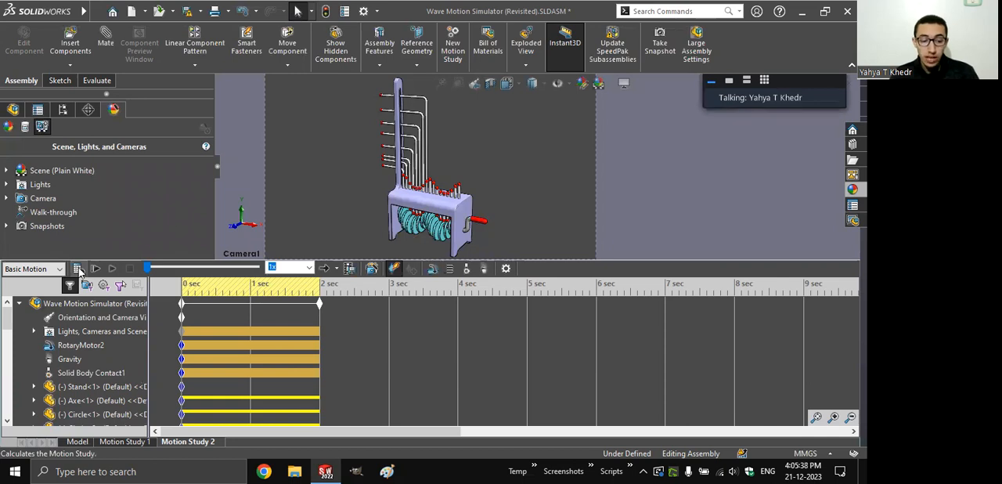
- Calculate Motion Study 2 with the contact between the discs and the rods, dismissing the 3D contacts warning
{"action": "left_click", "coordinate": [79, 268]}
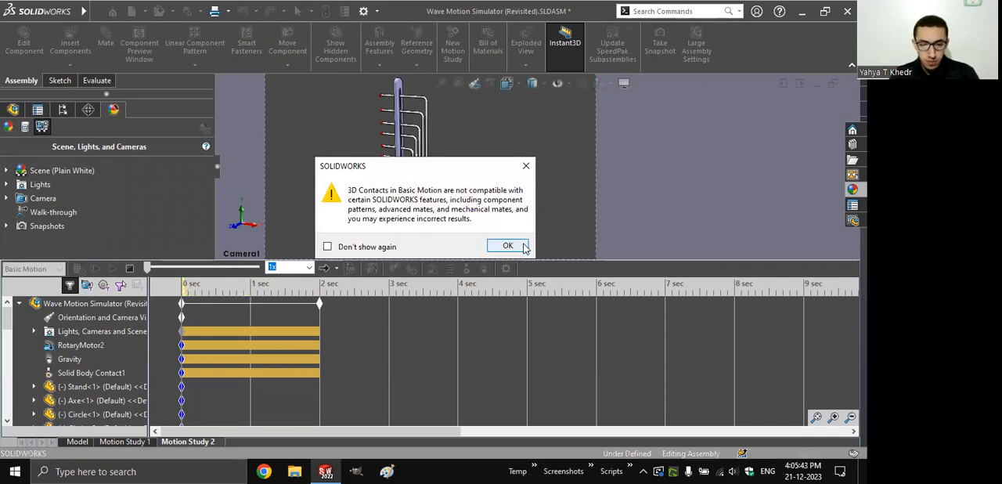
{"action": "left_click", "coordinate": [526, 167]}
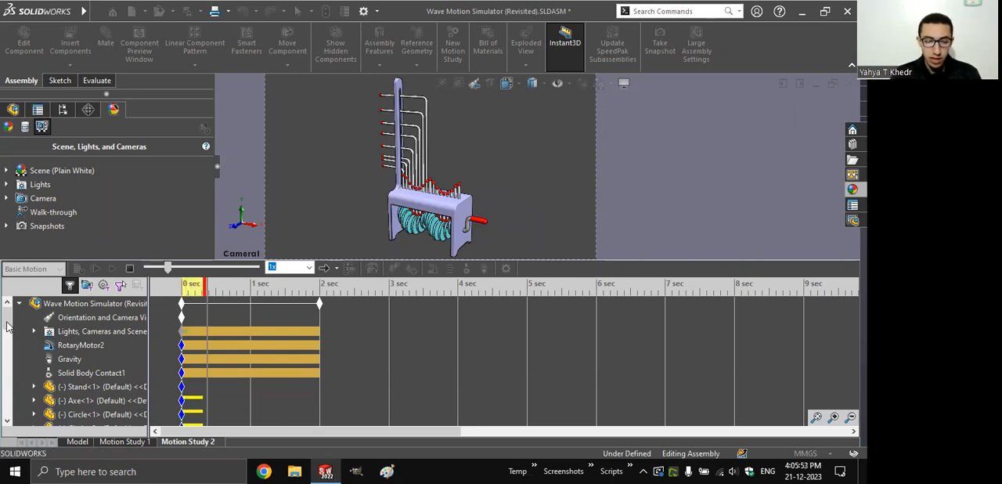
{"action": "mouse_move", "coordinate": [8, 316]}
{"action": "left_mouse_down"}
{"action": "mouse_move", "coordinate": [7, 408]}
{"action": "mouse_move", "coordinate": [9, 314]}
{"action": "left_mouse_up"}
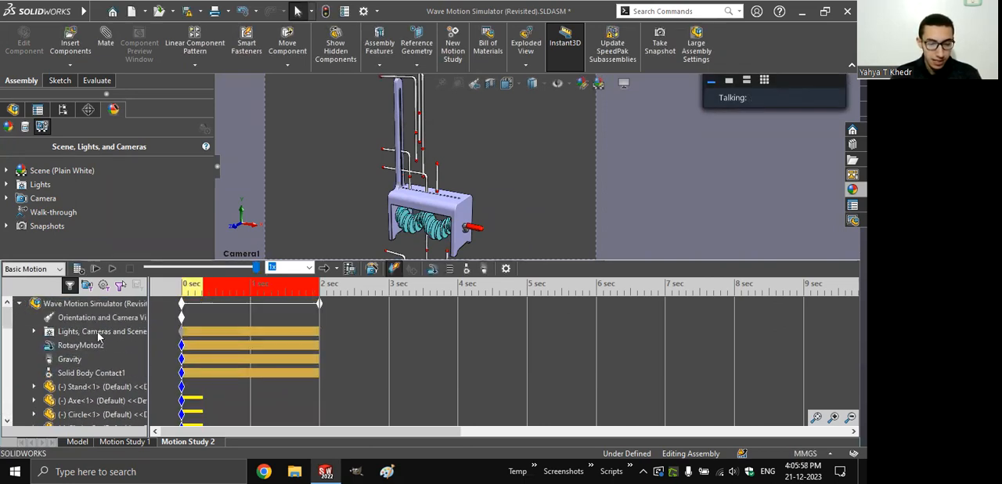
- Review the direction and strength in Motion Study 2's gravity settings and close them
{"action": "left_click", "coordinate": [67, 358]}
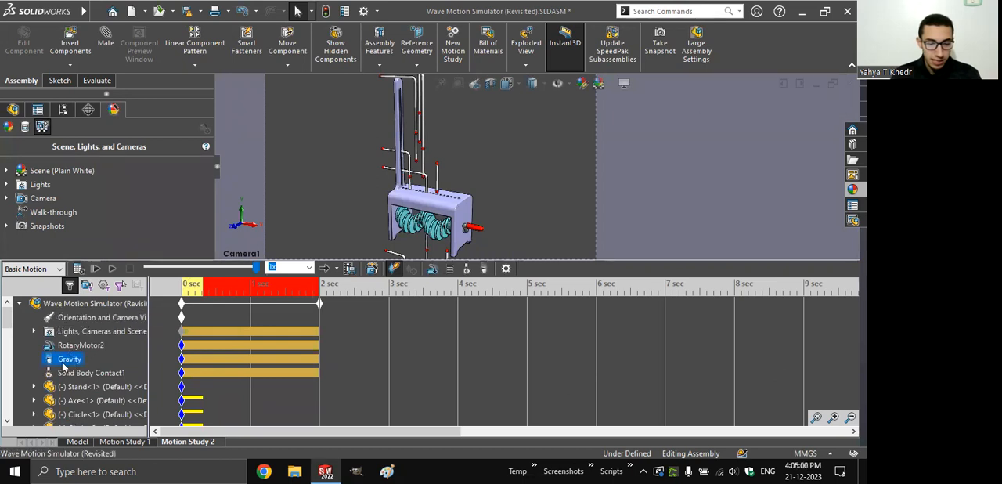
{"action": "right_click", "coordinate": [63, 362]}
{"action": "left_click", "coordinate": [82, 264]}
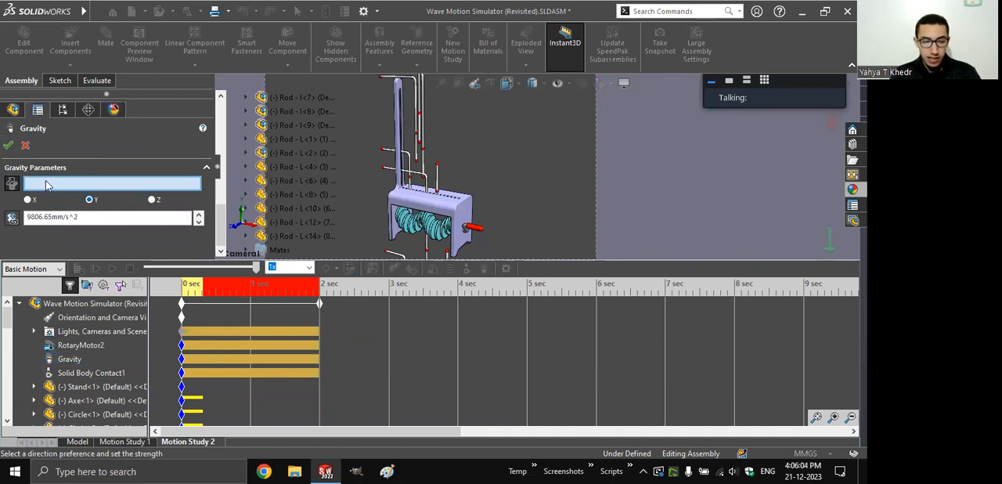
{"action": "left_click", "coordinate": [8, 145]}
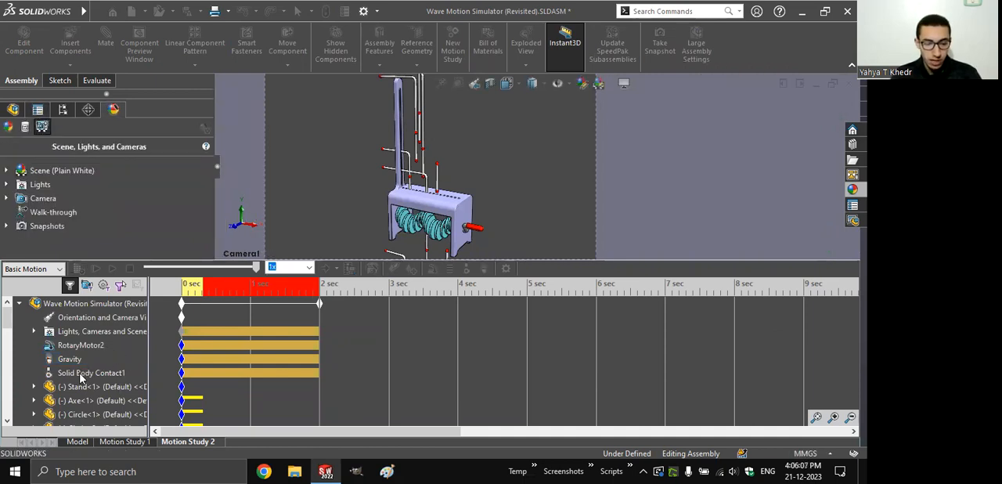
{"action": "left_click", "coordinate": [304, 205]}
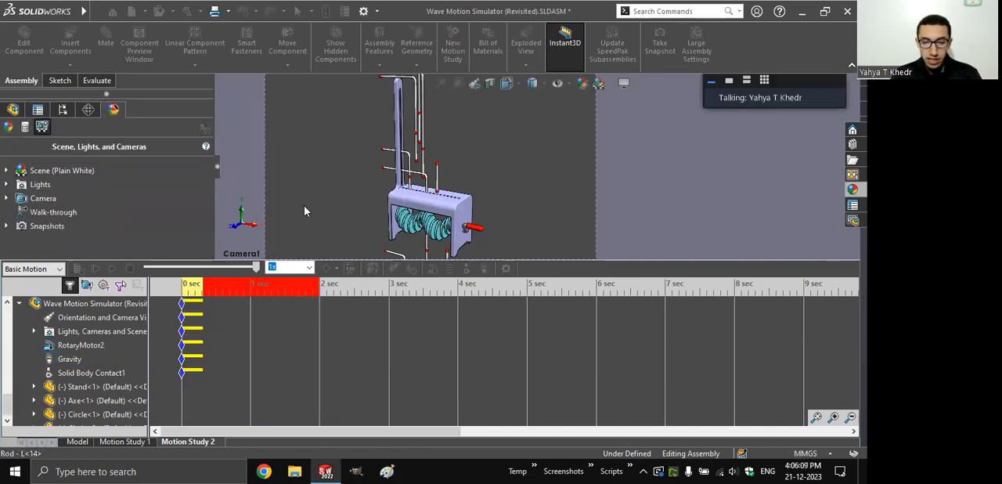
{"action": "left_click", "coordinate": [285, 180]}
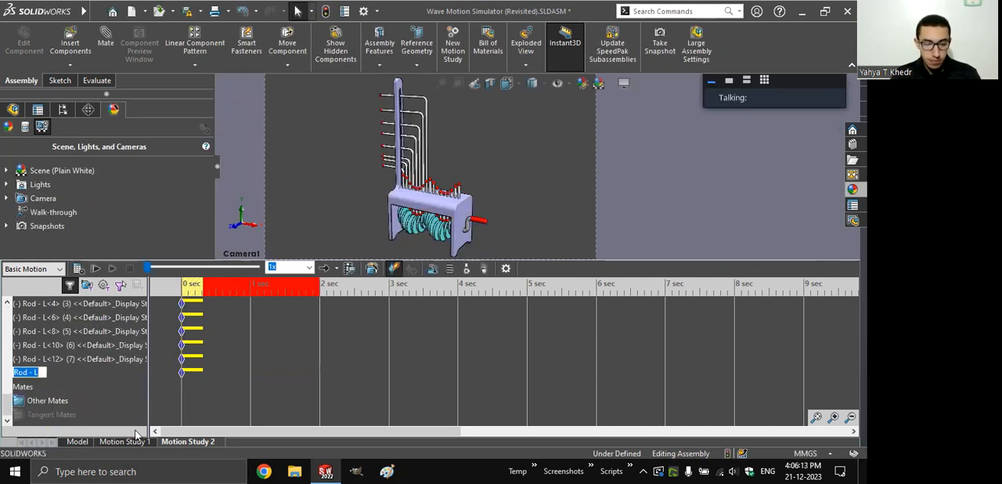
{"action": "left_click_drag", "start_coordinate": [162, 431], "coordinate": [163, 432]}
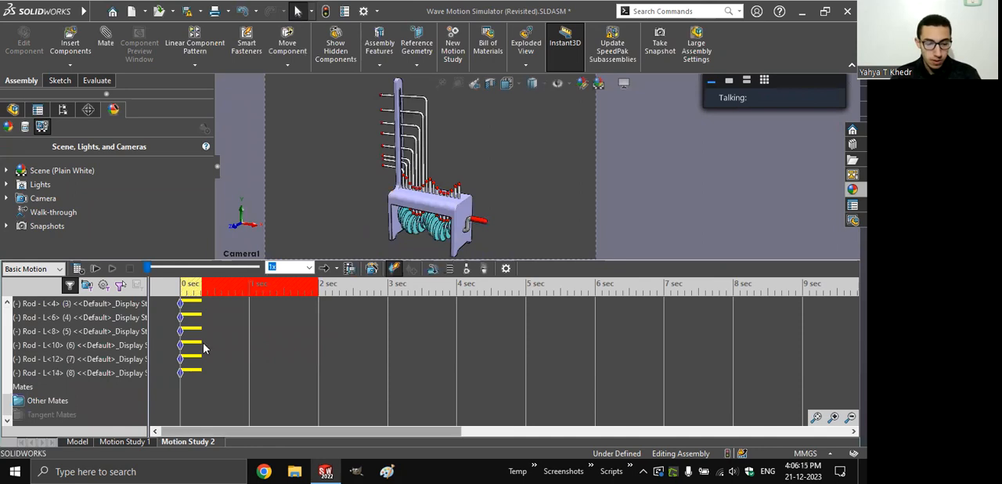
{"action": "left_click", "coordinate": [213, 319]}
- Create a new motion study and set its study type to Basic Motion
{"action": "left_click", "coordinate": [453, 47]}
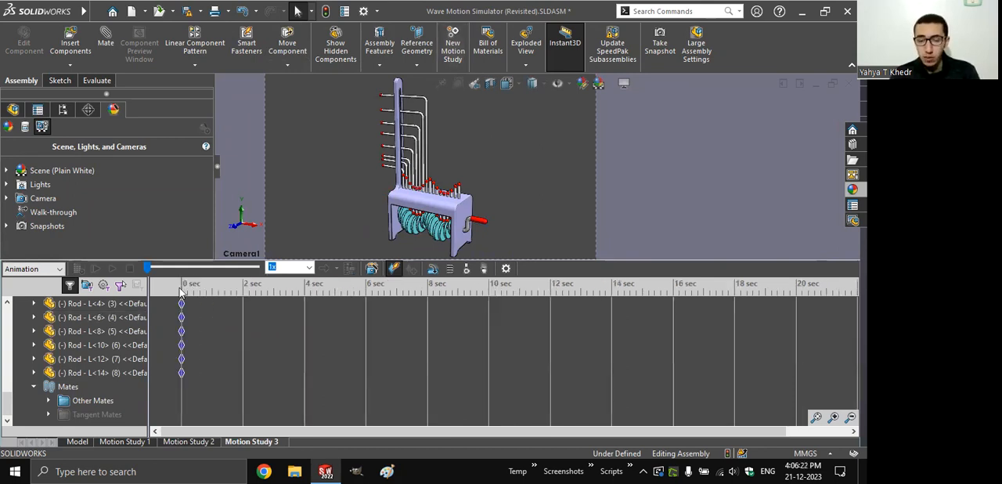
{"action": "scroll", "coordinate": [87, 311], "scroll_direction": "up", "scroll_amount": 10}
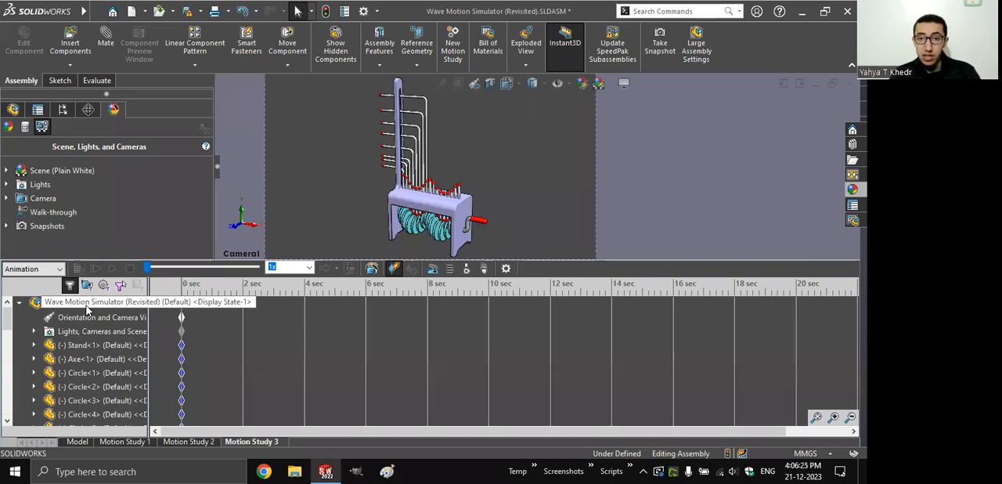
{"action": "left_click", "coordinate": [86, 305]}
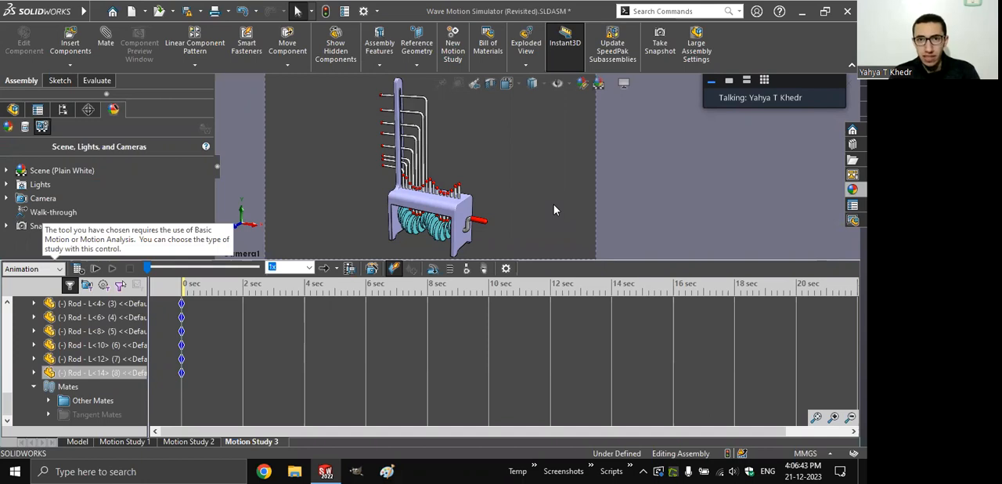
{"action": "left_click", "coordinate": [40, 270]}
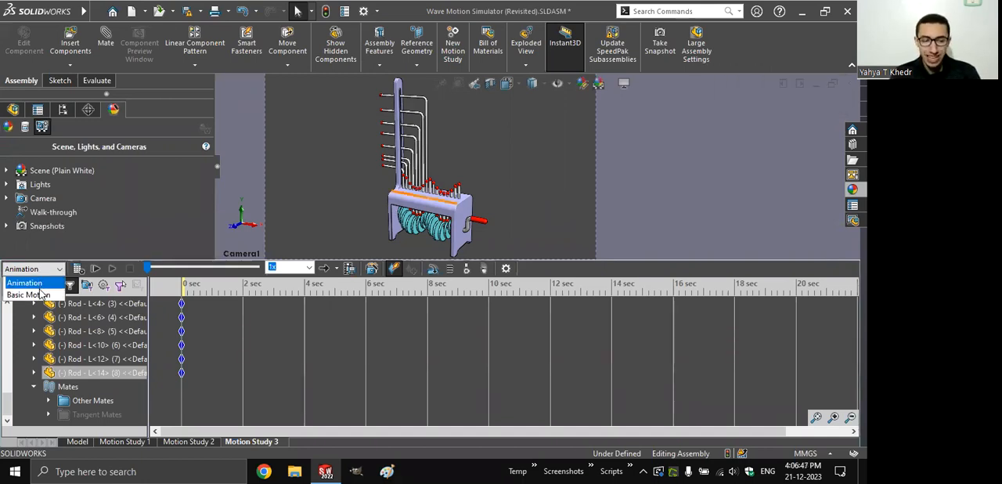
{"action": "left_click", "coordinate": [39, 296]}
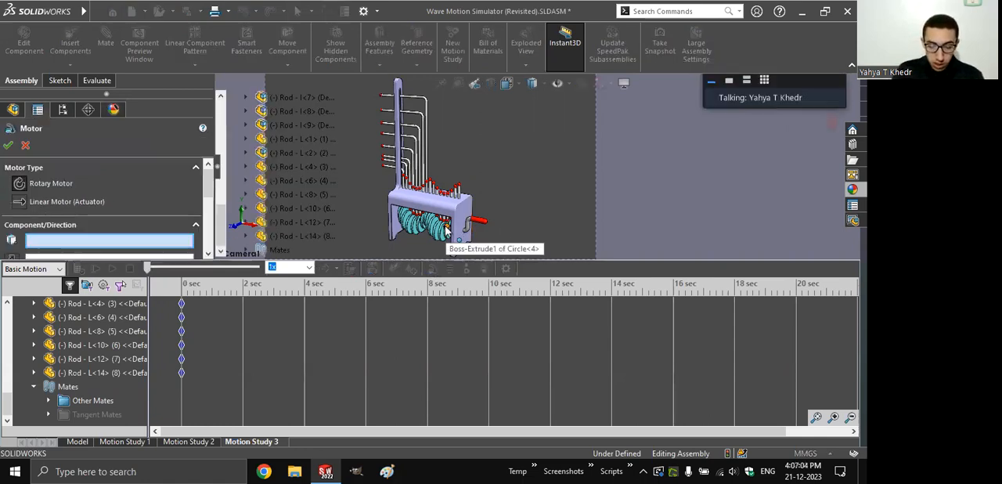
- Define the rotary motor's location and direction with the face of Axe<1> exposed between the discs
{"action": "scroll", "coordinate": [513, 216], "scroll_direction": "up", "scroll_amount": 2}
{"action": "scroll", "coordinate": [536, 211], "scroll_direction": "down", "scroll_amount": 4}
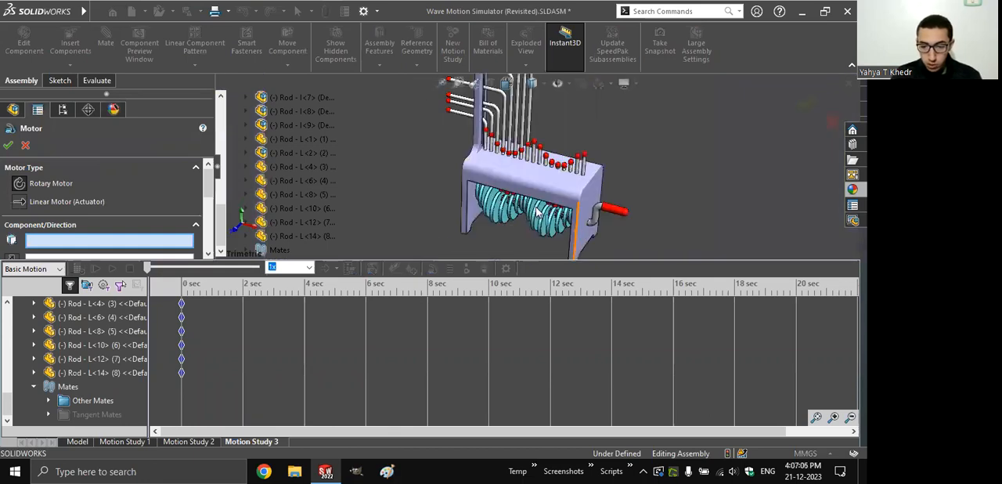
{"action": "scroll", "coordinate": [536, 213], "scroll_direction": "down", "scroll_amount": 3}
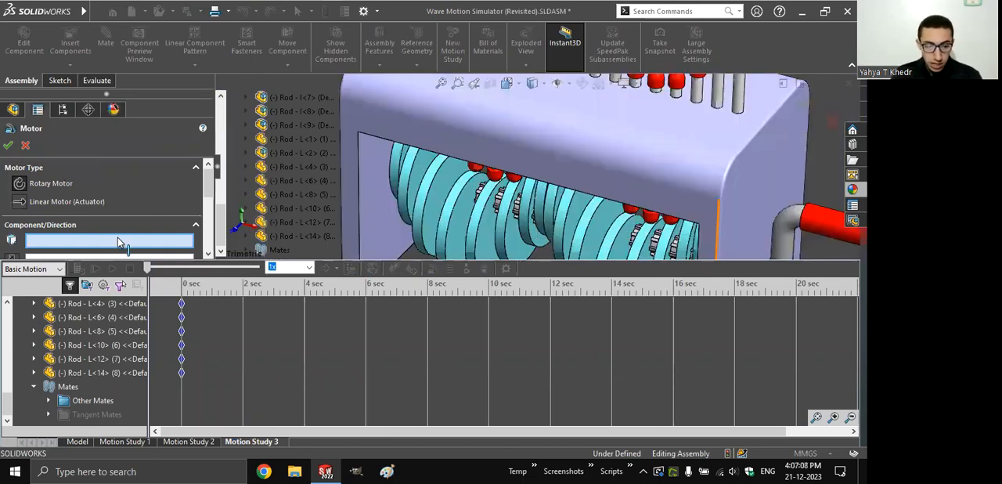
{"action": "left_click", "coordinate": [517, 211]}
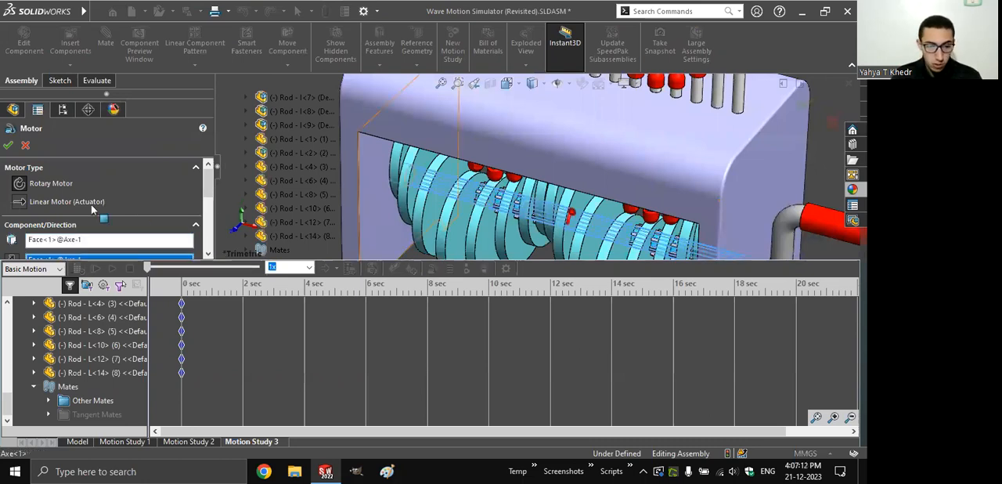
- Set the rotary motor to move relative to Stand-1 at a constant speed of 30 RPM and accept it
{"action": "scroll", "coordinate": [8, 190], "scroll_direction": "down", "scroll_amount": 2}
{"action": "left_click", "coordinate": [55, 213]}
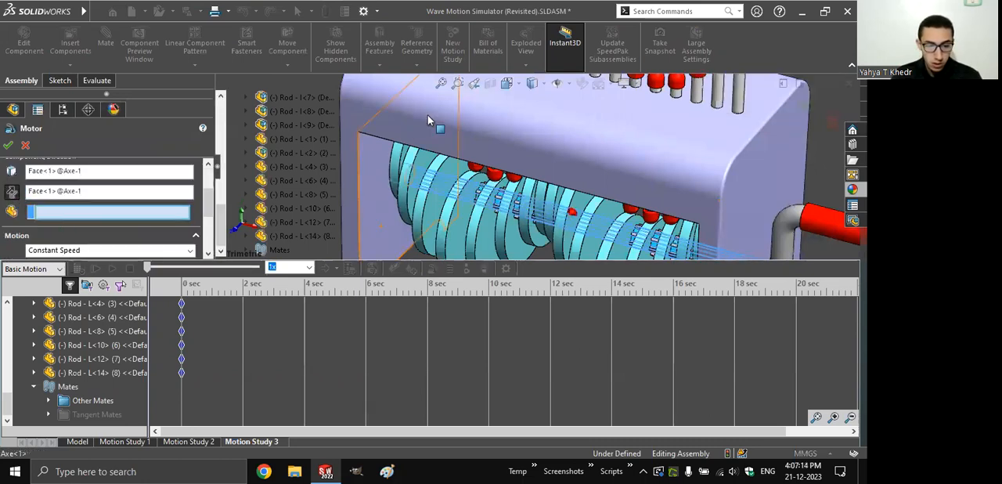
{"action": "left_click", "coordinate": [427, 115]}
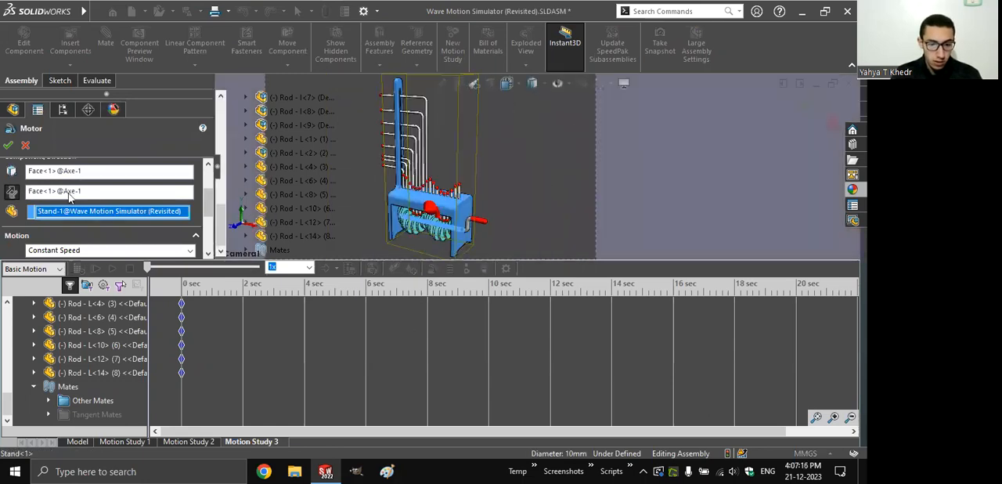
{"action": "scroll", "coordinate": [99, 216], "scroll_direction": "down", "scroll_amount": 3}
{"action": "double_click", "coordinate": [33, 180]}
{"action": "type", "text": "30 RPM"}
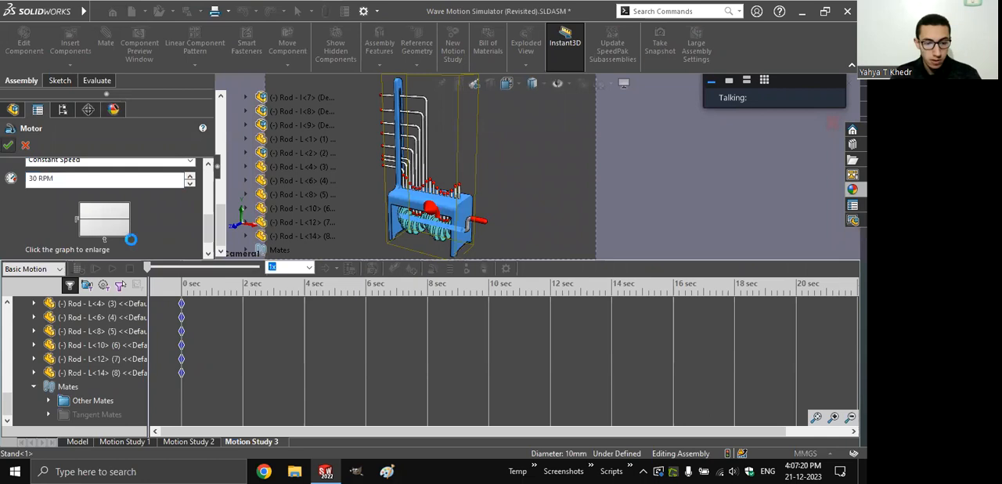
{"action": "left_click", "coordinate": [8, 146]}
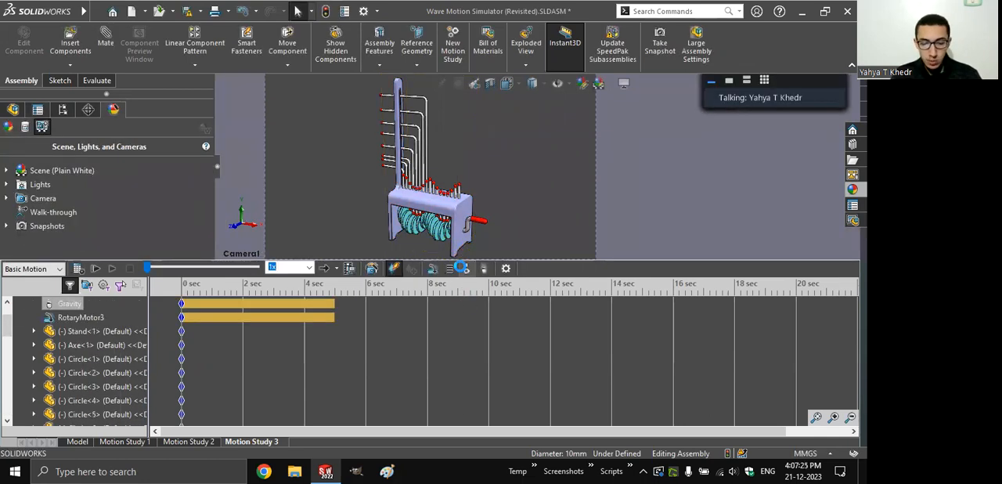
- Start a solid-body contact using contact groups and assign all the rods, Rod - L<14> through Rod - I<1>, to the first group
{"action": "left_click", "coordinate": [462, 268]}
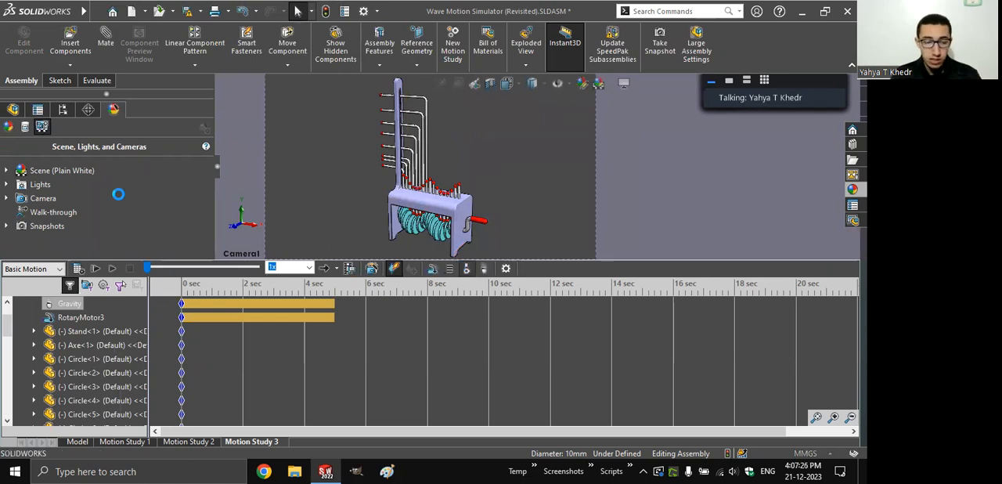
{"action": "scroll", "coordinate": [166, 207], "scroll_direction": "down", "scroll_amount": 2}
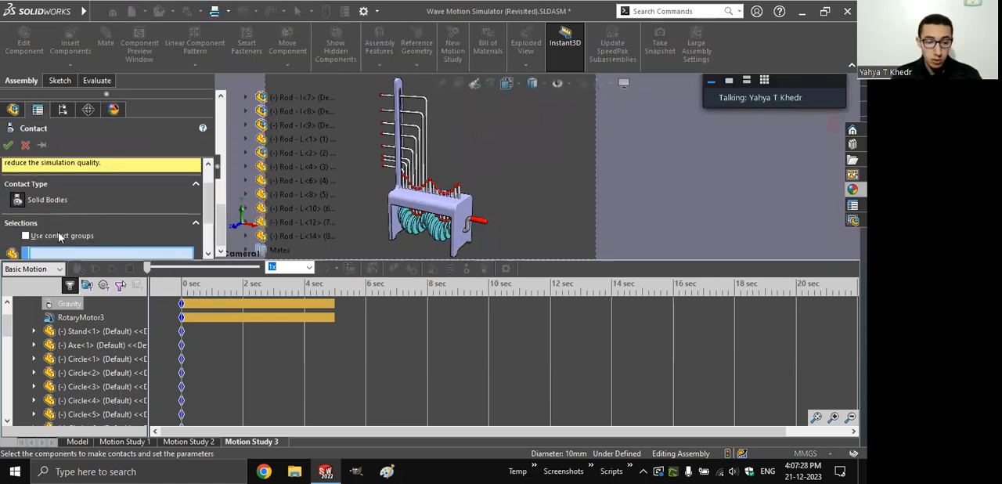
{"action": "scroll", "coordinate": [202, 197], "scroll_direction": "down", "scroll_amount": 3}
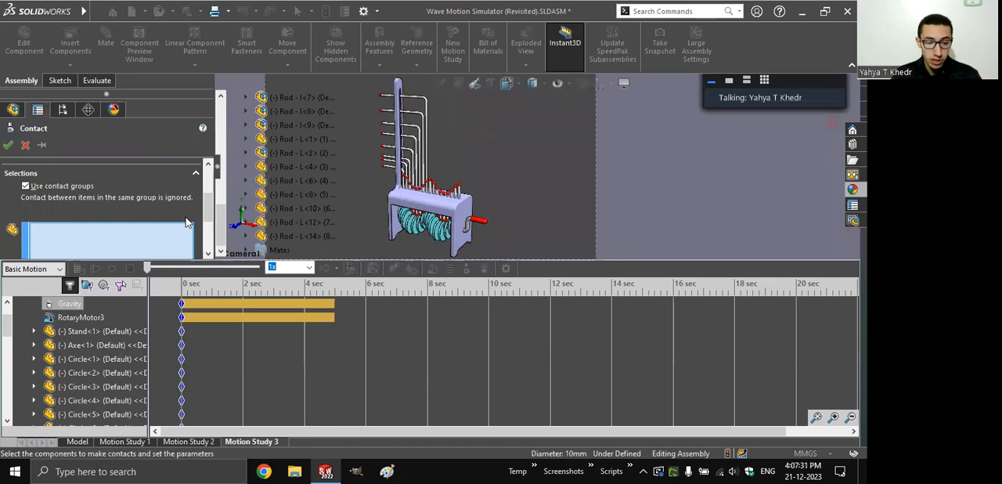
{"action": "left_click", "coordinate": [279, 236]}
{"action": "left_click_drag", "start_coordinate": [221, 217], "coordinate": [227, 183]}
{"action": "left_click", "coordinate": [306, 209], "text": "shift"}
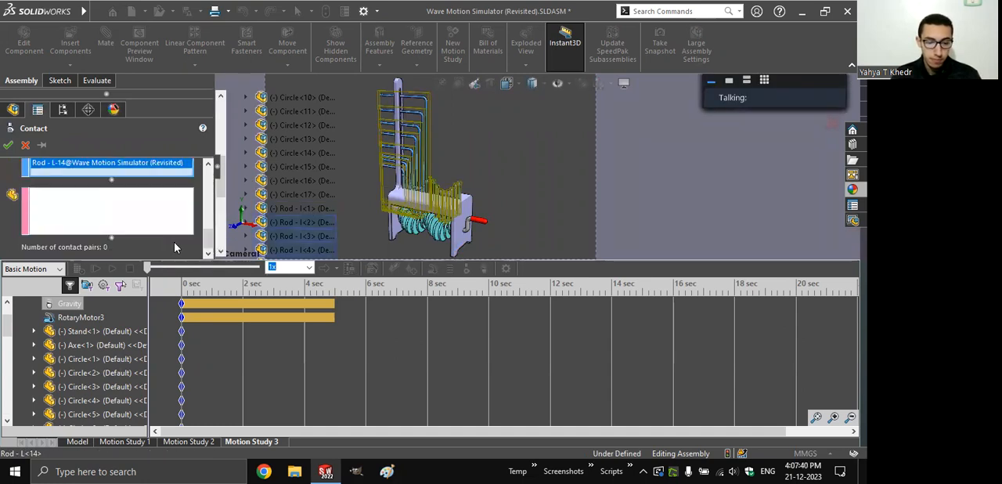
- Assign the discs Circle<17> through Circle<1> to the second contact group and check the selections of both groups
{"action": "left_click", "coordinate": [289, 195]}
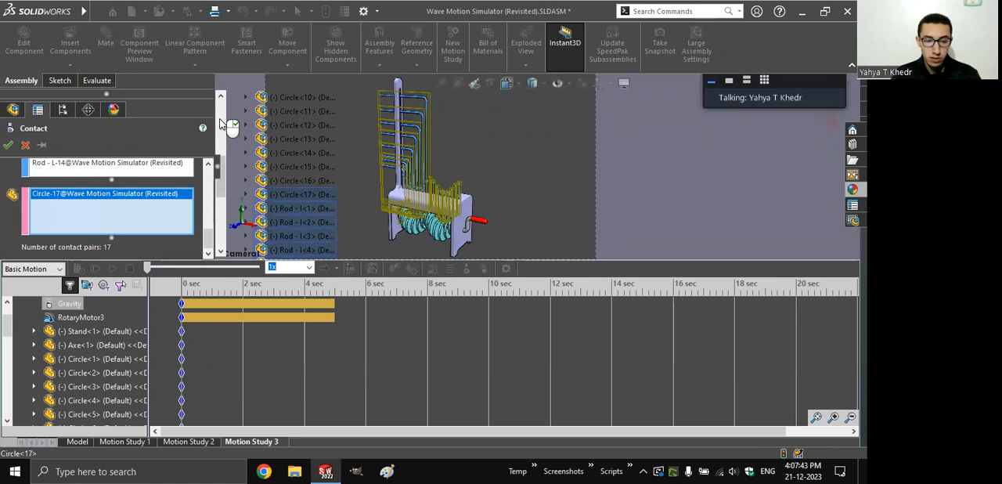
{"action": "left_click", "coordinate": [220, 123]}
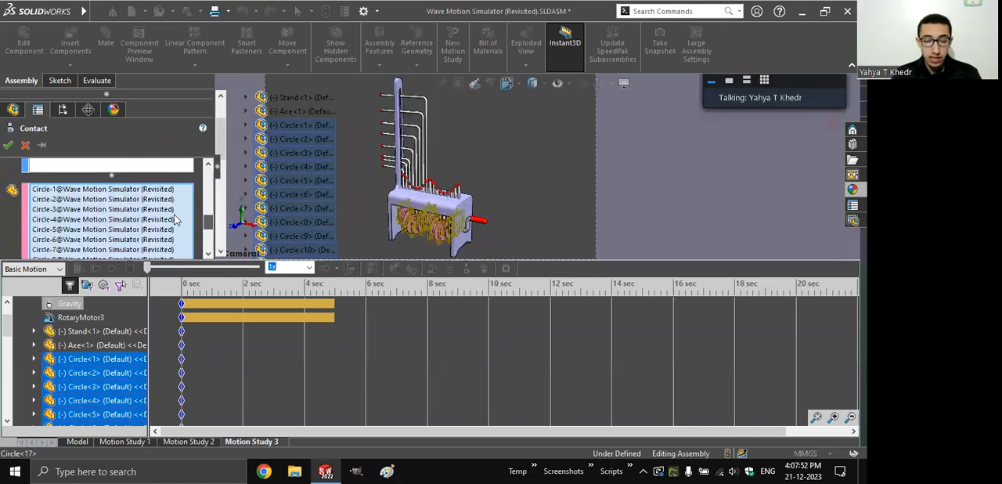
{"action": "scroll", "coordinate": [175, 217], "scroll_direction": "up", "scroll_amount": 3}
{"action": "left_click", "coordinate": [175, 217]}
{"action": "left_click_drag", "start_coordinate": [210, 202], "coordinate": [235, 181]}
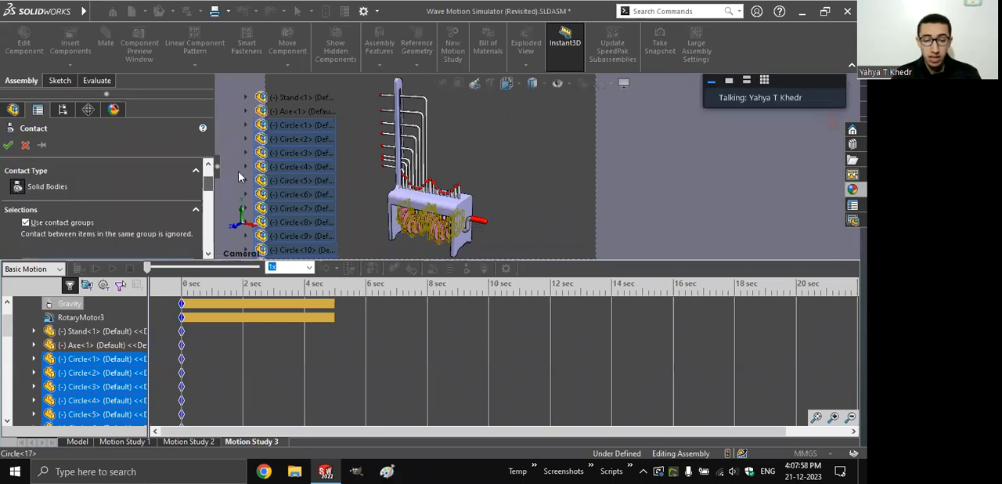
- Select the rods from Rod - L<14> through Rod - I<1> again for the first contact group
{"action": "scroll", "coordinate": [203, 206], "scroll_direction": "down", "scroll_amount": 3}
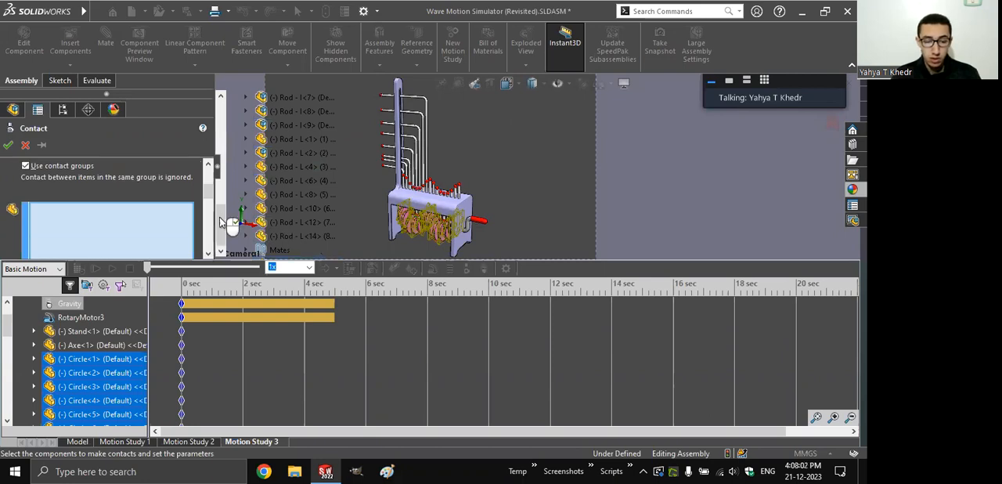
{"action": "left_click", "coordinate": [228, 232]}
{"action": "left_click", "coordinate": [220, 181]}
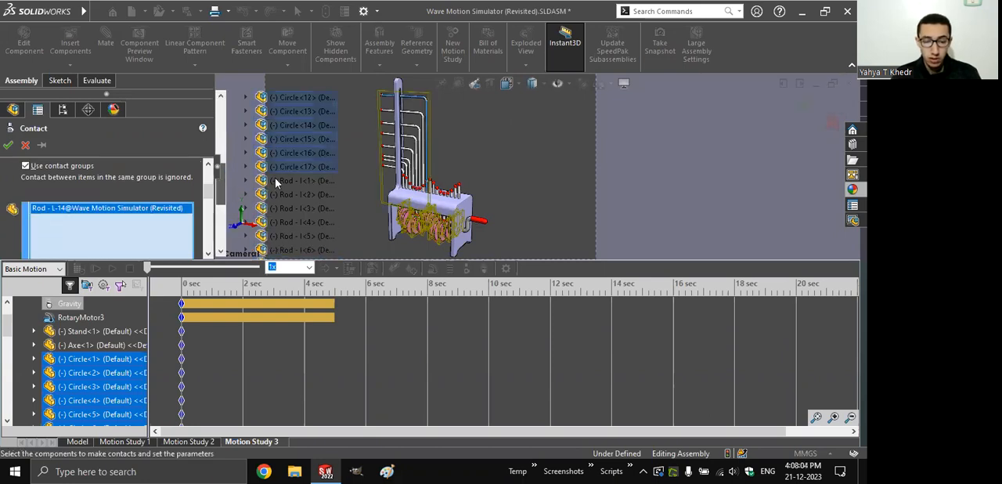
{"action": "left_click", "coordinate": [274, 180]}
{"action": "left_click", "coordinate": [275, 180], "text": "shift"}
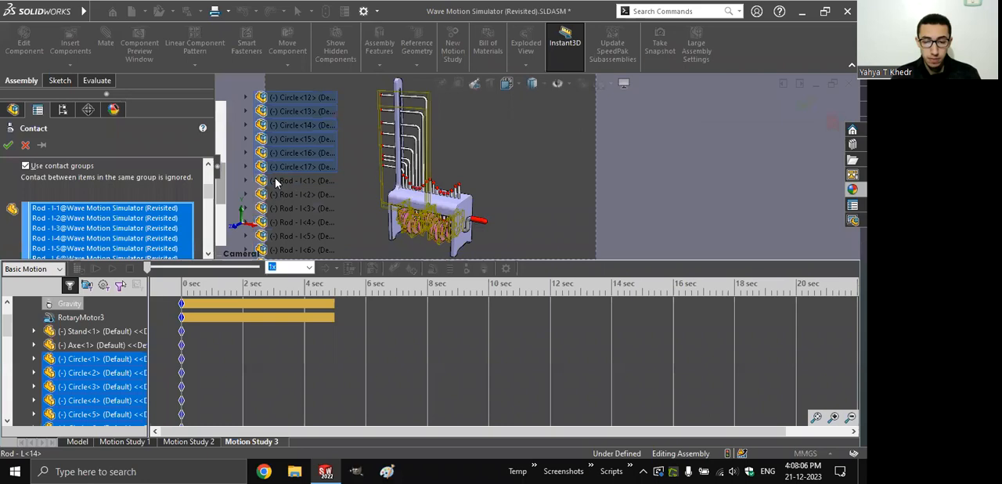
{"action": "left_click_drag", "start_coordinate": [209, 192], "coordinate": [209, 217]}
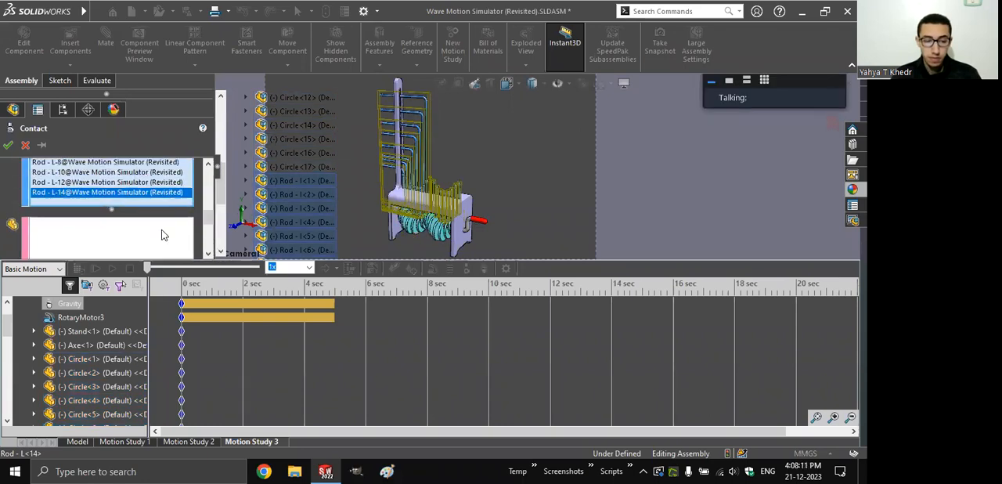
- Fill the second contact group with all the discs from Circle<17> through Circle<1>
{"action": "left_click", "coordinate": [163, 230]}
{"action": "left_click", "coordinate": [303, 167]}
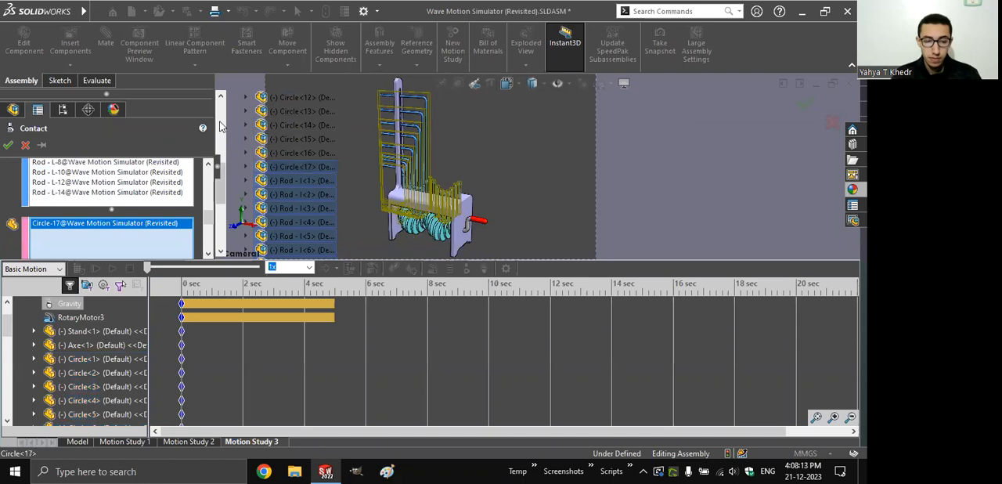
{"action": "left_click_drag", "start_coordinate": [221, 170], "coordinate": [222, 133]}
{"action": "left_click", "coordinate": [301, 111]}
{"action": "left_click", "coordinate": [301, 250], "text": "shift"}
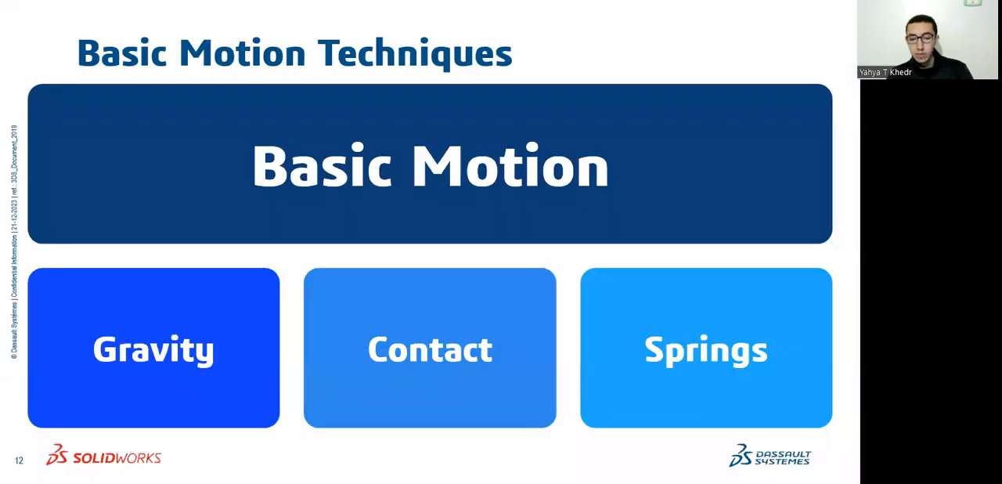
{"action": "key", "text": "Right"}
{"action": "key", "text": "Right"}
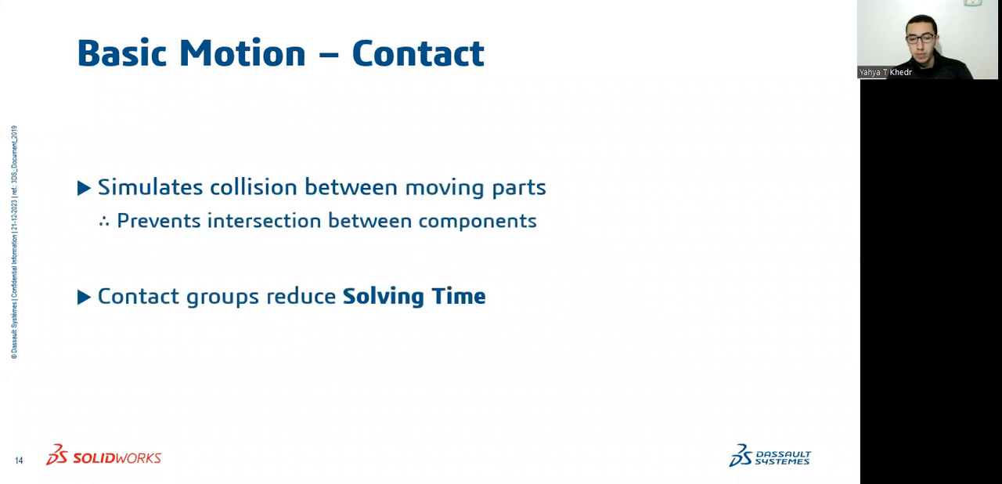
{"action": "key", "text": "Right"}
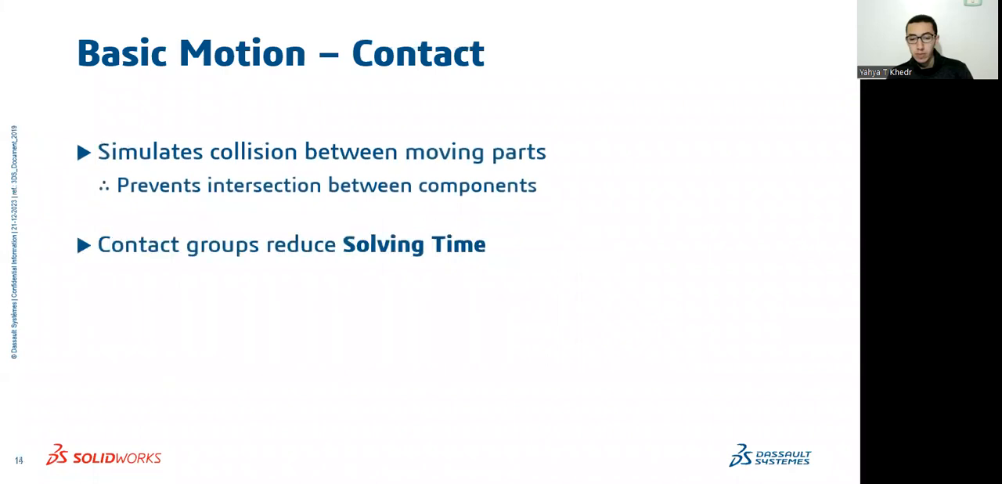
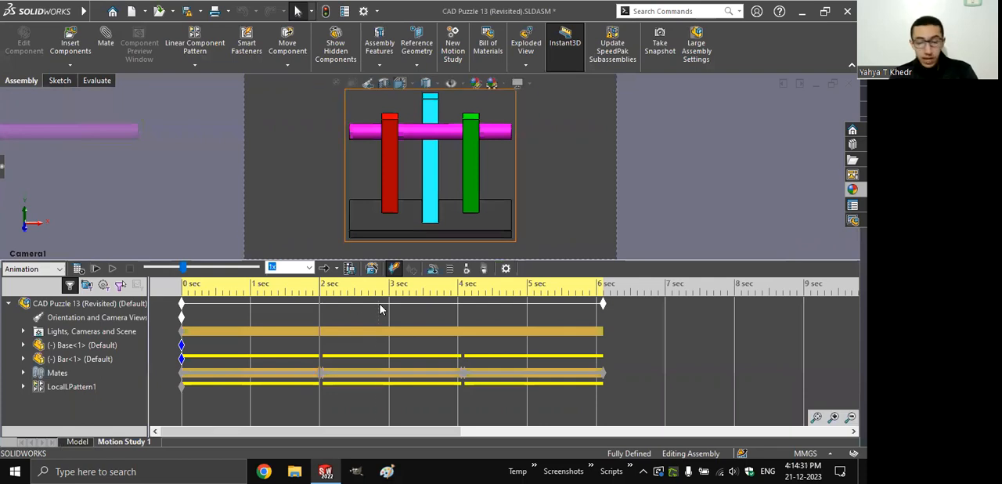
- Start saving the motion study animation to the Desktop as a series of Portable Network Graphics (*.png) images
{"action": "left_click", "coordinate": [349, 269]}
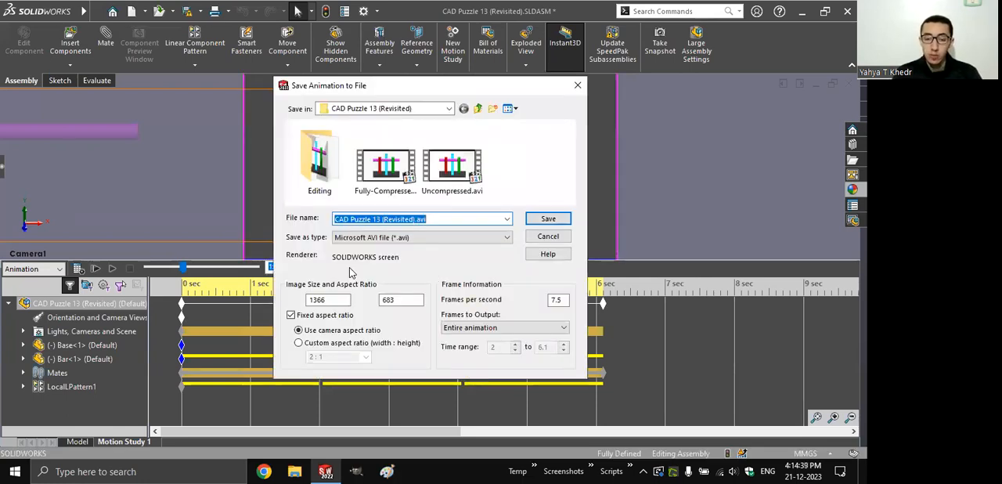
{"action": "left_click", "coordinate": [384, 108]}
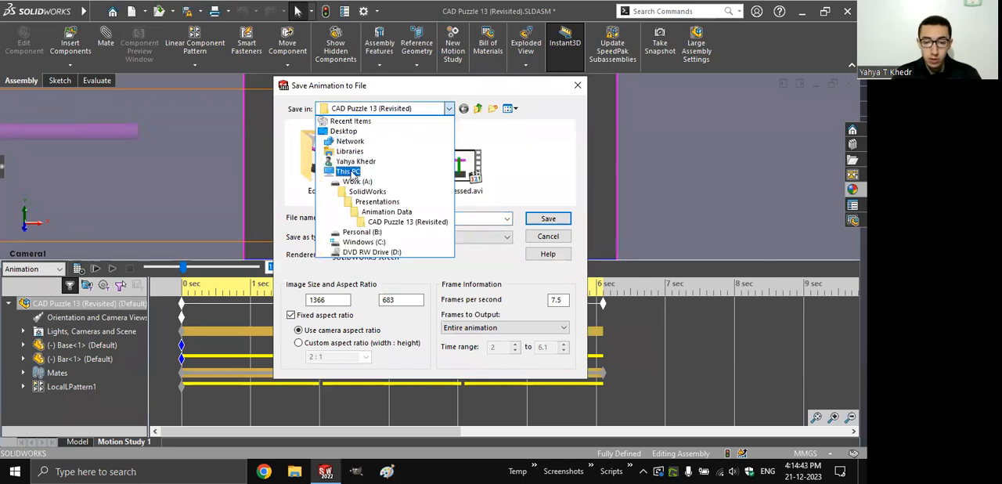
{"action": "left_click", "coordinate": [345, 131]}
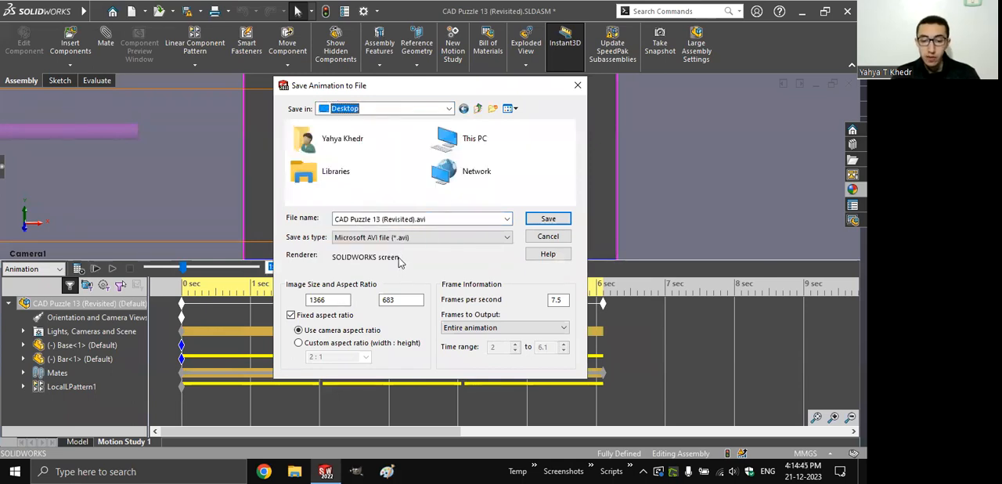
{"action": "left_click", "coordinate": [367, 237]}
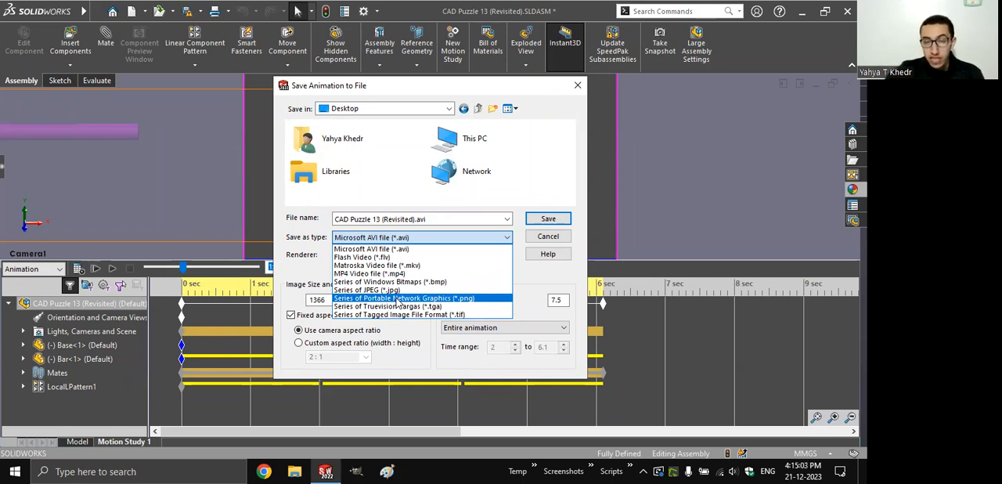
{"action": "left_click", "coordinate": [399, 300]}
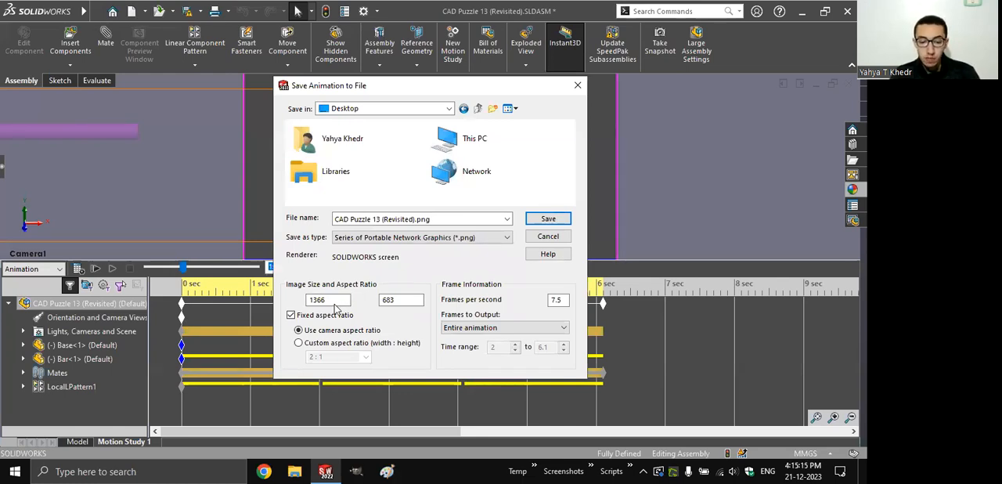
- Switch the fixed aspect ratio off and on, and try a custom 16:9 HDTV ratio for the images
{"action": "left_click", "coordinate": [327, 314]}
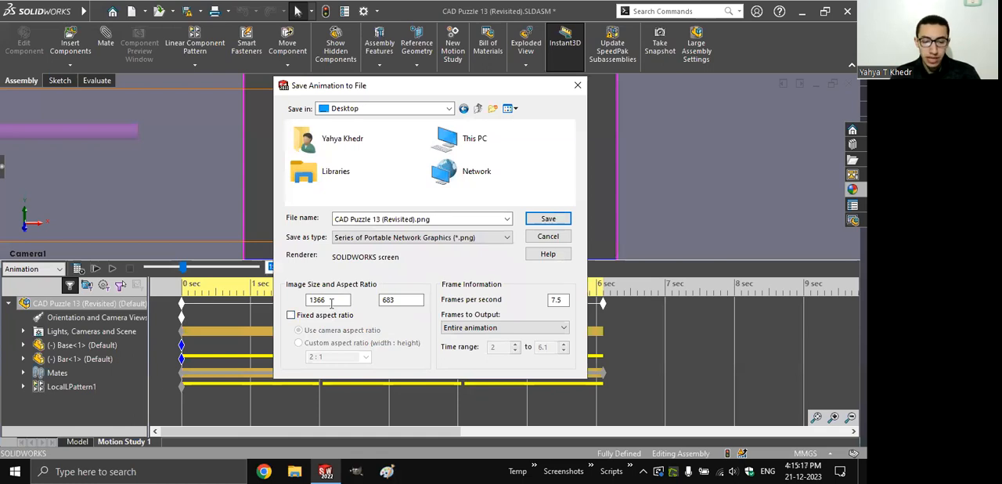
{"action": "left_click", "coordinate": [328, 316]}
{"action": "left_click", "coordinate": [321, 343]}
{"action": "left_click", "coordinate": [366, 358]}
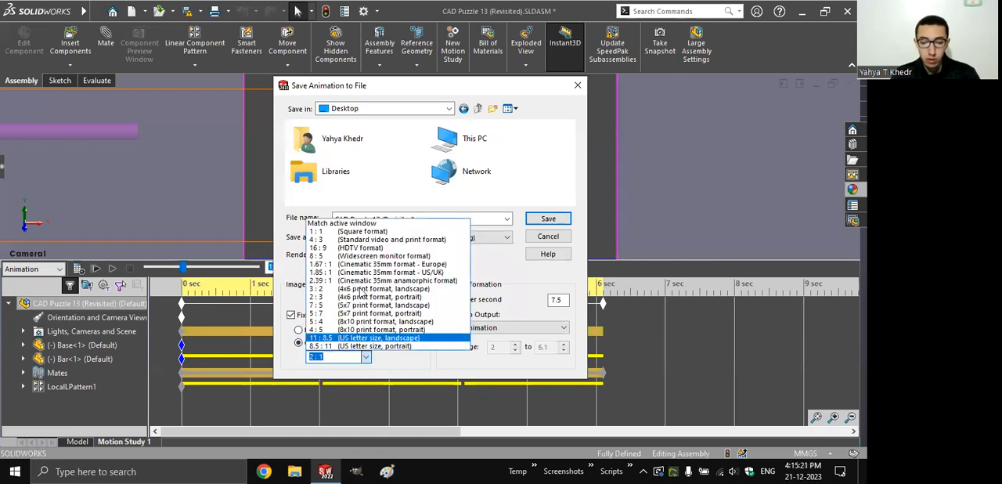
{"action": "left_click", "coordinate": [357, 248]}
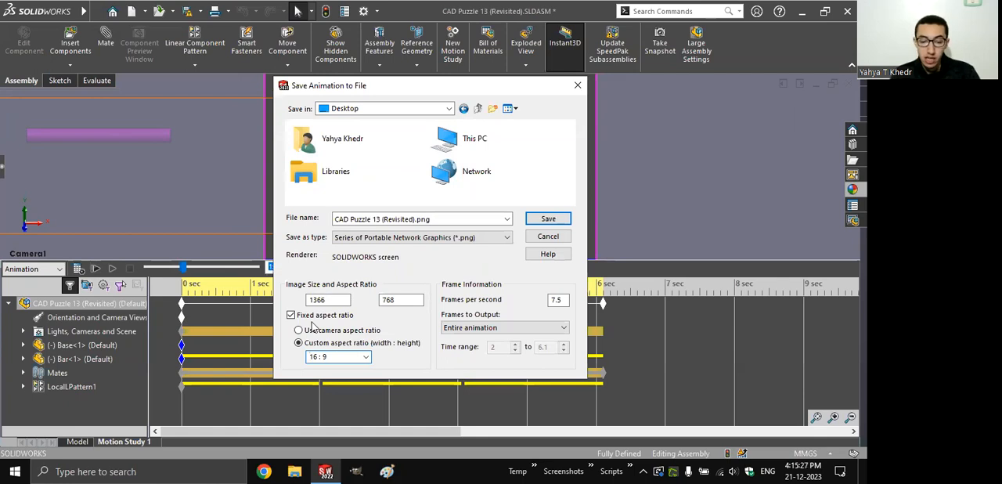
- Return to the camera aspect ratio and set the image width to 2000
{"action": "left_click", "coordinate": [299, 330]}
{"action": "double_click", "coordinate": [309, 300]}
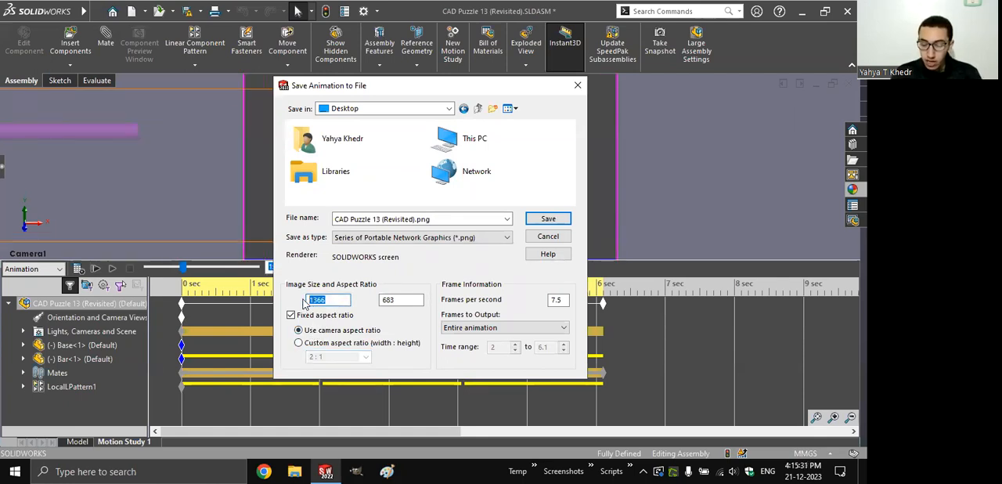
{"action": "type", "text": "2000"}
{"action": "key", "text": "Tab"}
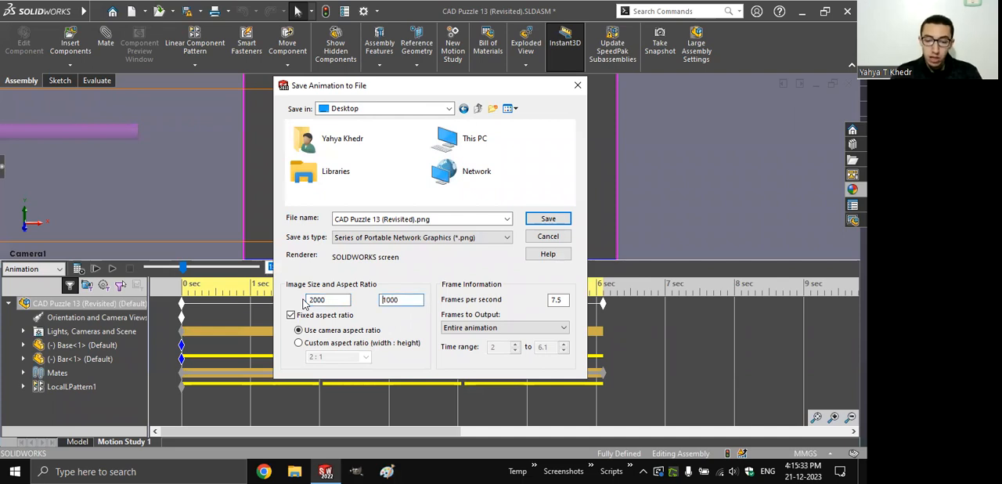
- Apply the custom 16:9 HDTV aspect ratio and set the image width to 1920, finally reducing it to 1280
{"action": "left_click", "coordinate": [340, 343]}
{"action": "left_click", "coordinate": [361, 356]}
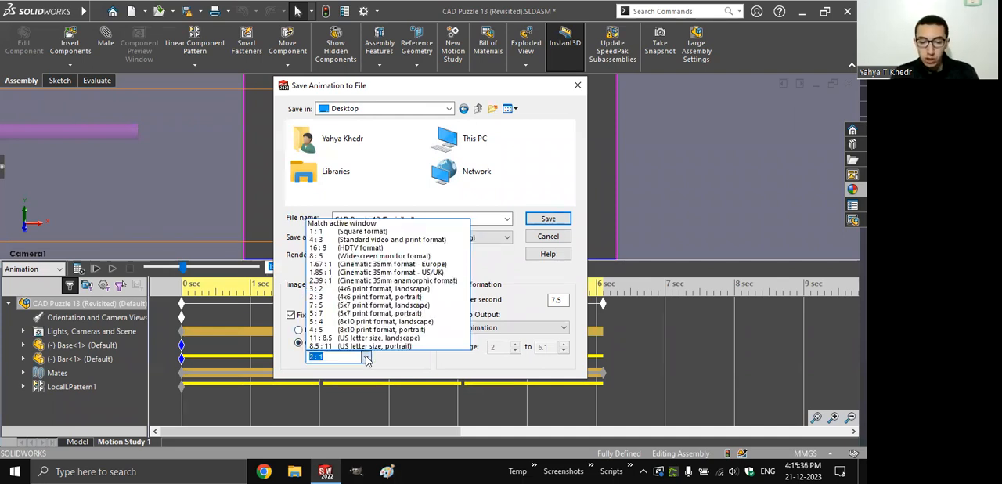
{"action": "left_click", "coordinate": [347, 249]}
{"action": "double_click", "coordinate": [329, 300]}
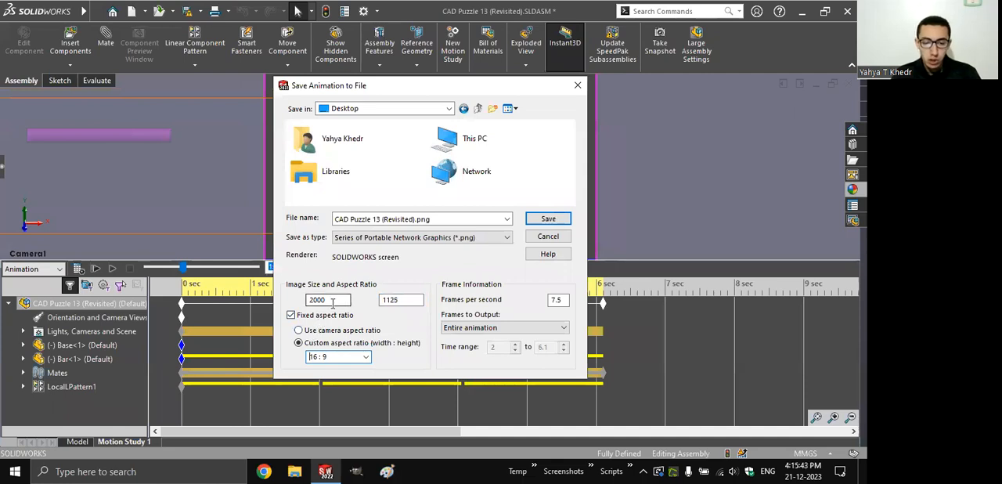
{"action": "type", "text": "1920"}
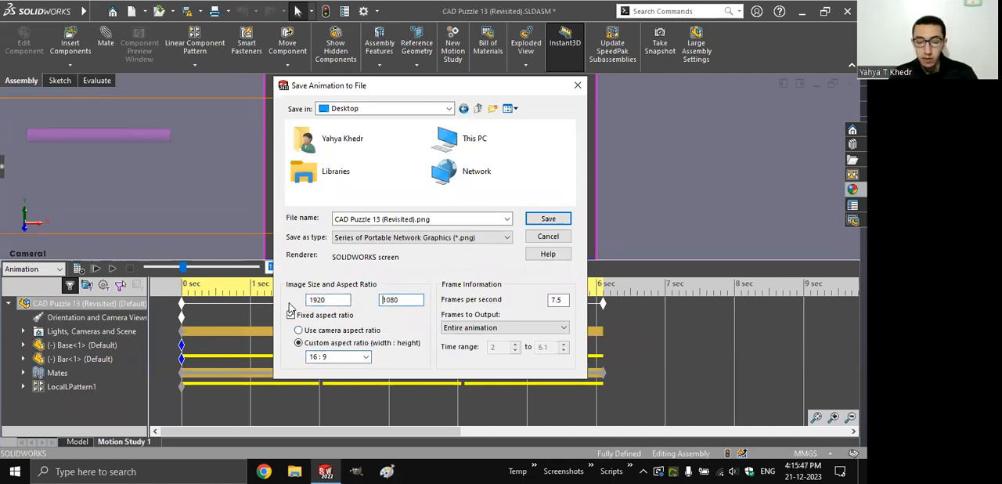
{"action": "double_click", "coordinate": [318, 302]}
{"action": "type", "text": "12"}
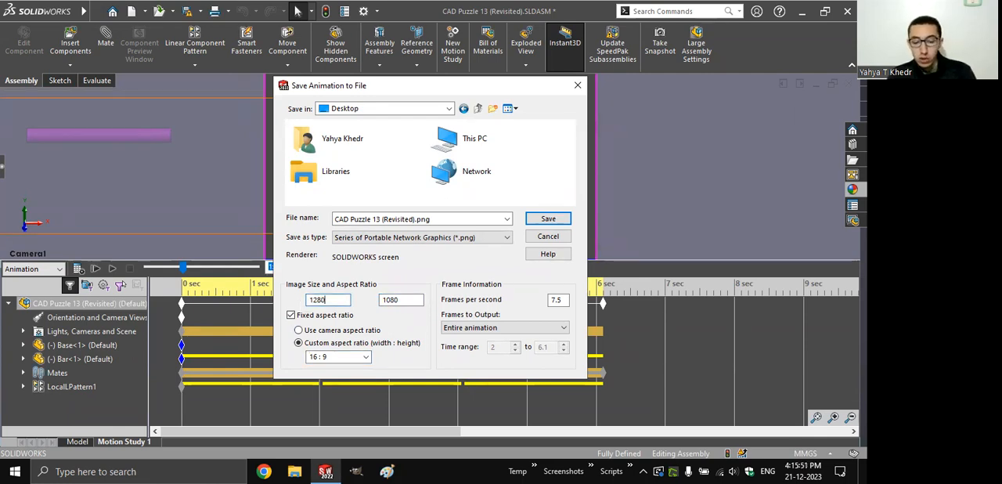
{"action": "key", "text": "Tab"}
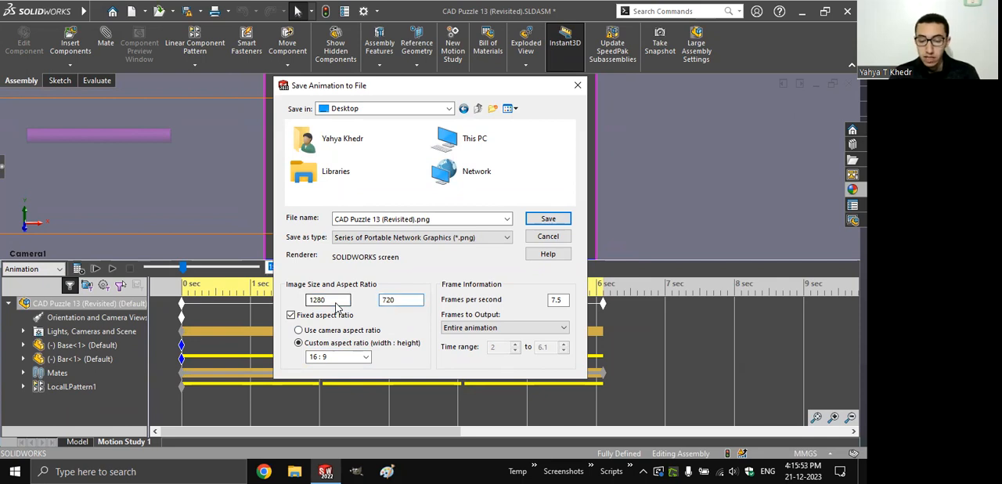
- Set 30 frames per second and, after trying single frame output, limit the exported frames to a time range
{"action": "left_click", "coordinate": [557, 300]}
{"action": "left_click_drag", "start_coordinate": [557, 300], "coordinate": [510, 292]}
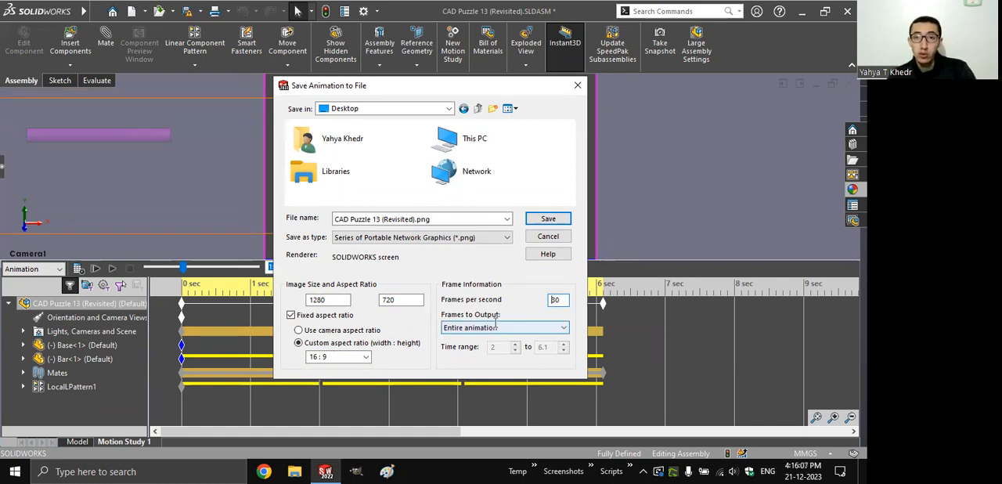
{"action": "left_click", "coordinate": [495, 327]}
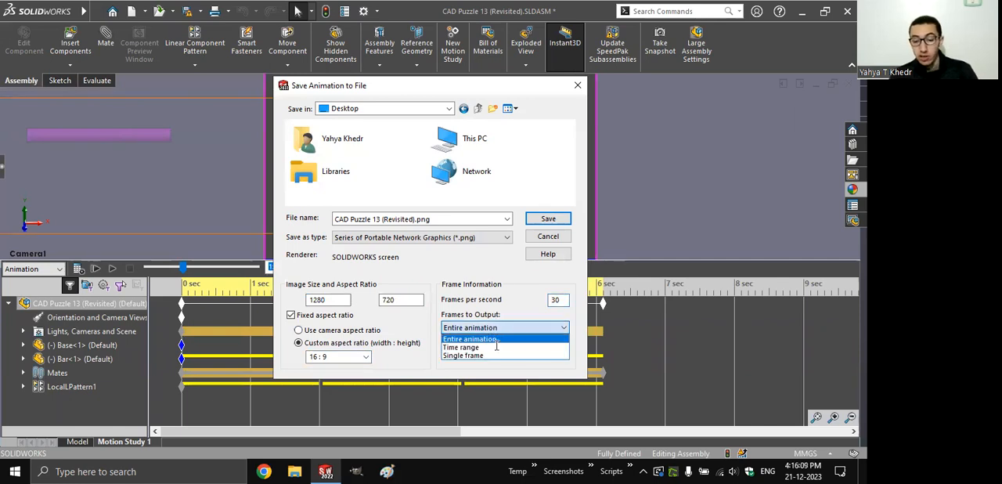
{"action": "left_click", "coordinate": [497, 355]}
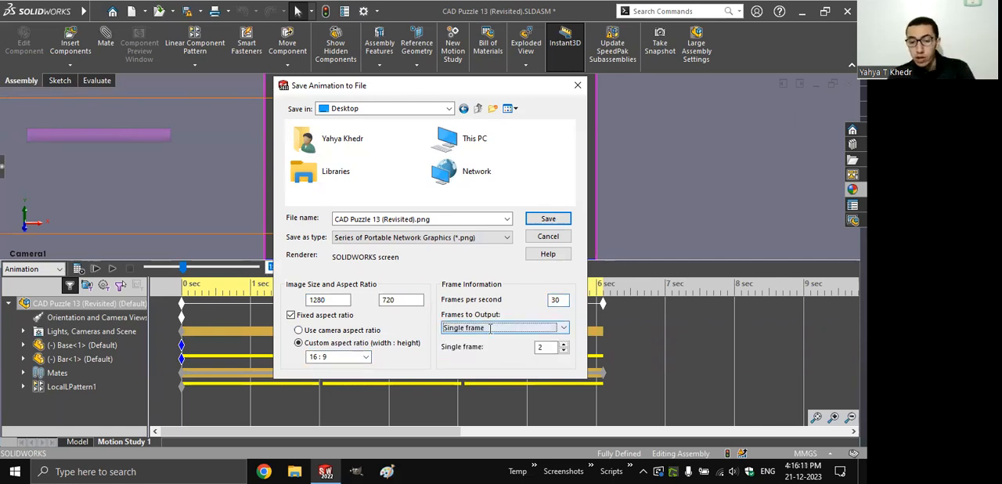
{"action": "left_click", "coordinate": [491, 327]}
{"action": "left_click", "coordinate": [493, 345]}
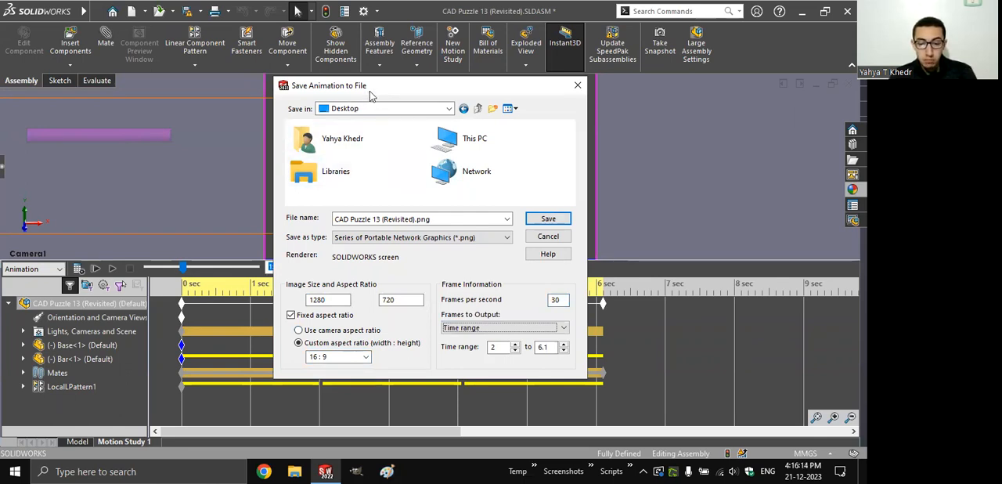
- End the output time range at 3 seconds and save the images without recalculating the motion study
{"action": "left_click_drag", "start_coordinate": [372, 94], "coordinate": [387, 67]}
{"action": "double_click", "coordinate": [560, 319]}
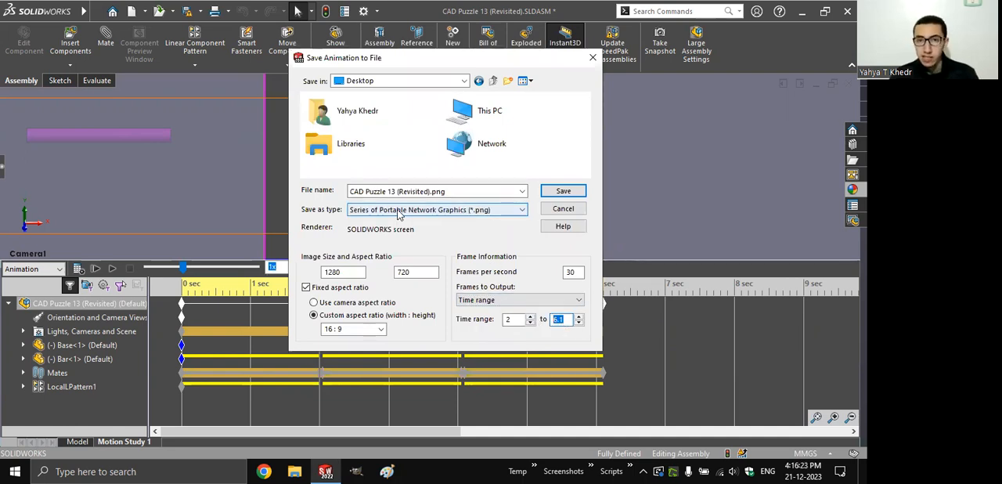
{"action": "type", "text": "3"}
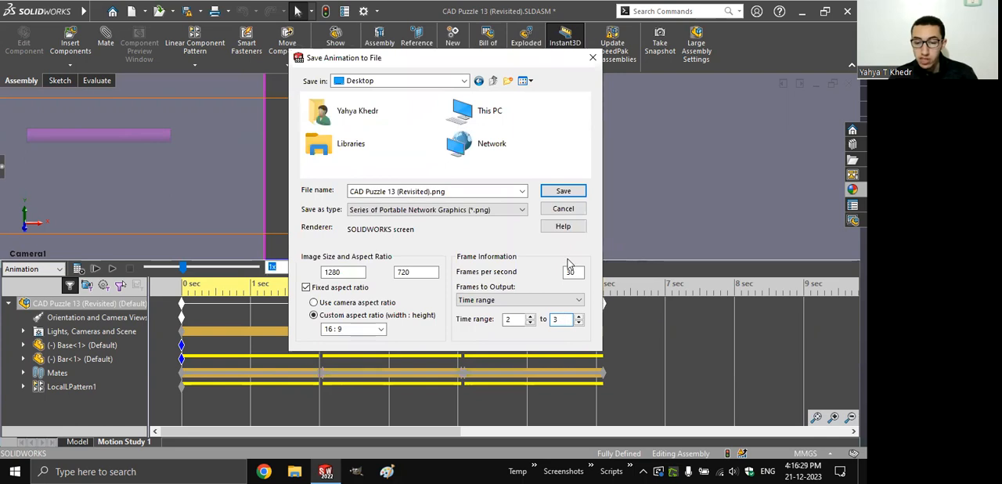
{"action": "left_click", "coordinate": [558, 190]}
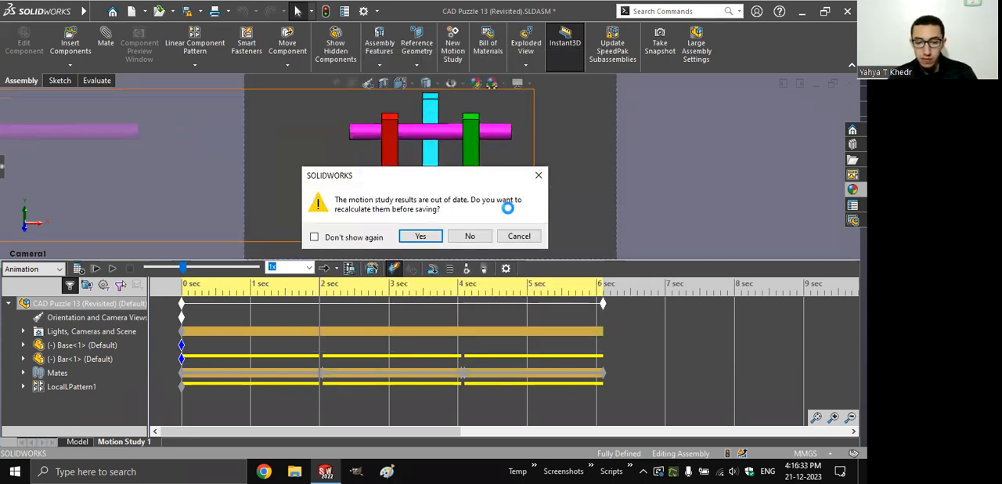
{"action": "left_click", "coordinate": [470, 233]}
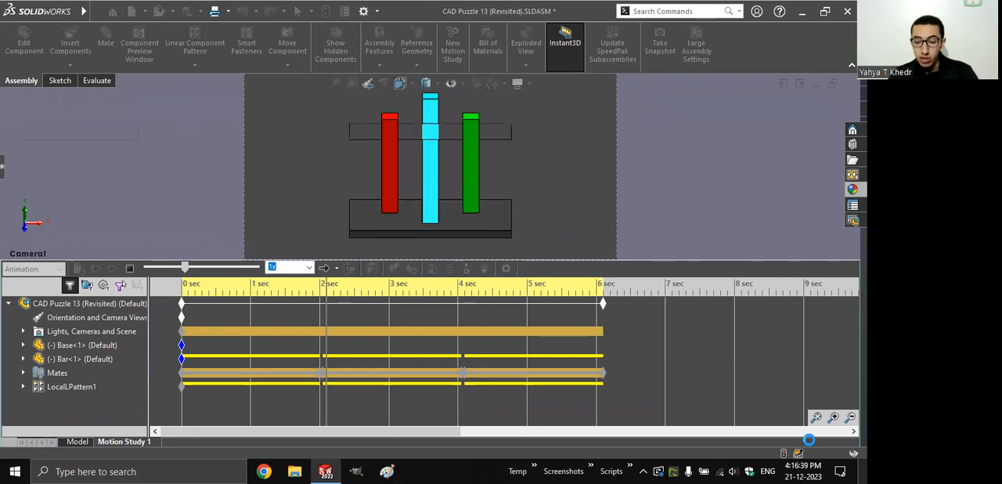
- Check the exported images on the Desktop and open the first frame, CAD Puzzle 13 (Revisited)-0060.png
{"action": "key", "text": "super+d"}
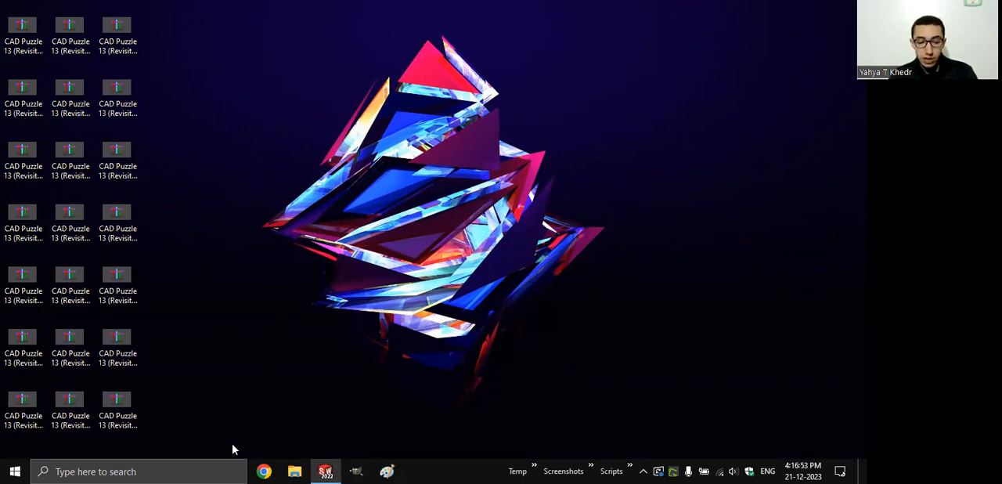
{"action": "mouse_move", "coordinate": [326, 470]}
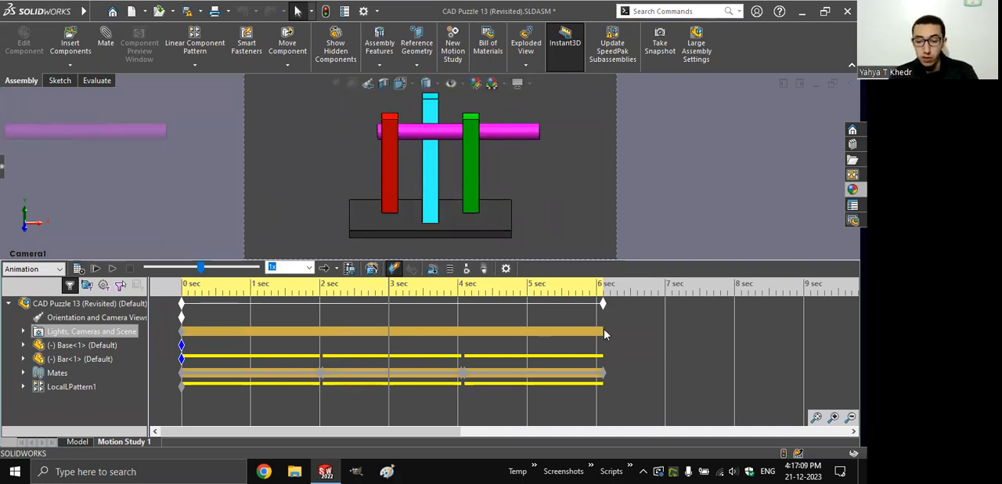
{"action": "key", "text": "super+d"}
{"action": "key", "text": "Down"}
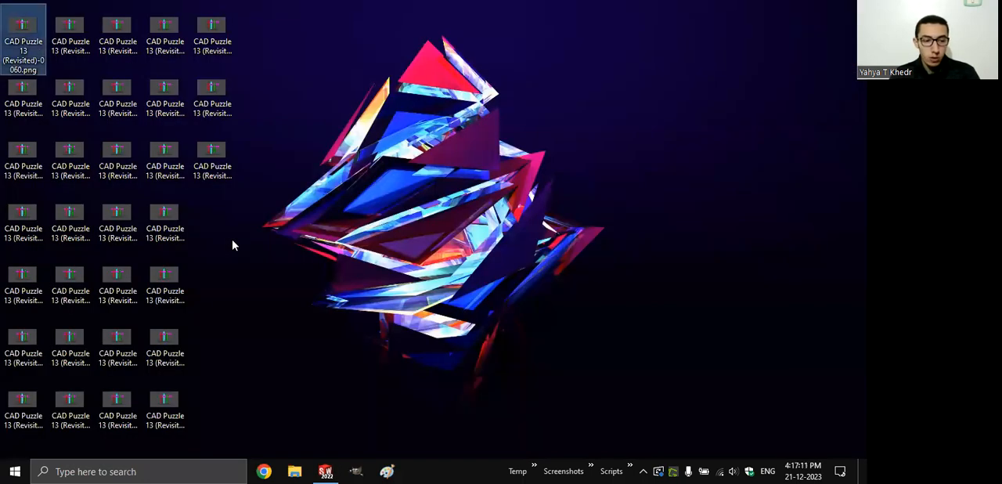
{"action": "key", "text": "Return"}
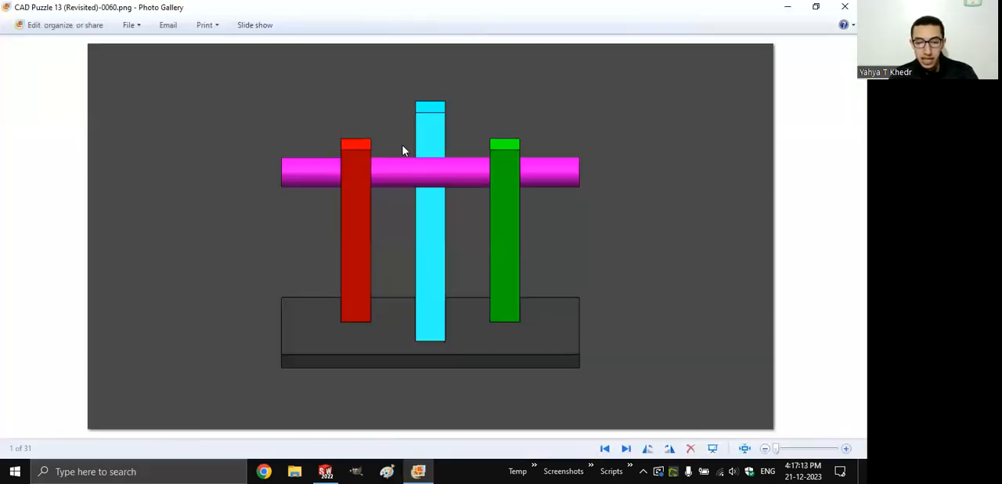
- Browse through the exported PNG frames in sequence to follow the bar's movement, and close the image viewer
{"action": "key", "text": "Right"}
{"action": "key", "text": "Right"}
{"action": "key", "text": "Right"}
{"action": "key", "text": "Right"}
{"action": "key", "text": "Right"}
{"action": "key", "text": "Right"}
{"action": "key", "text": "Right"}
{"action": "key", "text": "Right"}
{"action": "key", "text": "Right"}
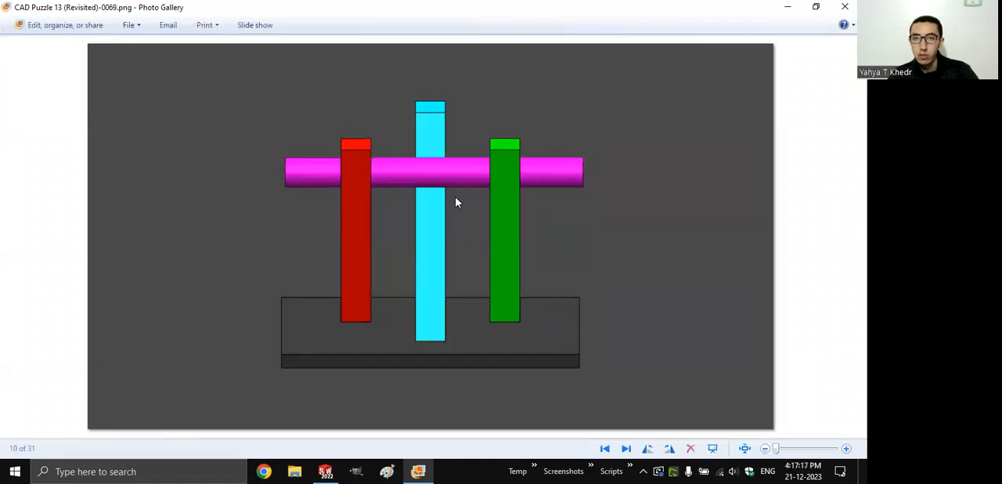
{"action": "key", "text": "Right"}
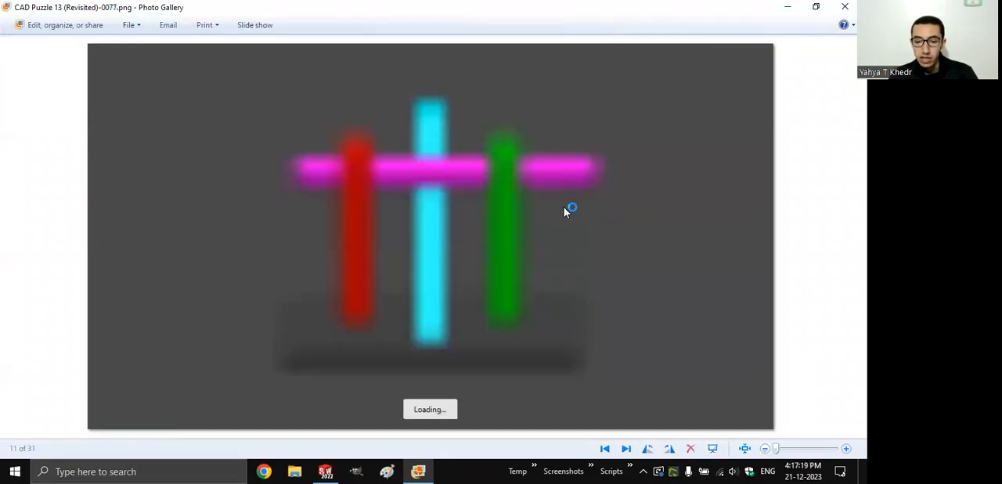
{"action": "key", "text": "Right"}
{"action": "key", "text": "Right"}
{"action": "key", "text": "Right"}
{"action": "key", "text": "Right"}
{"action": "key", "text": "Right"}
{"action": "key", "text": "Right"}
{"action": "key", "text": "Right"}
{"action": "key", "text": "Right"}
{"action": "key", "text": "Right"}
{"action": "key", "text": "Right"}
{"action": "key", "text": "Right"}
{"action": "key", "text": "Right"}
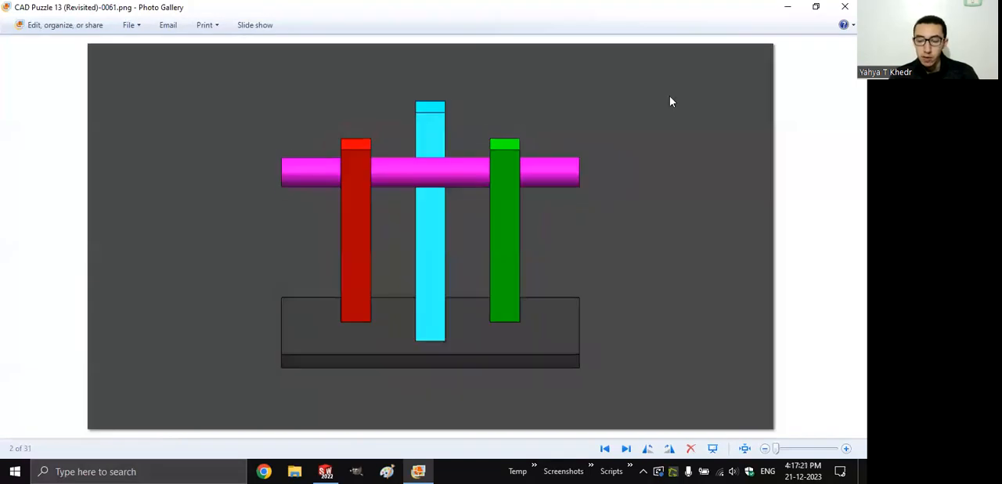
{"action": "key", "text": "alt+F4"}
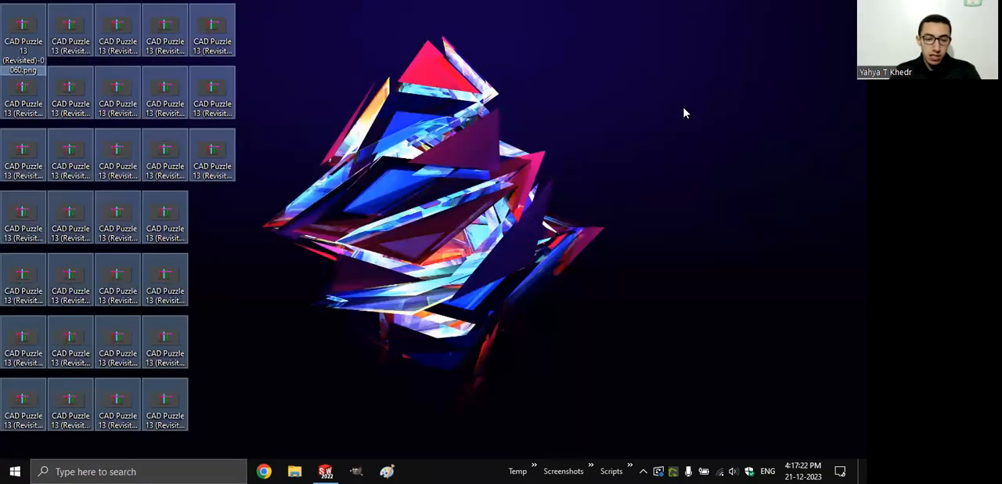
- Return to SolidWorks and, after trying MP4, choose Microsoft AVI as the file type for saving the entire animation
{"action": "key", "text": "alt+Tab"}
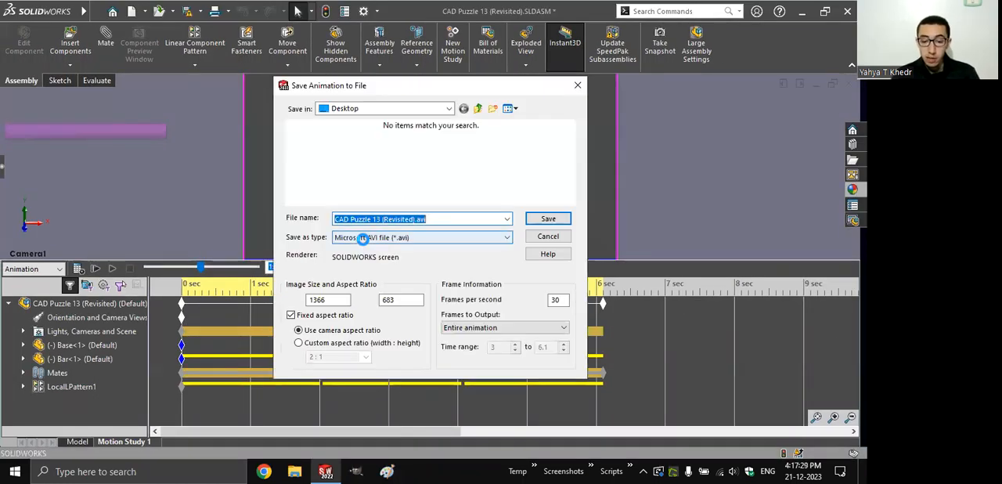
{"action": "left_click", "coordinate": [379, 239]}
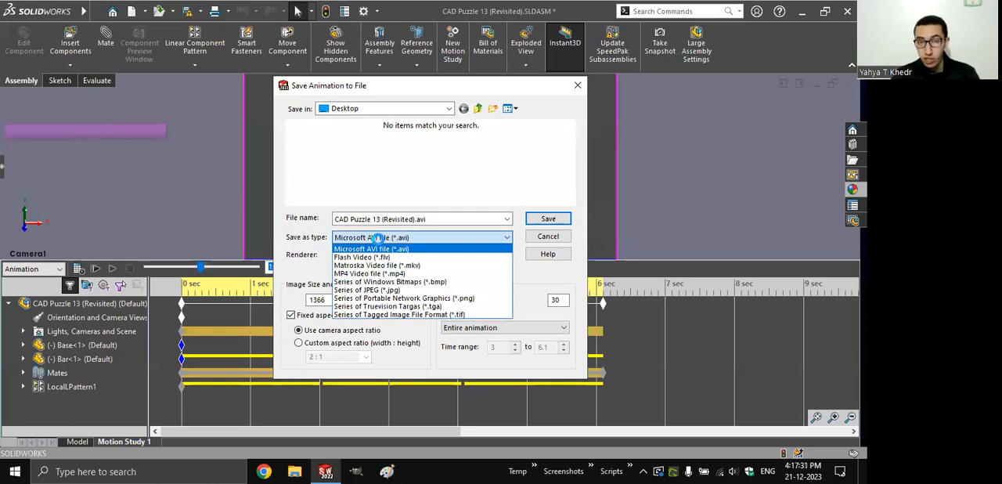
{"action": "left_click", "coordinate": [379, 274]}
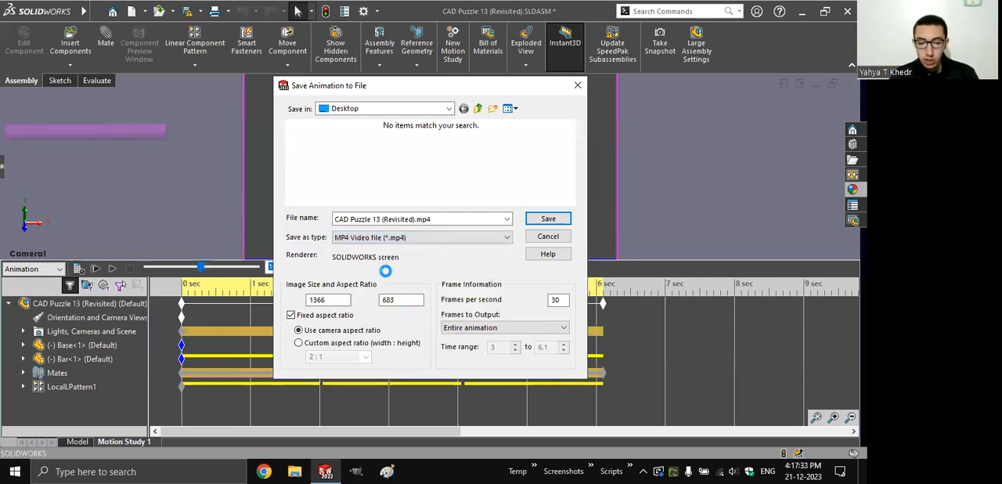
{"action": "left_click", "coordinate": [399, 235]}
{"action": "left_click", "coordinate": [395, 248]}
{"action": "left_click", "coordinate": [394, 239]}
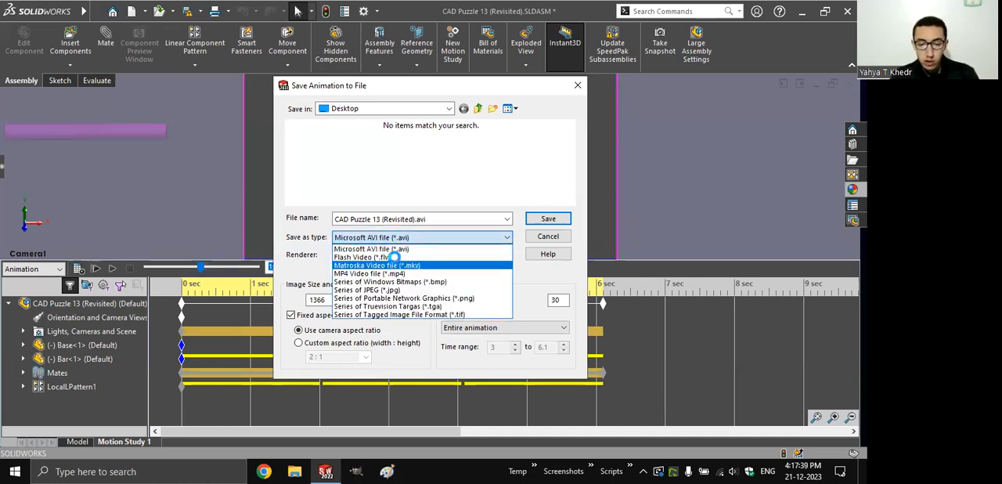
{"action": "left_click", "coordinate": [391, 249]}
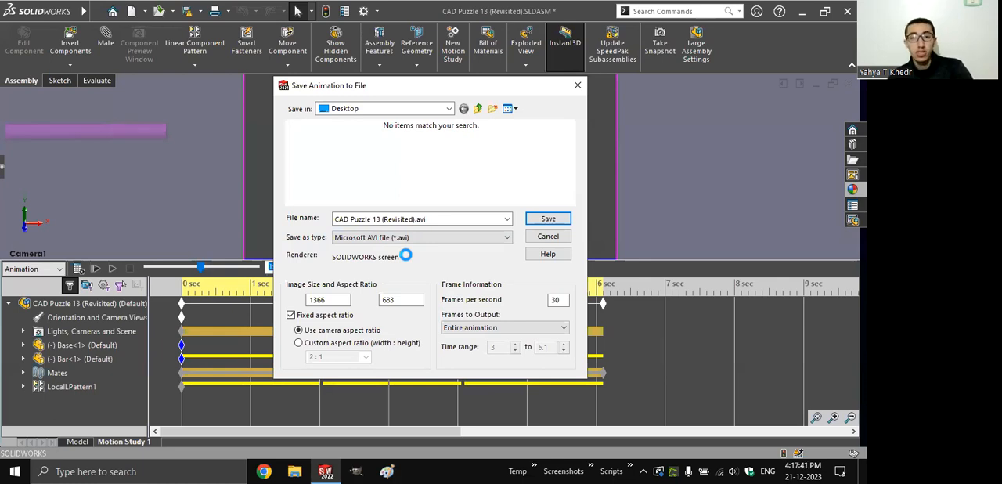
- Set the image width to 1280 with the aspect ratio fixed, and save the animation as CAD Puzzle 13 (Revisited).avi
{"action": "left_click_drag", "start_coordinate": [338, 300], "coordinate": [276, 303]}
{"action": "type", "text": "1280"}
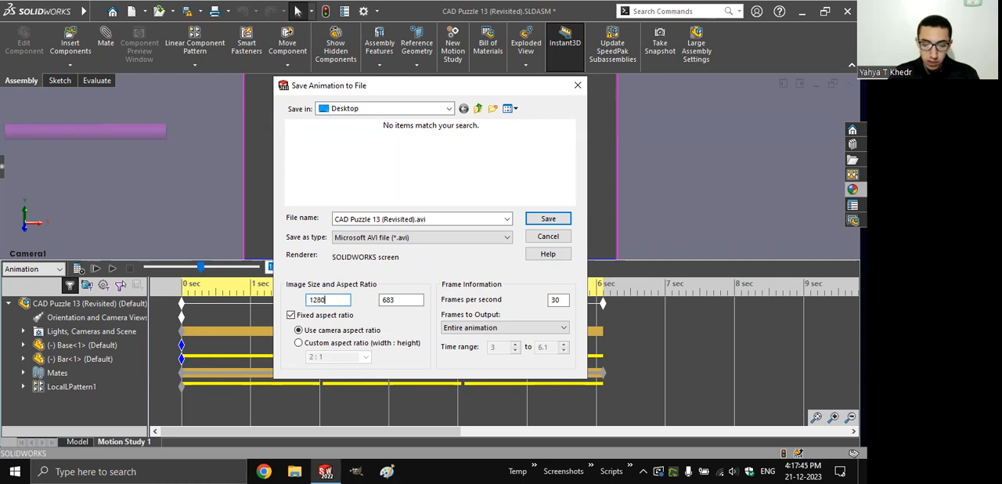
{"action": "key", "text": "Tab"}
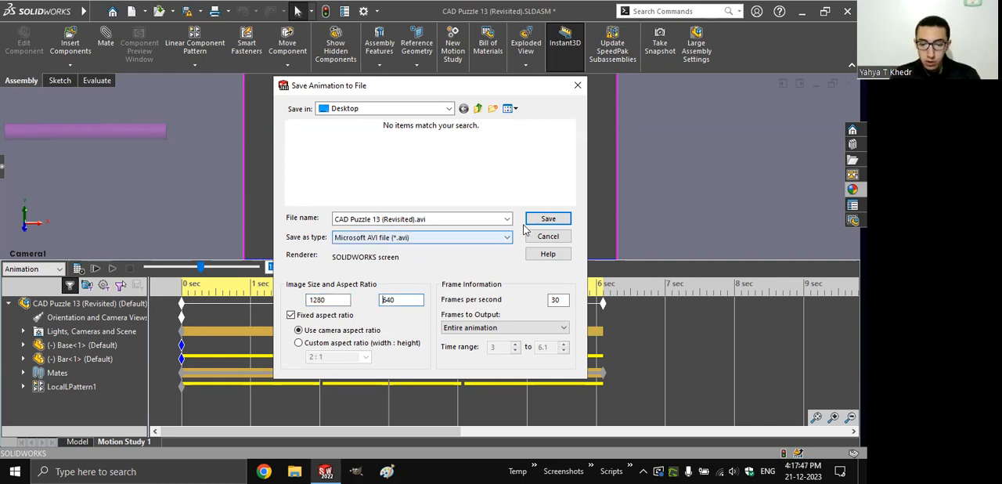
{"action": "left_click", "coordinate": [545, 219]}
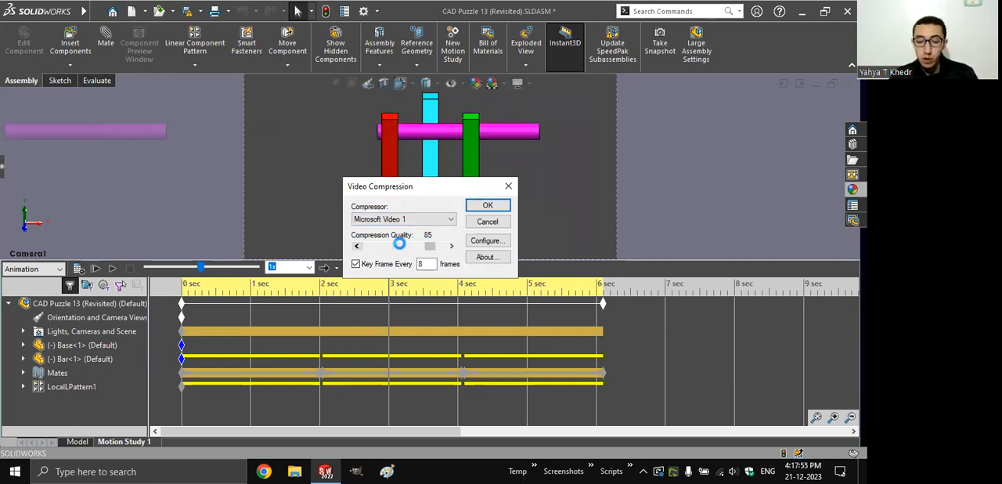
- Review the available compressors, keep Microsoft Video 1 at compression quality 85, and start the AVI export
{"action": "mouse_move", "coordinate": [433, 246]}
{"action": "left_mouse_down"}
{"action": "mouse_move", "coordinate": [372, 244]}
{"action": "mouse_move", "coordinate": [448, 245]}
{"action": "mouse_move", "coordinate": [416, 246]}
{"action": "mouse_move", "coordinate": [430, 247]}
{"action": "left_mouse_up"}
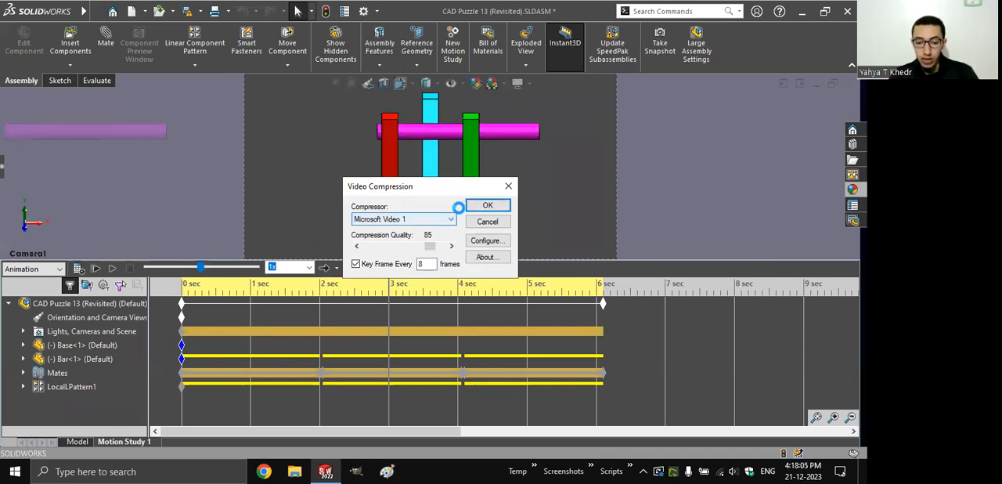
{"action": "left_click", "coordinate": [446, 220]}
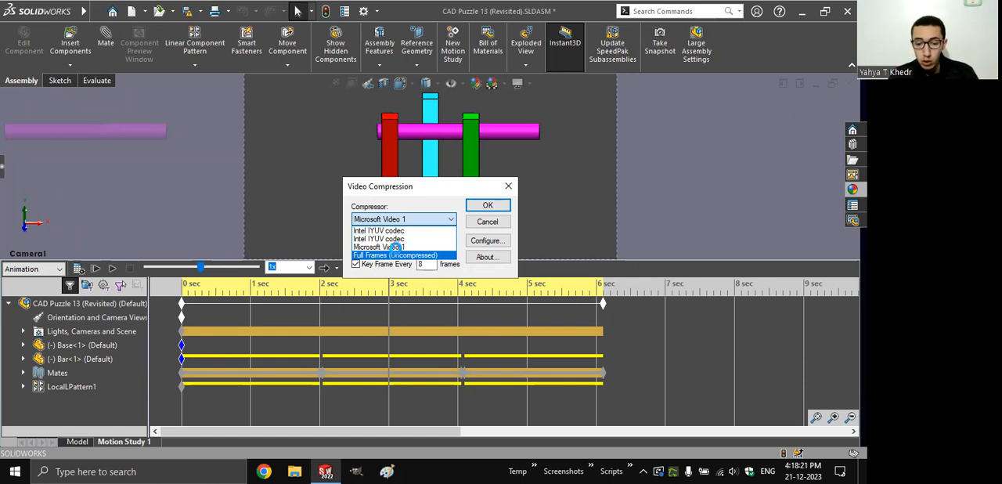
{"action": "left_click", "coordinate": [396, 219]}
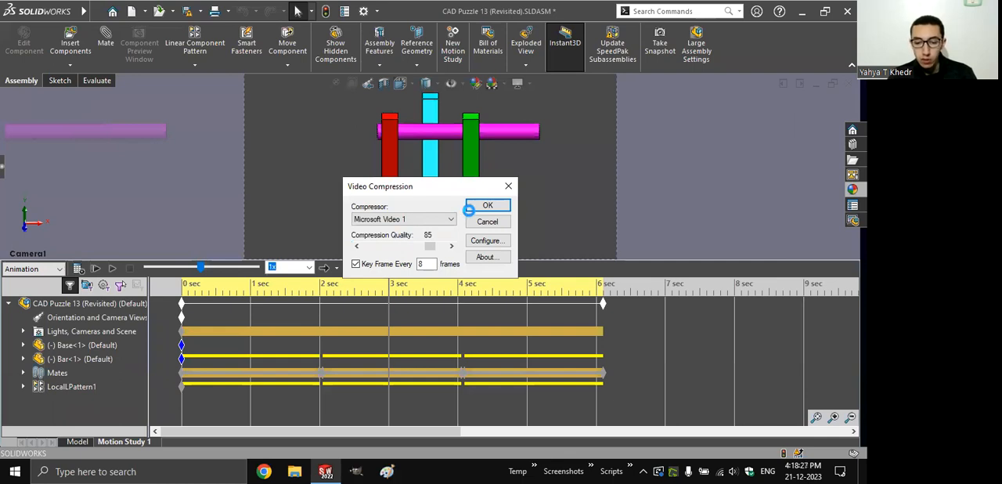
{"action": "left_click", "coordinate": [480, 206]}
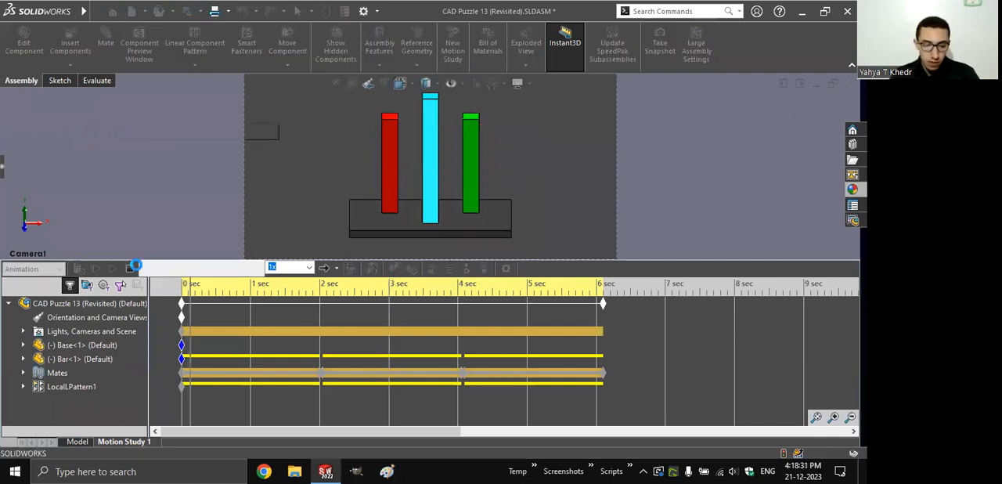
- Stop the AVI export early, check the AVI file on the Desktop, and return to SolidWorks
{"action": "left_click", "coordinate": [131, 269]}
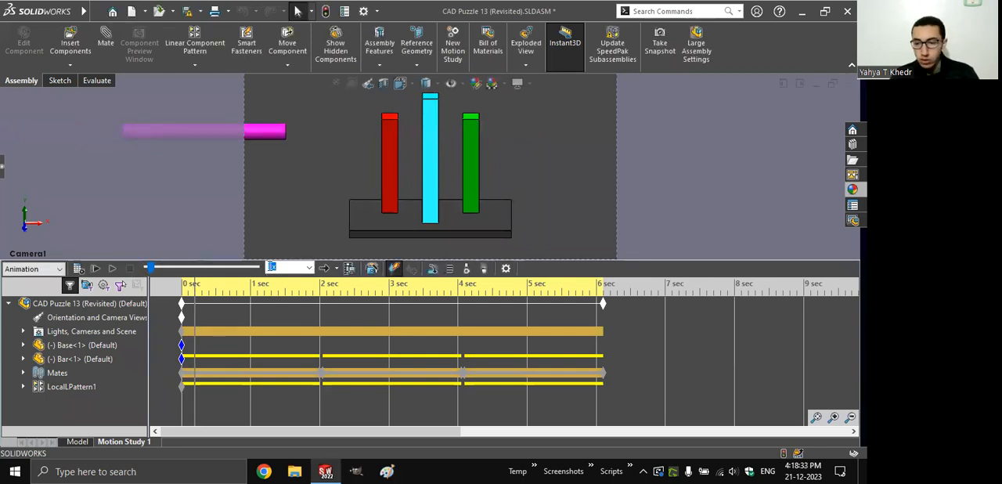
{"action": "left_click", "coordinate": [804, 11]}
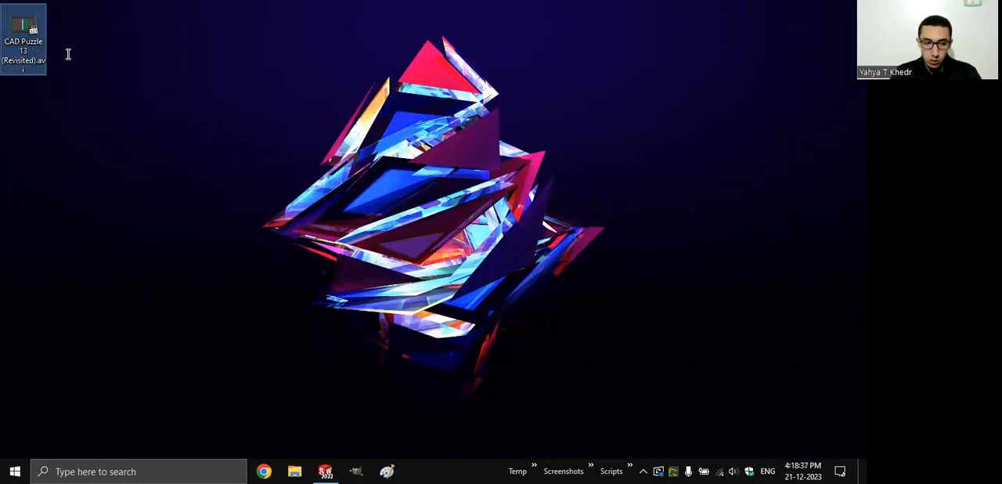
{"action": "key", "text": "alt+Tab"}
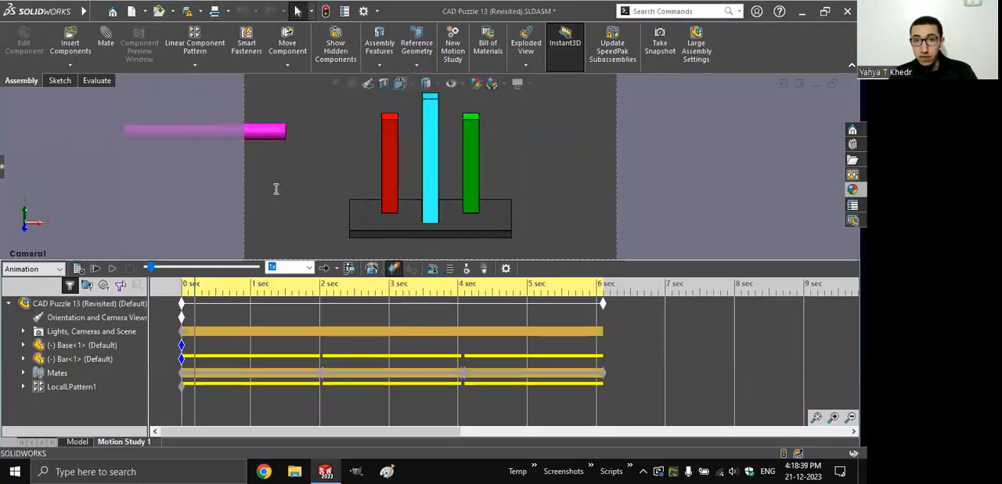
- Save the entire animation to the Desktop as an MP4 video named CAD Puzzle 13 (Revisited).mp4
{"action": "left_click", "coordinate": [378, 237]}
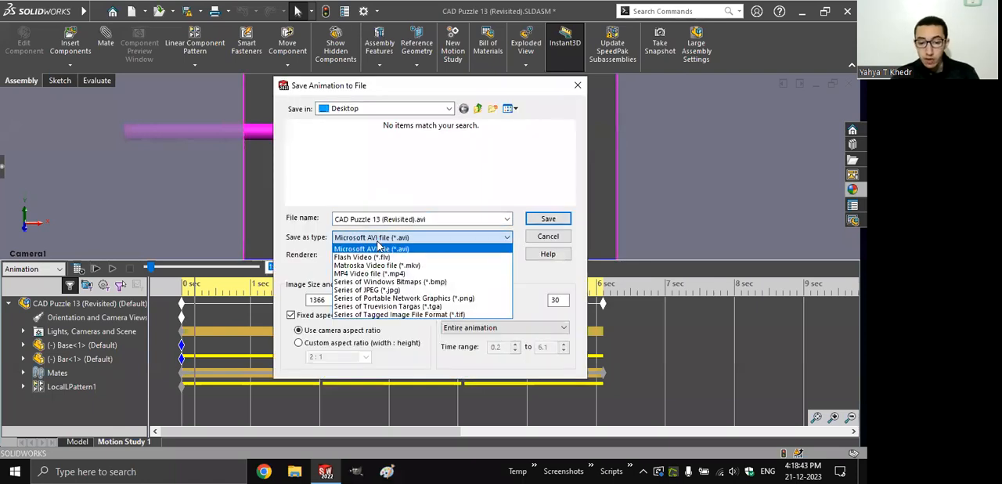
{"action": "left_click", "coordinate": [369, 273]}
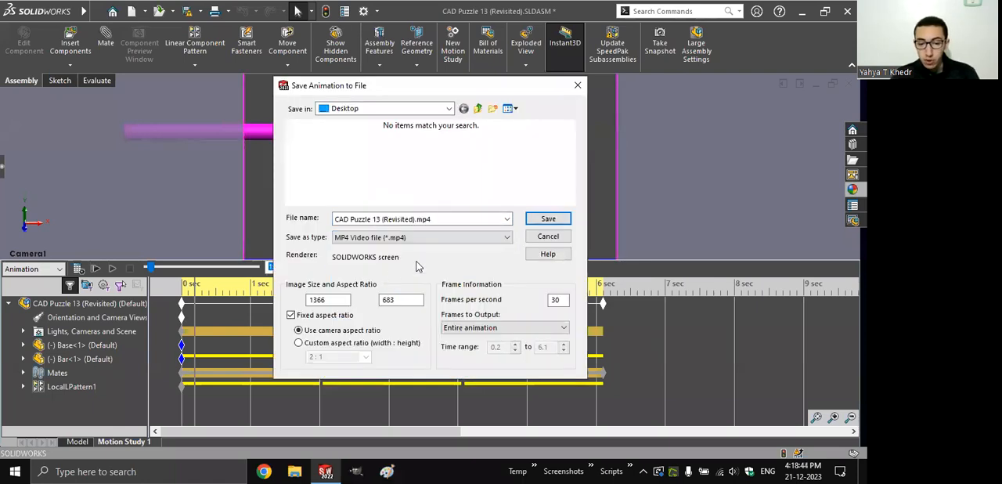
{"action": "left_click", "coordinate": [561, 217]}
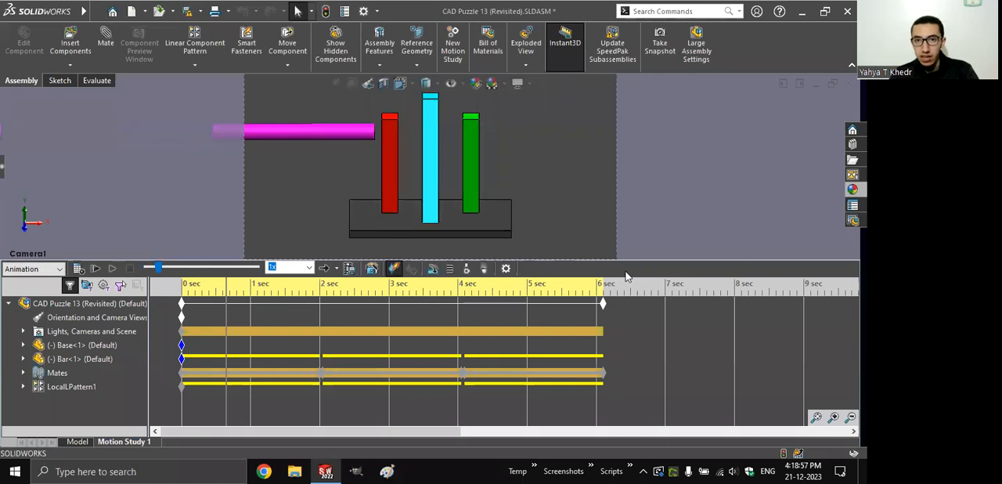
- Delete the exported CAD Puzzle 13 (Revisited).mp4 from the Desktop and return to SolidWorks
{"action": "left_click", "coordinate": [863, 472]}
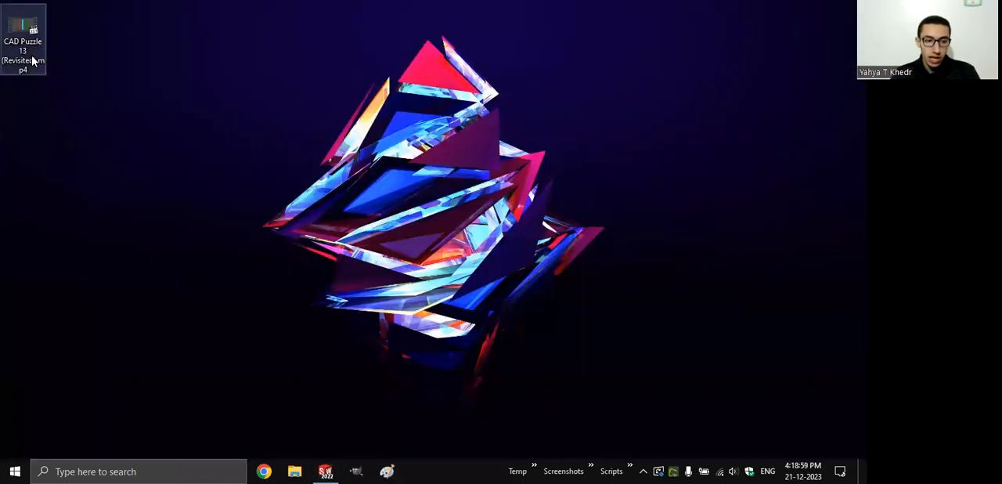
{"action": "left_click", "coordinate": [33, 61]}
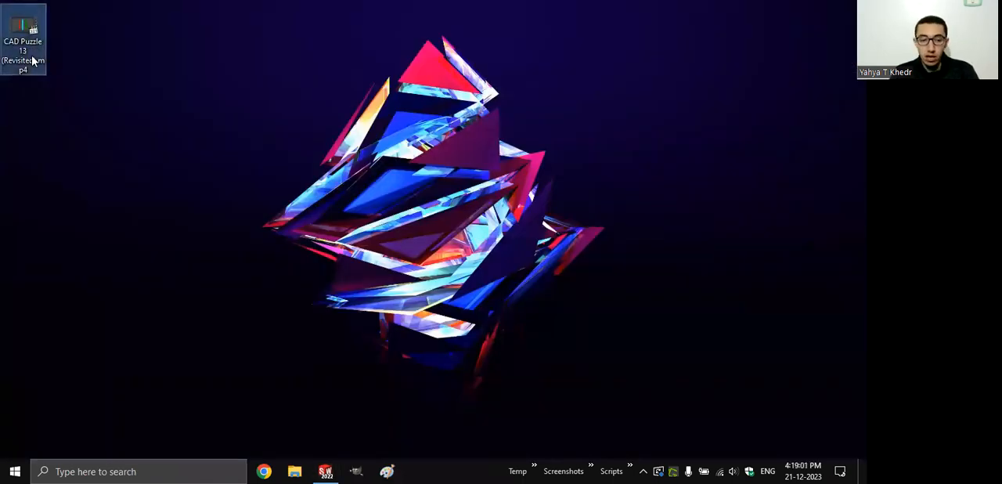
{"action": "key", "text": "Delete"}
{"action": "key", "text": "alt+Tab"}
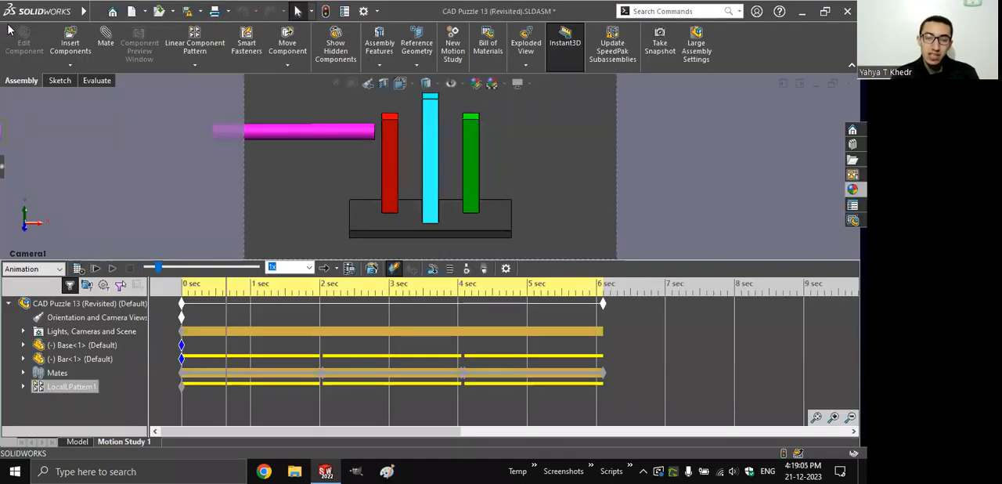
{"action": "key", "text": "alt+Tab"}
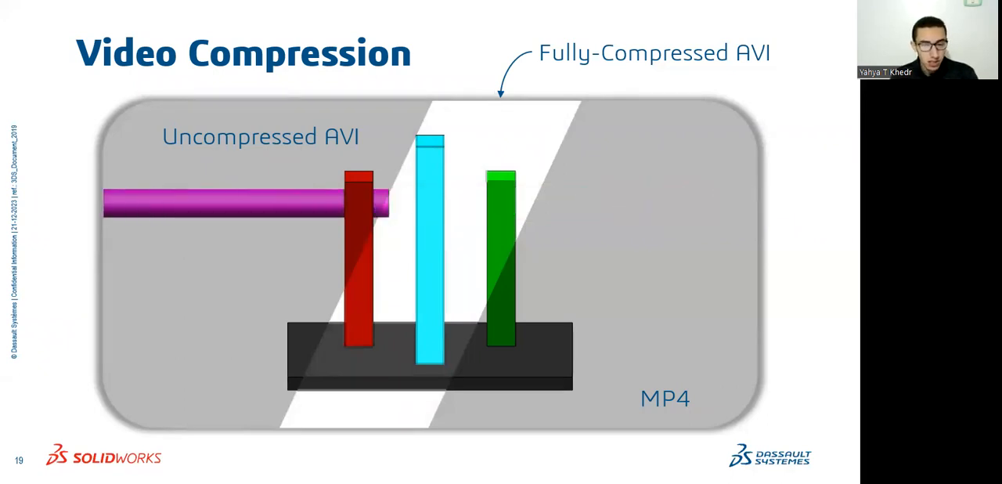
{"action": "key", "text": "Right"}
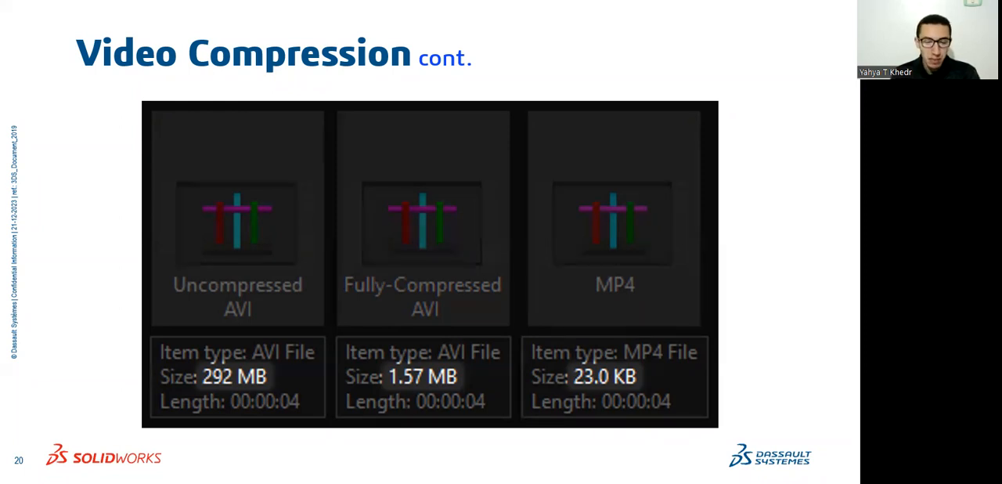
{"action": "key", "text": "Right"}
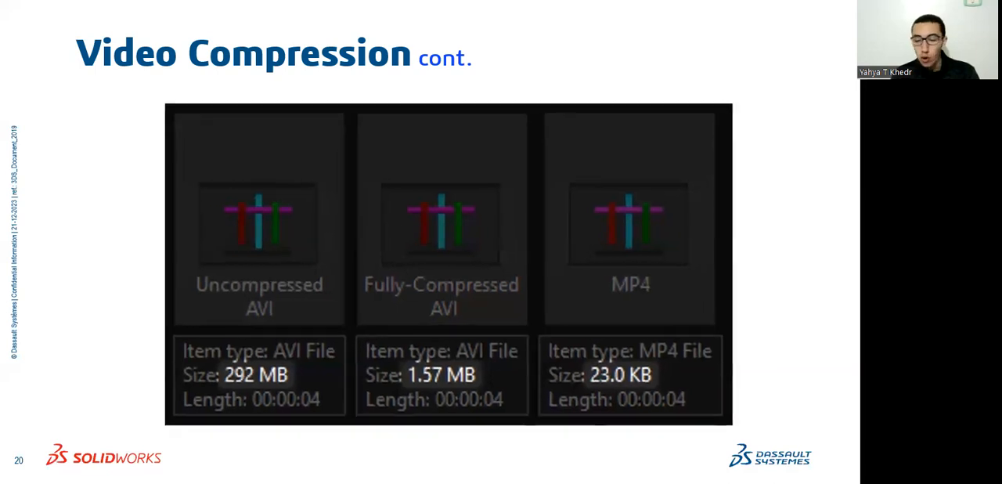